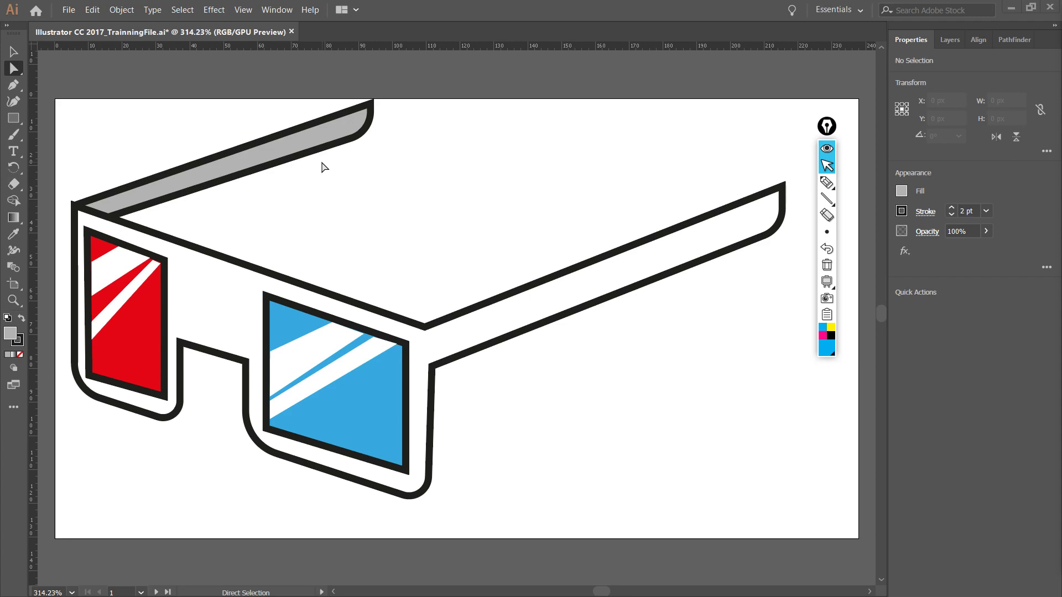
- Draw a third artboard about 480 × 461 px in the empty area beside Artboard 2, and narrow it to about 391 px wide
left_click(15, 288)
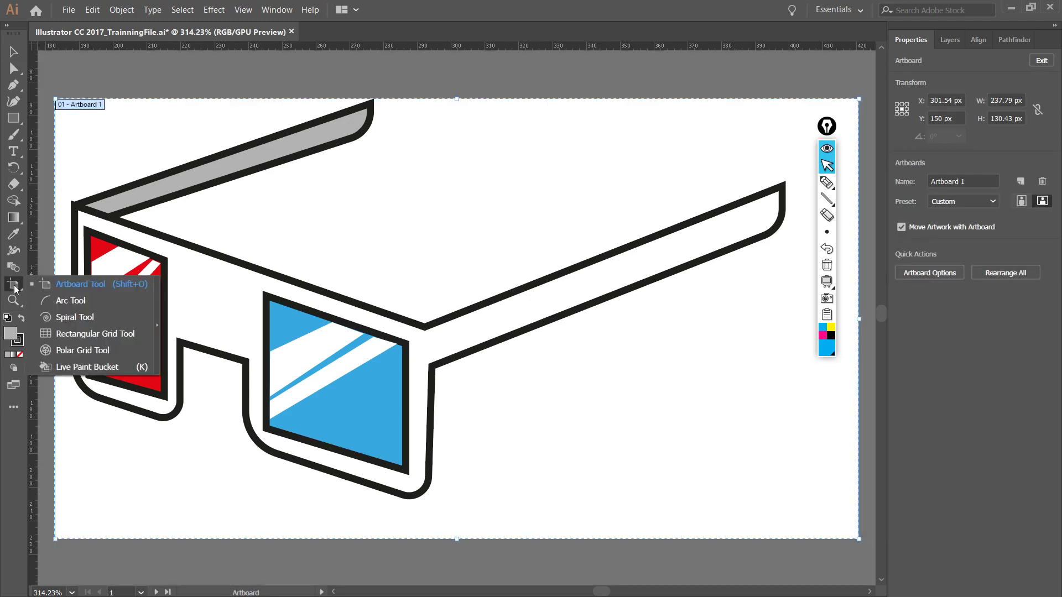
left_click(48, 284)
left_click_drag(504, 288, 426, 241)
left_click_drag(497, 239, 410, 285)
left_click_drag(485, 302, 636, 293)
scroll(600, 303, "down", 3)
left_click_drag(614, 247, 541, 285)
scroll(616, 332, "down", 3)
left_click_drag(609, 283, 647, 301)
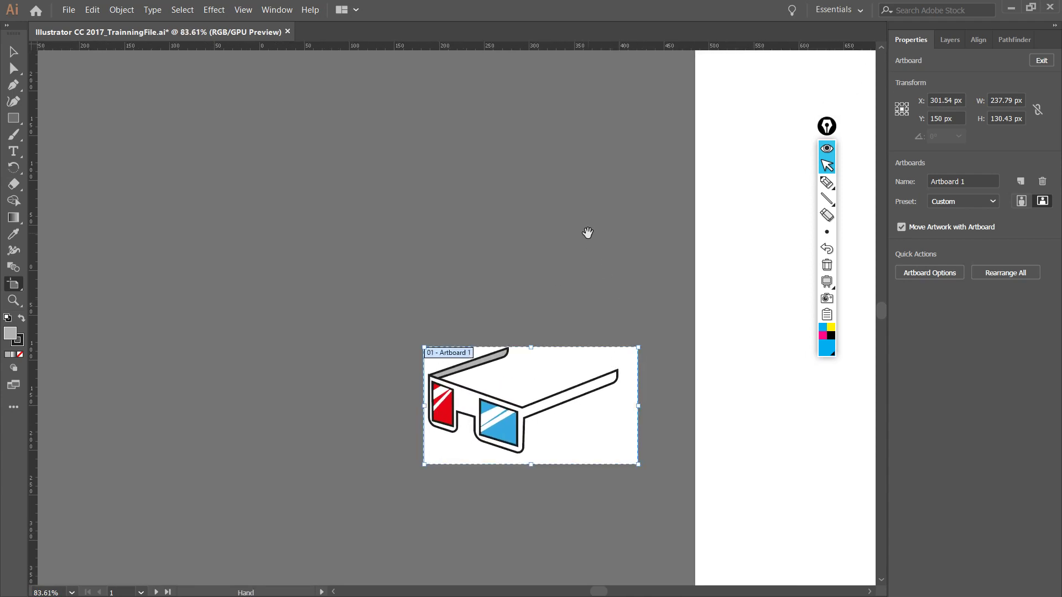
left_click_drag(584, 245, 265, 267)
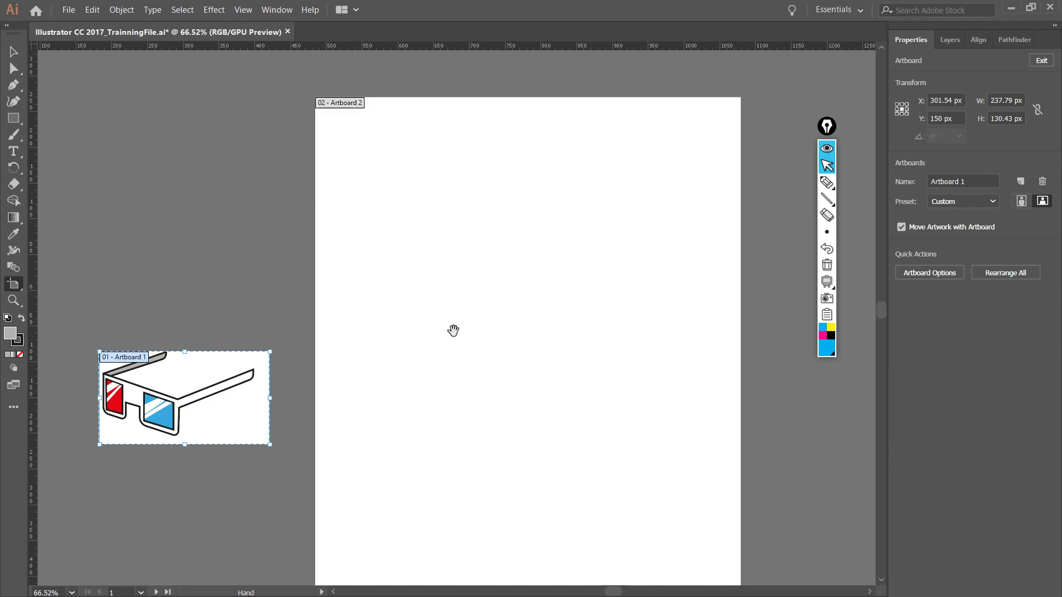
left_click_drag(504, 307, 211, 277)
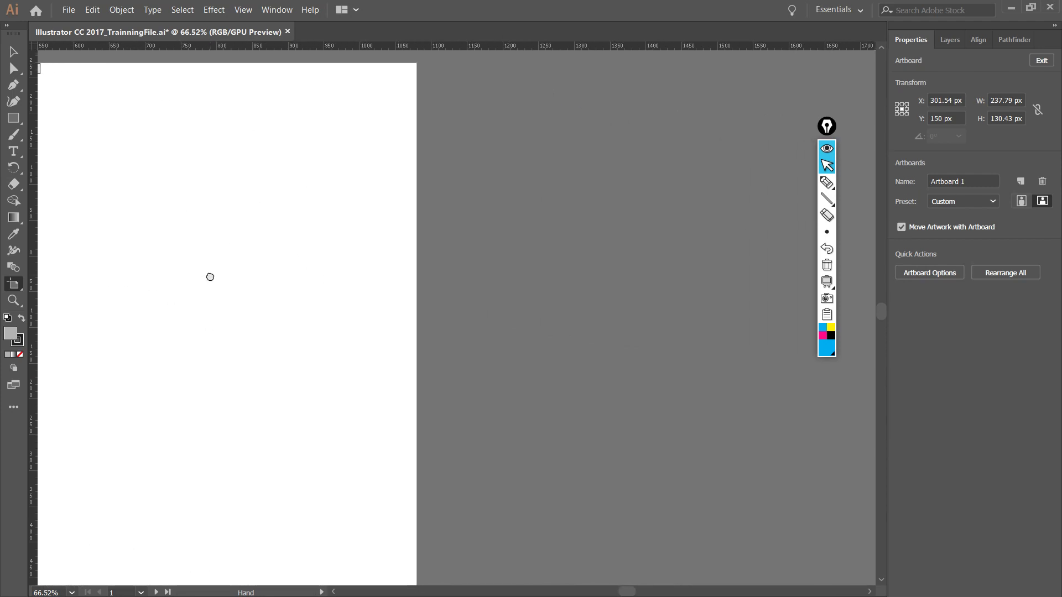
scroll(614, 354, "down", 1)
left_click_drag(583, 346, 502, 307)
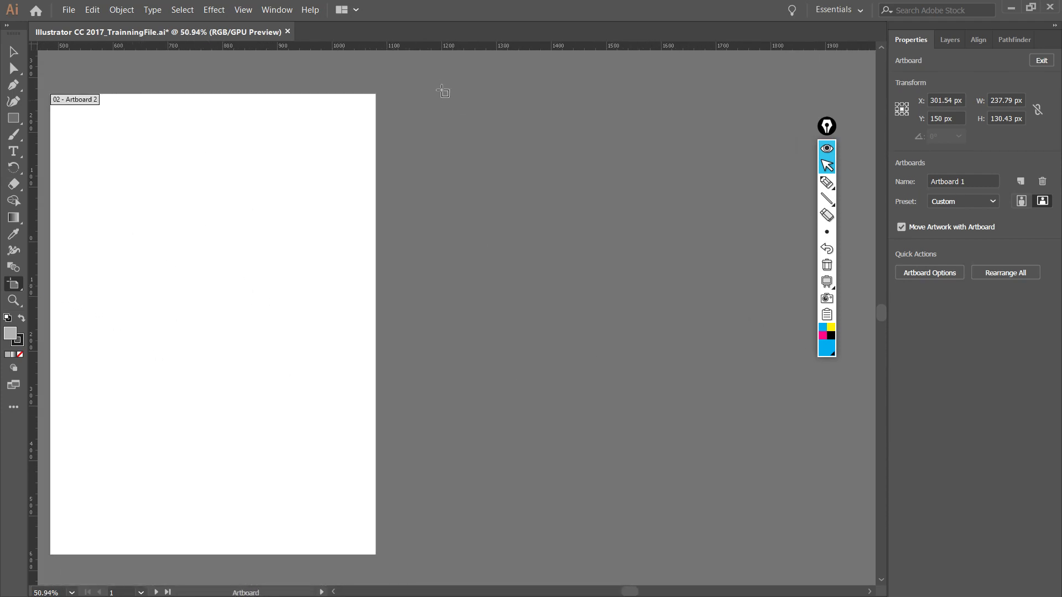
left_click_drag(415, 97, 679, 350)
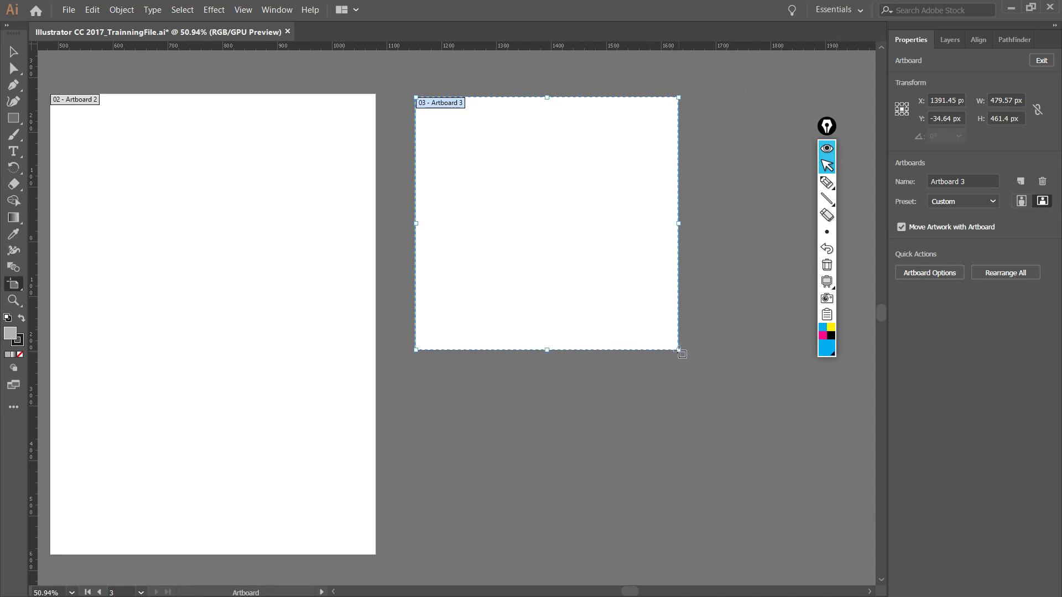
left_click_drag(680, 350, 630, 350)
- Apply the A4 preset to Artboard 3 and move it clear of Artboard 2, aligned with its top edge
mouse_move(858, 230)
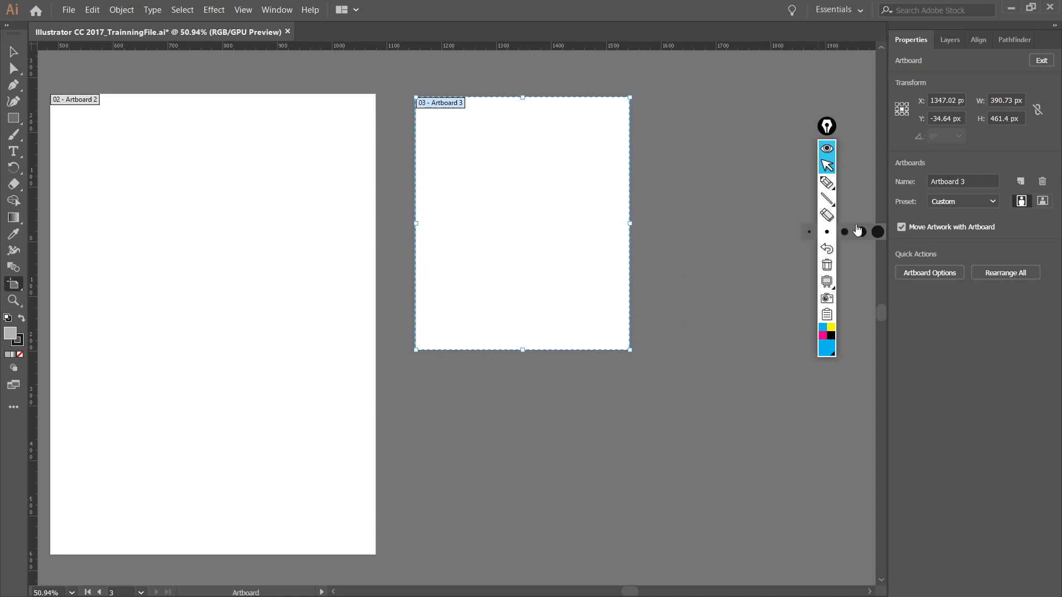
left_click(941, 201)
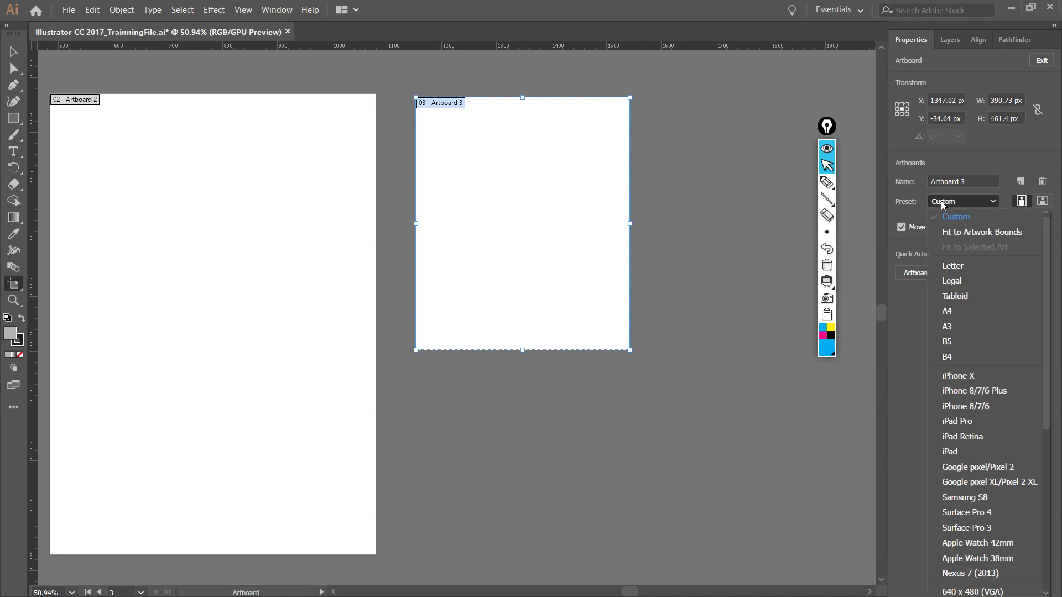
left_click(914, 334)
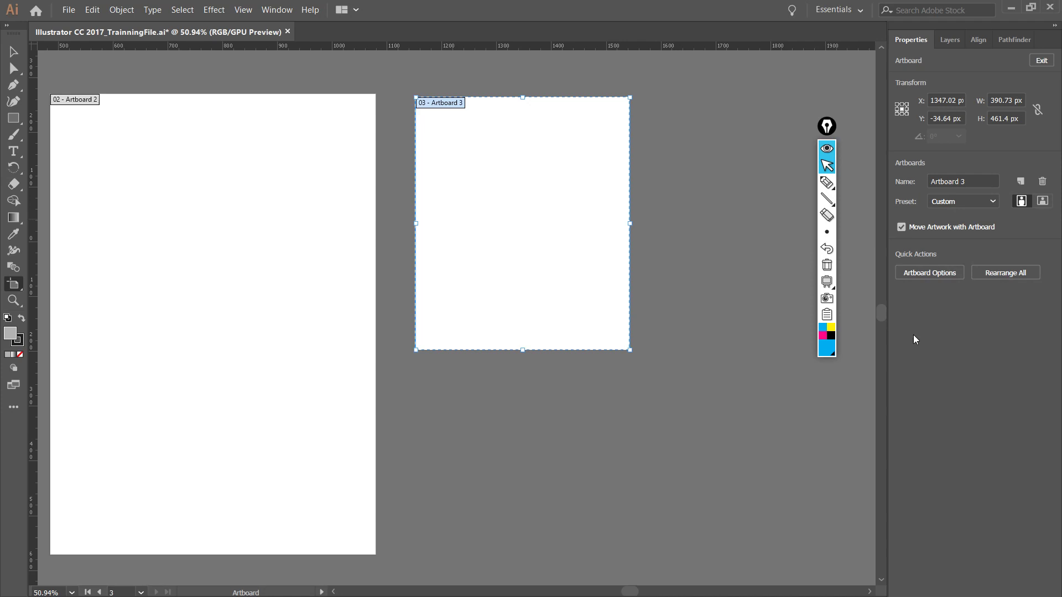
left_click(932, 205)
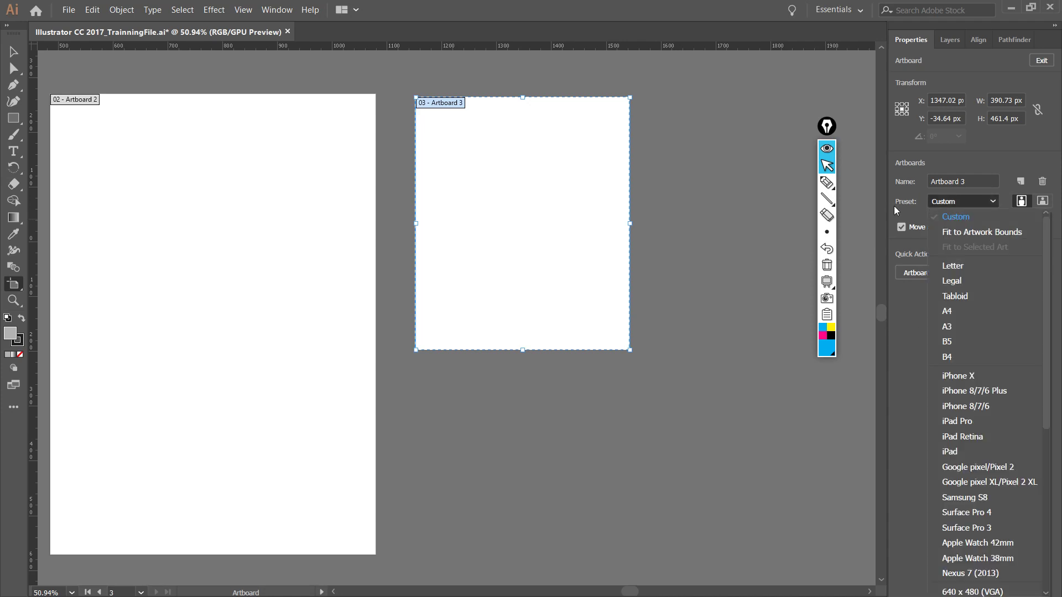
left_click(954, 313)
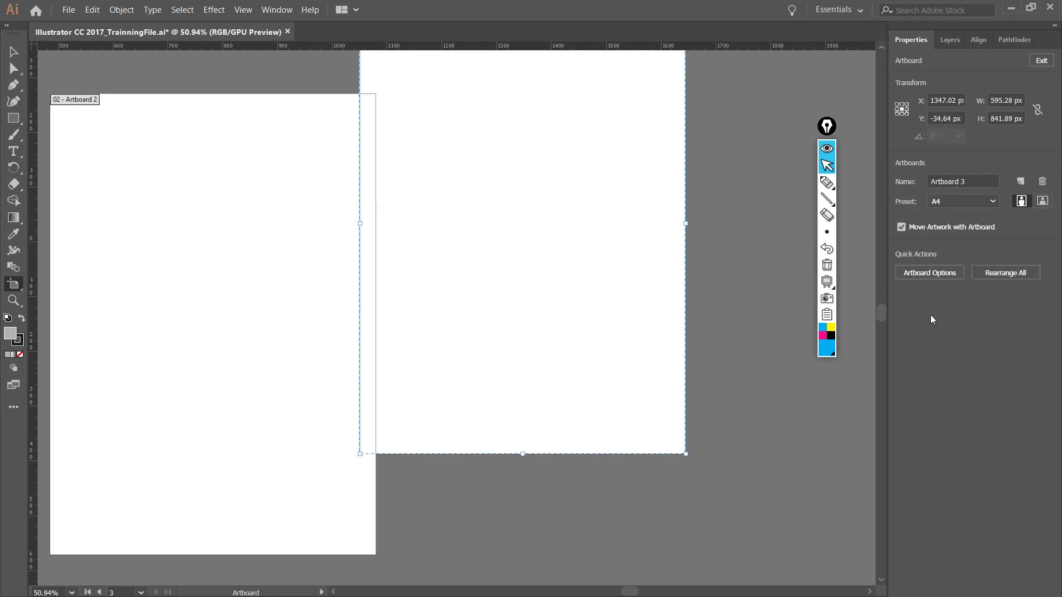
left_click_drag(645, 265, 648, 364)
- Try the iPad Pro preset on Artboard 3, and replace it with the Apple Watch 42mm preset
left_click(988, 202)
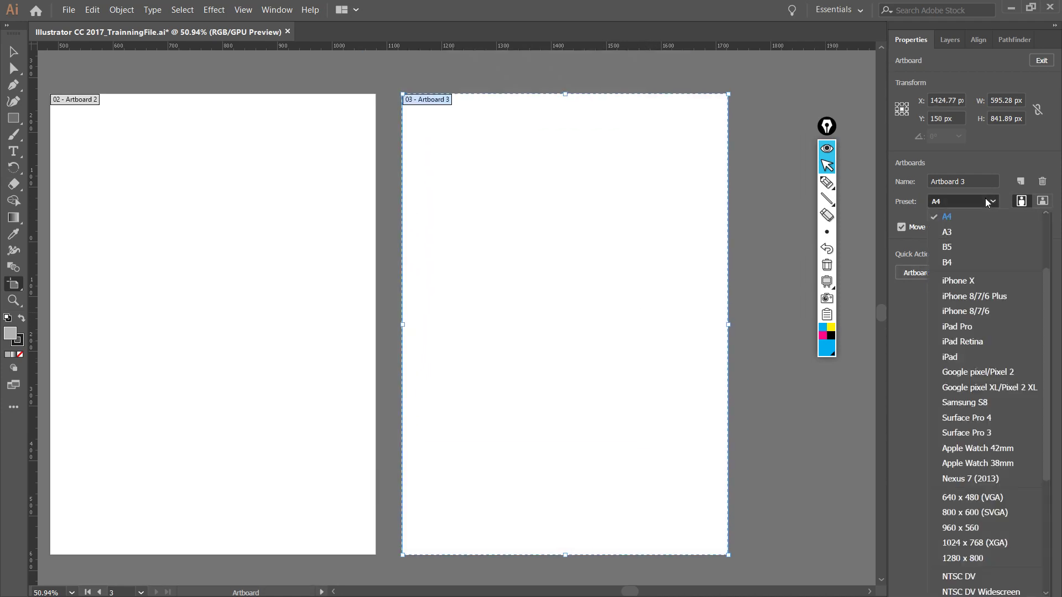
left_click(950, 327)
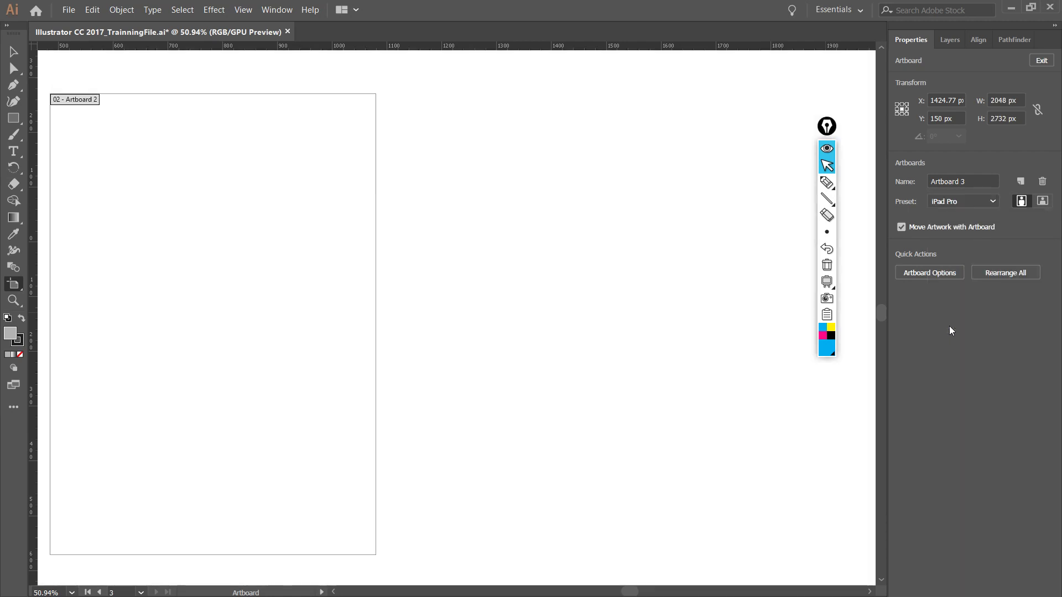
left_click(970, 207)
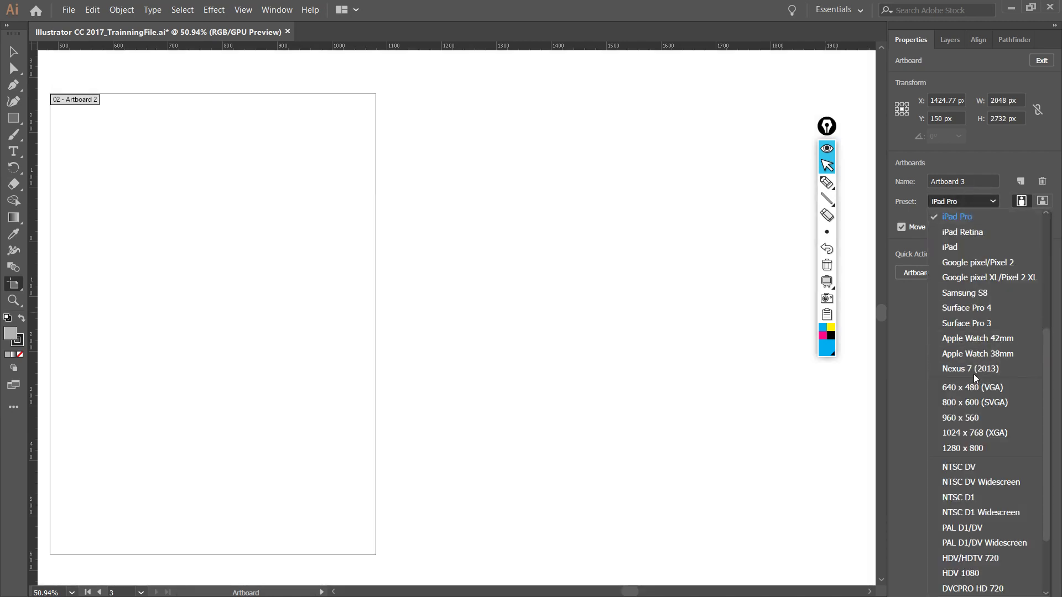
left_click(975, 341)
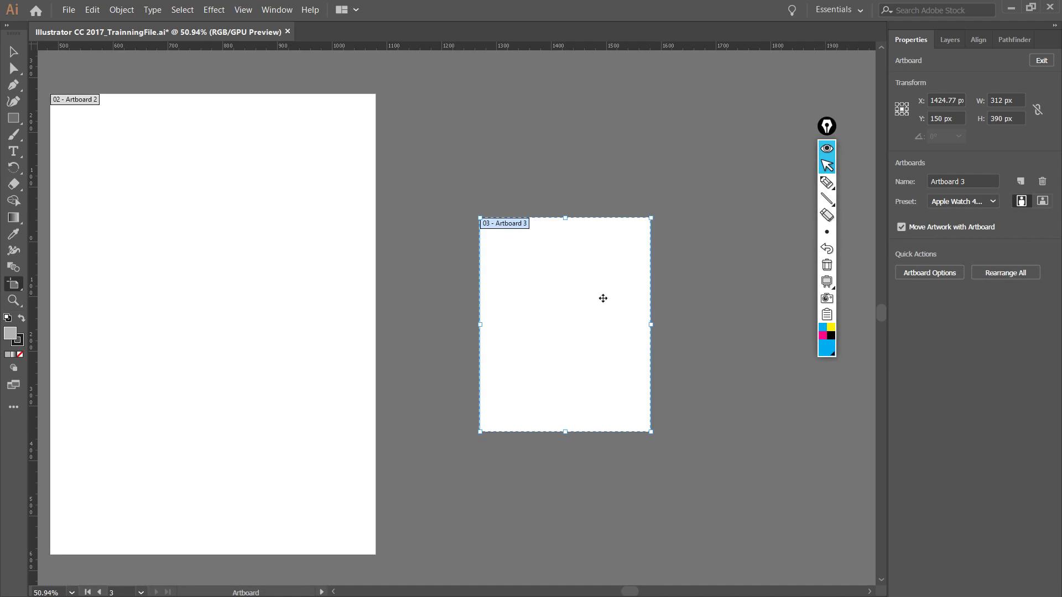
- Move Artboard 3 up beside Artboard 2, to about X 1291 px and Y -63 px, and delete it
left_click_drag(611, 314, 556, 271)
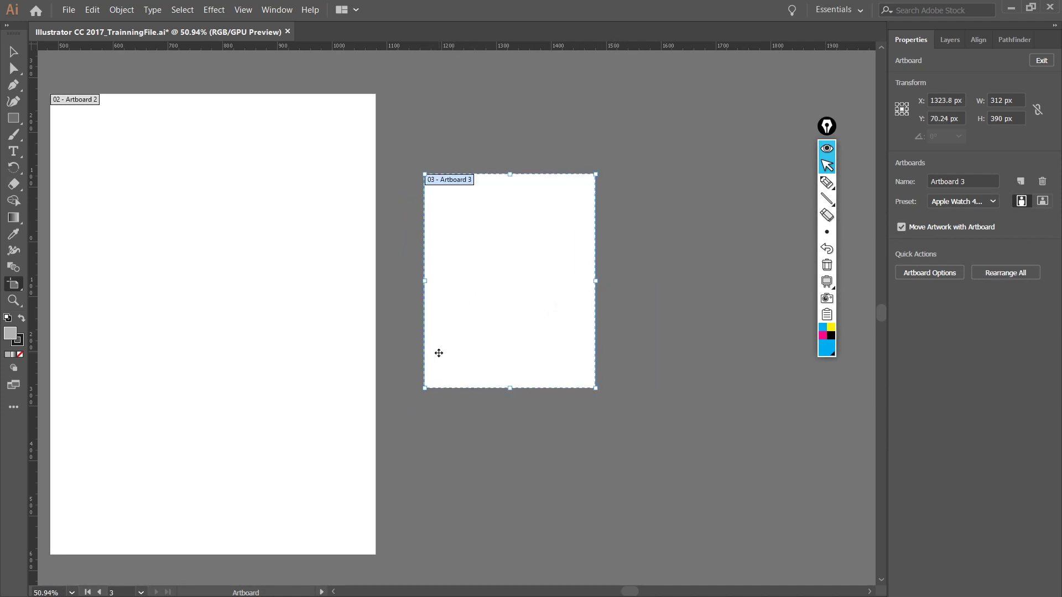
left_click_drag(555, 335, 532, 265)
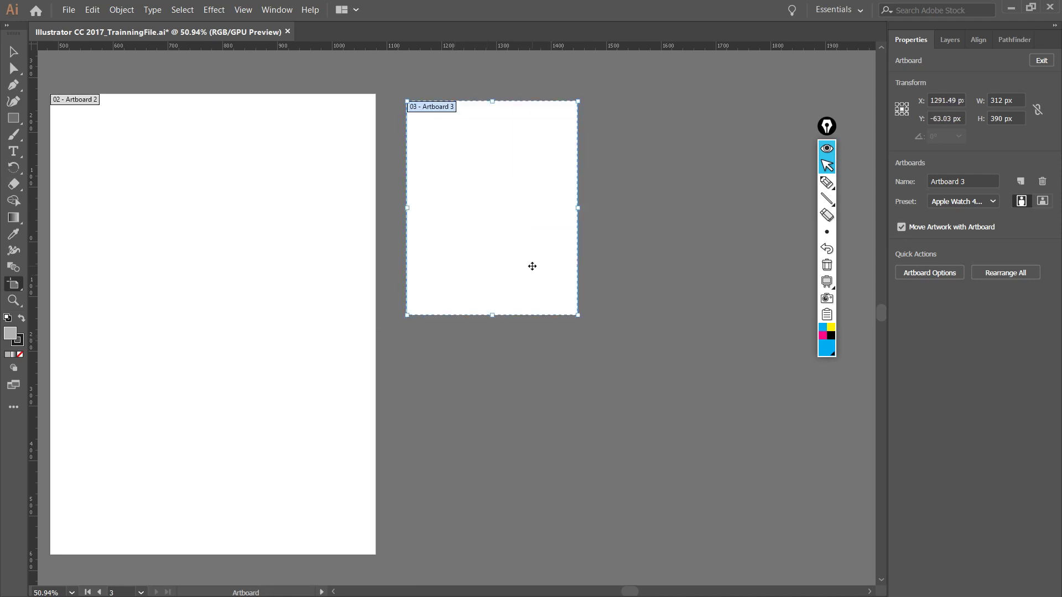
key("Delete")
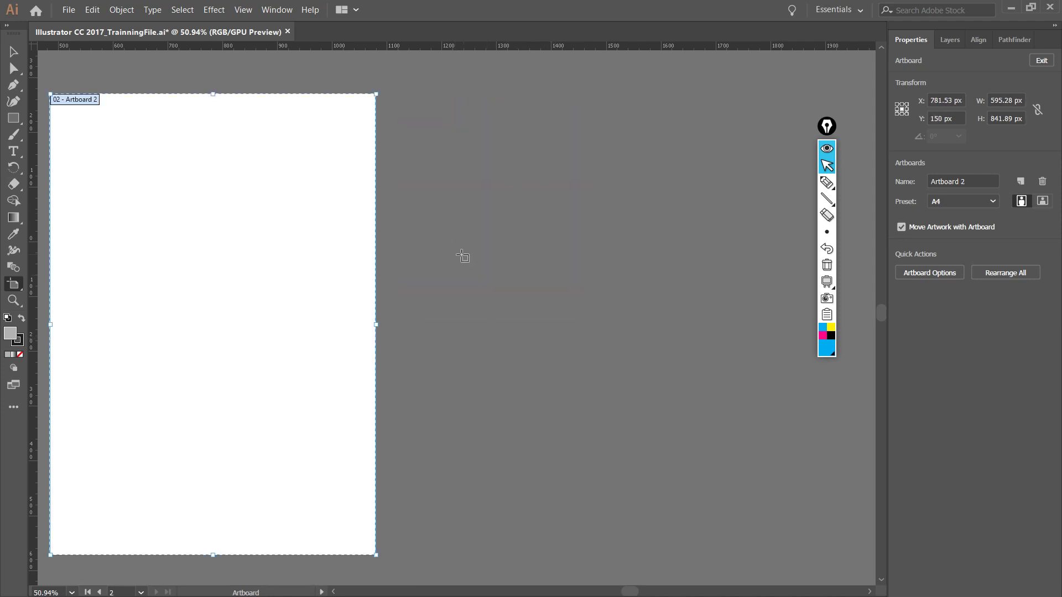
- Make the Raccoon layer visible so its artwork shows on Artboard 2
left_click_drag(292, 270, 570, 269)
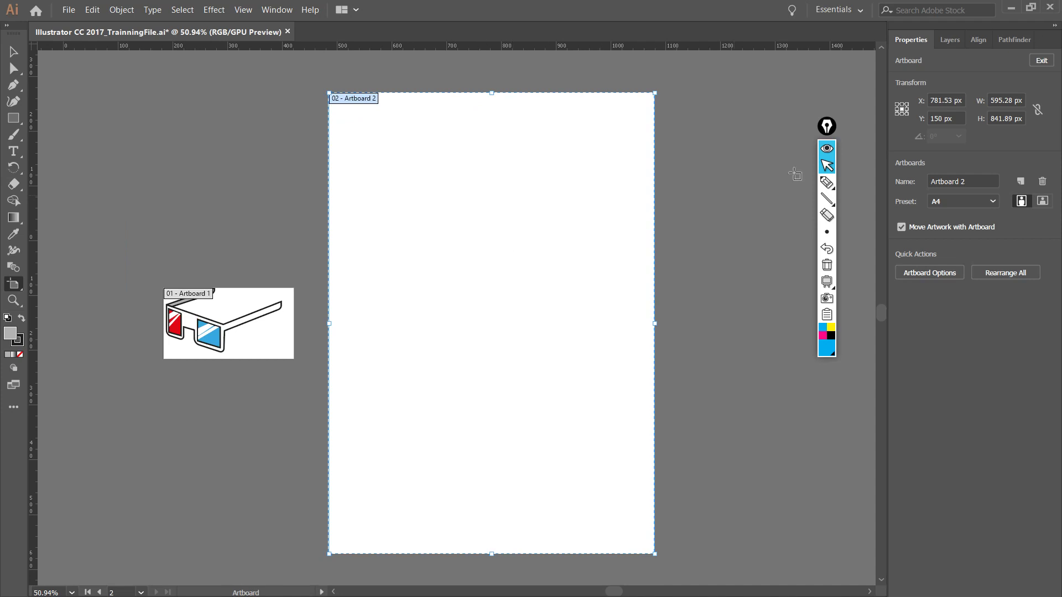
left_click(950, 40)
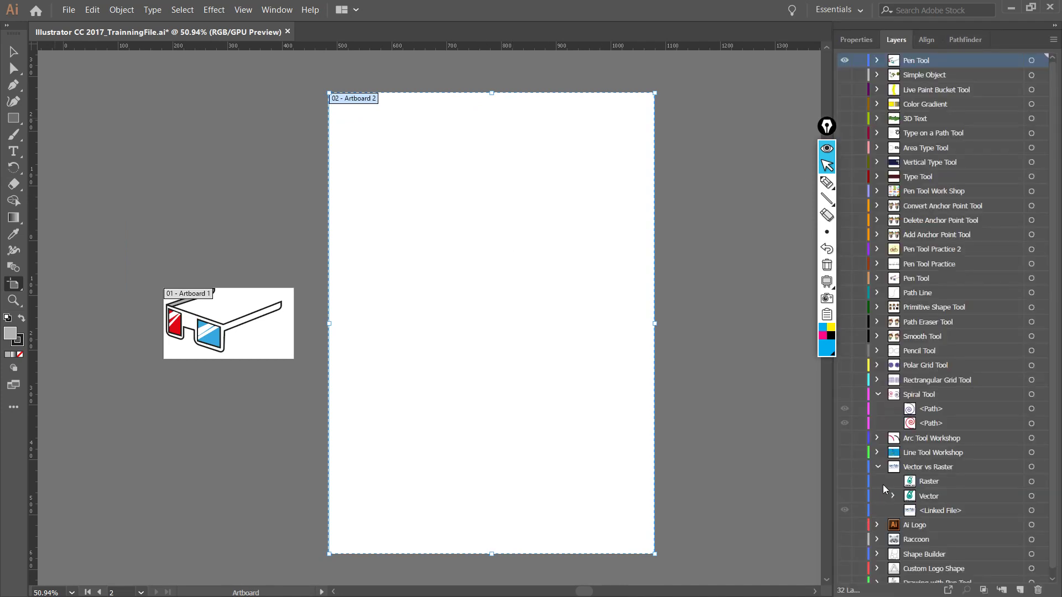
scroll(905, 422, "down", 1)
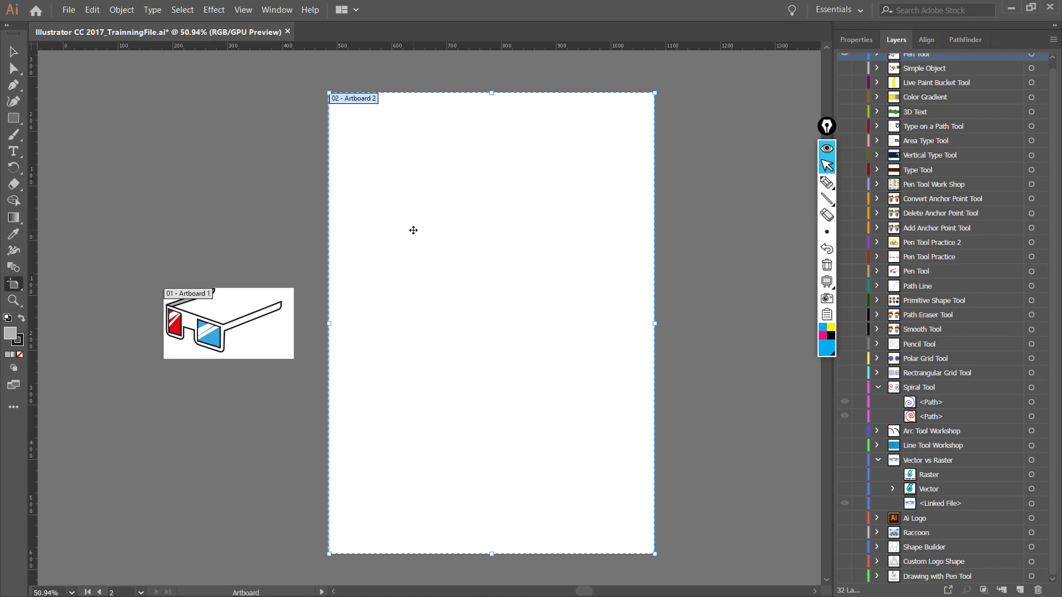
left_click(844, 533)
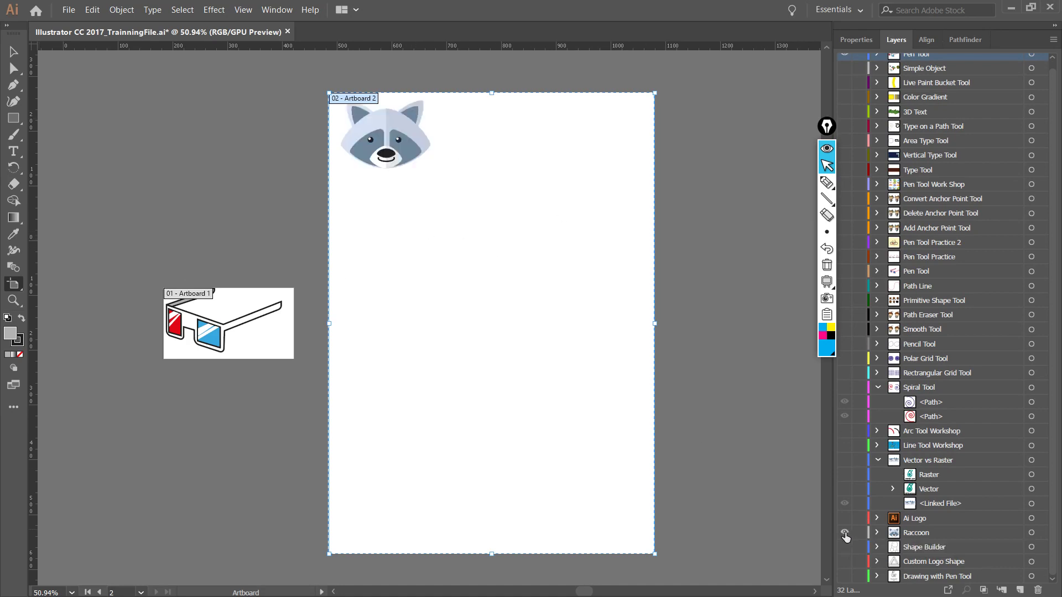
- Examine the raccoon head on Artboard 2 up close, including its ears, eyes and muzzle
left_click_drag(490, 303, 519, 426)
left_click_drag(390, 285, 648, 356)
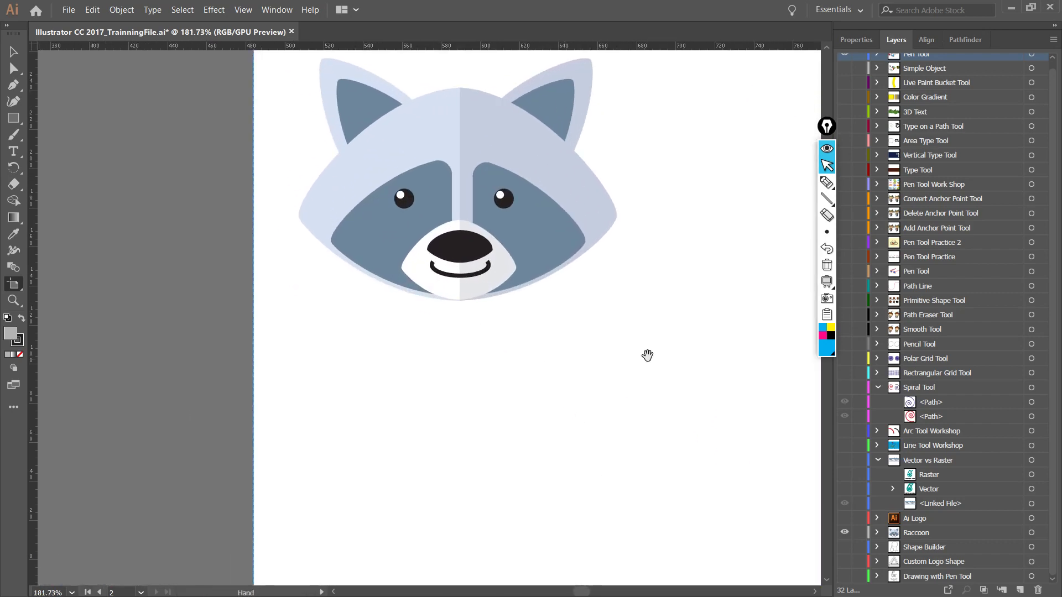
left_click_drag(607, 318, 518, 376)
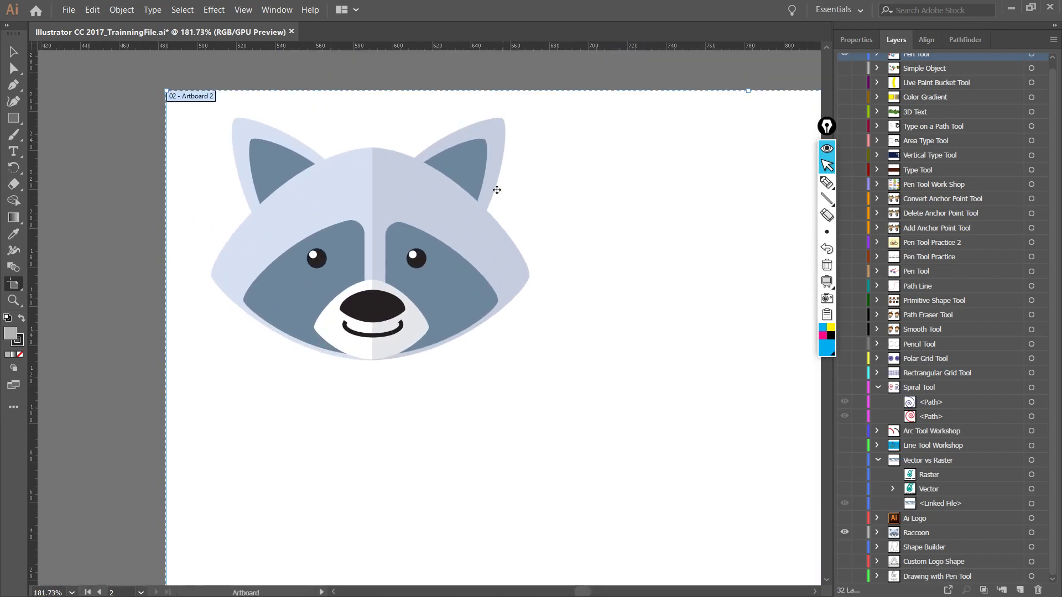
left_click_drag(572, 398, 408, 389)
left_click_drag(520, 400, 486, 384)
left_click_drag(589, 443, 569, 439)
left_click_drag(575, 434, 608, 440)
left_click_drag(464, 376, 541, 397)
left_click_drag(400, 361, 470, 395)
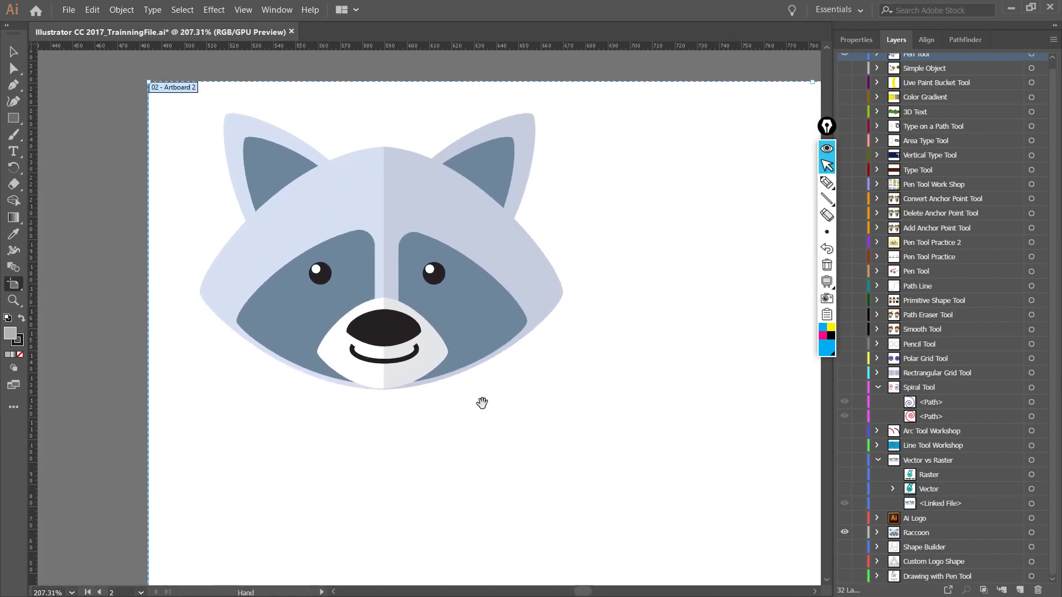
left_click_drag(480, 271, 565, 355)
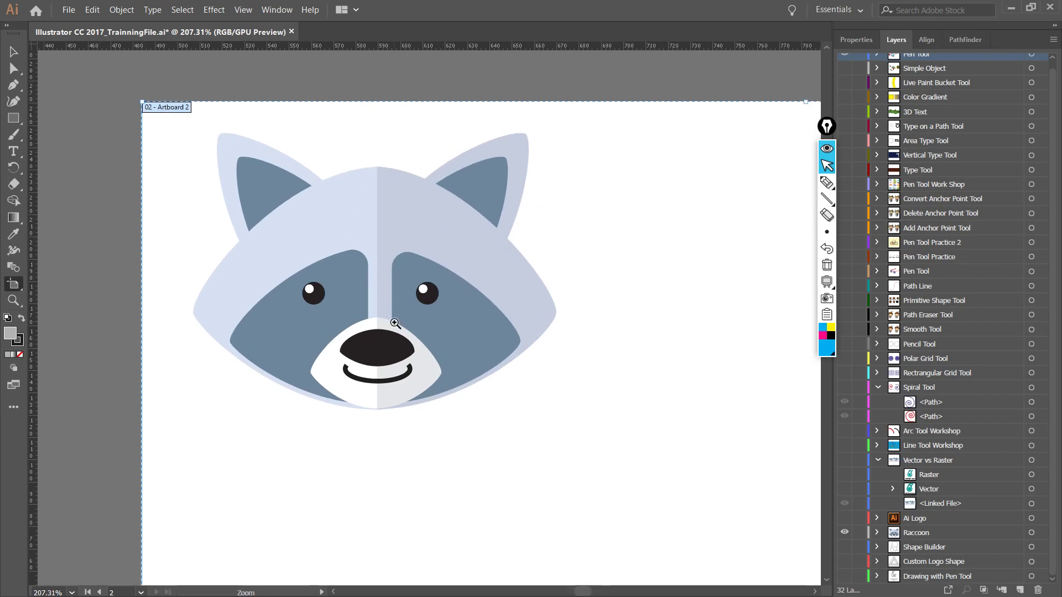
left_click_drag(402, 323, 476, 383)
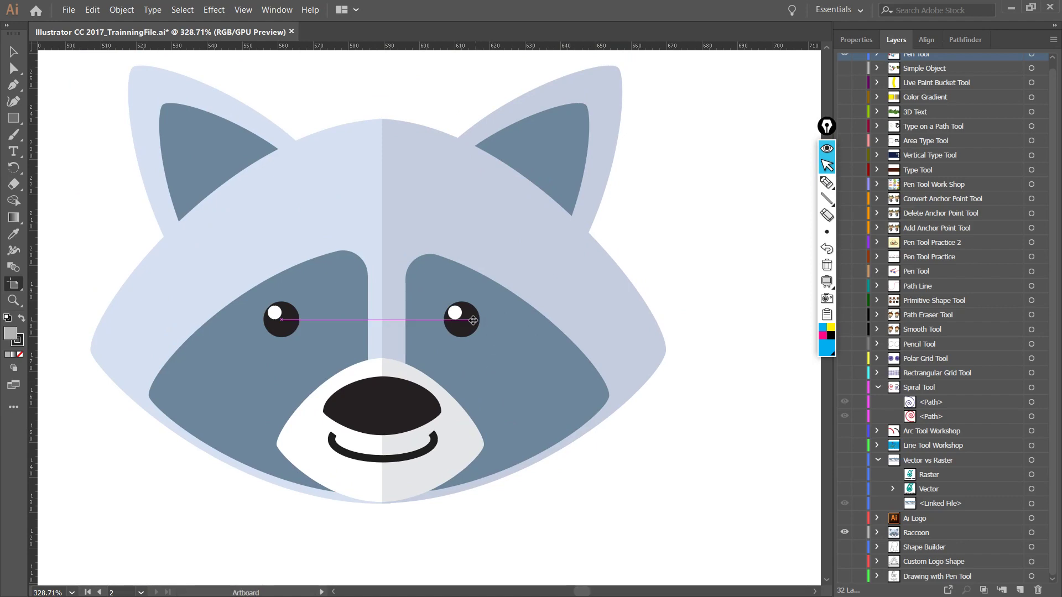
left_click_drag(277, 331, 476, 343)
- Circle both of the raccoon's eyes in magenta with the on-screen annotation pen, clearing the blue trial stroke
left_click_drag(826, 132, 791, 113)
left_click(793, 162)
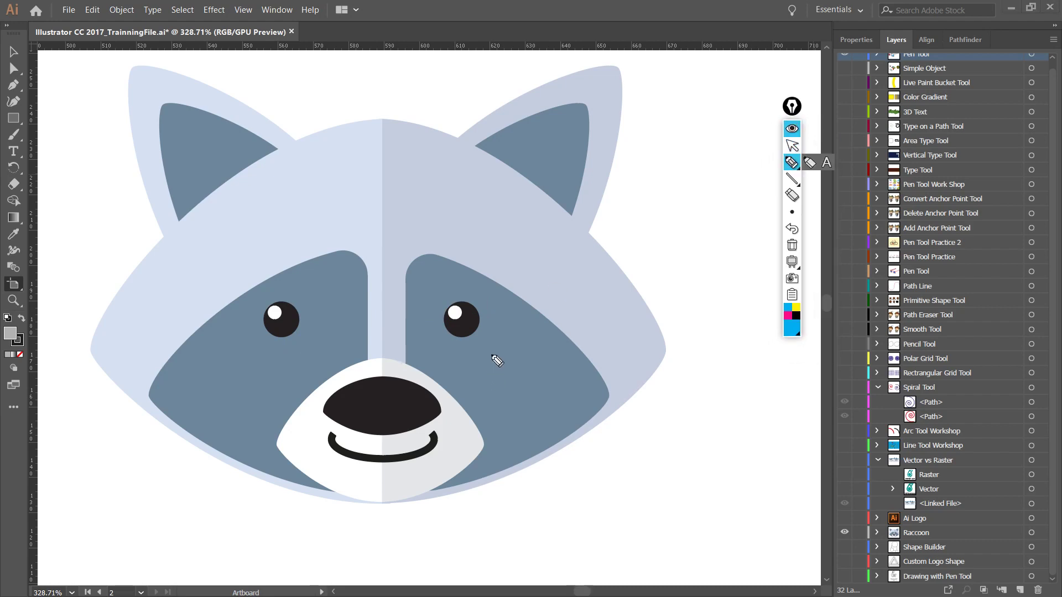
left_click_drag(491, 299, 467, 293)
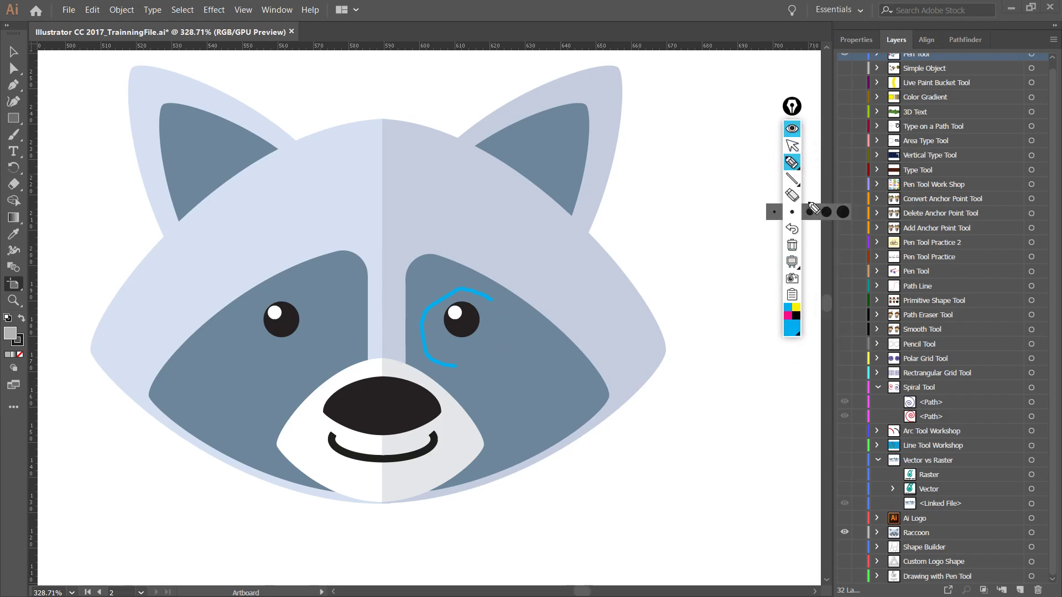
left_click(793, 245)
left_click(788, 315)
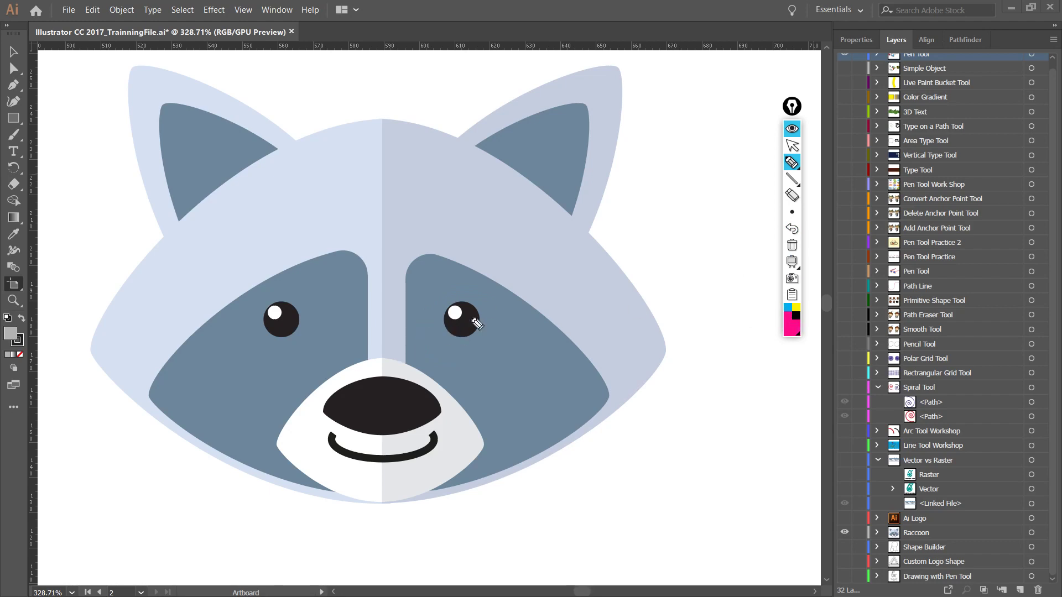
mouse_move(454, 285)
left_mouse_down()
mouse_move(435, 292)
mouse_move(462, 361)
mouse_move(504, 304)
mouse_move(429, 294)
left_mouse_up()
mouse_move(305, 282)
left_mouse_down()
mouse_move(243, 284)
mouse_move(238, 339)
mouse_move(265, 353)
mouse_move(308, 289)
left_mouse_up()
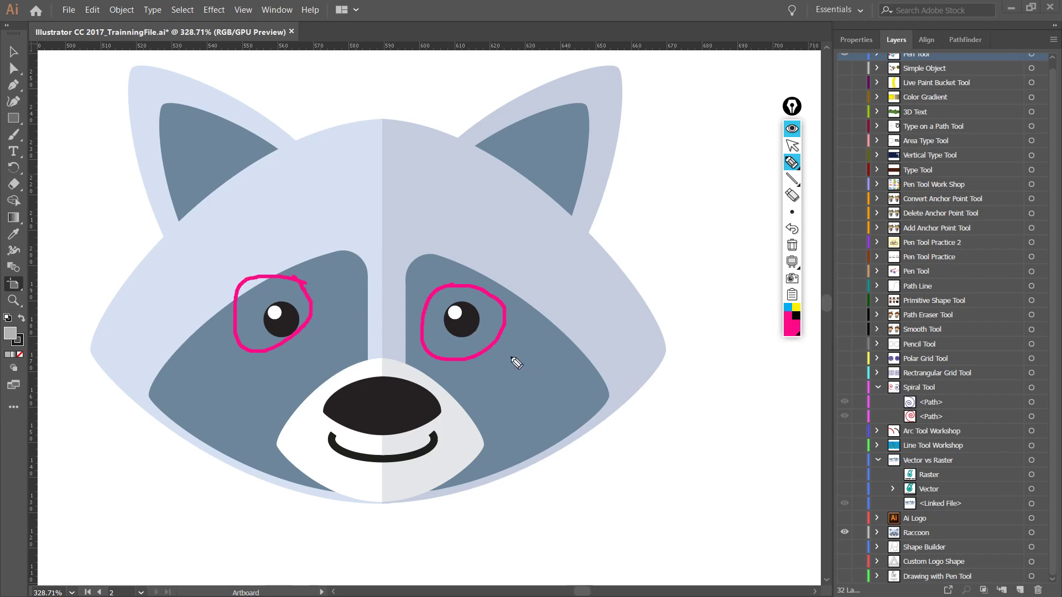
- Annotate the raccoon's eye right of the nose with magenta arrows pointing at the black pupil and the white highlight, redrawing the highlight's arrow
mouse_move(503, 377)
left_mouse_down()
mouse_move(469, 332)
mouse_move(465, 342)
mouse_move(482, 329)
left_mouse_up()
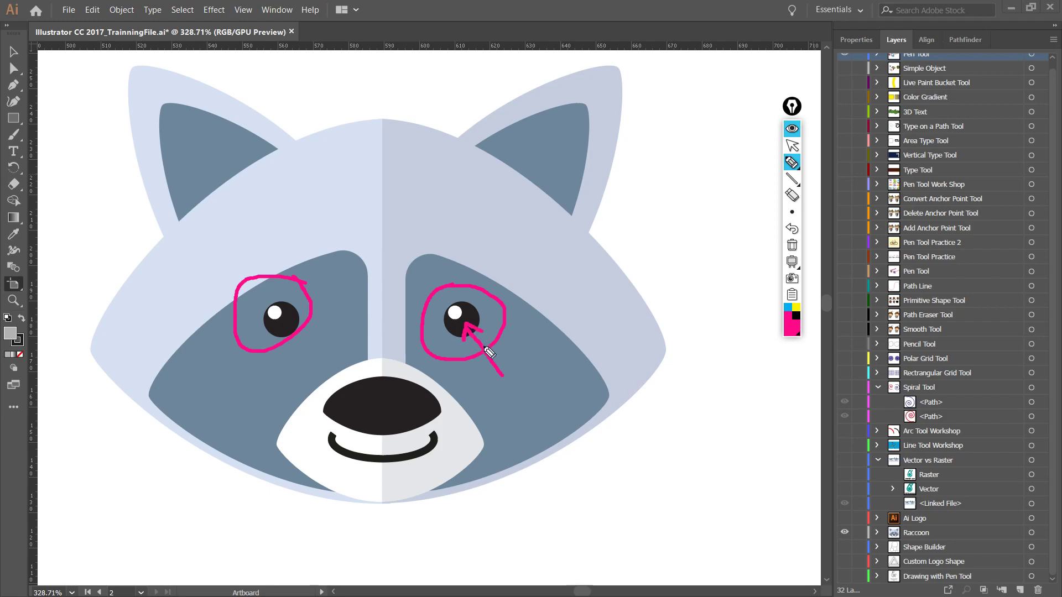
left_click_drag(509, 263, 451, 313)
left_click_drag(451, 313, 473, 302)
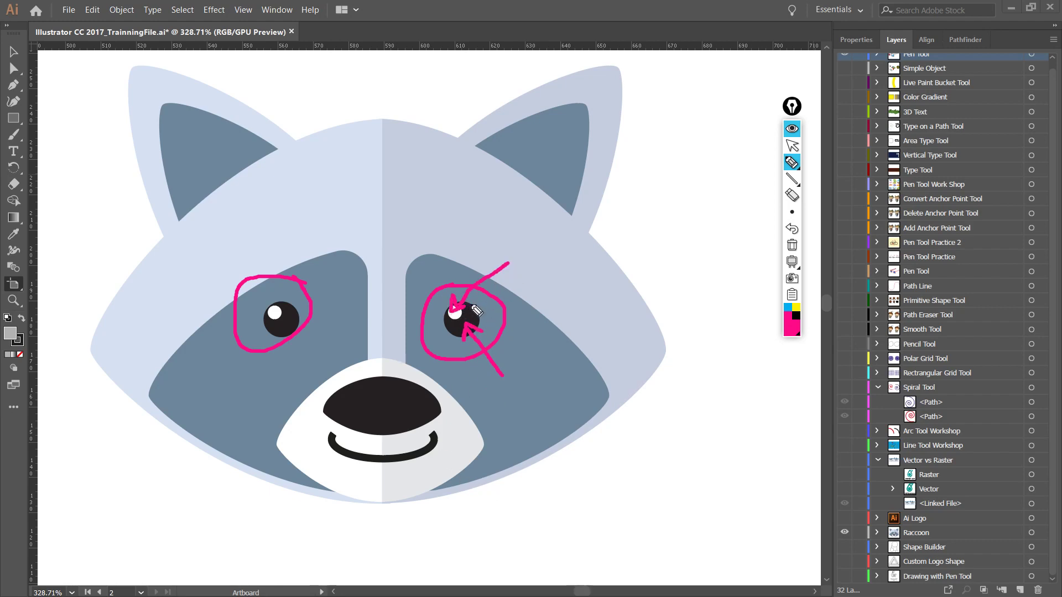
left_click(790, 238)
mouse_move(422, 304)
left_mouse_down()
mouse_move(451, 310)
mouse_move(445, 316)
left_mouse_up()
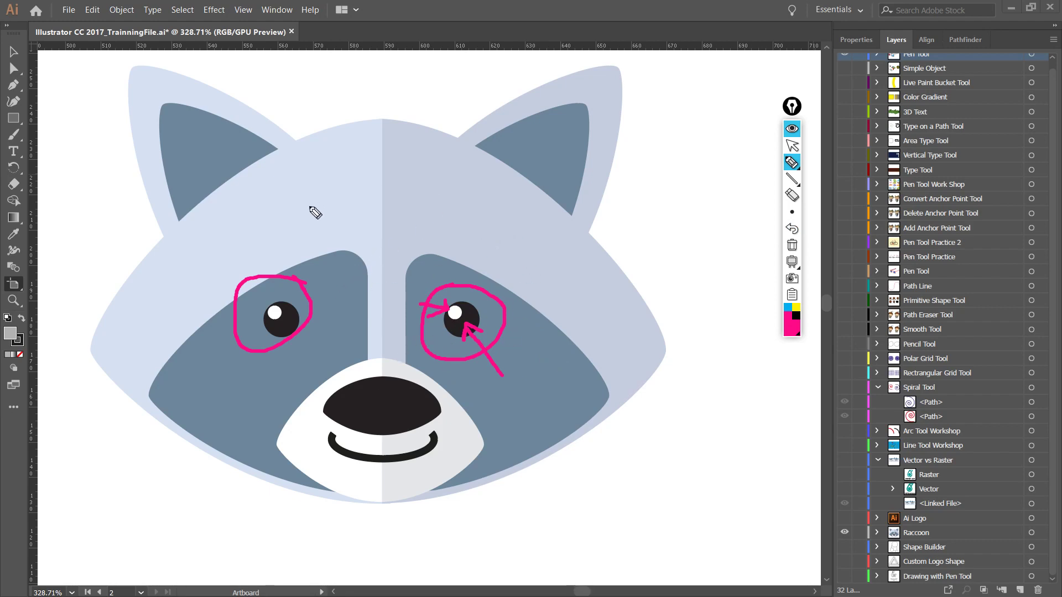
- Undo the extra stroke above the eye and draw a magenta arrow pointing at the outer edge of the raccoon's right-hand ear
left_click_drag(437, 234, 443, 305)
left_click(793, 228)
mouse_move(690, 173)
left_mouse_down()
mouse_move(621, 149)
mouse_move(626, 170)
mouse_move(660, 134)
left_mouse_up()
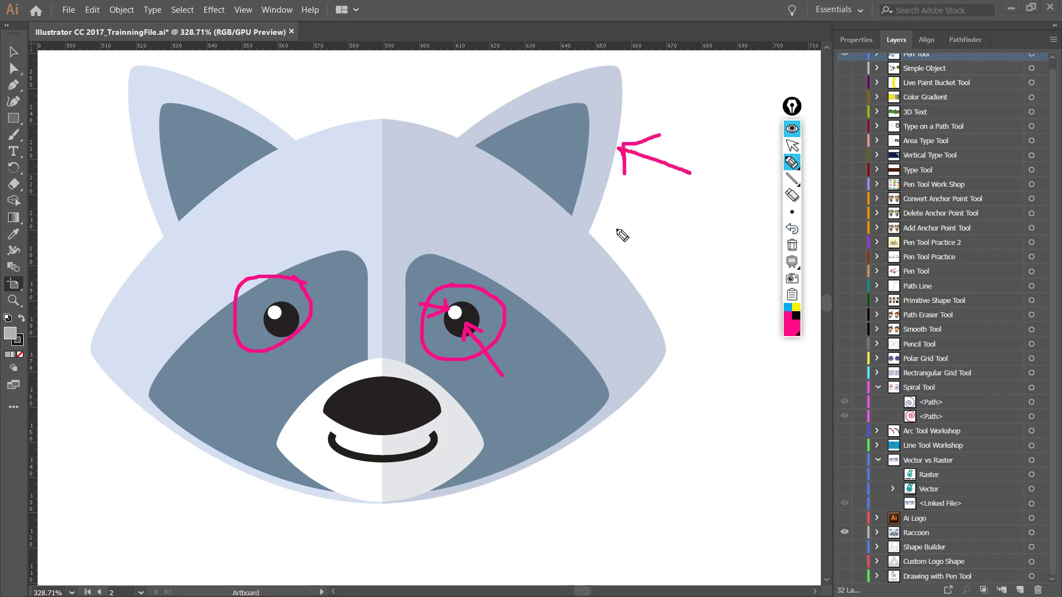
- Draw magenta annotation arrows pointing at the dark inner ear on the raccoon's shaded side and at both layers of the other ear
mouse_move(640, 250)
left_mouse_down()
mouse_move(586, 192)
mouse_move(588, 200)
mouse_move(610, 177)
left_mouse_up()
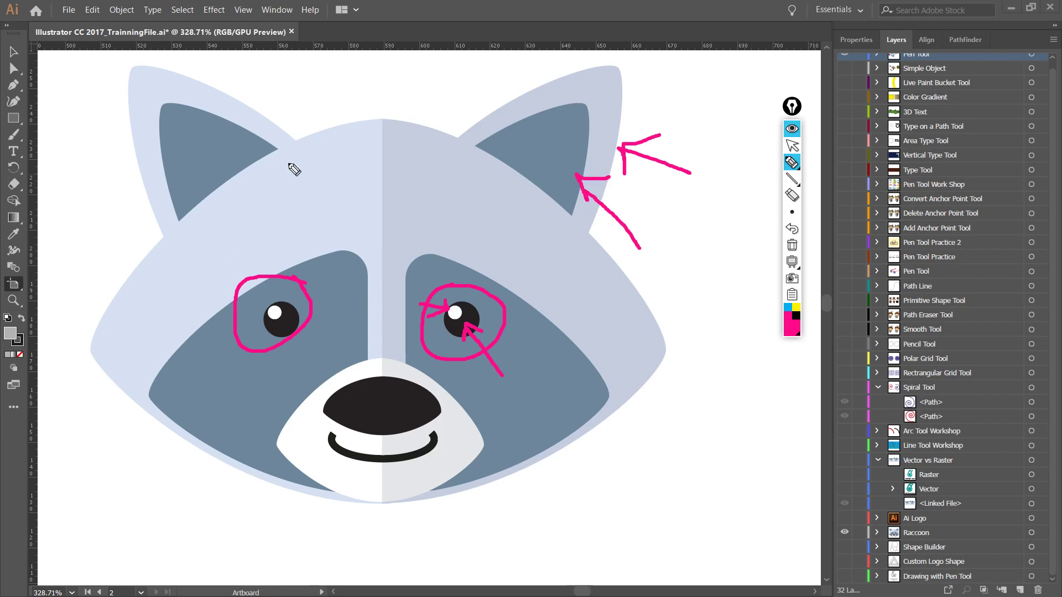
mouse_move(321, 88)
left_mouse_down()
mouse_move(289, 101)
mouse_move(299, 111)
left_mouse_up()
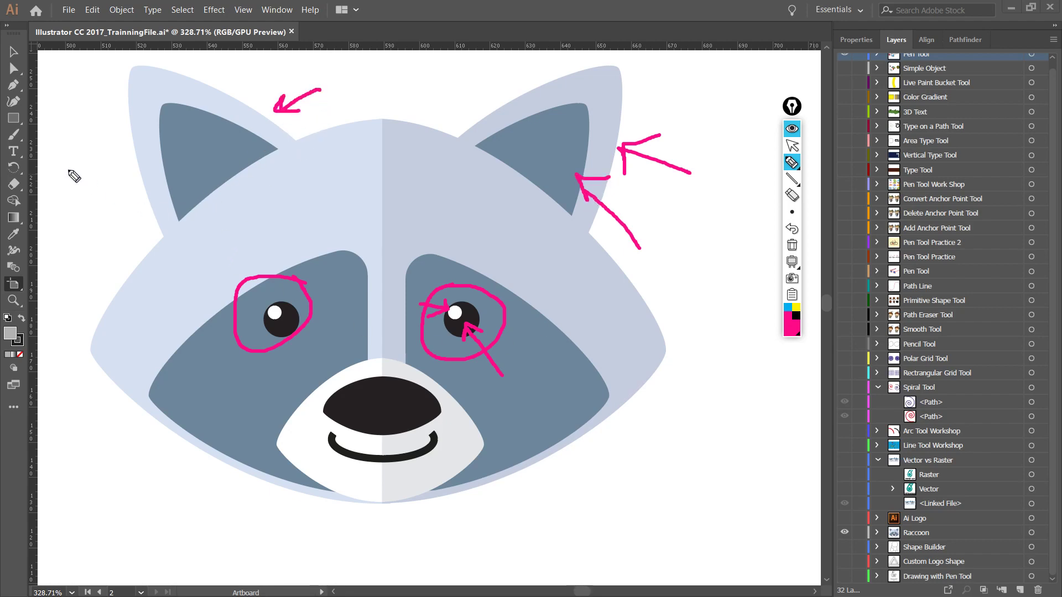
mouse_move(76, 169)
left_mouse_down()
mouse_move(158, 164)
mouse_move(140, 152)
mouse_move(159, 165)
mouse_move(116, 195)
left_mouse_up()
- Draw magenta annotation arrows pointing at the outer edge of the raccoon's head and at the darker and lighter halves of its forehead
left_click_drag(94, 235, 141, 257)
mouse_move(134, 236)
left_mouse_down()
mouse_move(141, 260)
mouse_move(112, 262)
left_mouse_up()
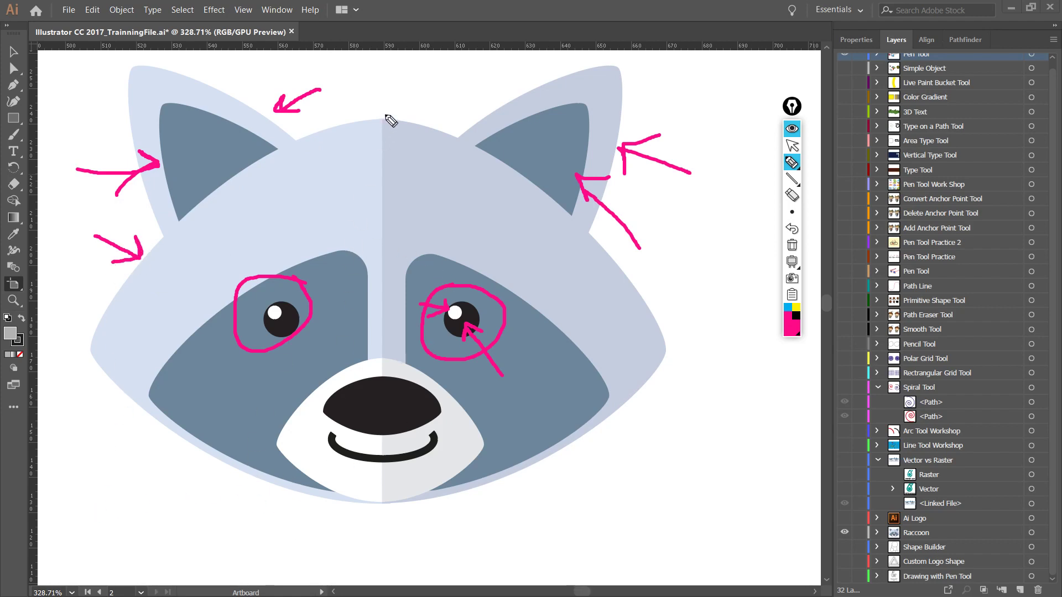
mouse_move(450, 98)
left_mouse_down()
mouse_move(407, 167)
mouse_move(405, 149)
mouse_move(434, 162)
left_mouse_up()
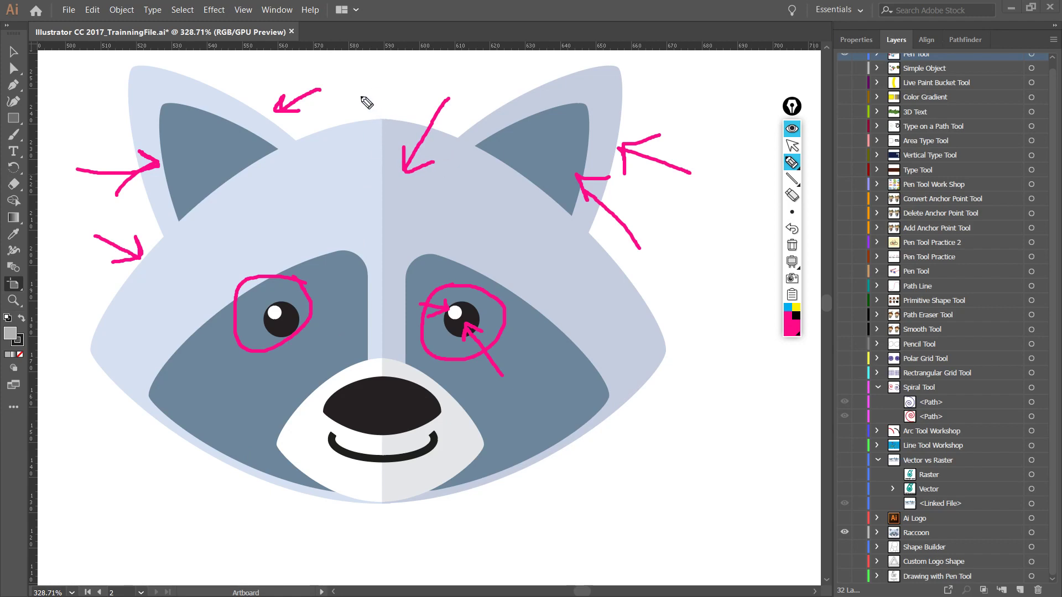
left_click_drag(367, 90, 302, 198)
mouse_move(299, 172)
left_mouse_down()
mouse_move(301, 199)
mouse_move(357, 174)
left_mouse_up()
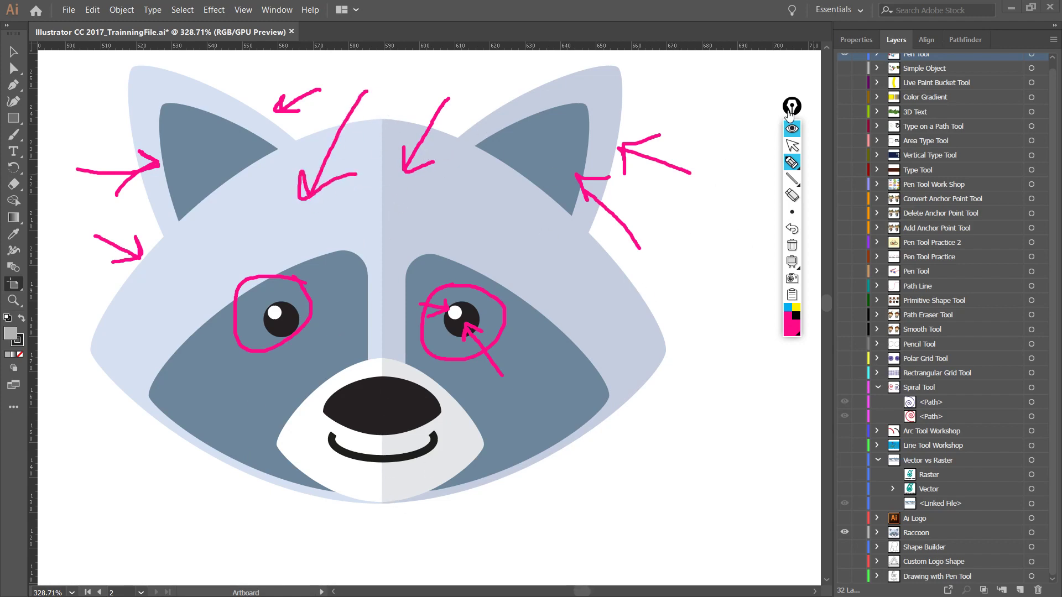
- Clear all magenta annotations from the raccoon head and return to the normal cursor
mouse_move(796, 110)
left_mouse_down()
mouse_move(836, 111)
mouse_move(805, 112)
left_mouse_up()
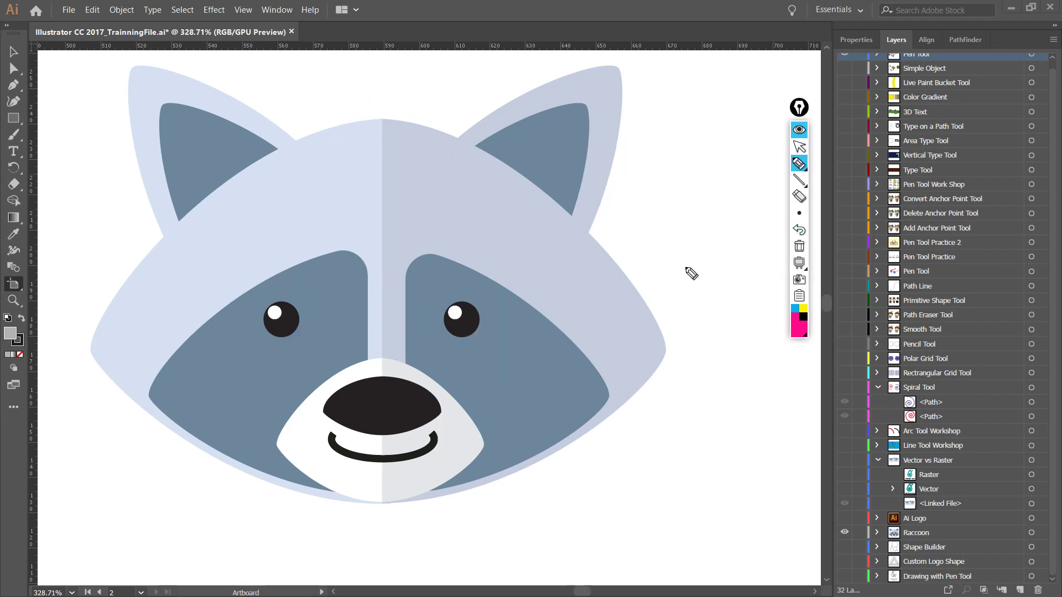
left_click(799, 146)
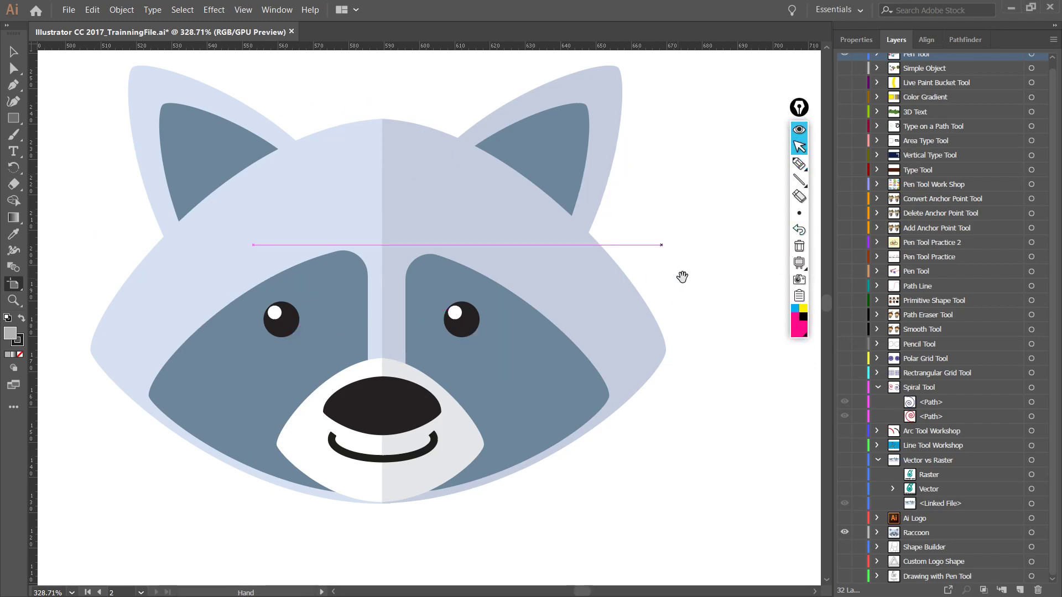
- Draw an ellipse about 143 px wide and 98 px high in the empty space beside the raccoon head
left_click_drag(691, 275, 567, 315)
left_click_drag(599, 348, 598, 303)
scroll(547, 310, "down", 2)
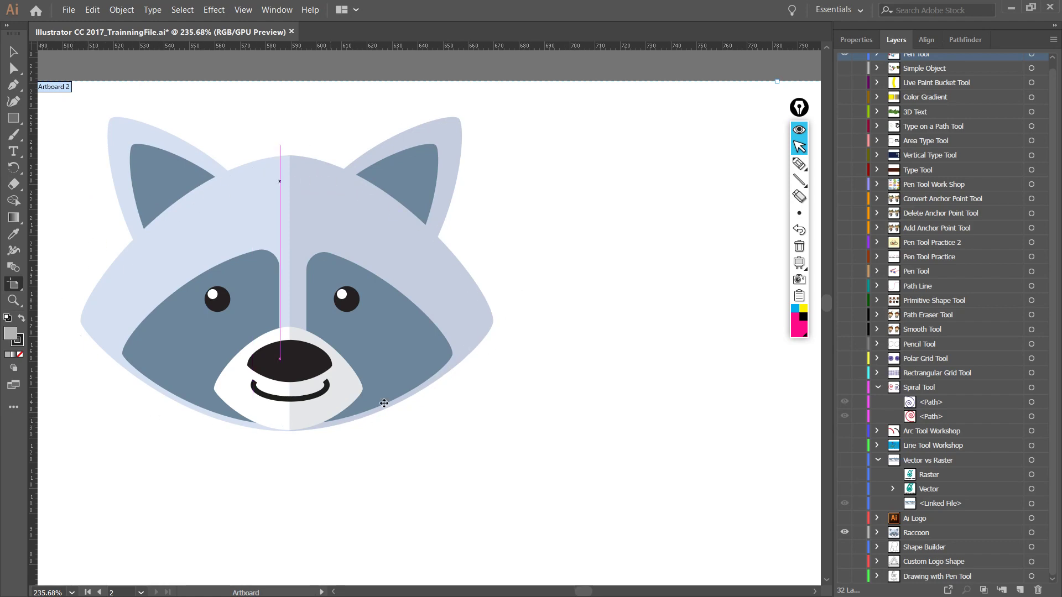
left_click(14, 118)
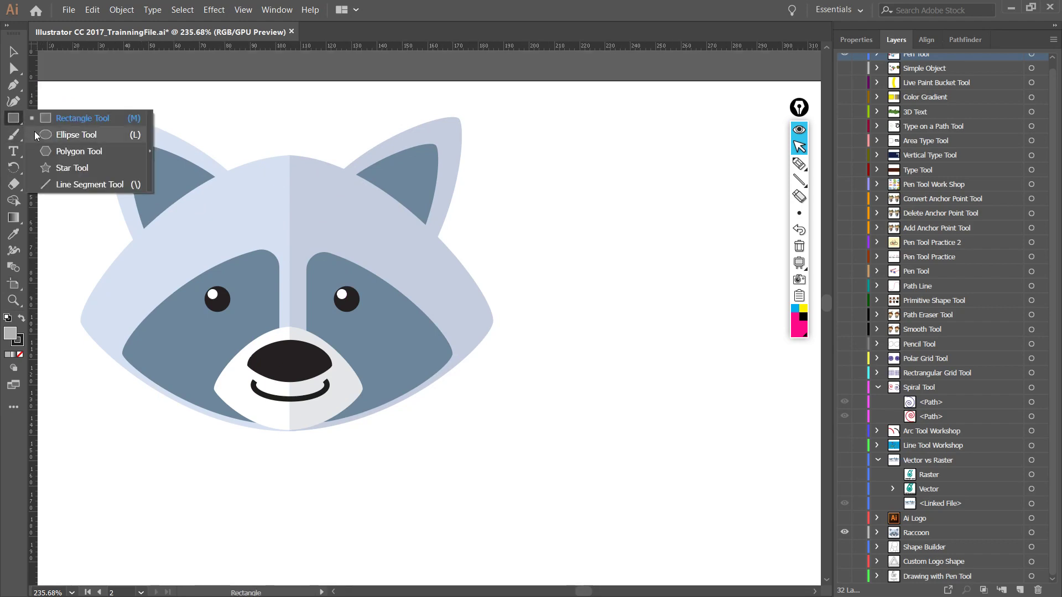
left_click(37, 136)
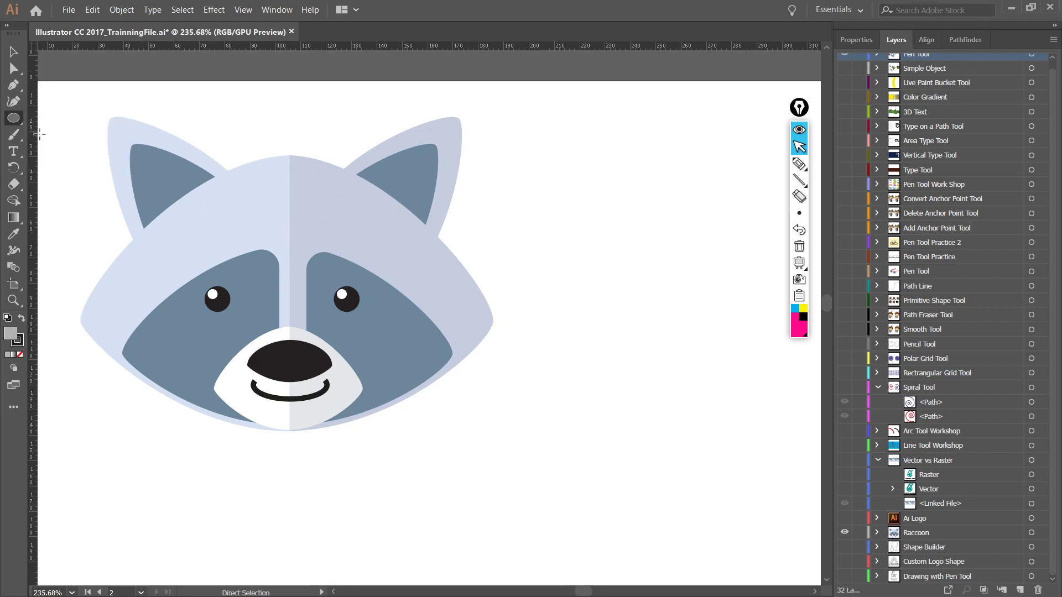
left_click_drag(571, 260, 451, 278)
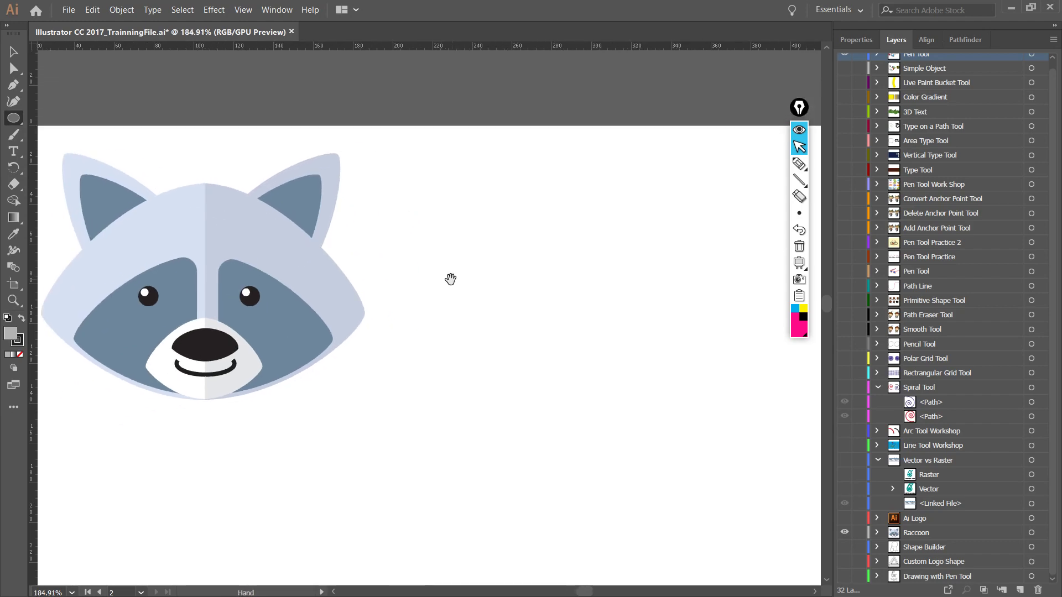
left_click_drag(446, 200, 717, 395)
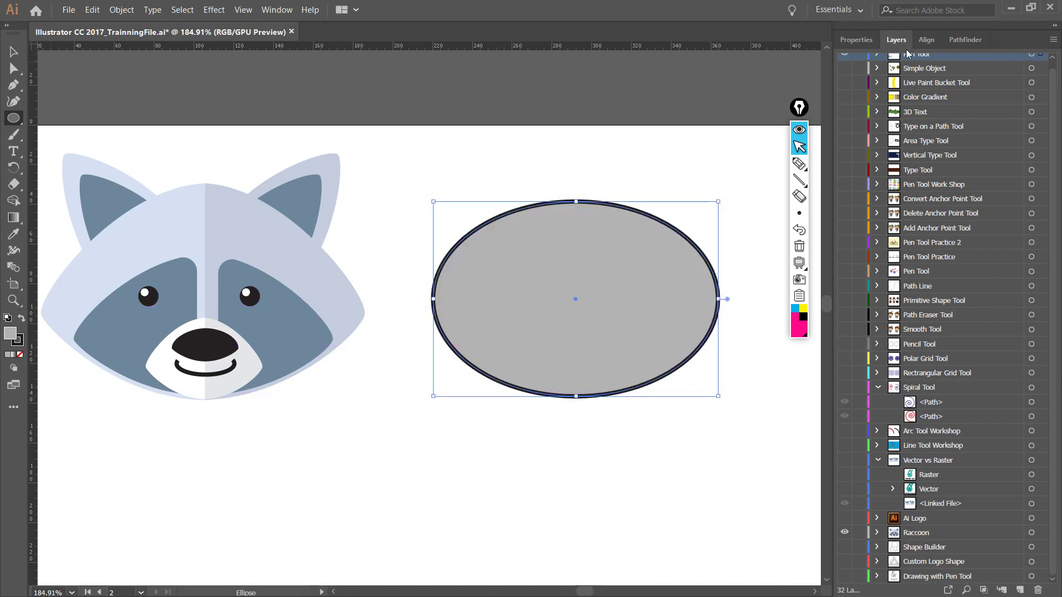
- Remove the ellipse's stroke by setting it to None
left_click(859, 39)
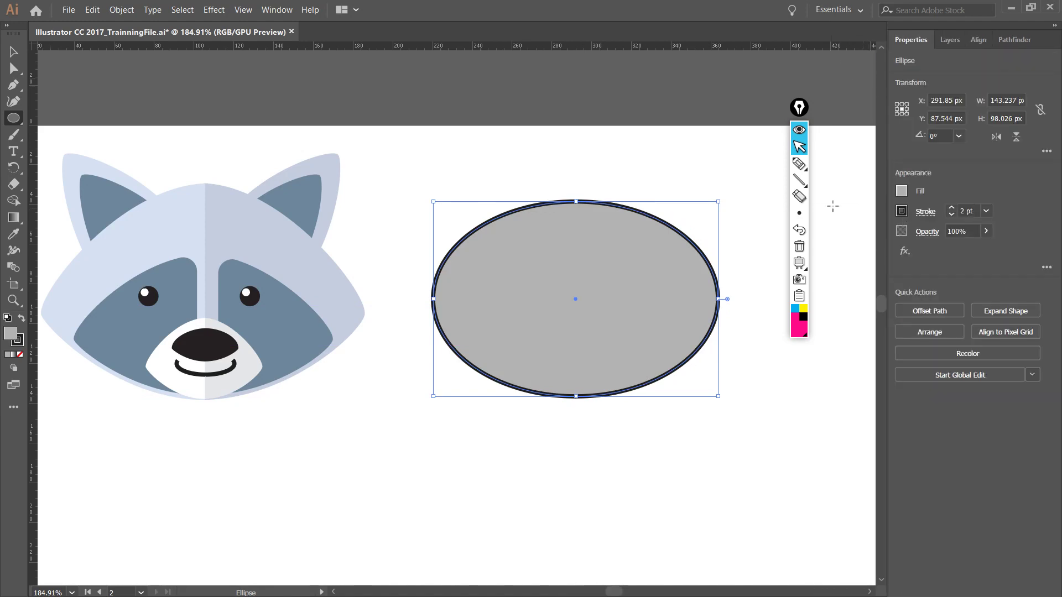
left_click(902, 211)
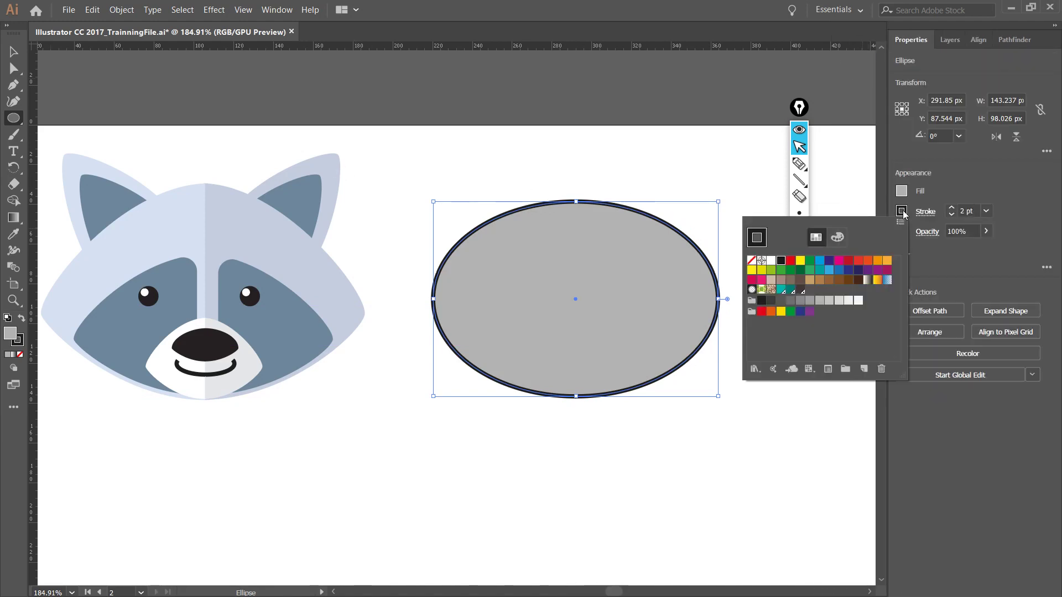
left_click(753, 261)
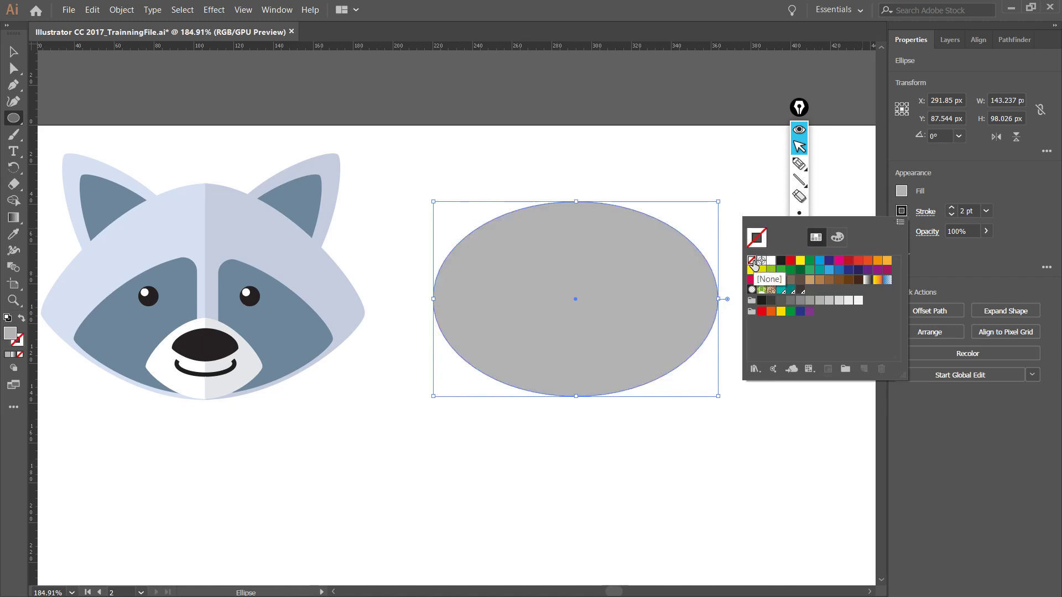
left_click(904, 191)
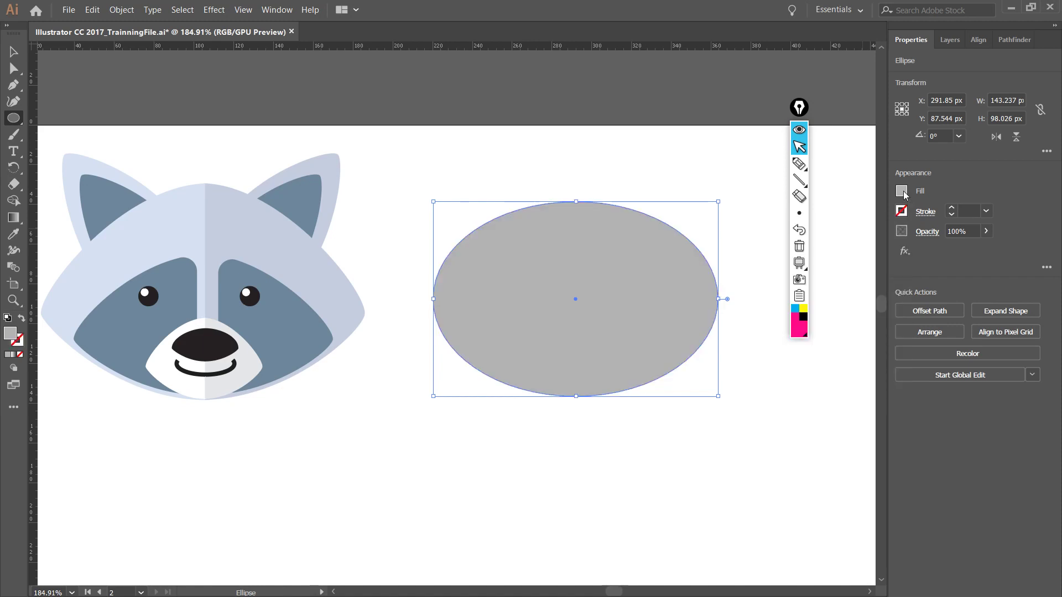
- Try several grey, green and brown swatches as the ellipse's fill, closing the grey swatch's options without changes
left_click(903, 192)
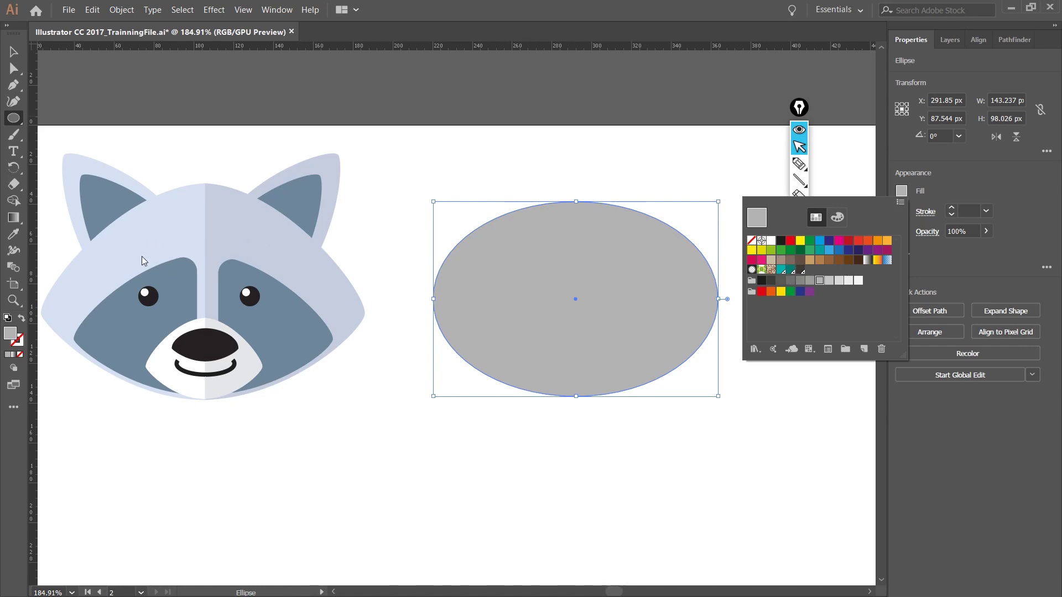
key("ctrl")
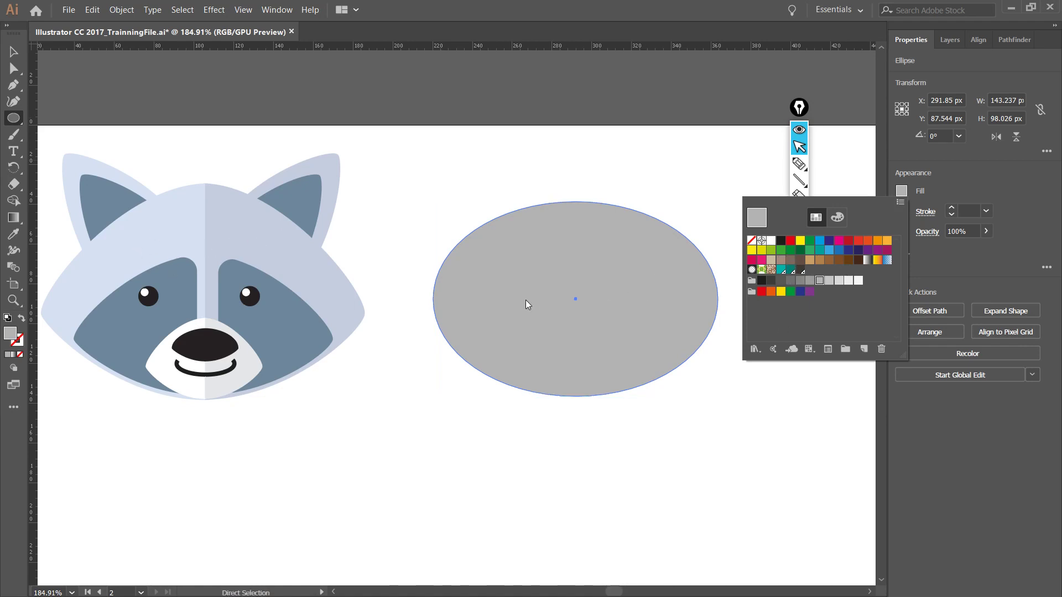
left_click(801, 281)
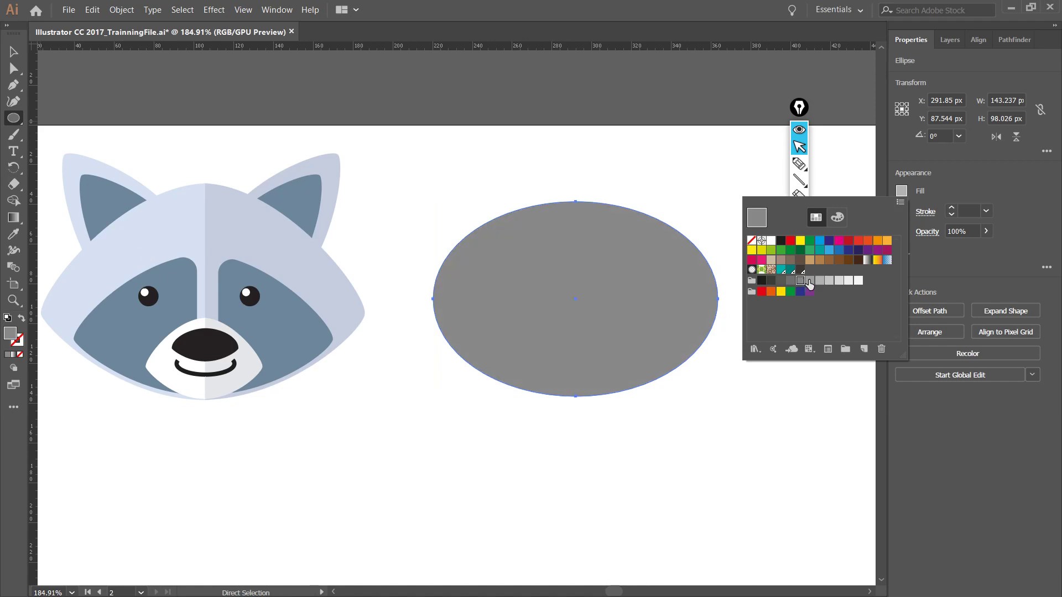
left_click(810, 281)
left_click(820, 282)
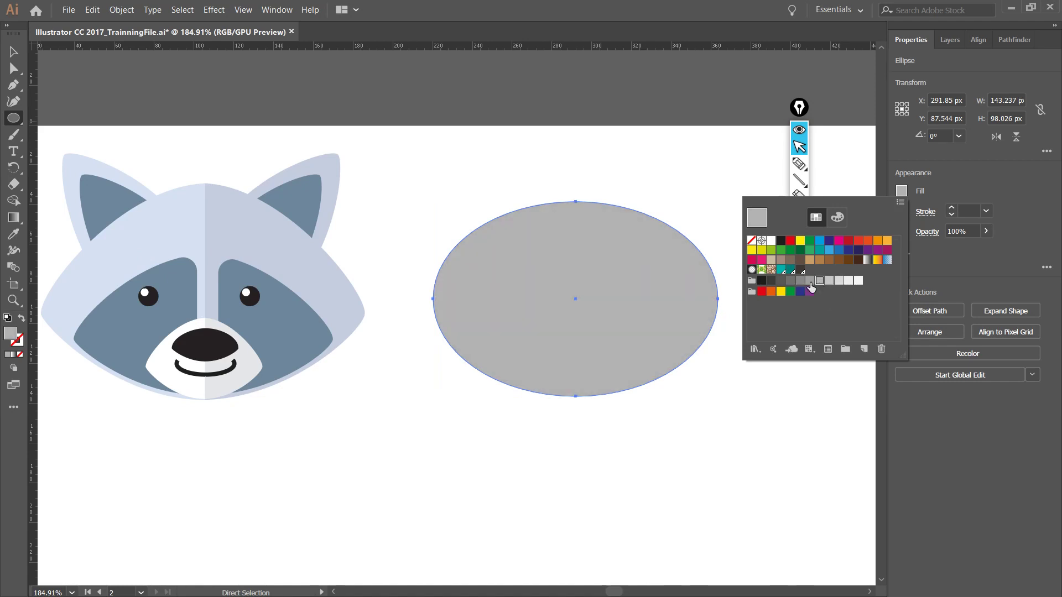
left_click(810, 282)
left_click(817, 282)
double_click(819, 282)
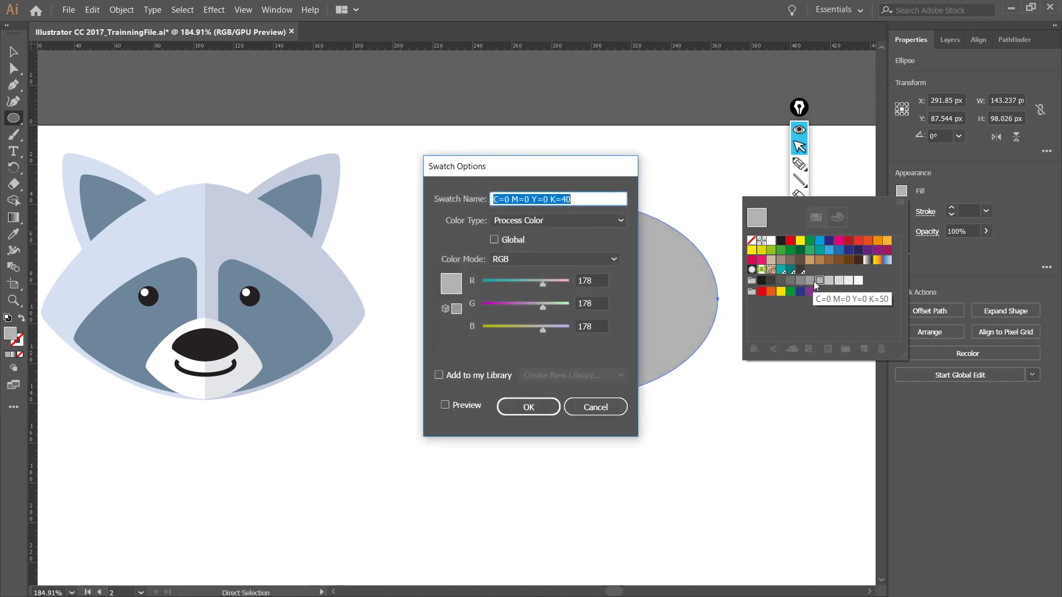
key("Escape")
left_click(811, 252)
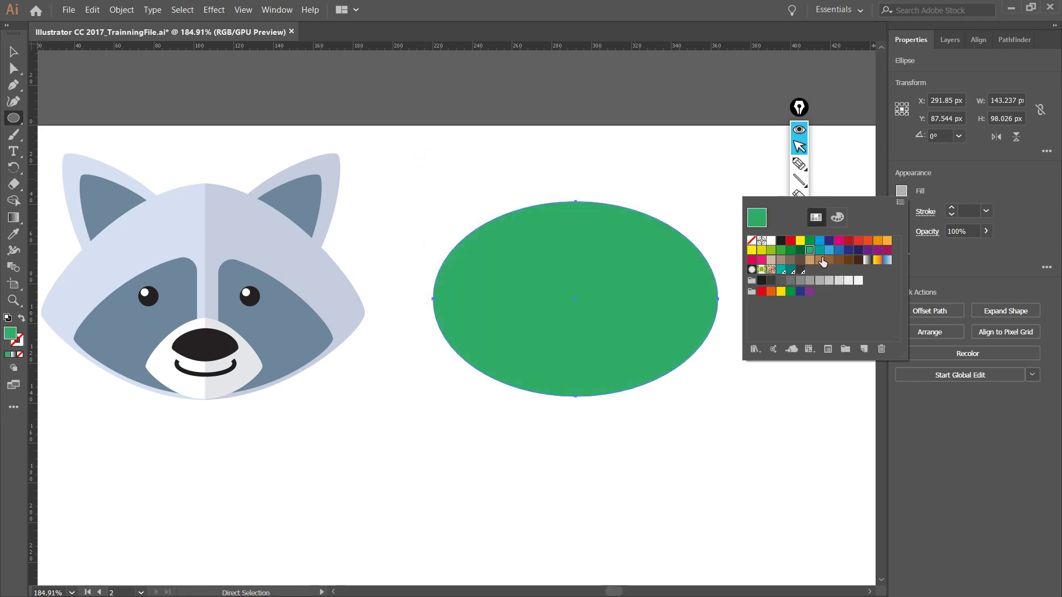
left_click(821, 261)
left_click(809, 260)
left_click(821, 261)
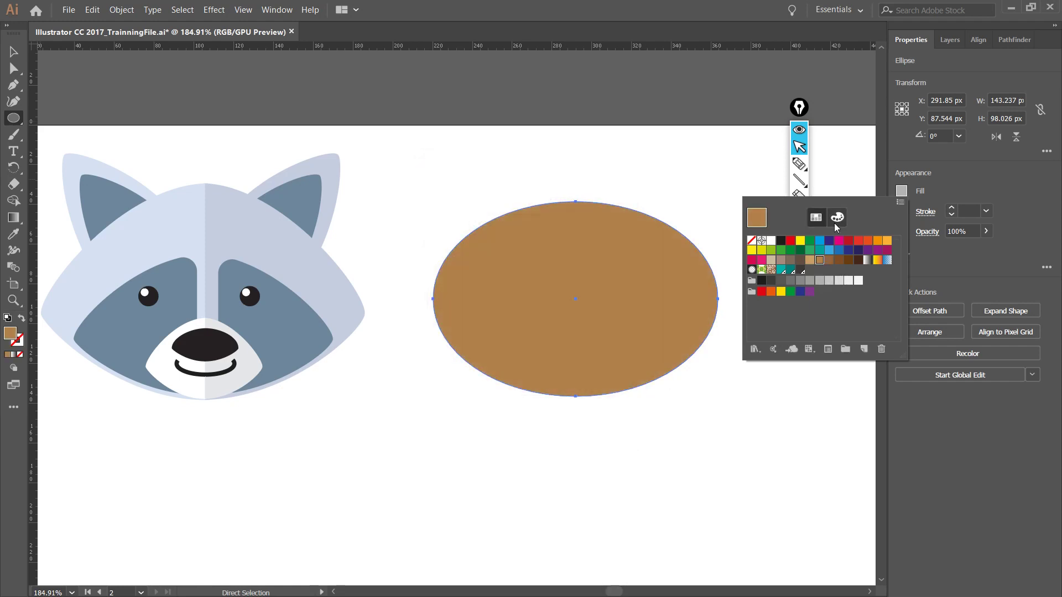
- Mix a light blue fill for the ellipse with the RGB color mixer and spectrum, using 5FABFF
left_click(839, 219)
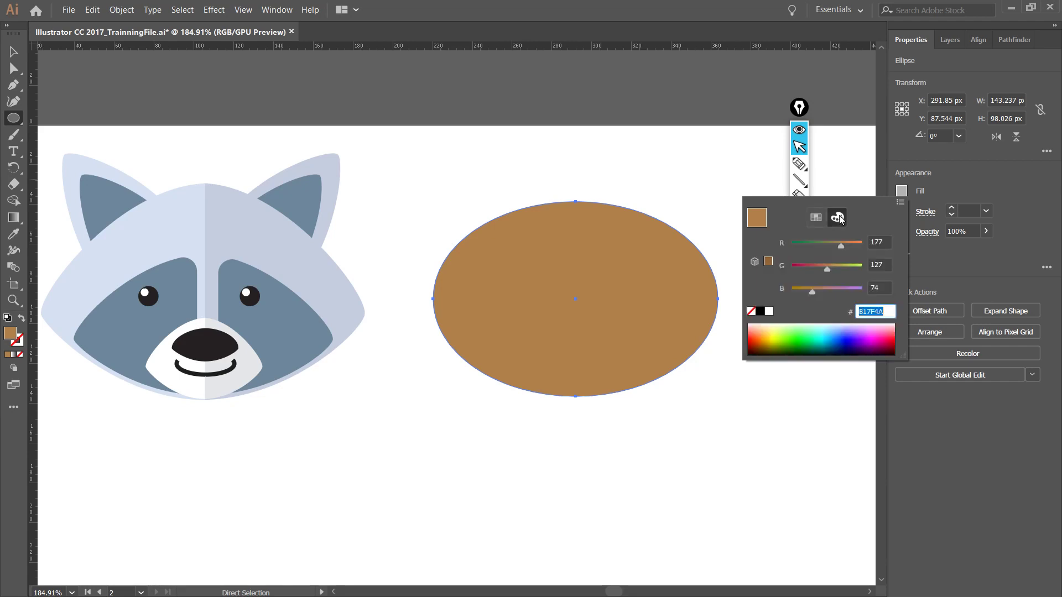
mouse_move(827, 269)
left_mouse_down()
mouse_move(815, 268)
mouse_move(842, 264)
mouse_move(823, 265)
left_mouse_up()
mouse_move(830, 332)
left_mouse_down()
mouse_move(852, 340)
mouse_move(831, 333)
left_mouse_up()
left_click(831, 330)
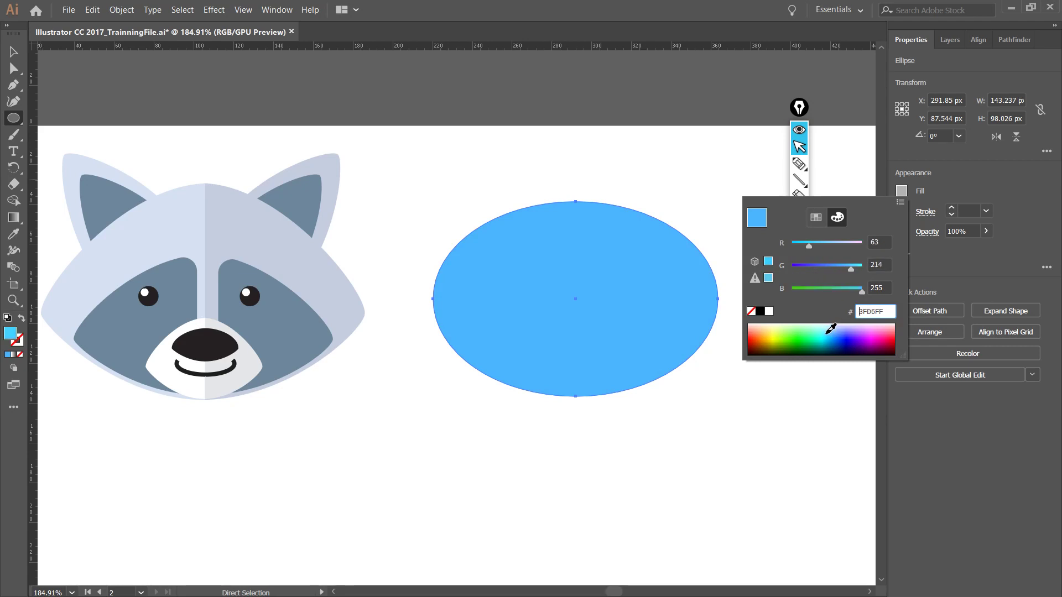
left_click_drag(839, 328, 837, 327)
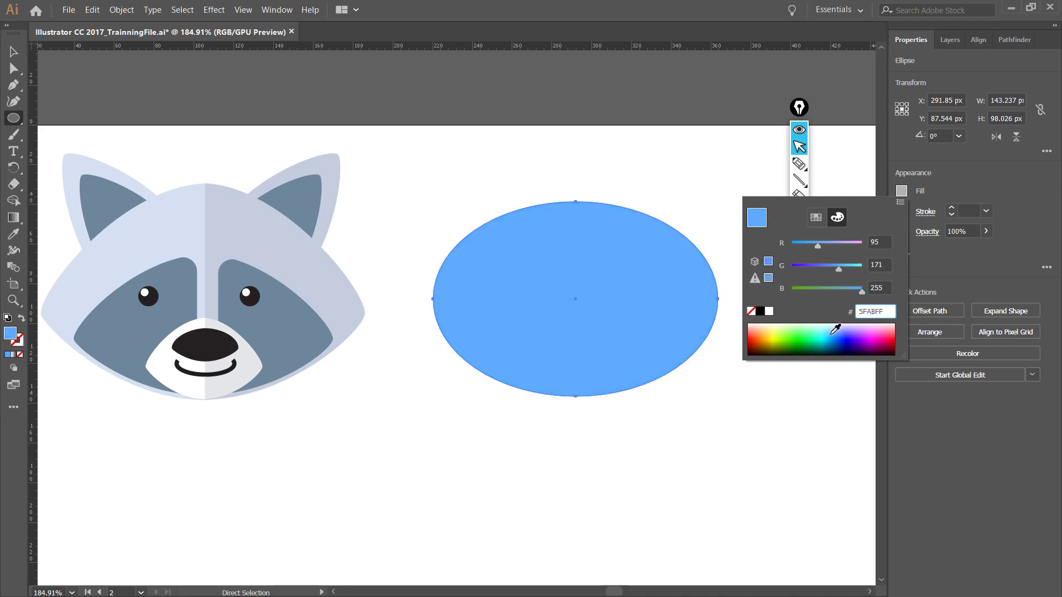
left_click(912, 194)
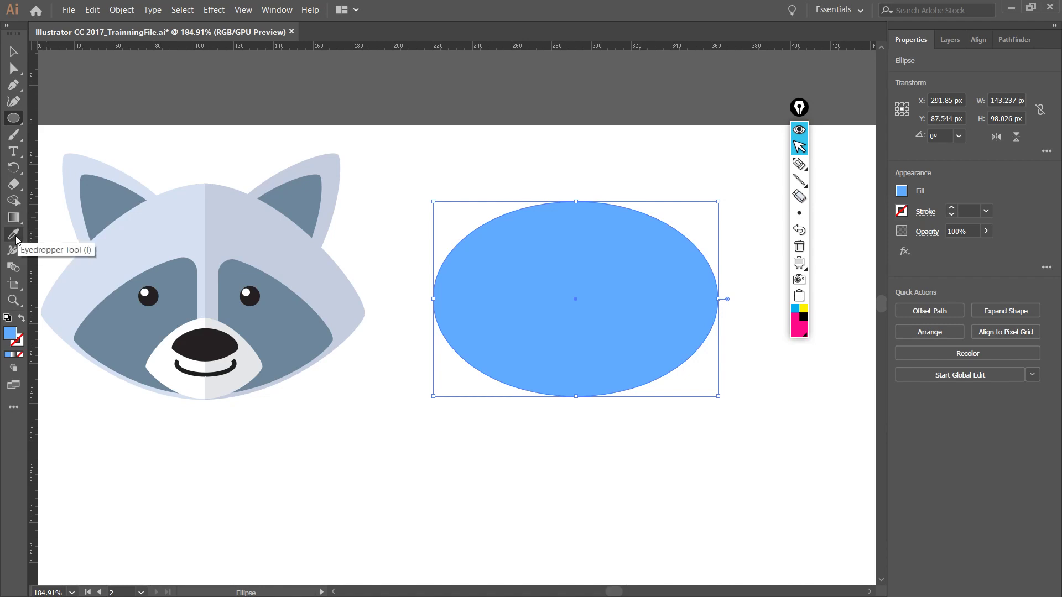
- Select the ellipse and fill it with the pale blue sampled from the lighter half of the raccoon's head using the Eyedropper
left_click(13, 51)
left_click(481, 184)
left_click(543, 247)
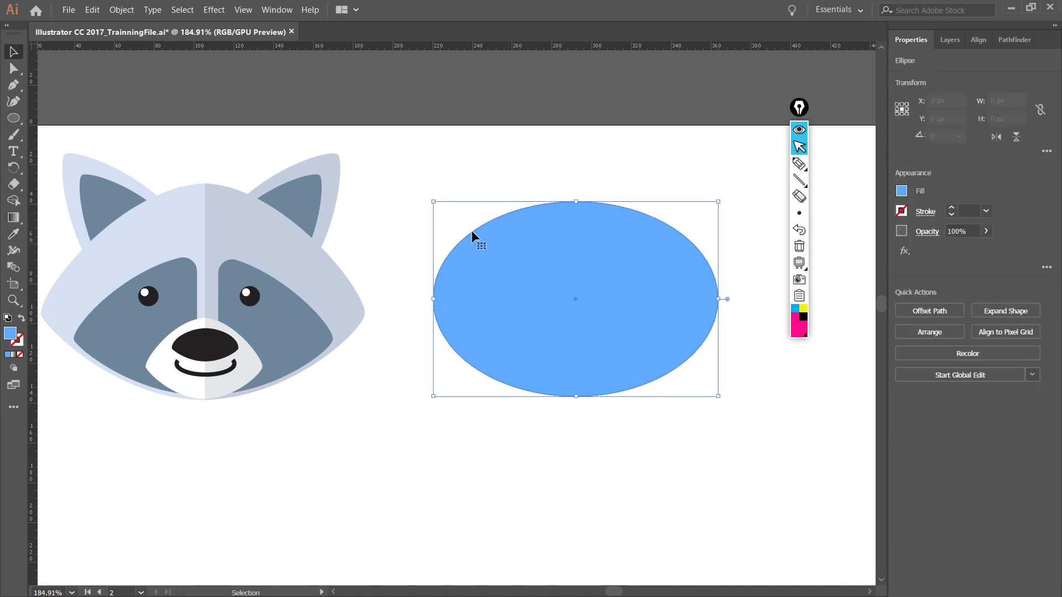
left_click(13, 235)
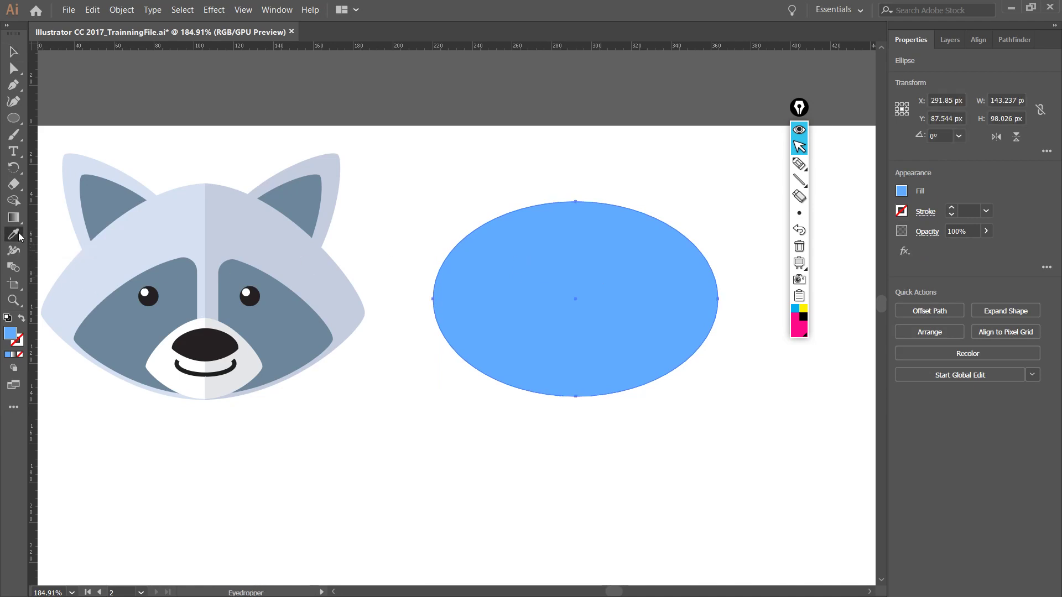
left_click(180, 216)
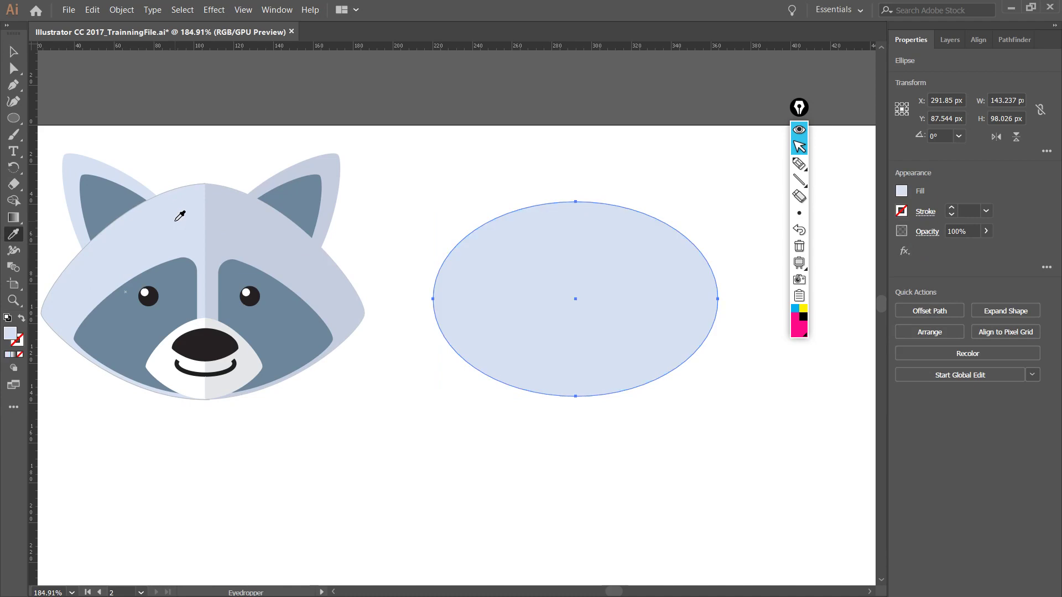
- Alternate the ellipse's fill between colors sampled from the darker and lighter halves of the raccoon's head, ending on the lighter one
left_click(231, 227)
left_click(192, 227)
left_click(233, 226)
left_click(149, 227)
left_click(258, 227)
left_click(263, 222)
left_click(171, 218)
left_click(148, 219)
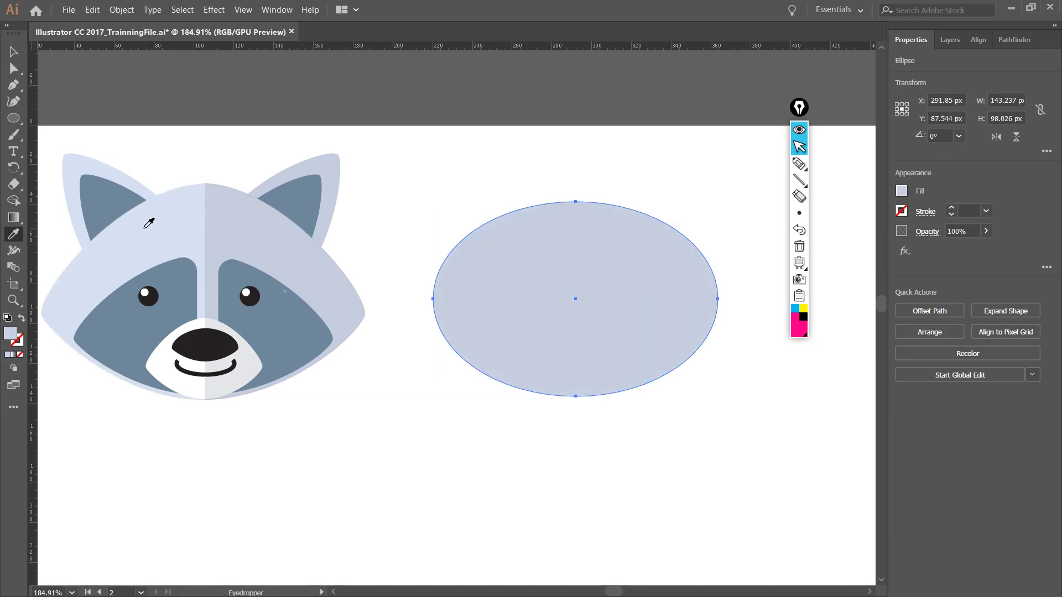
left_click(181, 220)
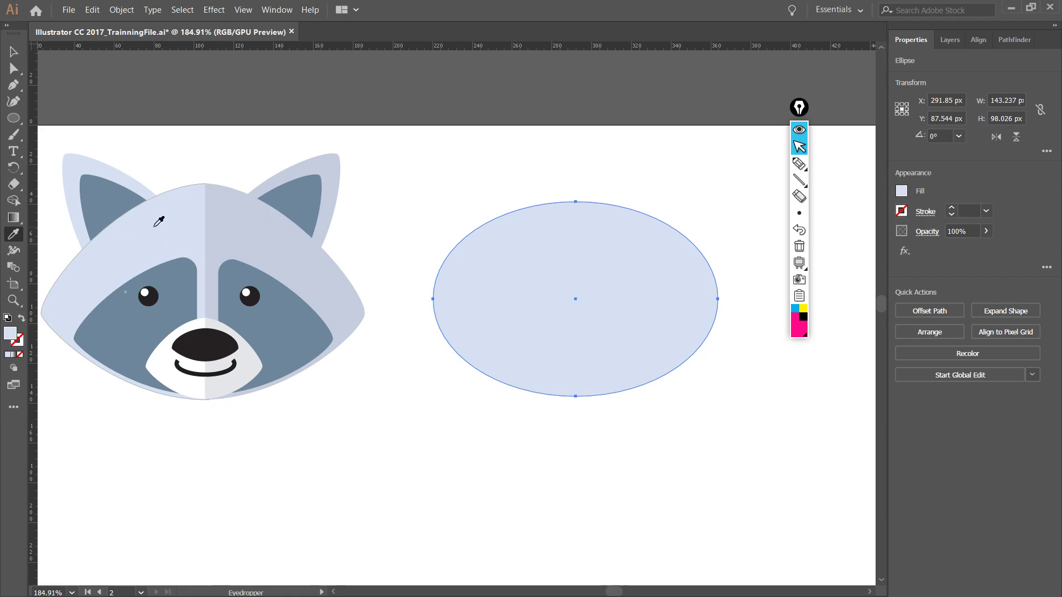
- Circle the raccoon head's two side corners and trace the ellipse's matching side curves with the annotation pen, clearing the marks at the end
left_click(15, 55)
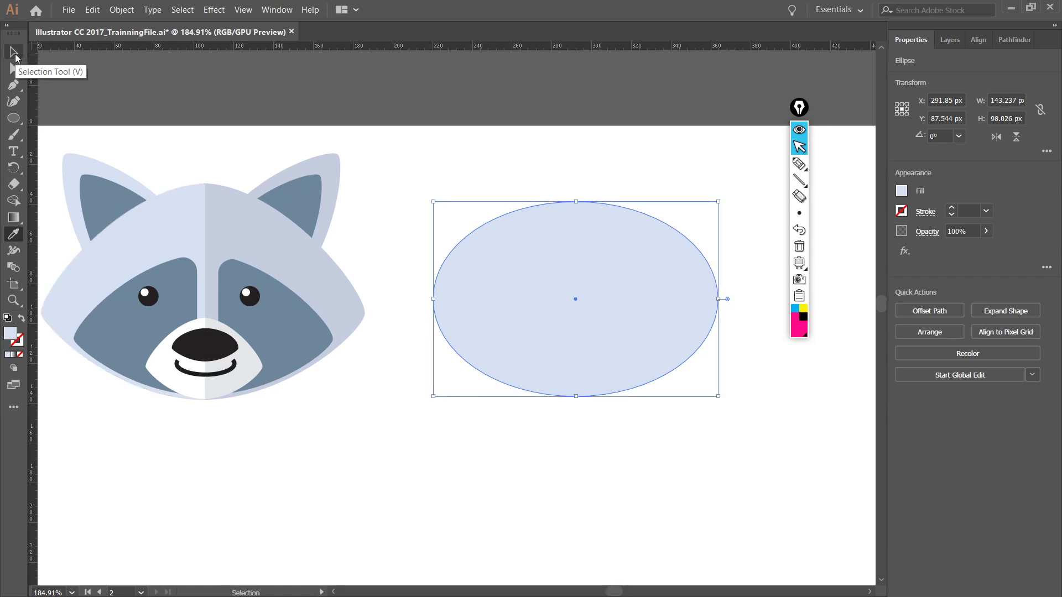
left_click_drag(364, 311, 399, 320)
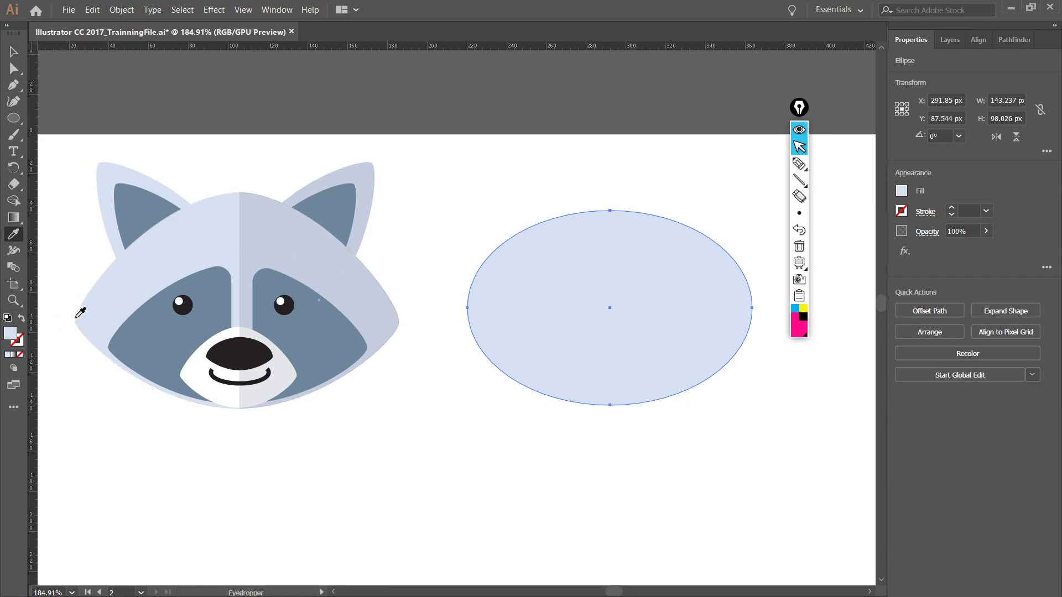
mouse_move(799, 186)
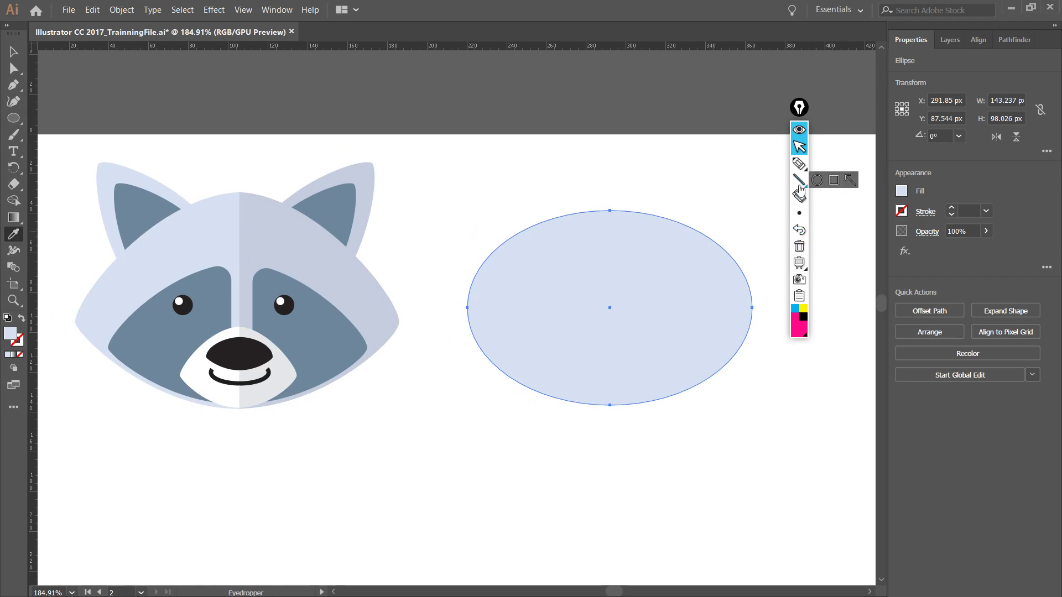
left_click(800, 163)
mouse_move(388, 271)
left_mouse_down()
mouse_move(350, 372)
mouse_move(395, 274)
left_mouse_up()
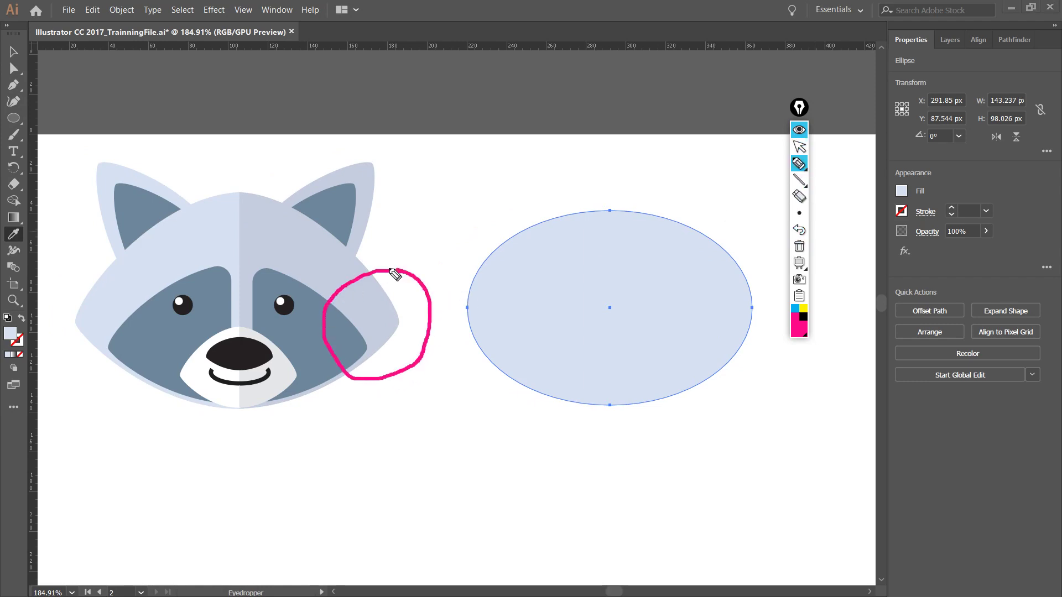
mouse_move(64, 352)
left_mouse_down()
mouse_move(110, 340)
mouse_move(88, 279)
mouse_move(35, 348)
mouse_move(100, 374)
left_mouse_up()
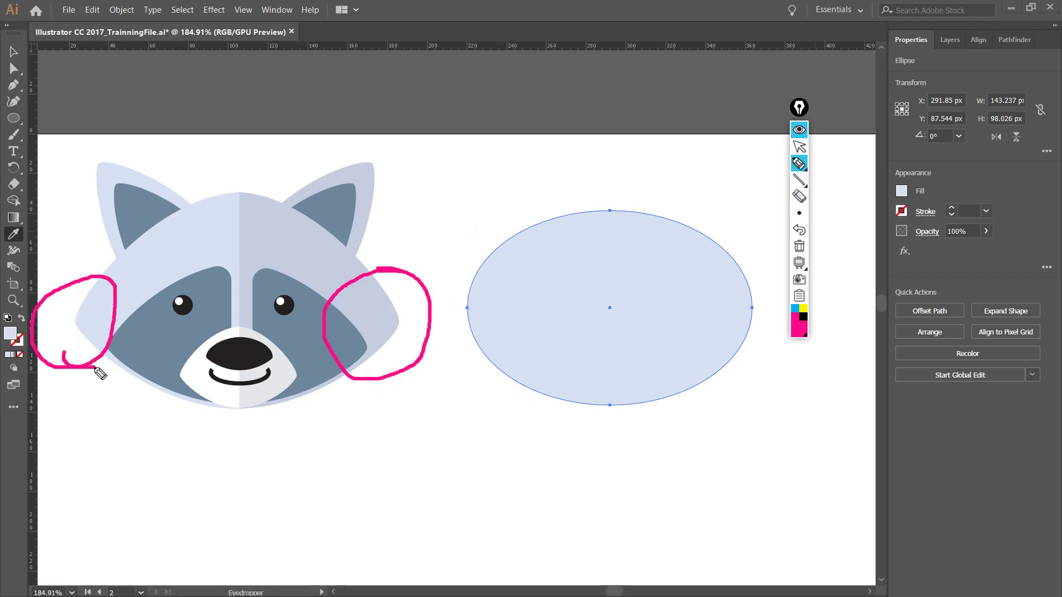
left_click_drag(466, 309, 545, 223)
left_click_drag(745, 292, 724, 245)
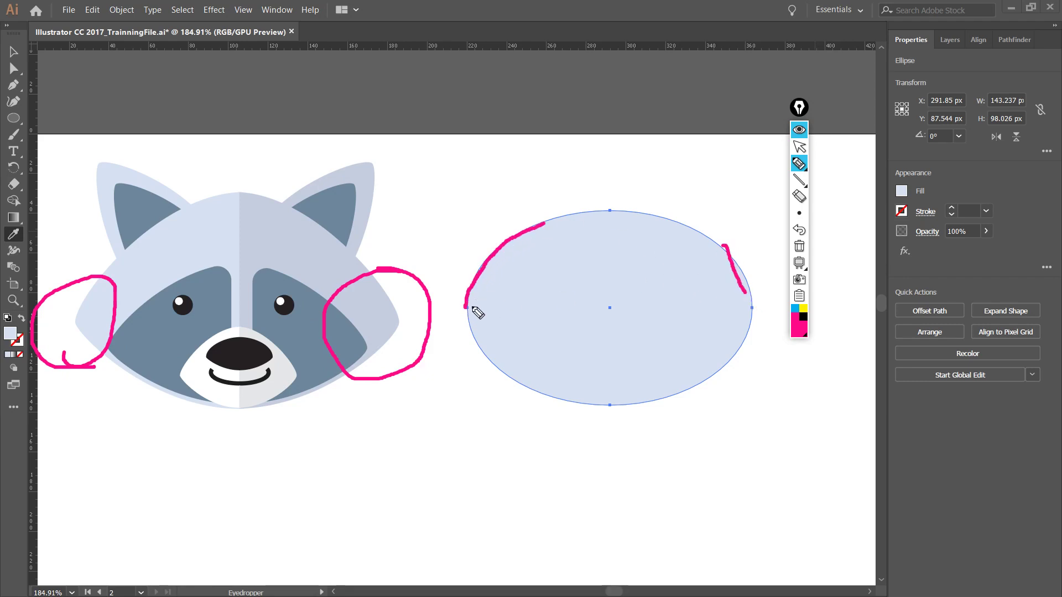
left_click_drag(472, 308, 512, 361)
left_click_drag(750, 308, 713, 369)
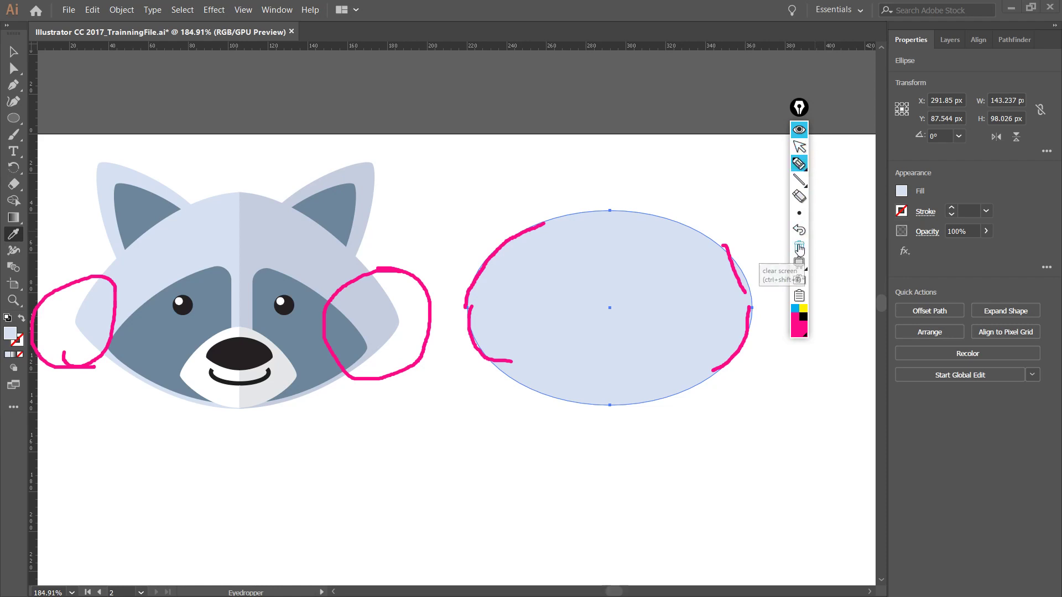
left_click(800, 246)
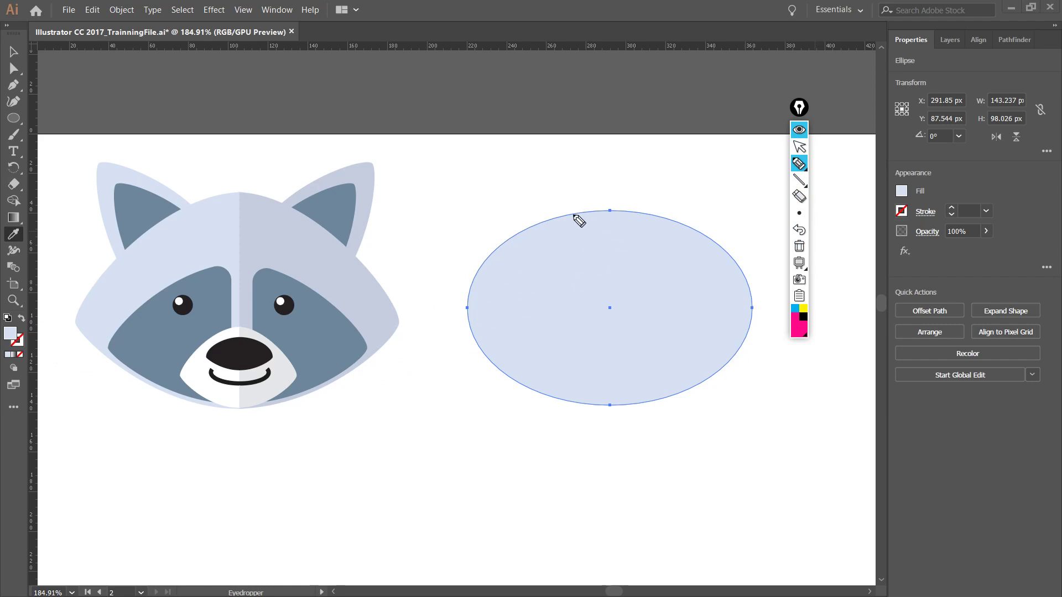
- Circle both cheek corners of the raccoon's head again with the annotation pen and clear the screen marks
mouse_move(410, 297)
left_mouse_down()
mouse_move(348, 332)
mouse_move(413, 298)
left_mouse_up()
mouse_move(90, 345)
left_mouse_down()
mouse_move(84, 287)
mouse_move(93, 356)
left_mouse_up()
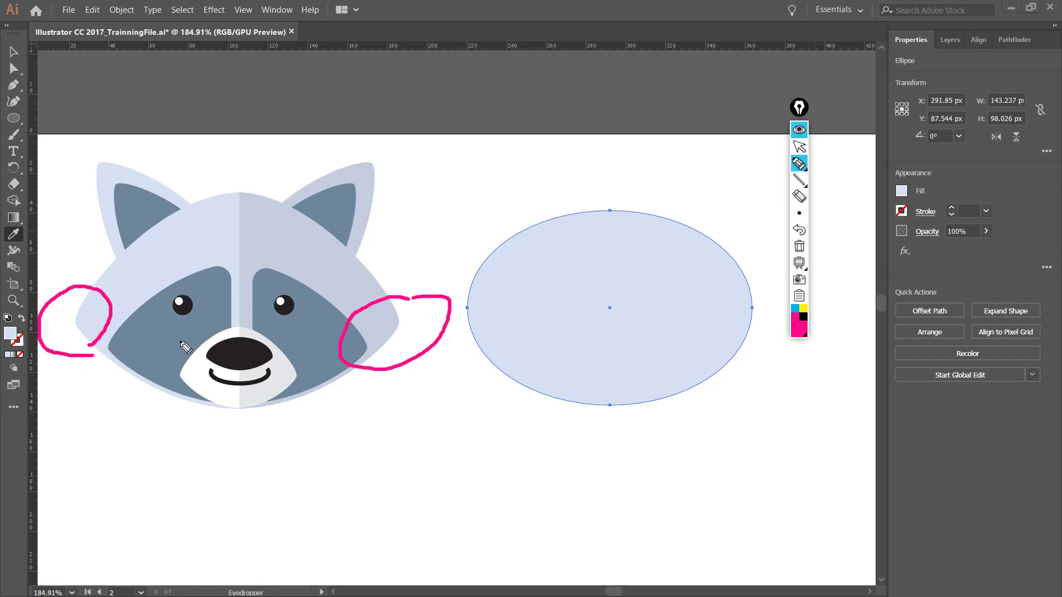
left_click(799, 146)
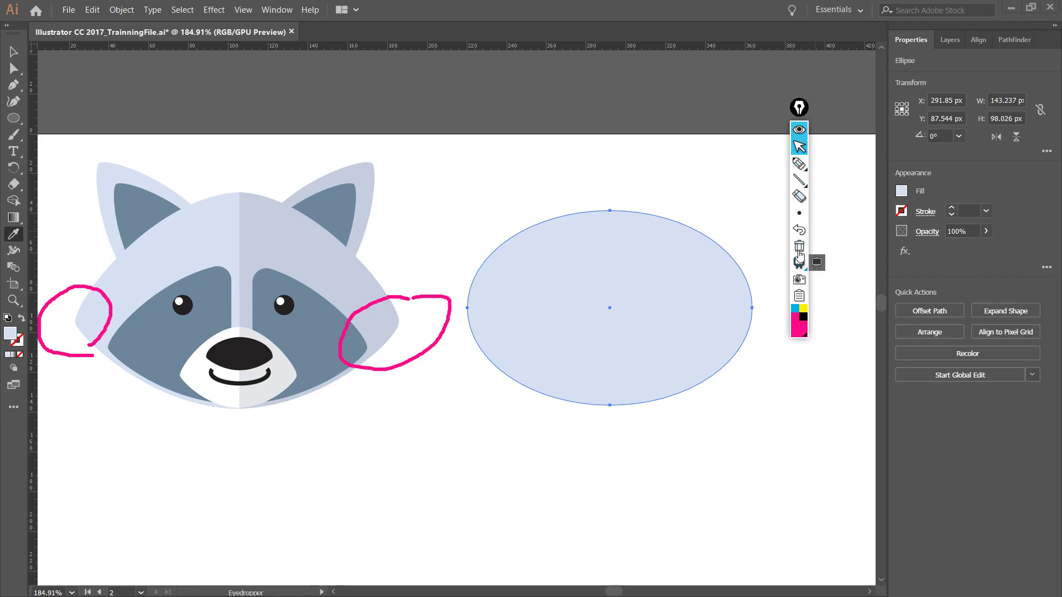
left_click(799, 246)
- Show the ellipse's left and right anchor points and their handles in turn using the Direct Selection tool
left_click(13, 51)
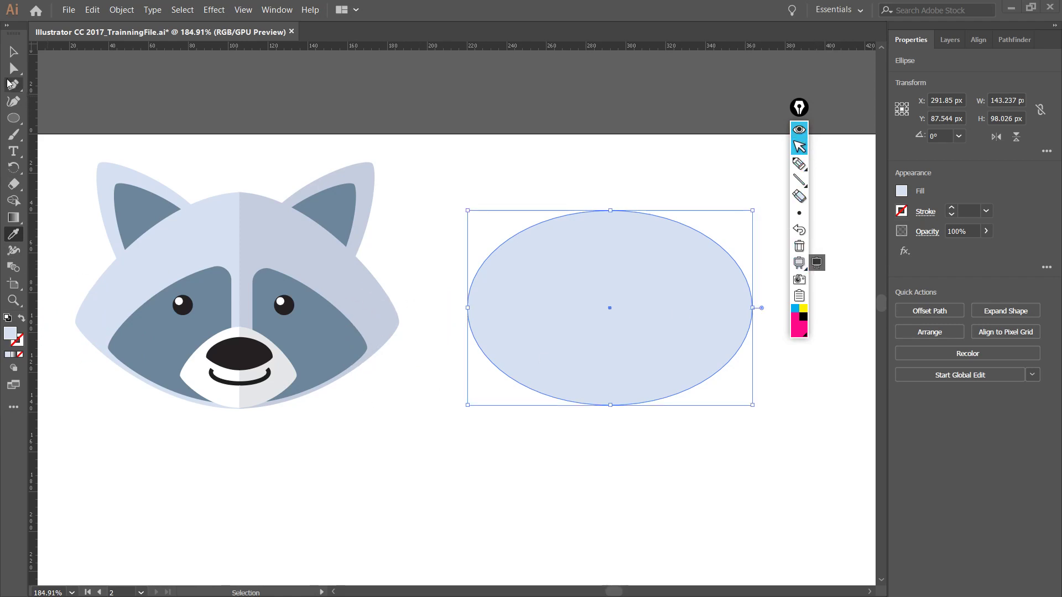
left_click(13, 68)
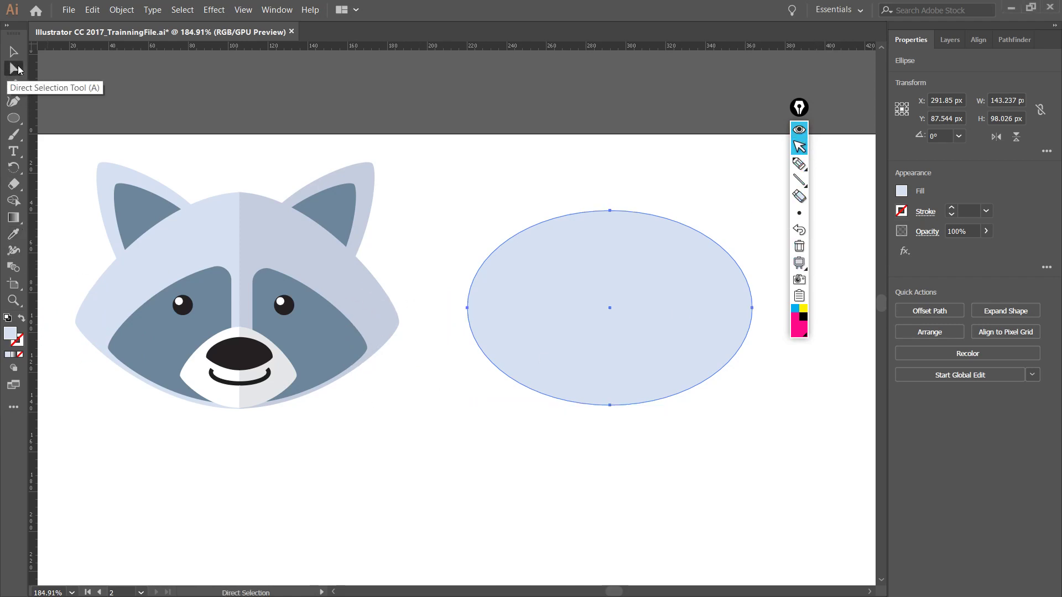
left_click(468, 308)
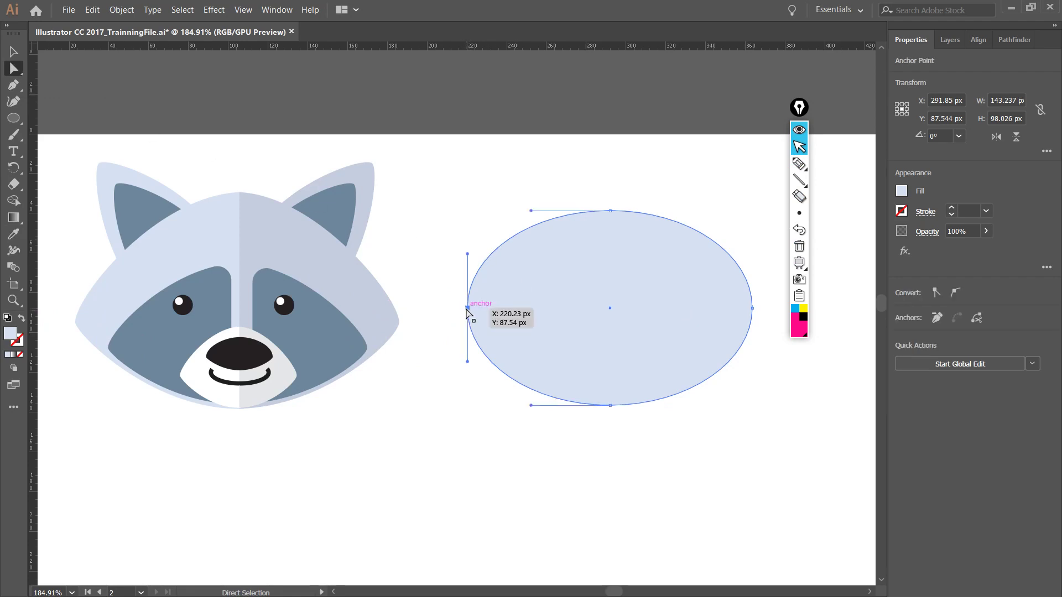
left_click(754, 317)
left_click(752, 308, "shift")
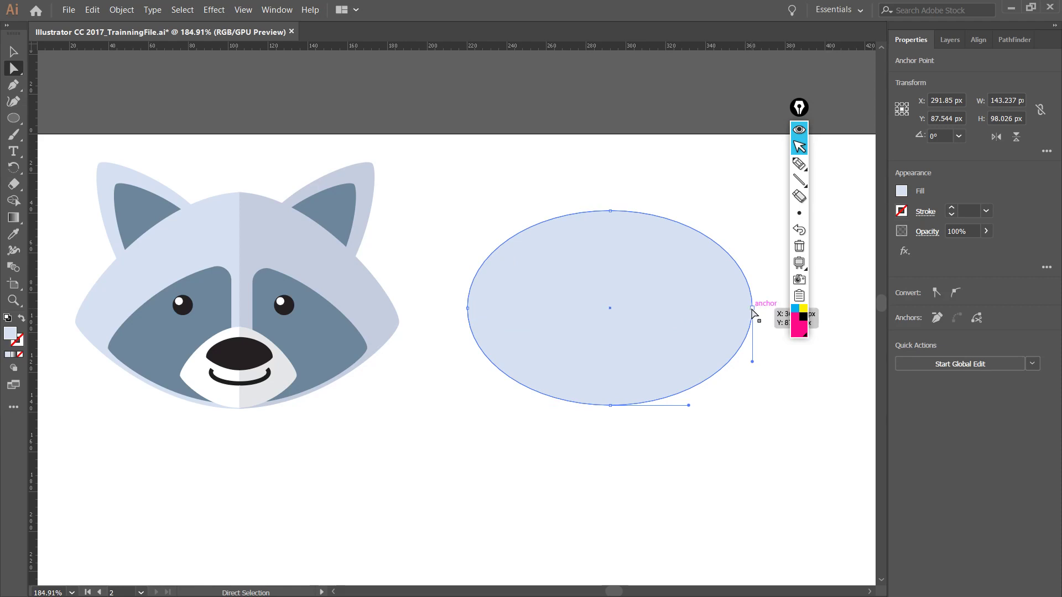
left_click(468, 308)
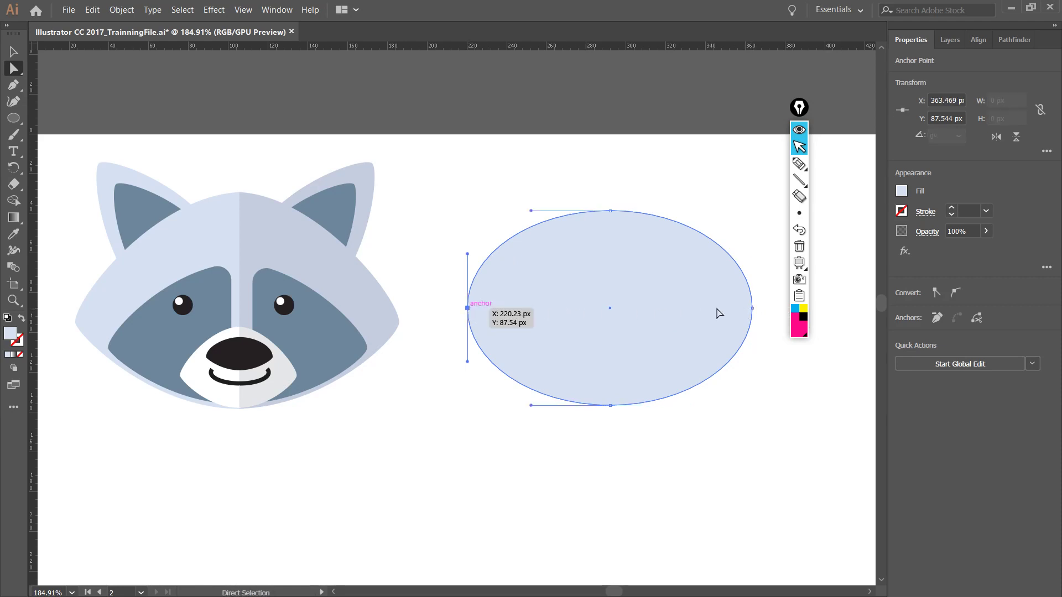
left_click(753, 309)
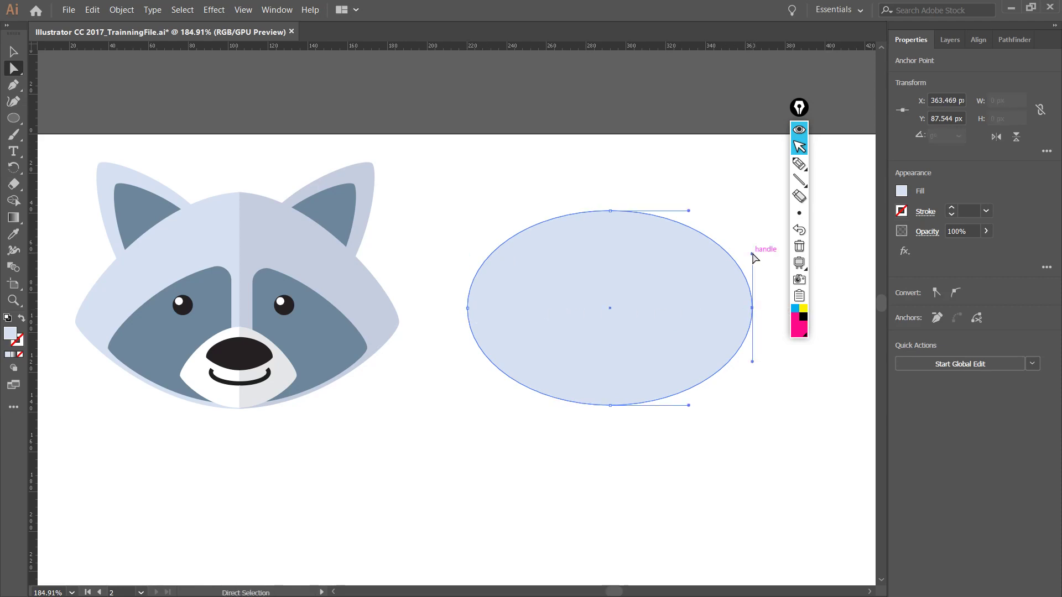
- Shorten the upper and lower handles of the ellipse's left anchor point so that side narrows to a rounded corner
left_click(468, 308)
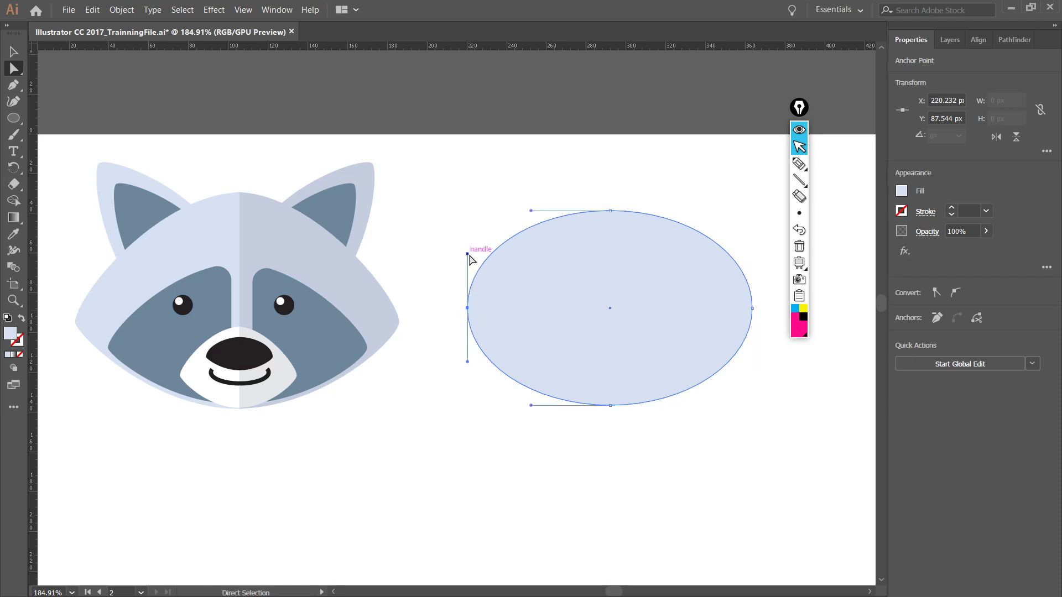
left_click_drag(467, 255, 467, 300)
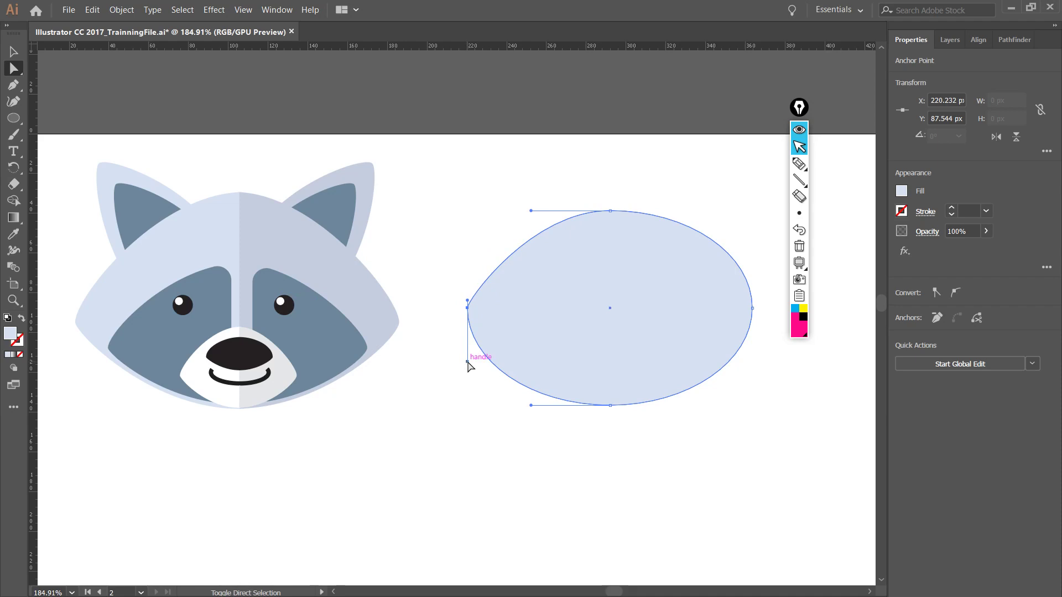
left_click_drag(468, 362, 468, 317)
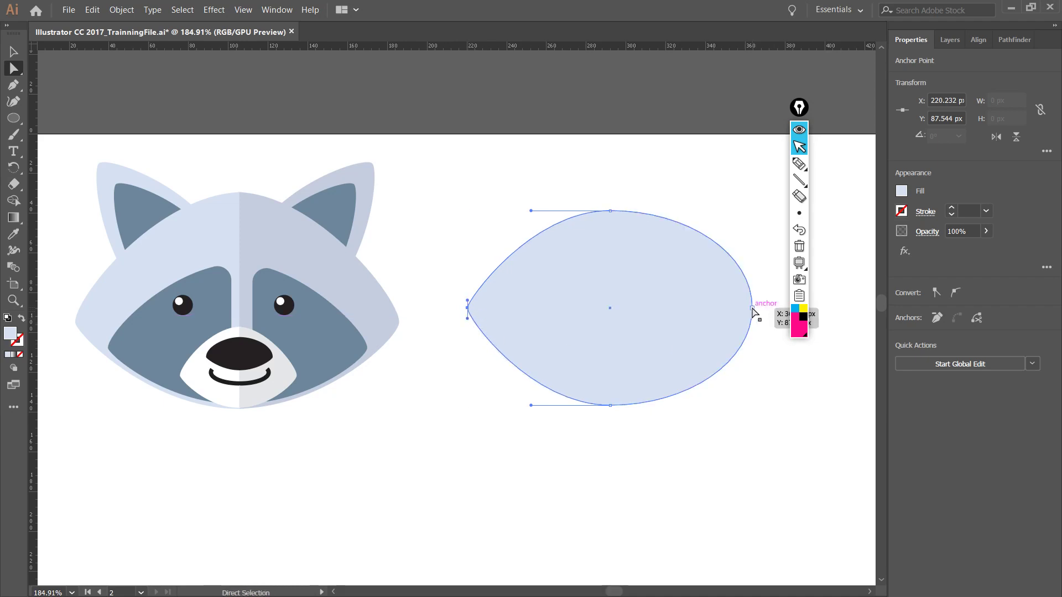
- Shorten both handles of the ellipse's right anchor point to match the left corner and deselect the shape
left_click(753, 309)
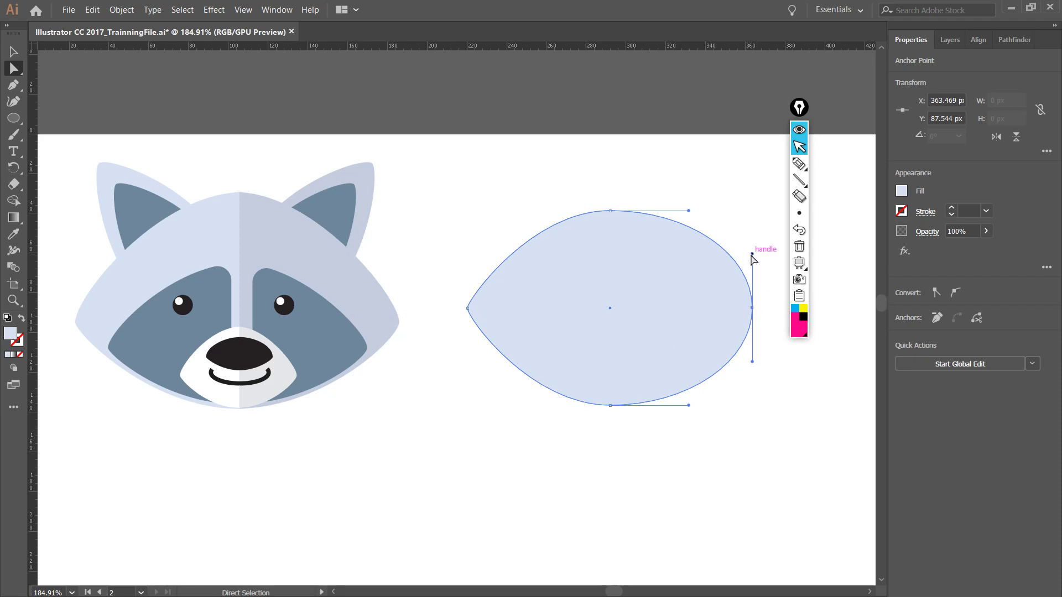
left_click_drag(751, 254, 755, 297)
left_click_drag(752, 361, 753, 319)
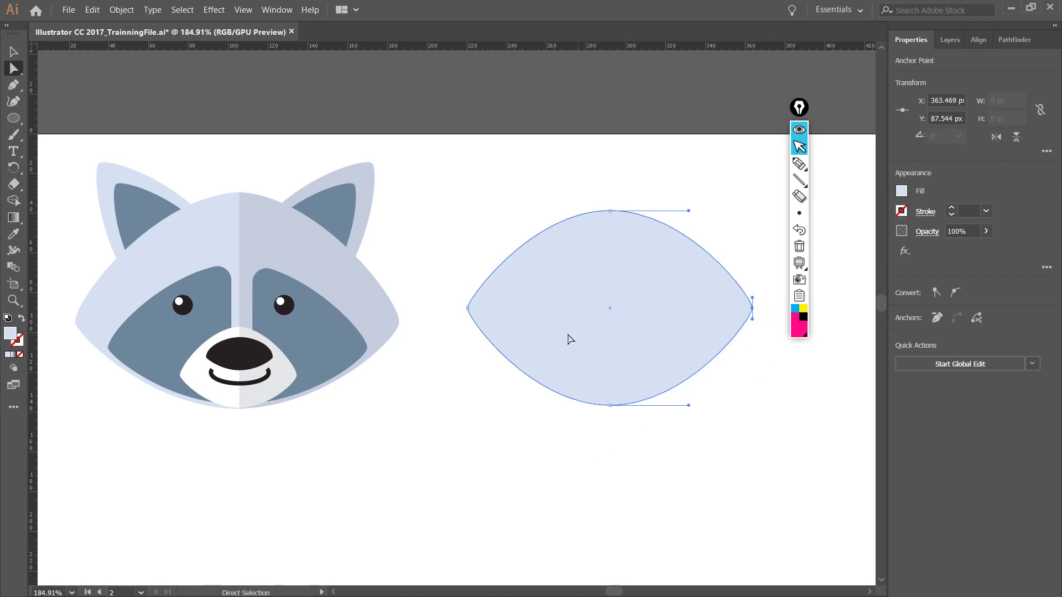
left_click(749, 380)
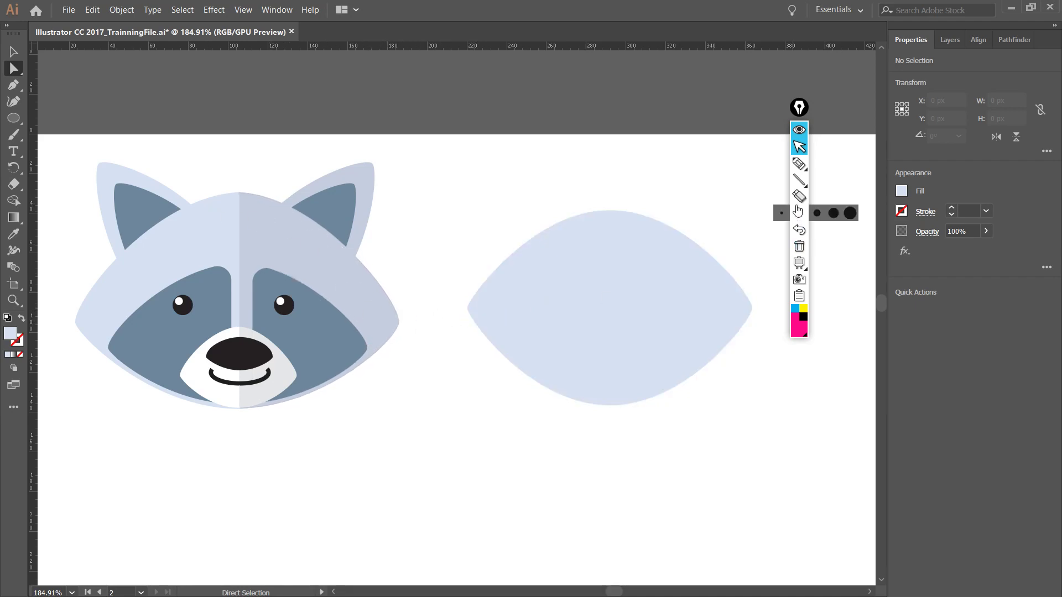
- Circle the right cheek corner of the raccoon's head with the annotation pen and return to the normal pointer
left_click(799, 163)
mouse_move(368, 340)
left_mouse_down()
mouse_move(417, 340)
mouse_move(416, 294)
mouse_move(372, 312)
mouse_move(367, 348)
mouse_move(401, 363)
left_mouse_up()
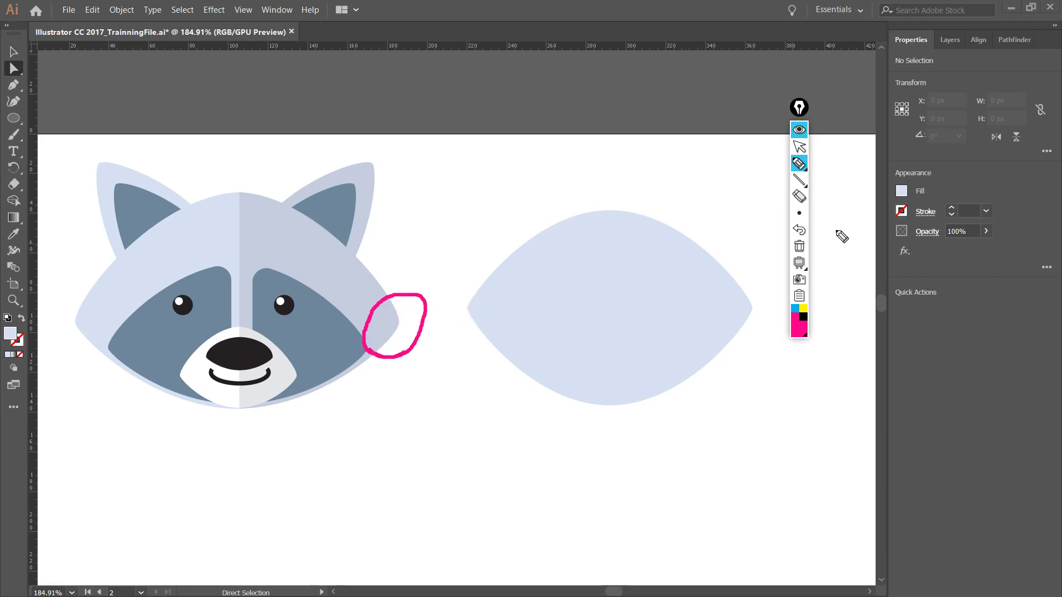
left_click(800, 146)
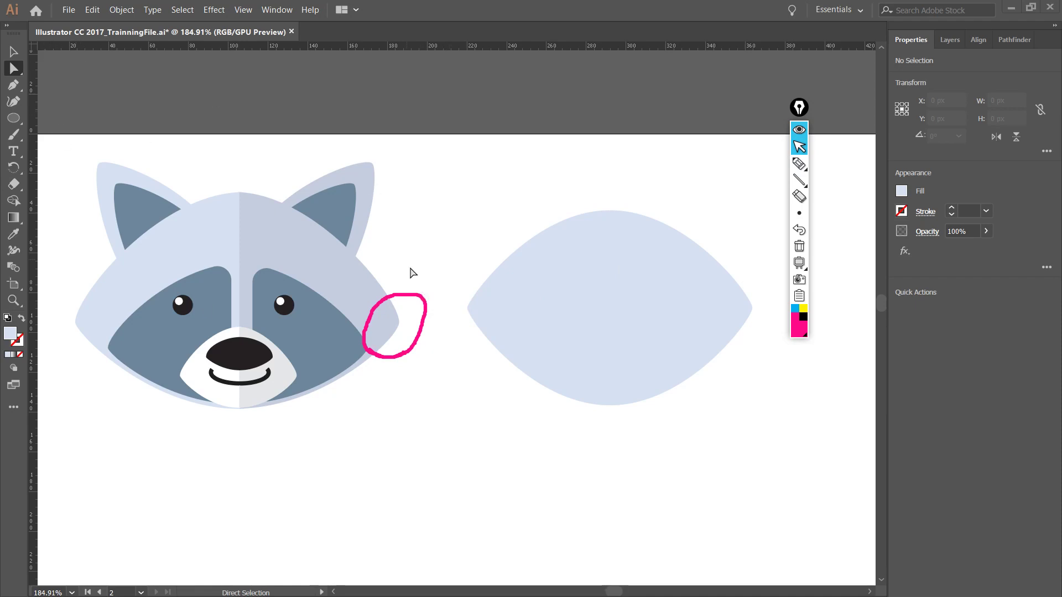
- Lower the shape's left and right corner anchor points to nearly matching heights well below its middle
left_click(467, 307)
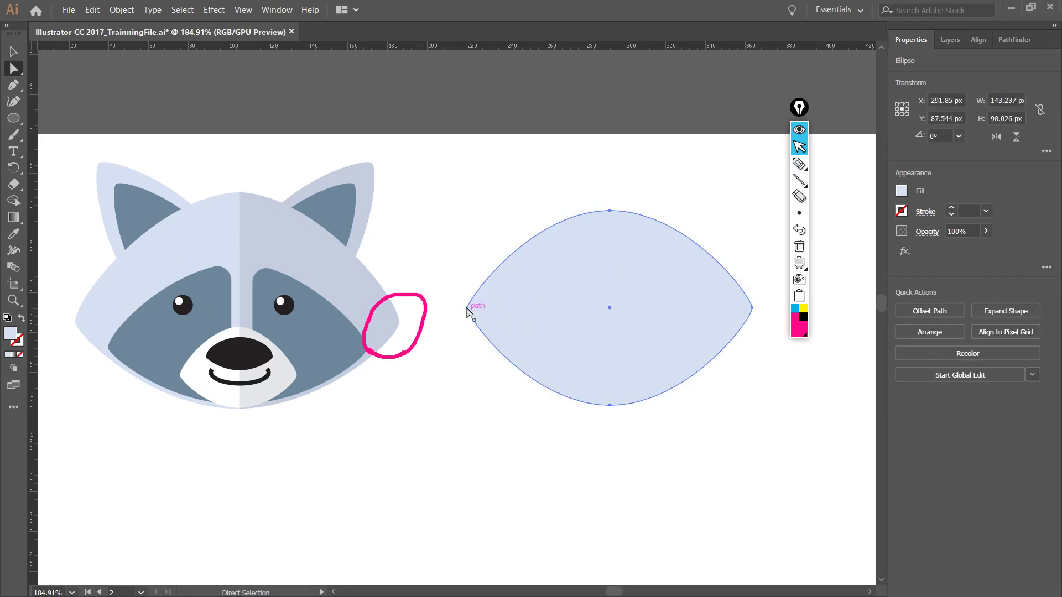
left_click_drag(466, 307, 467, 367)
left_click(468, 322)
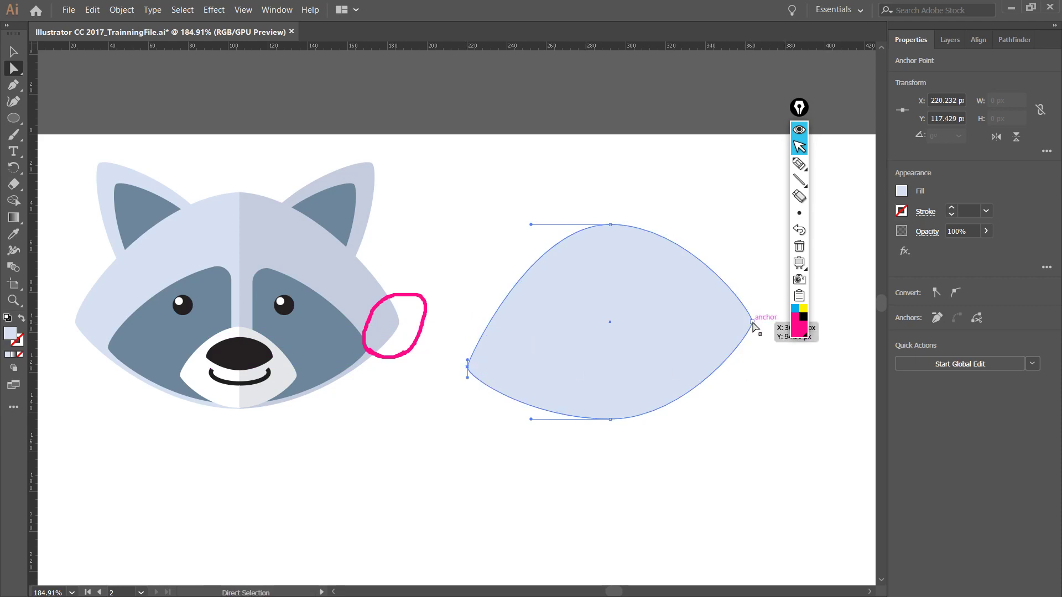
left_click_drag(750, 326, 750, 366)
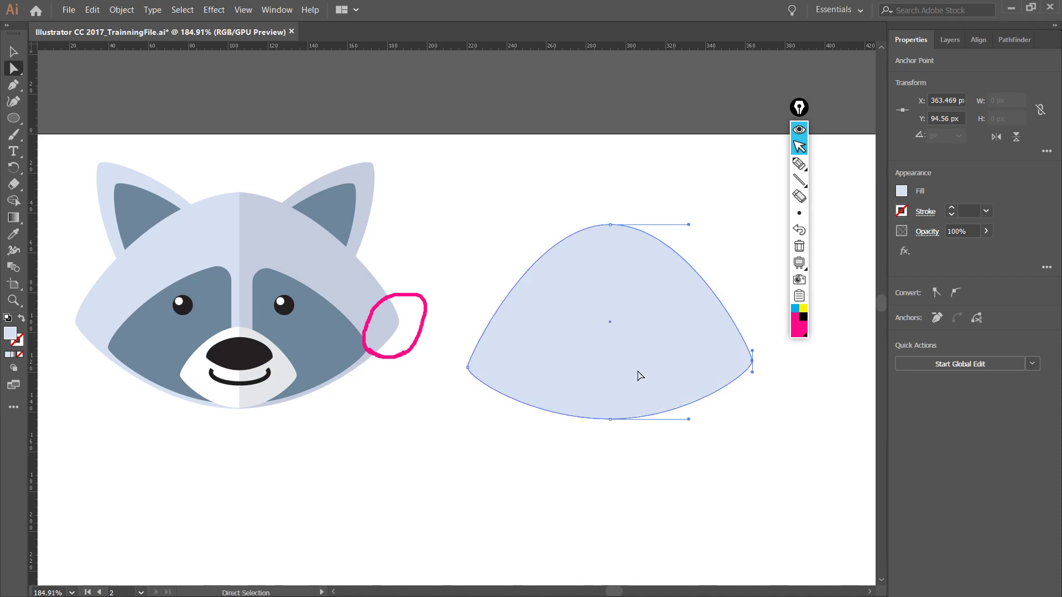
left_click_drag(467, 367, 467, 357)
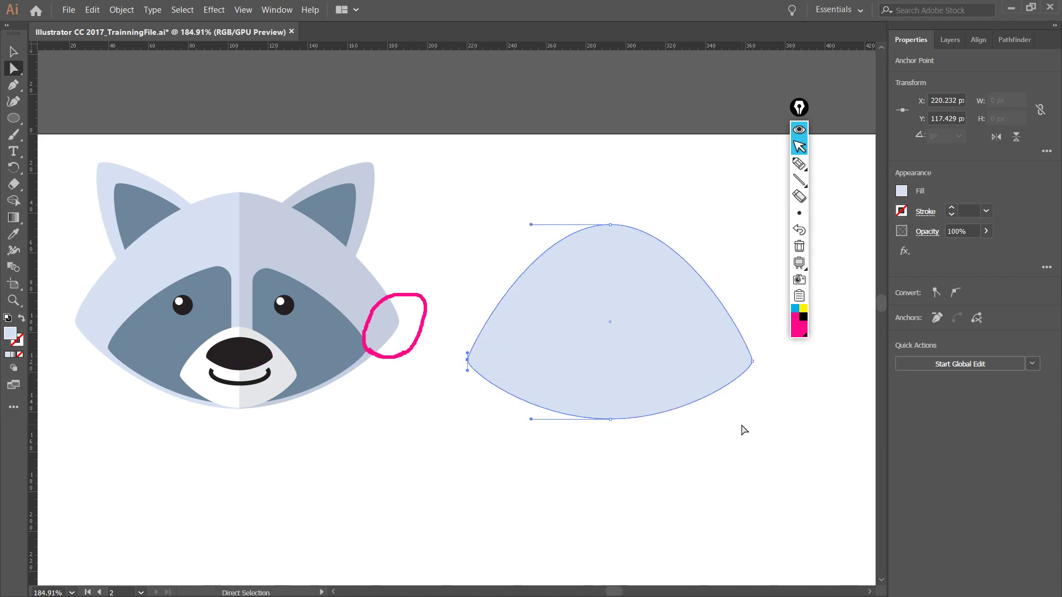
left_click(750, 427)
- Select the whole head shape, stretch it wider sideways at unchanged height, and deselect it
left_click_drag(736, 421, 686, 449)
left_click(606, 361)
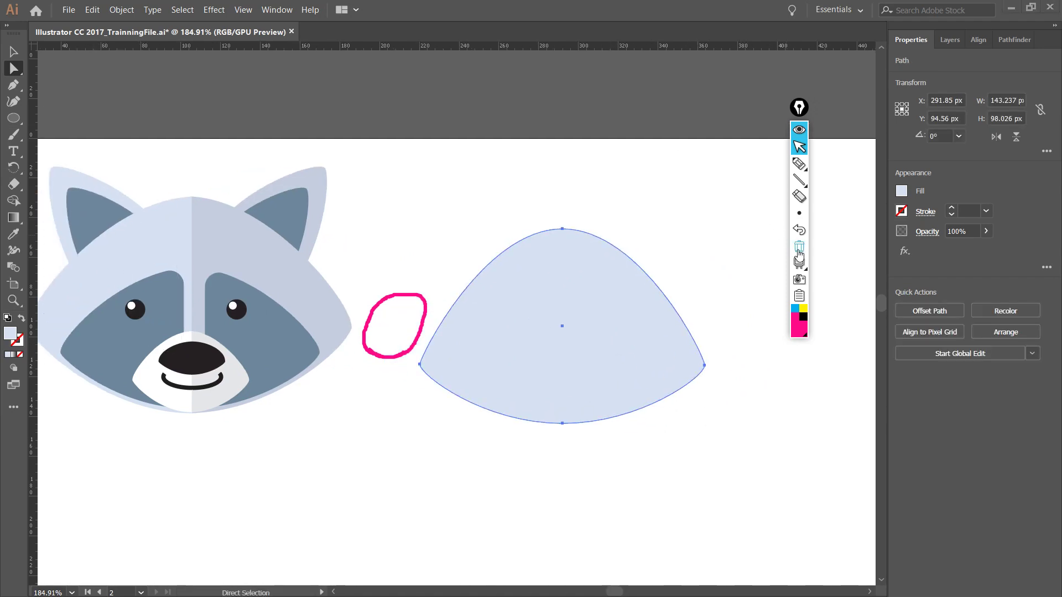
left_click(13, 51)
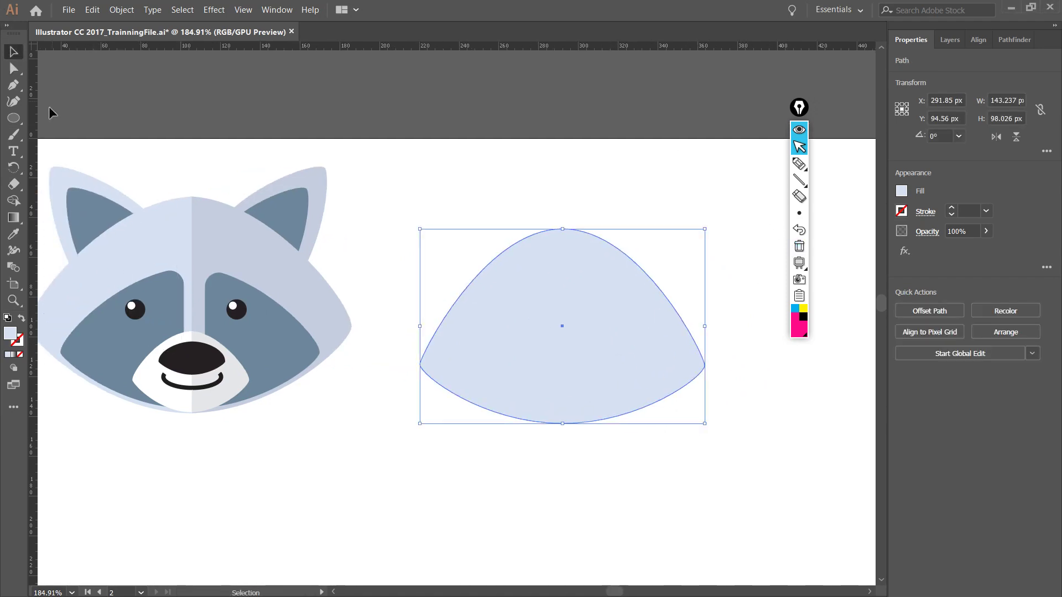
left_click_drag(709, 327, 759, 328)
left_click(609, 430)
left_click_drag(583, 413, 613, 431)
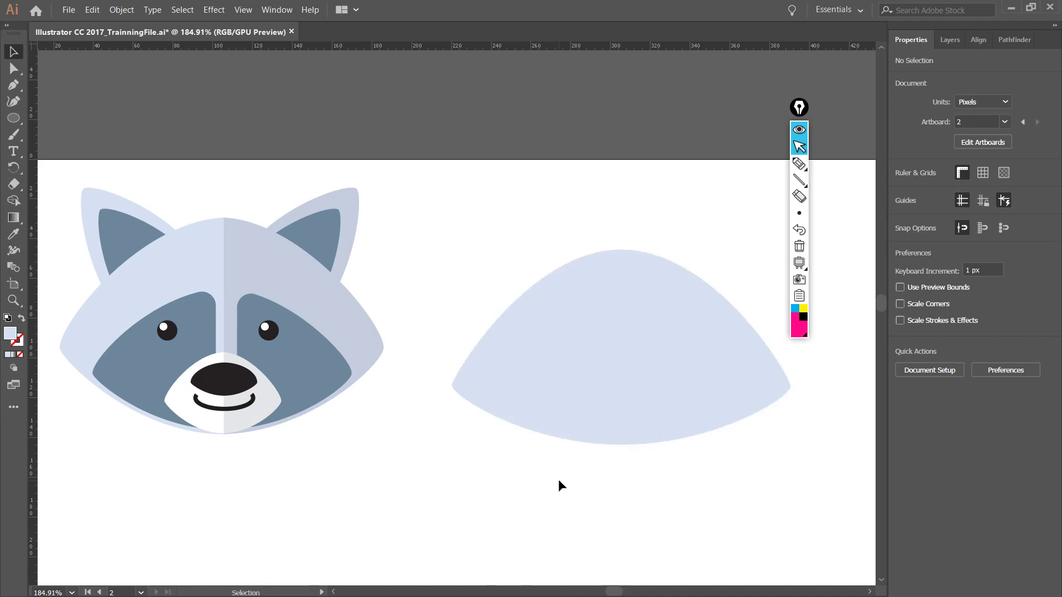
left_click(619, 370)
left_click(496, 216)
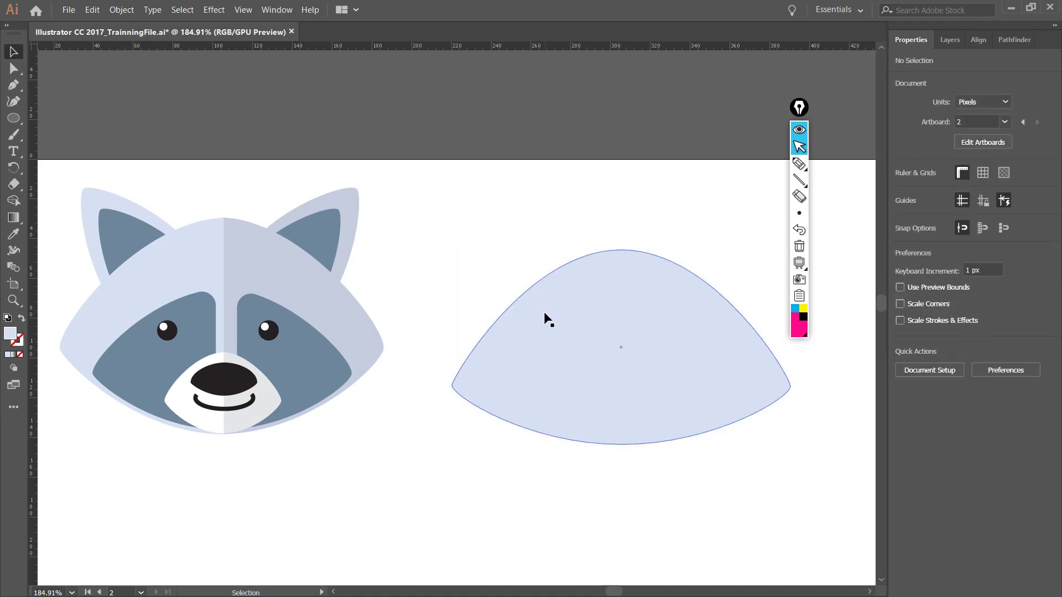
- Draw a closed three-point ear triangle above the left side of the head shape with the Pen tool
key("space")
left_click_drag(489, 246, 493, 283)
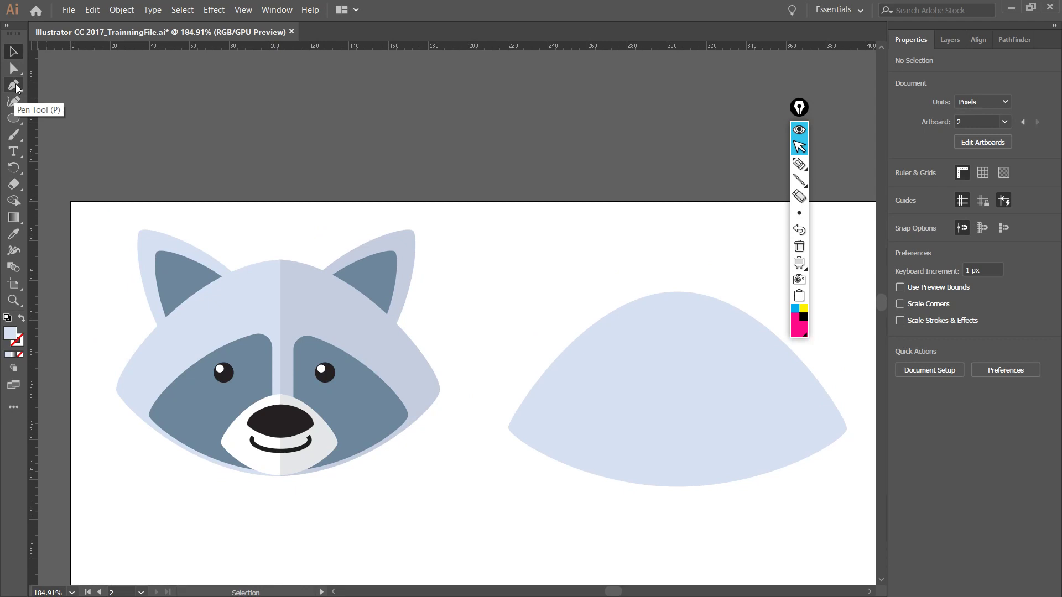
left_click(16, 84)
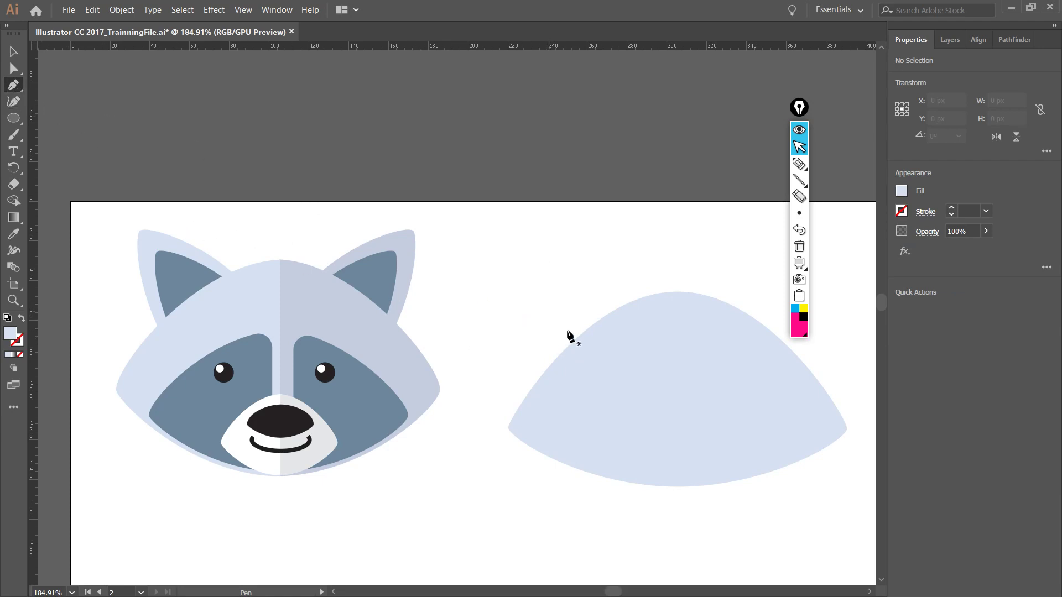
left_click_drag(541, 334, 526, 283)
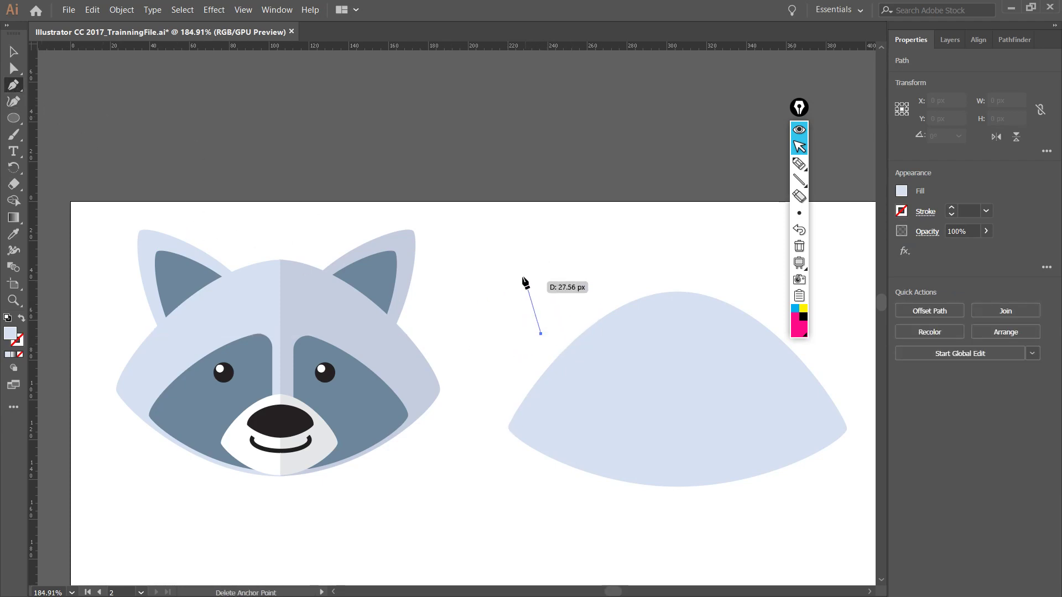
left_click(515, 242)
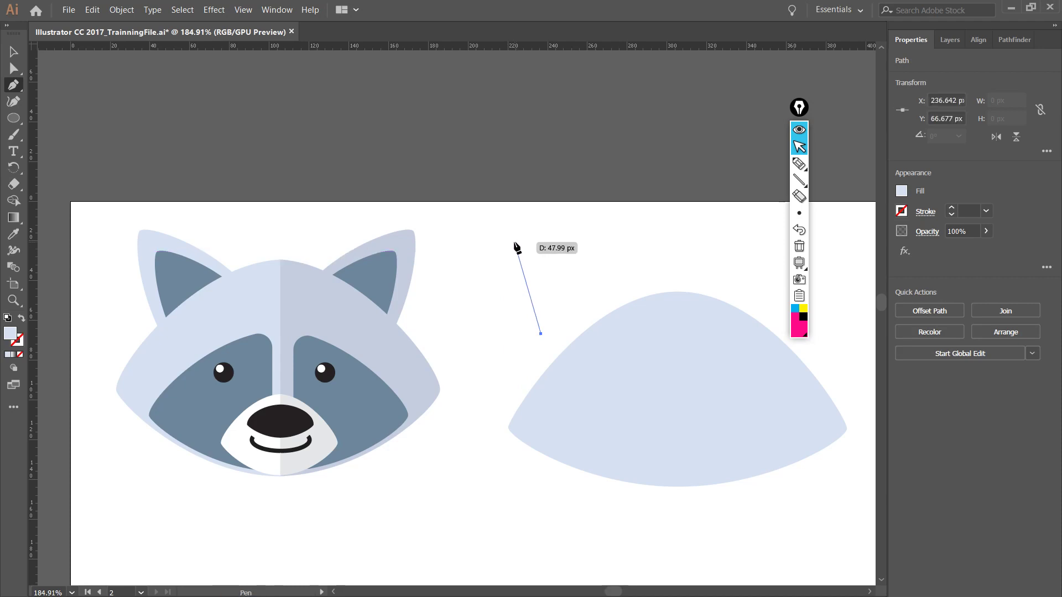
left_click(588, 292)
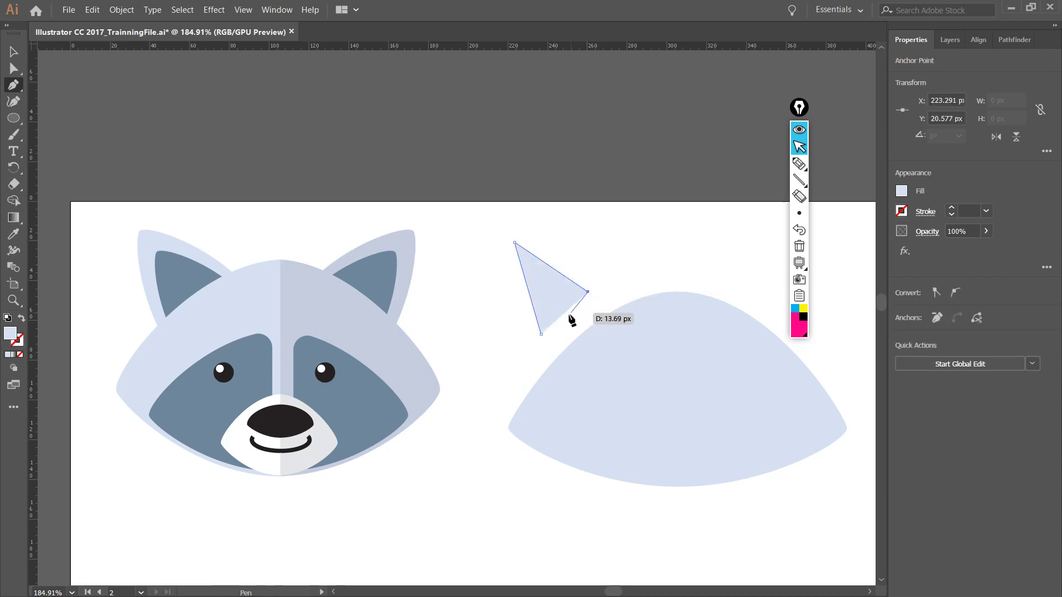
left_click(540, 334)
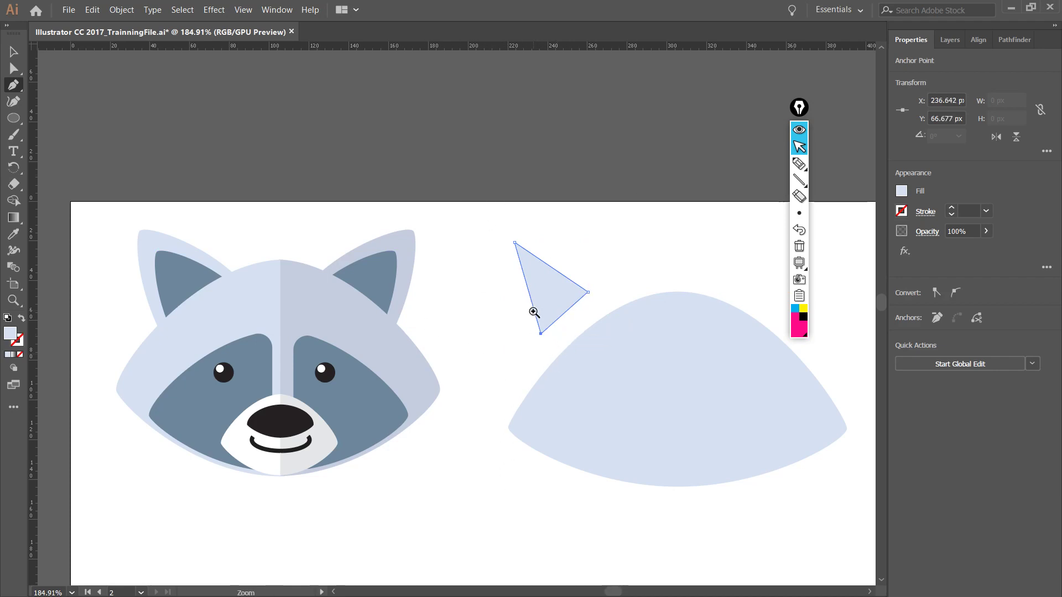
- Directly select and reposition the ear triangle's points so its two base corners meet the head's upper-left outline
left_click_drag(534, 313, 612, 368)
left_click_drag(397, 325, 470, 330)
left_click(471, 331)
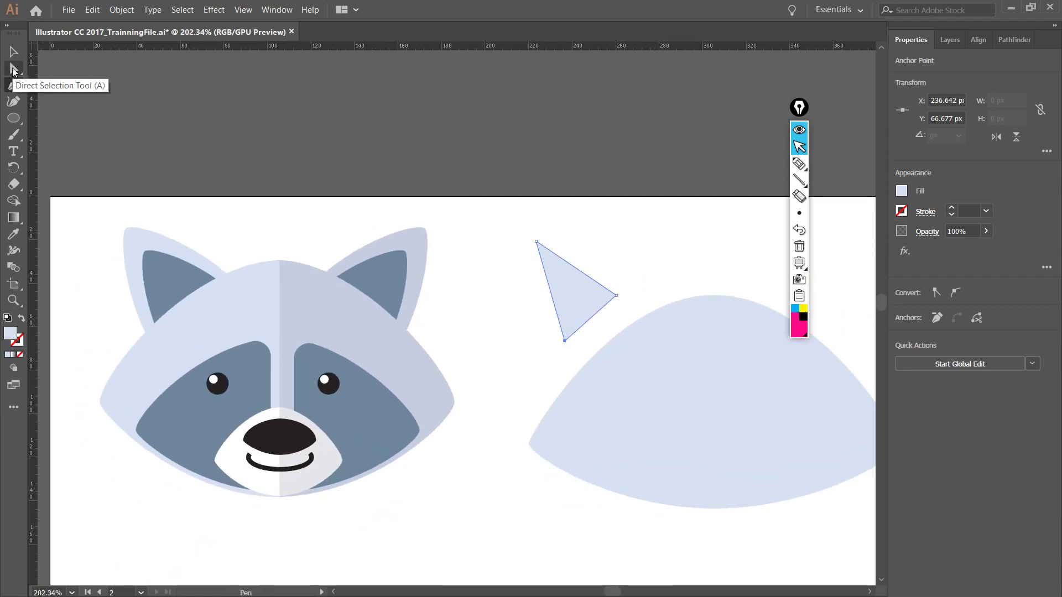
left_click(14, 70)
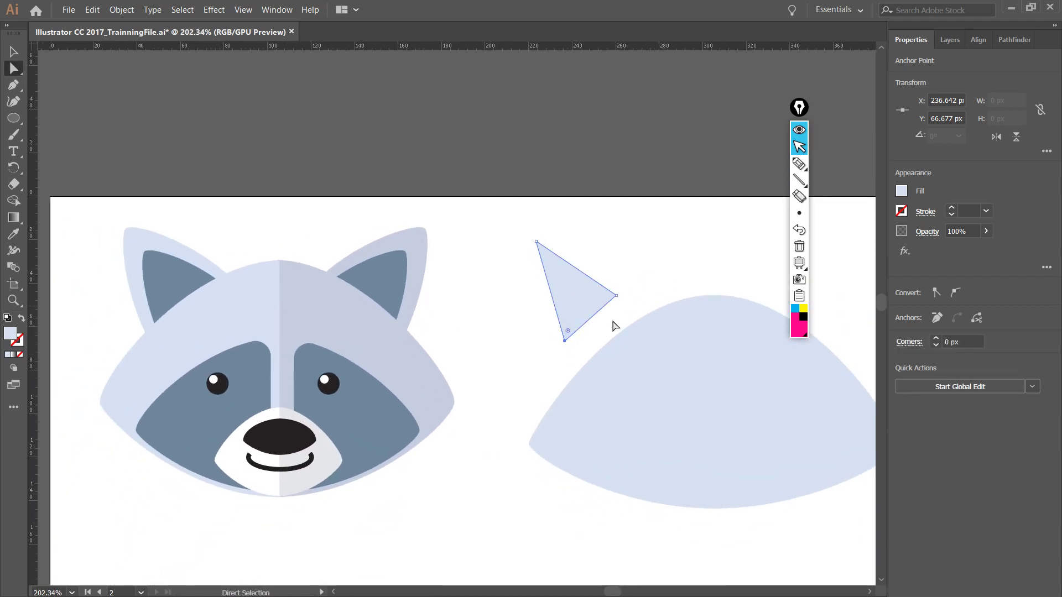
mouse_move(616, 295)
left_mouse_down()
mouse_move(626, 291)
mouse_move(596, 303)
mouse_move(607, 314)
left_mouse_up()
left_click_drag(602, 374, 619, 328)
- Slightly round only the ear triangle's upper tip, leaving both base corners sharp
scroll(550, 344, "up", 1)
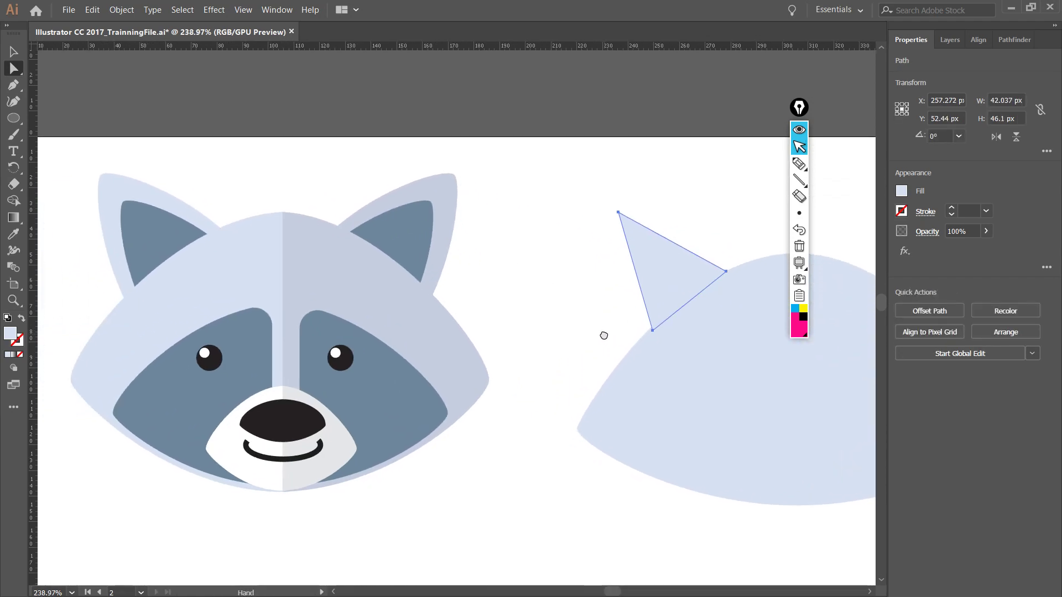
left_click(626, 222)
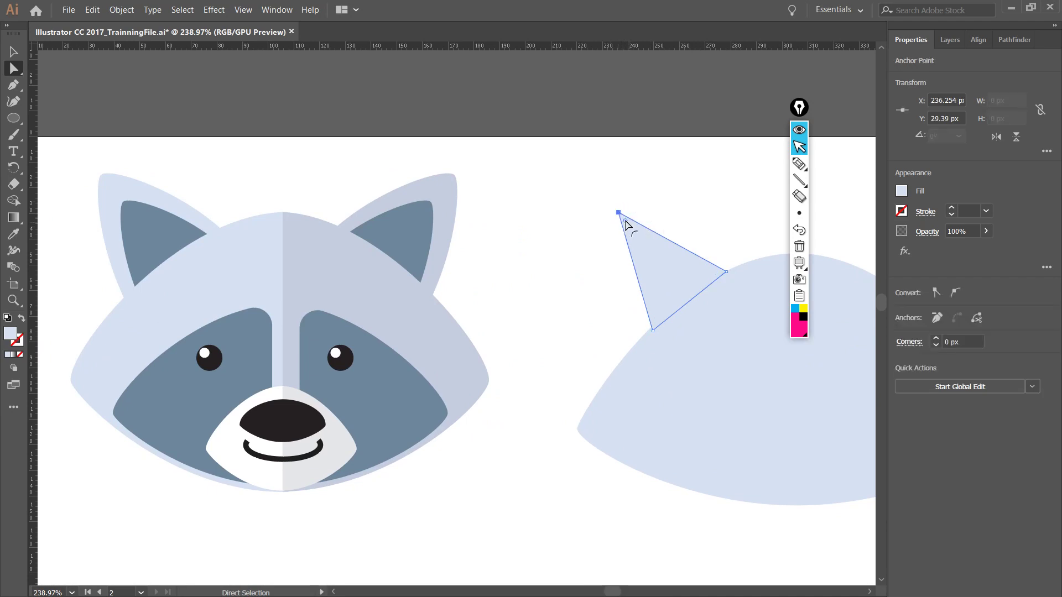
left_click_drag(625, 223, 682, 230)
key("ctrl+z")
left_click_drag(665, 190, 489, 185)
left_click(453, 249)
left_click_drag(375, 260, 455, 275)
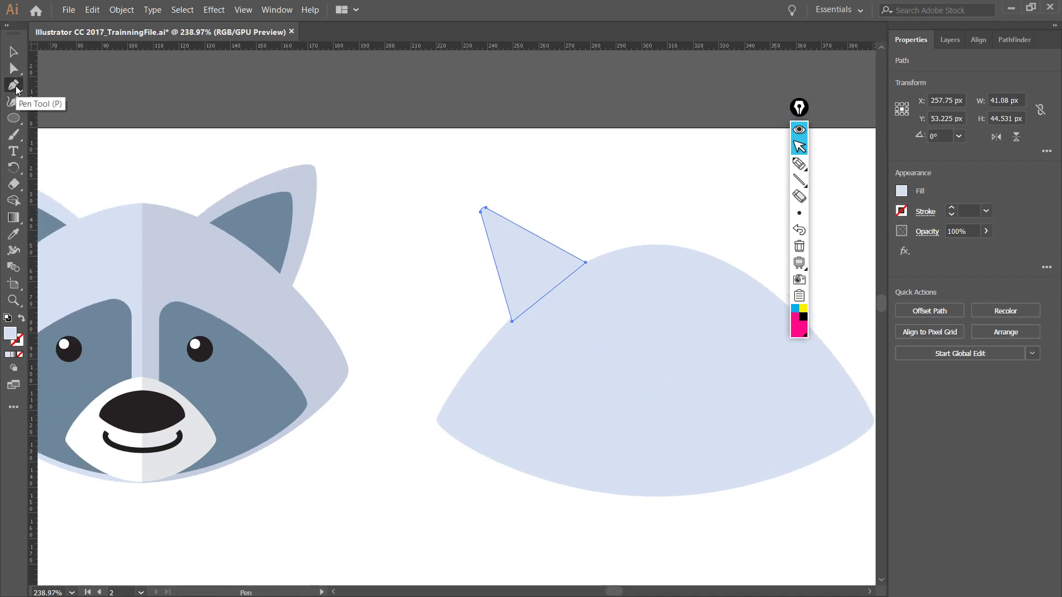
left_click(15, 85)
left_click(14, 68)
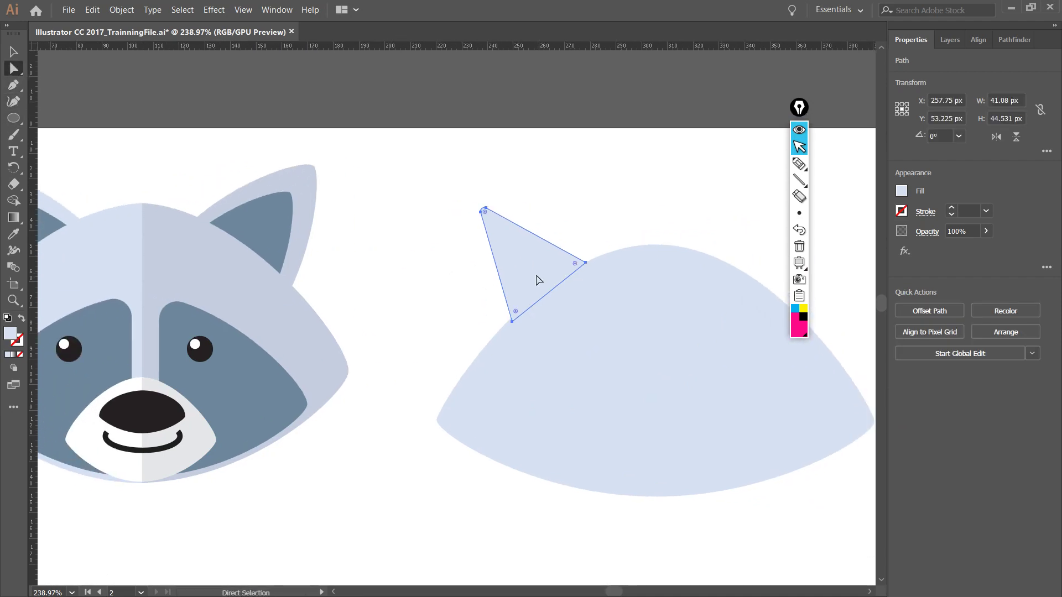
left_click(585, 262)
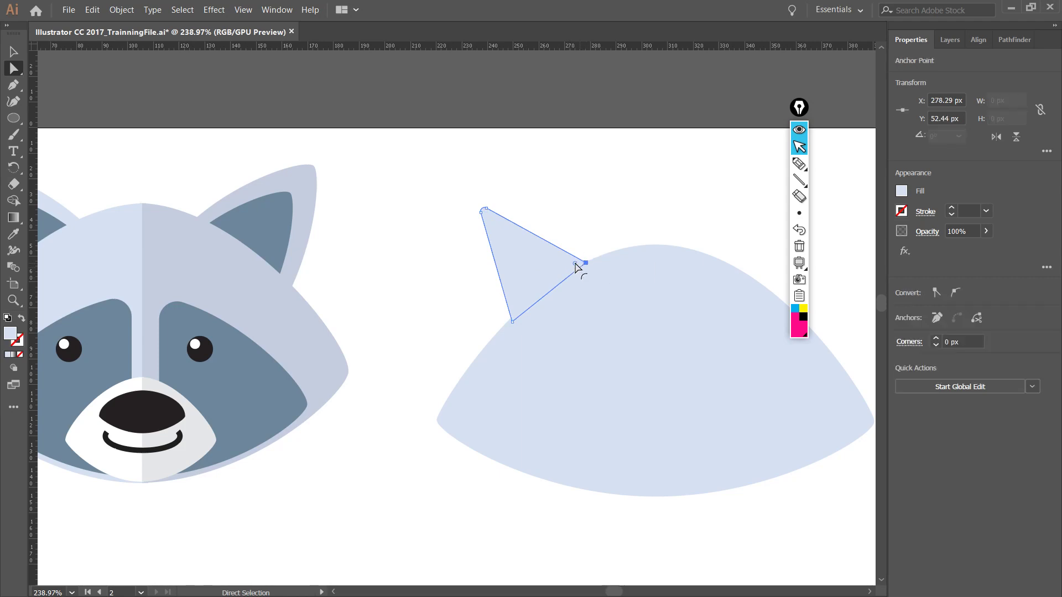
key("ctrl+z")
left_click_drag(535, 238, 541, 227)
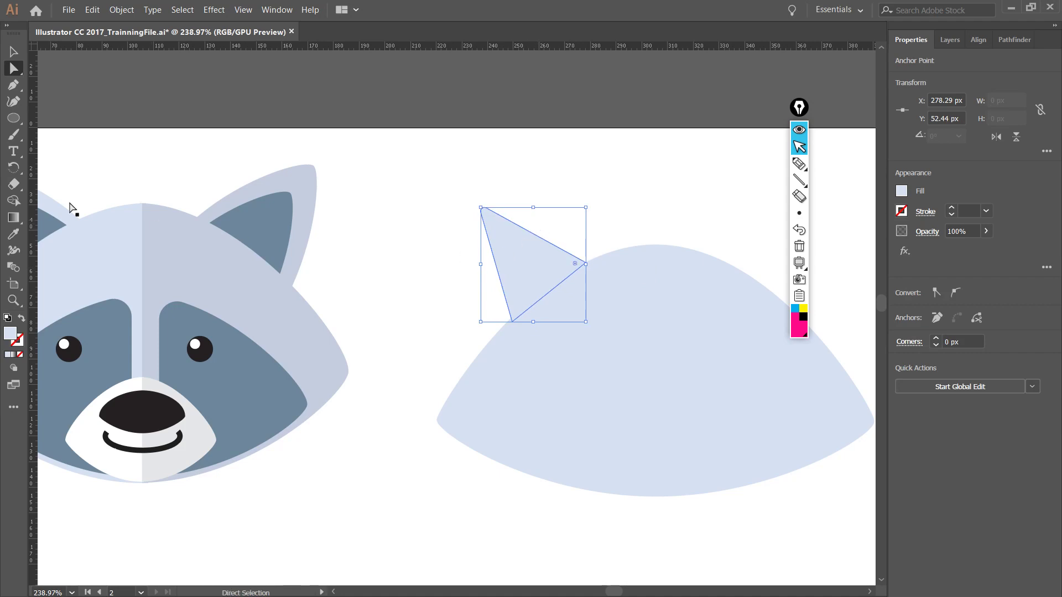
key("ctrl+z")
- Try bending the ear's upper edge outward with the Anchor Point tool and undo the bend
left_click(12, 87)
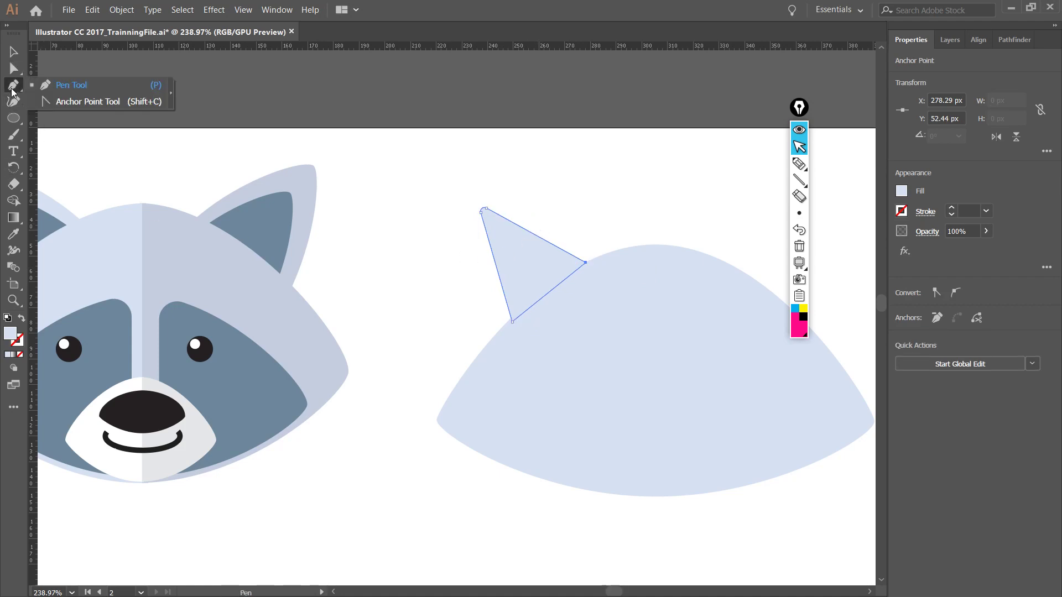
left_click(88, 101)
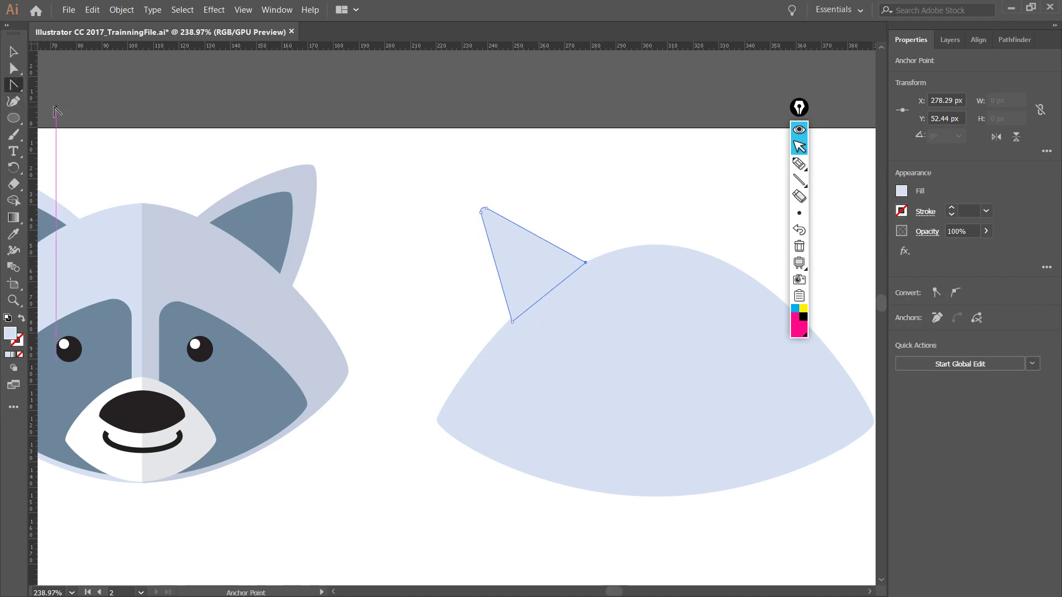
left_click_drag(540, 242, 555, 232)
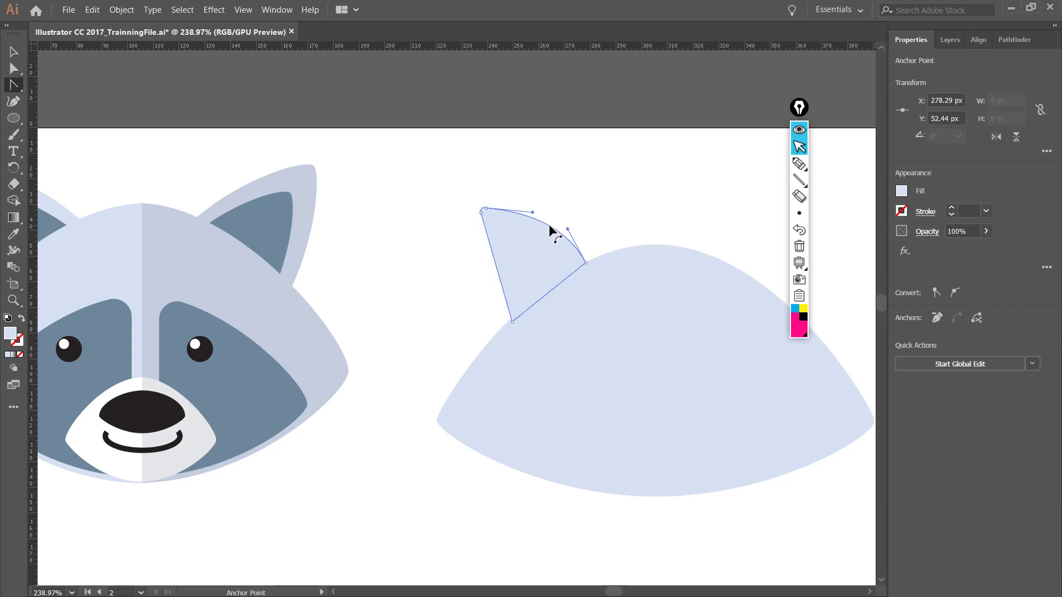
key("ctrl+z")
- Curve the ear's upper and outer edges slightly outward with the Anchor Point tool
left_click(15, 90)
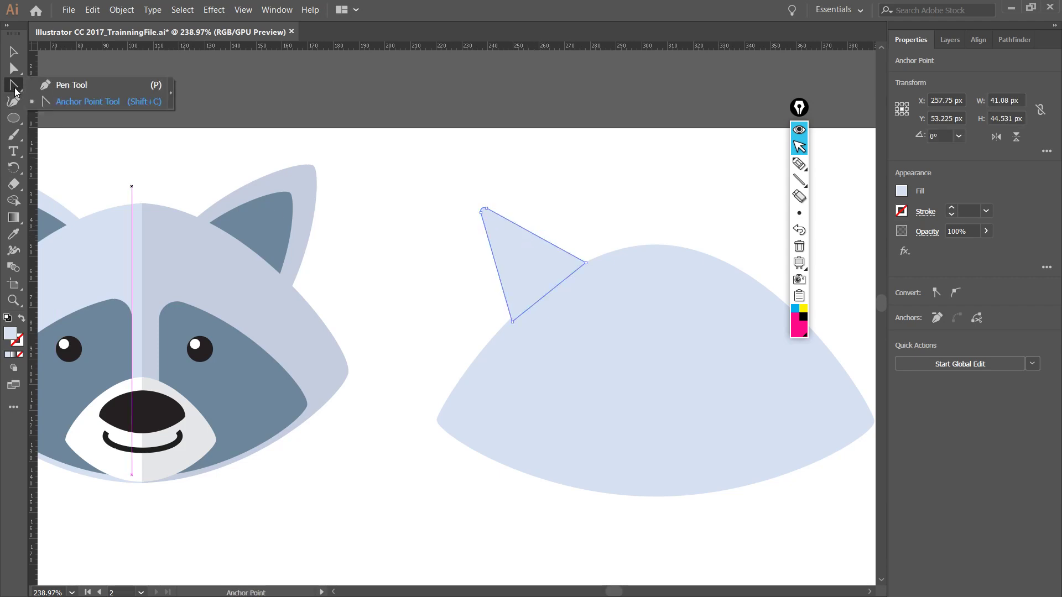
left_click(95, 105)
left_click_drag(398, 265, 500, 276)
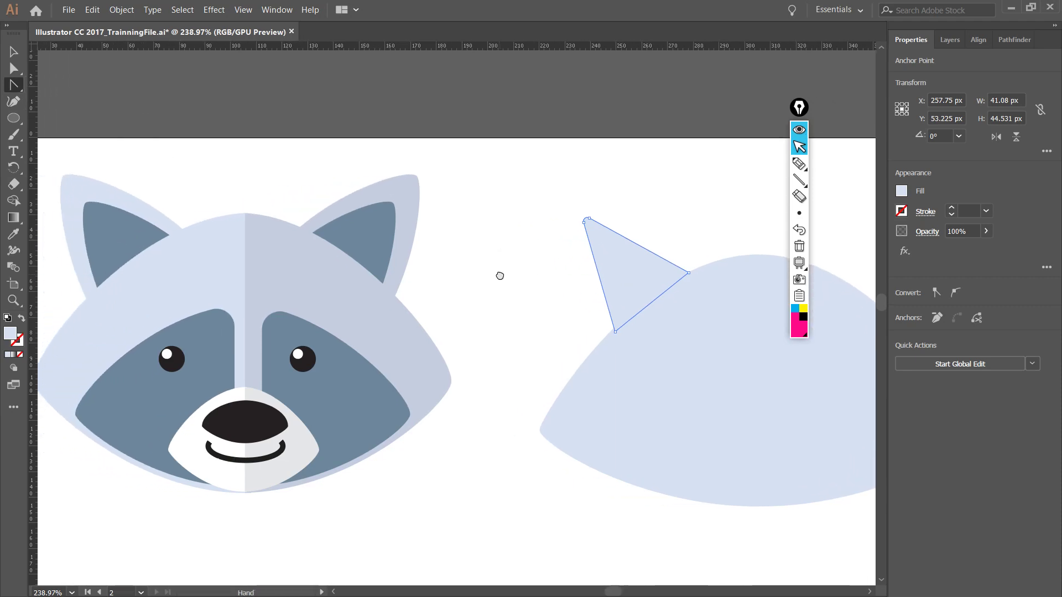
left_click_drag(638, 244, 645, 238)
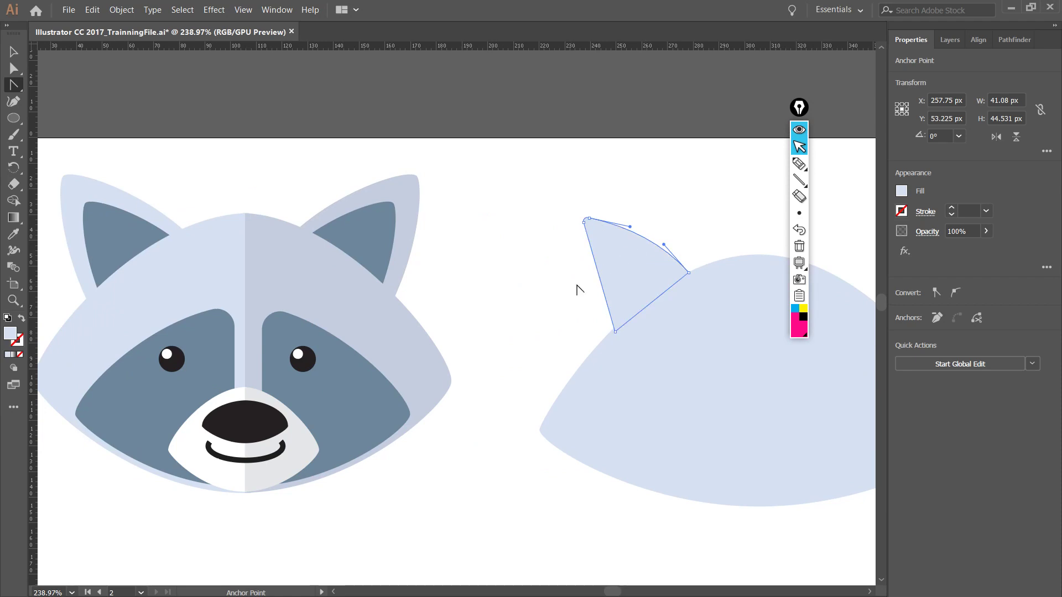
left_click_drag(599, 274, 591, 276)
key("space")
left_click_drag(661, 220, 693, 217)
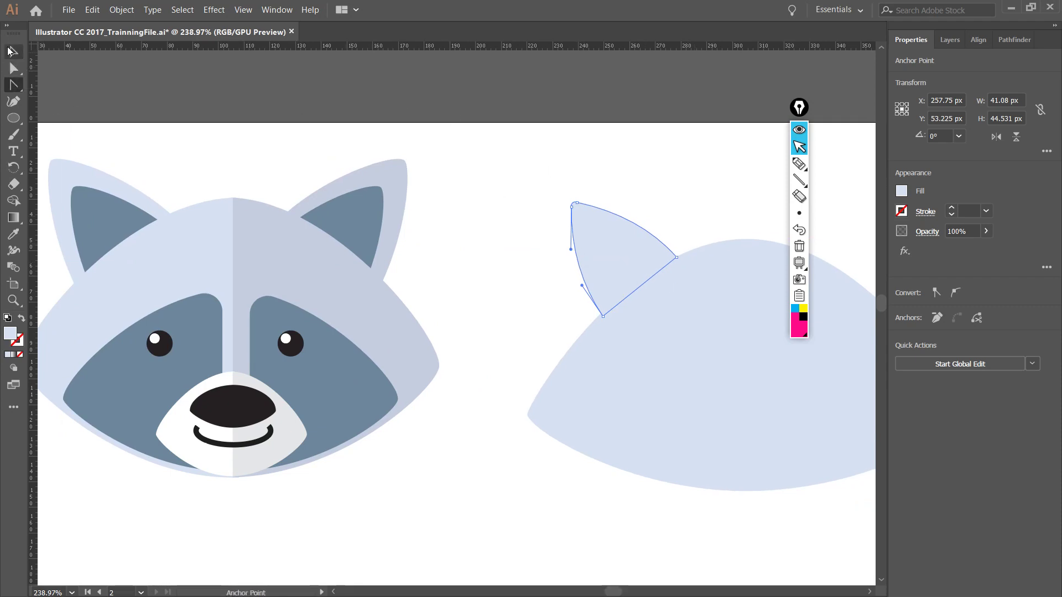
- Select the whole curved ear, duplicate it, and place the copy over the head's upper-right outline
left_click(11, 52)
key("space")
left_click_drag(515, 172, 479, 179)
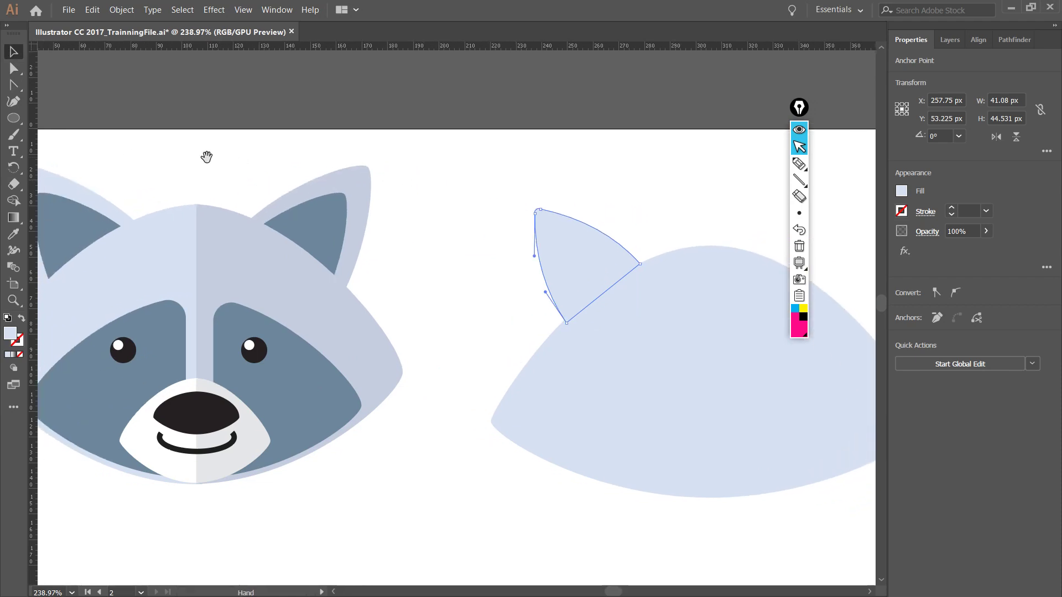
left_click(605, 207)
left_click(583, 238)
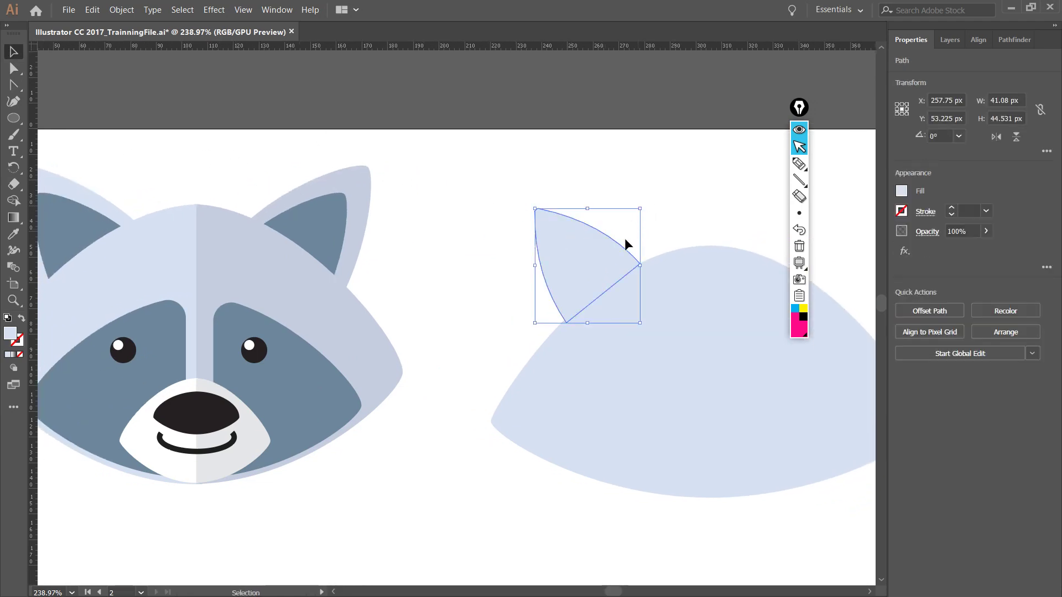
left_click_drag(647, 230, 559, 192)
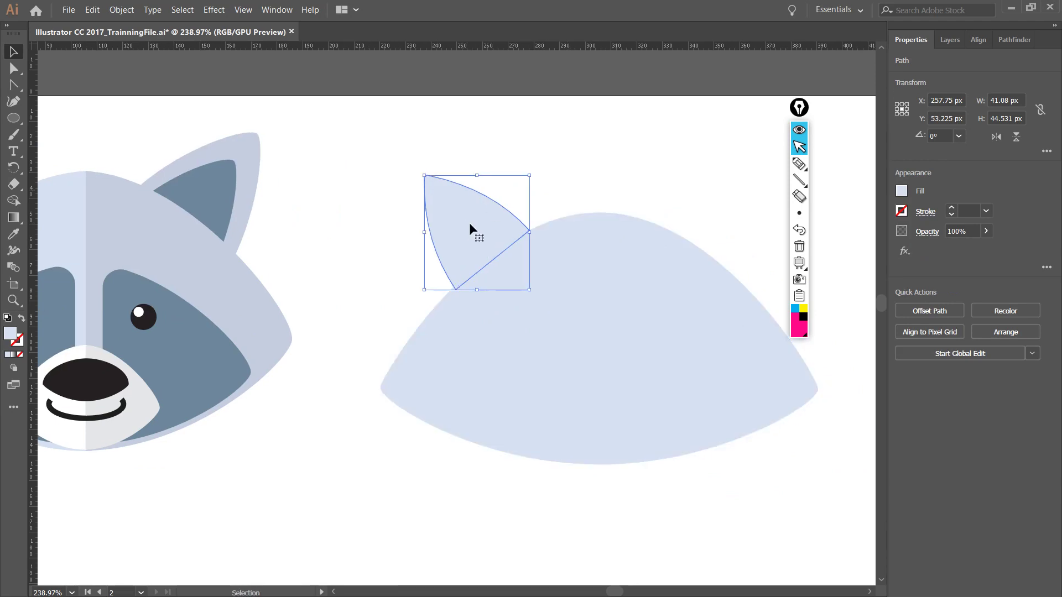
key("a")
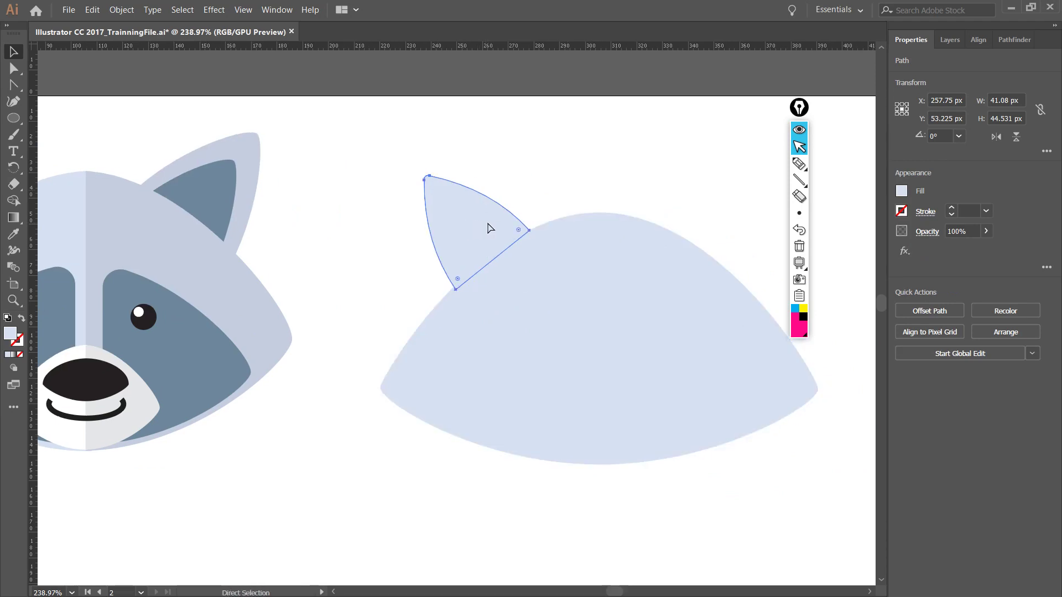
key("ctrl+v")
key("v")
left_click_drag(447, 301, 712, 210)
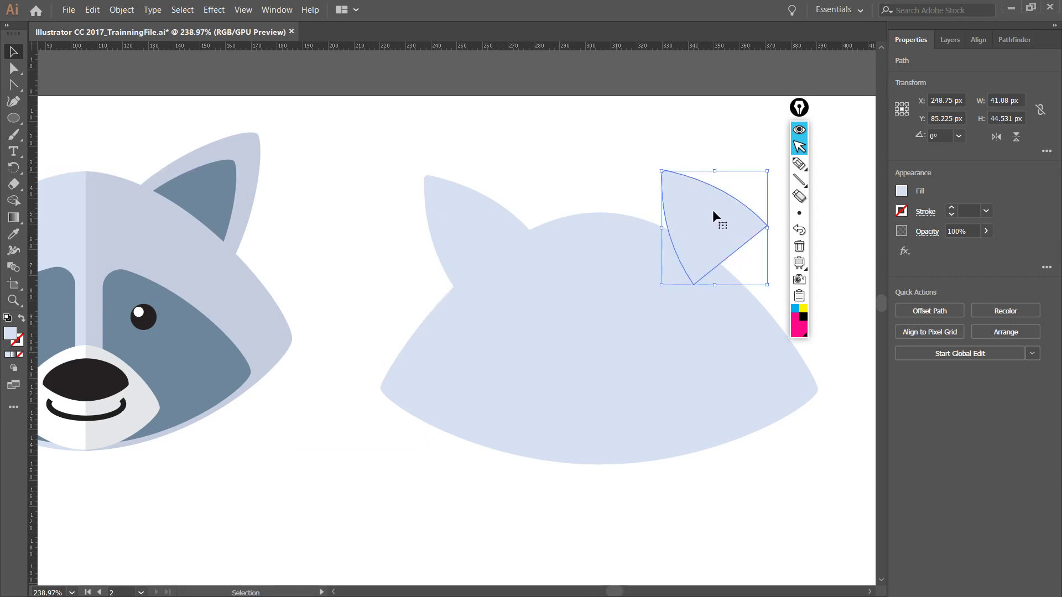
- Flip the duplicate ear horizontally so its tip points outward, mirroring the left ear, and deselect it
left_click(996, 137)
left_click(996, 137)
left_click(996, 137)
left_click(996, 136)
left_click(996, 136)
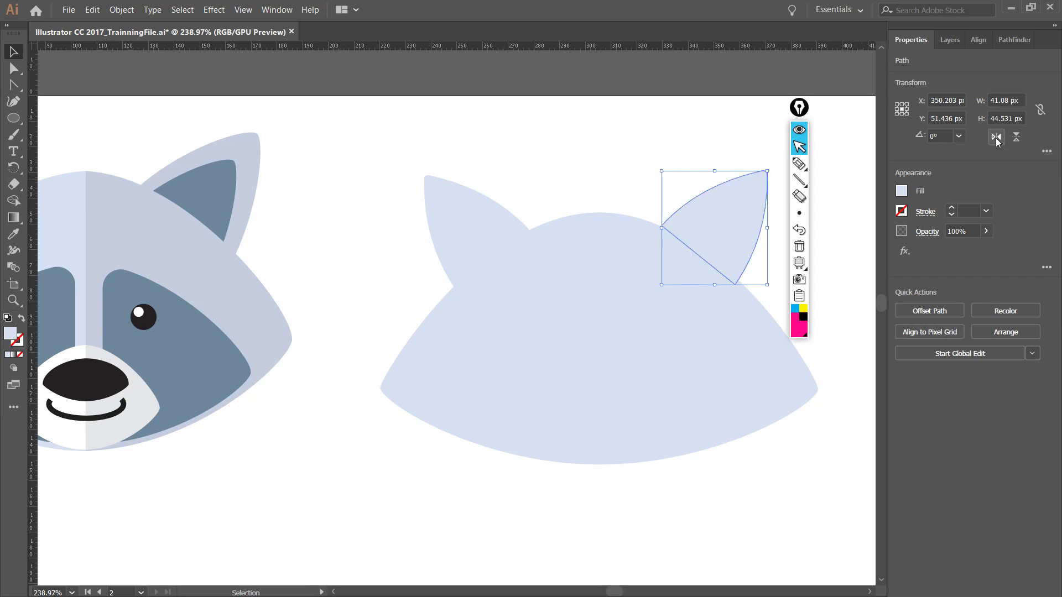
left_click(995, 138)
left_click(996, 137)
left_click(996, 137)
left_click(996, 137)
left_click(996, 138)
left_click(996, 138)
left_click(996, 138)
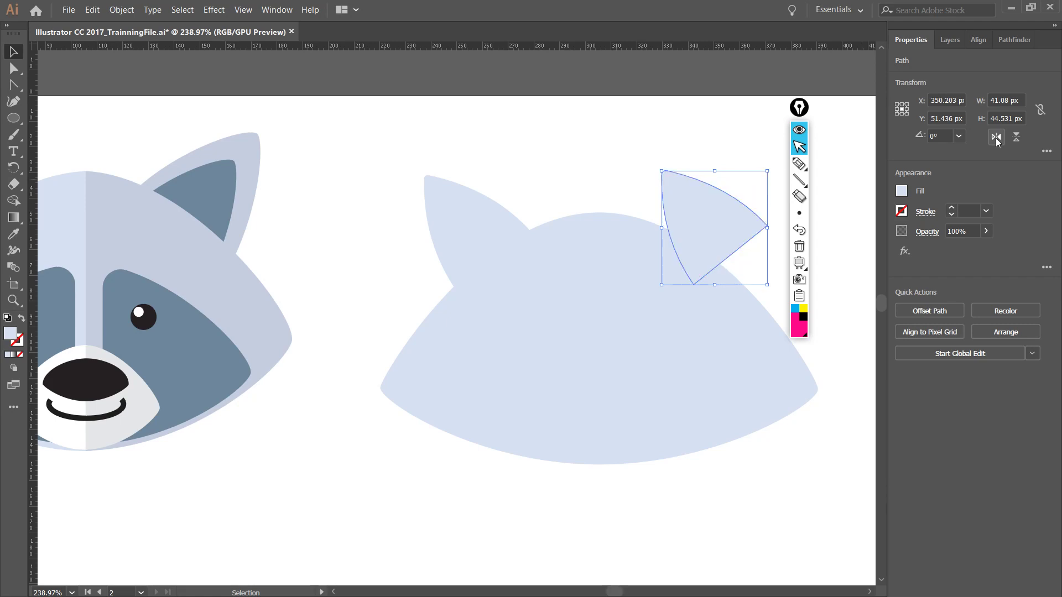
left_click(995, 137)
left_click(995, 138)
left_click(995, 138)
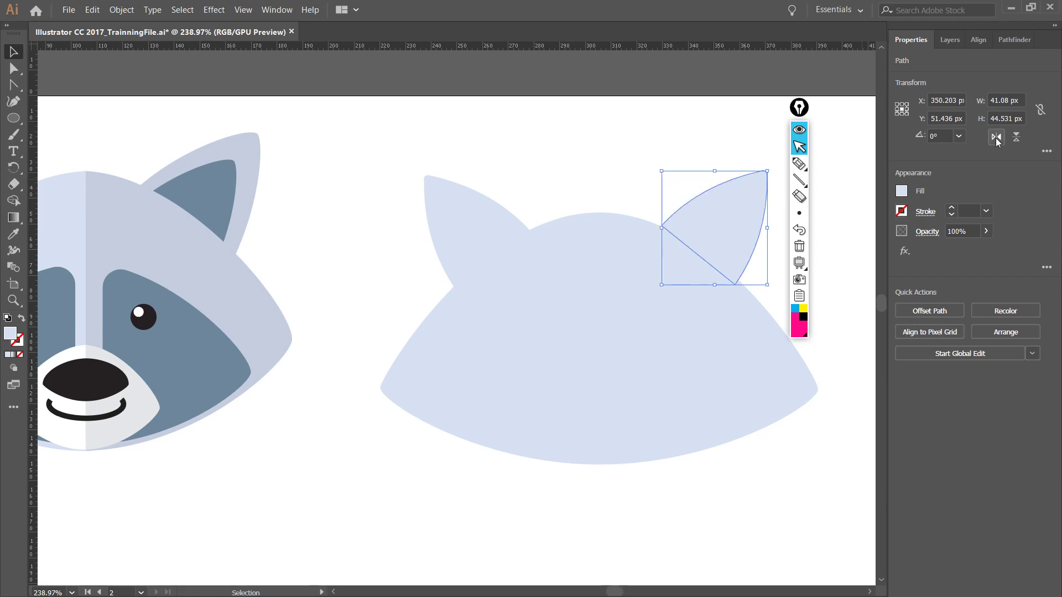
left_click_drag(605, 332, 573, 343)
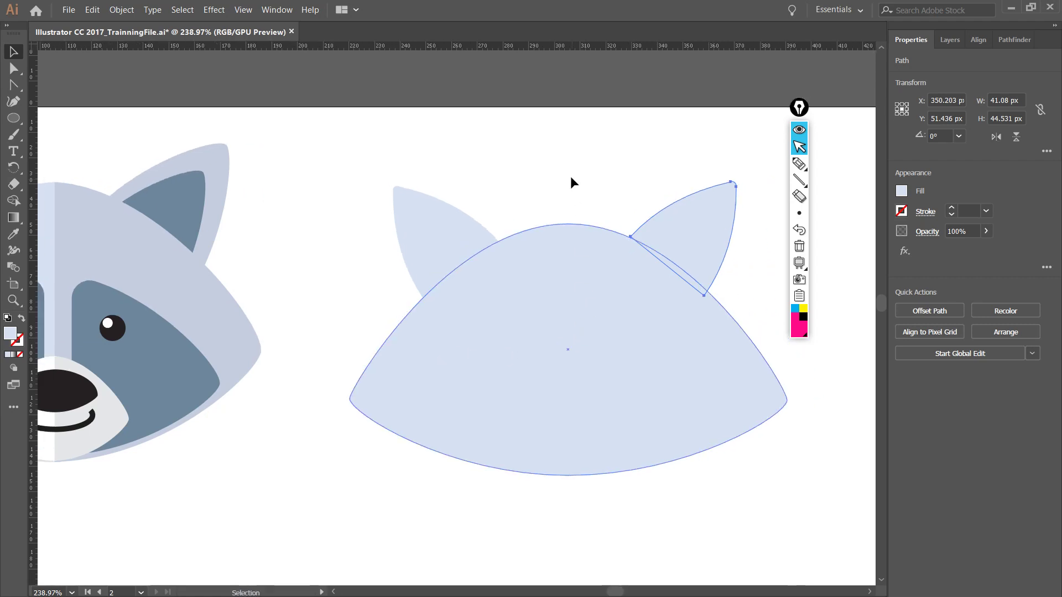
left_click(566, 179)
- Select both ears together and expand the Pen Tool layer to list its paths
mouse_move(520, 288)
left_mouse_down()
mouse_move(550, 296)
mouse_move(539, 297)
left_mouse_up()
left_click_drag(609, 304, 586, 293)
mouse_move(569, 296)
left_mouse_down()
mouse_move(673, 306)
mouse_move(663, 218)
mouse_move(705, 242)
mouse_move(702, 232)
mouse_move(624, 218)
mouse_move(680, 287)
mouse_move(581, 305)
left_mouse_up()
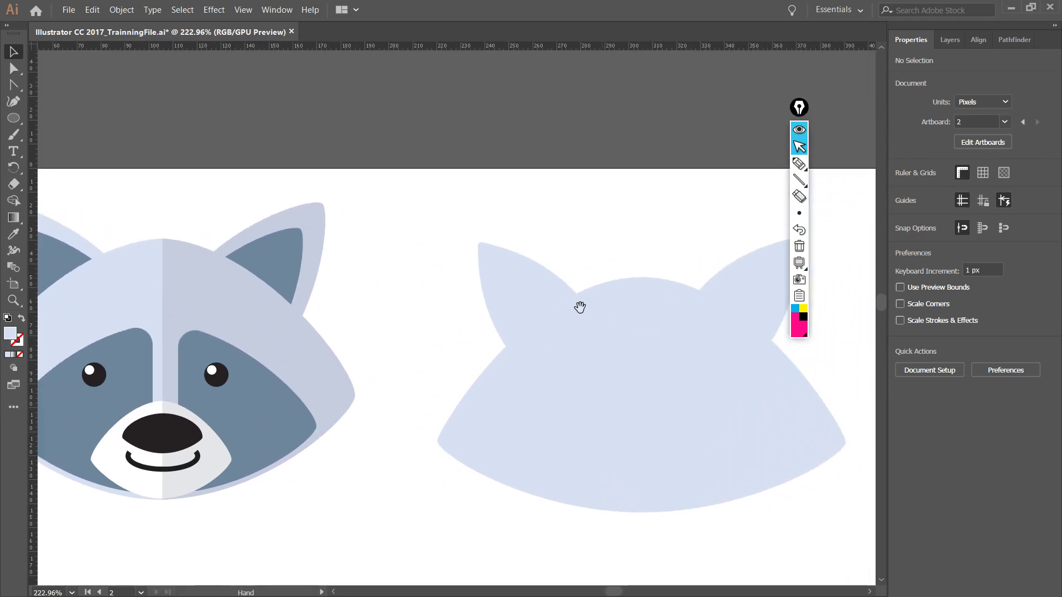
left_click(495, 284)
left_click(739, 285, "shift")
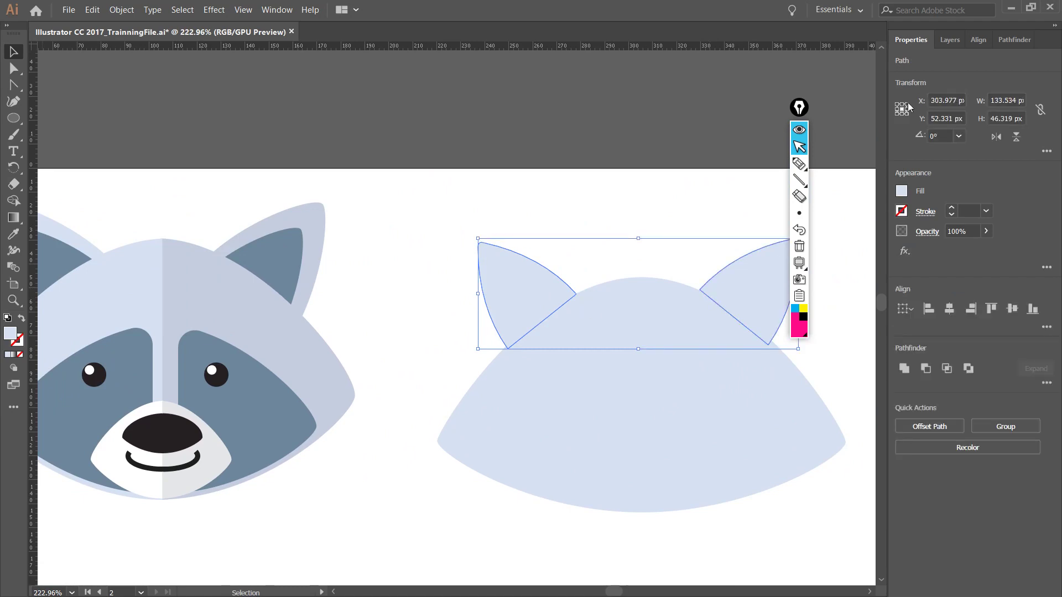
left_click(947, 39)
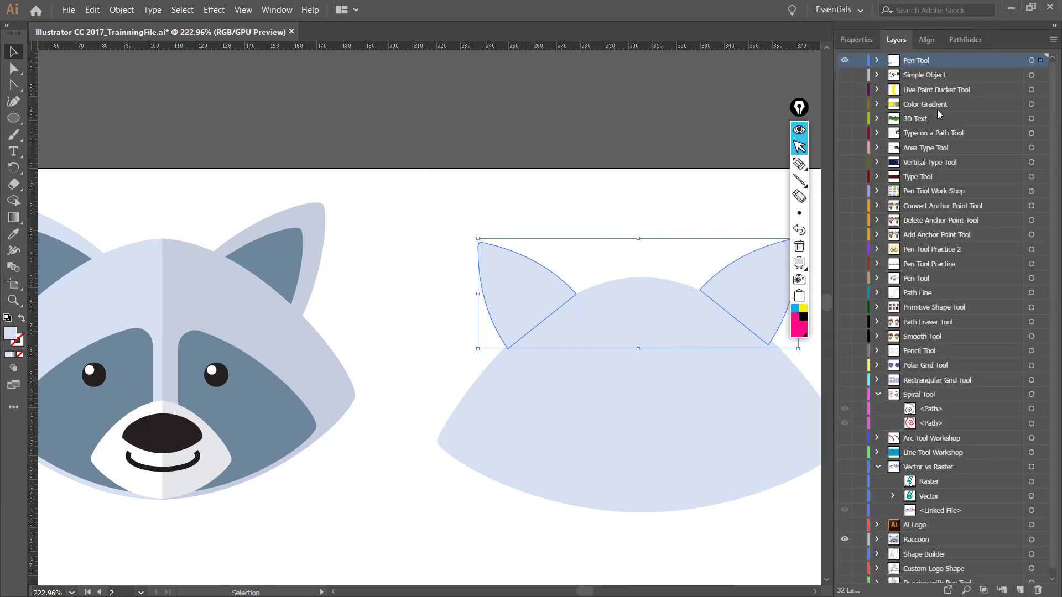
left_click(876, 61)
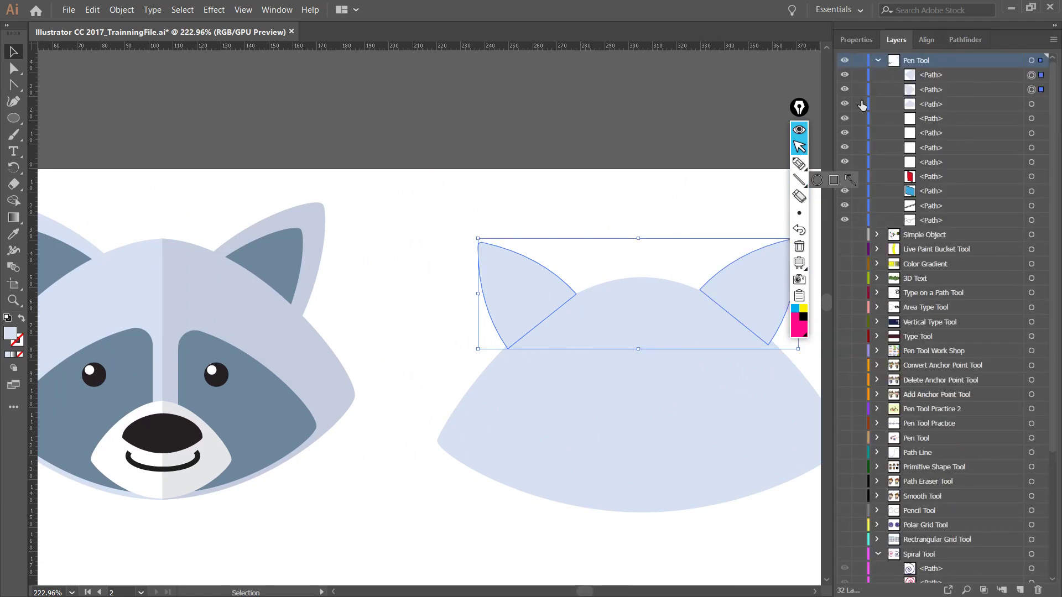
left_click_drag(647, 211, 600, 182)
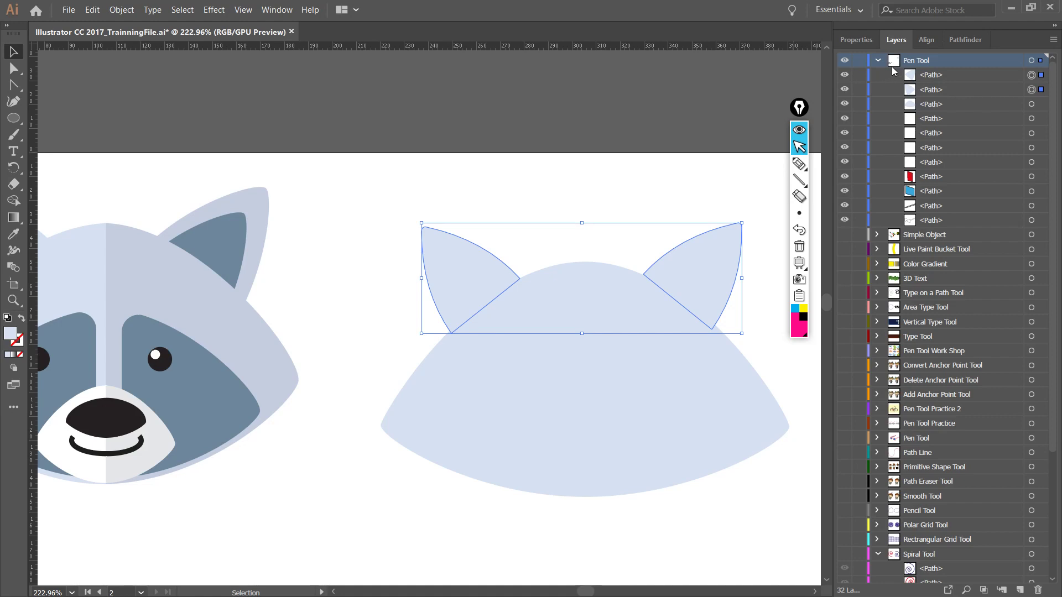
- Identify the left ear's path in the Pen Tool layer by hiding it and showing it again
left_click(942, 90)
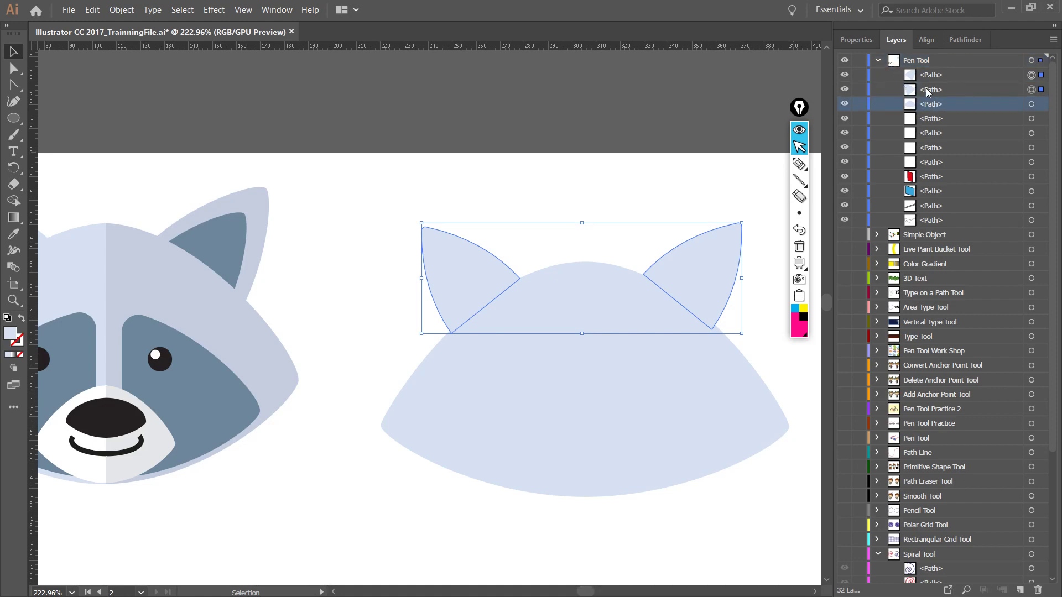
left_click(928, 106)
left_click(935, 91)
left_click(845, 90)
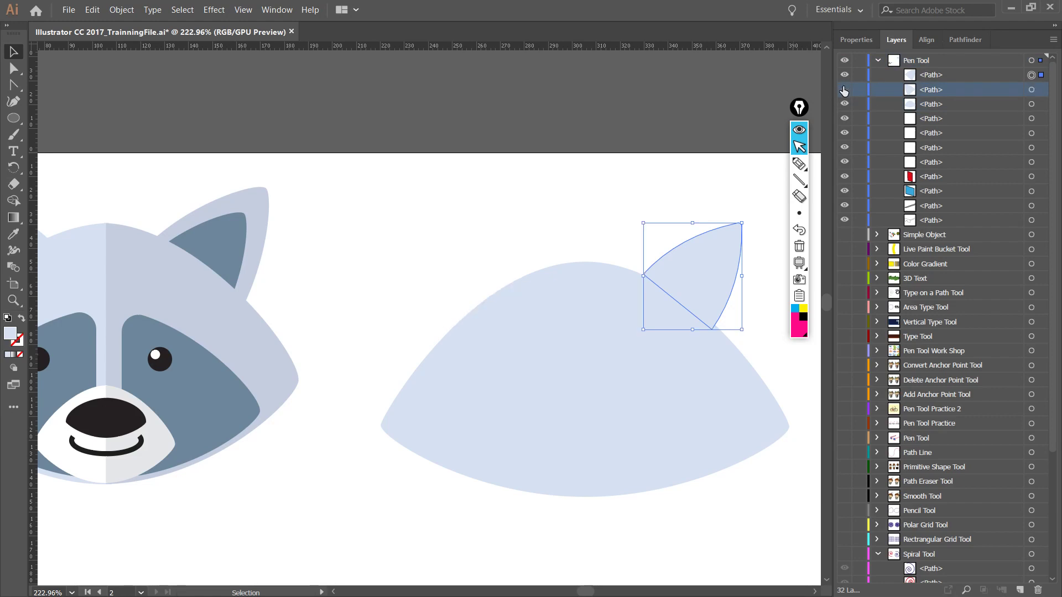
left_click(844, 89)
left_click(845, 90)
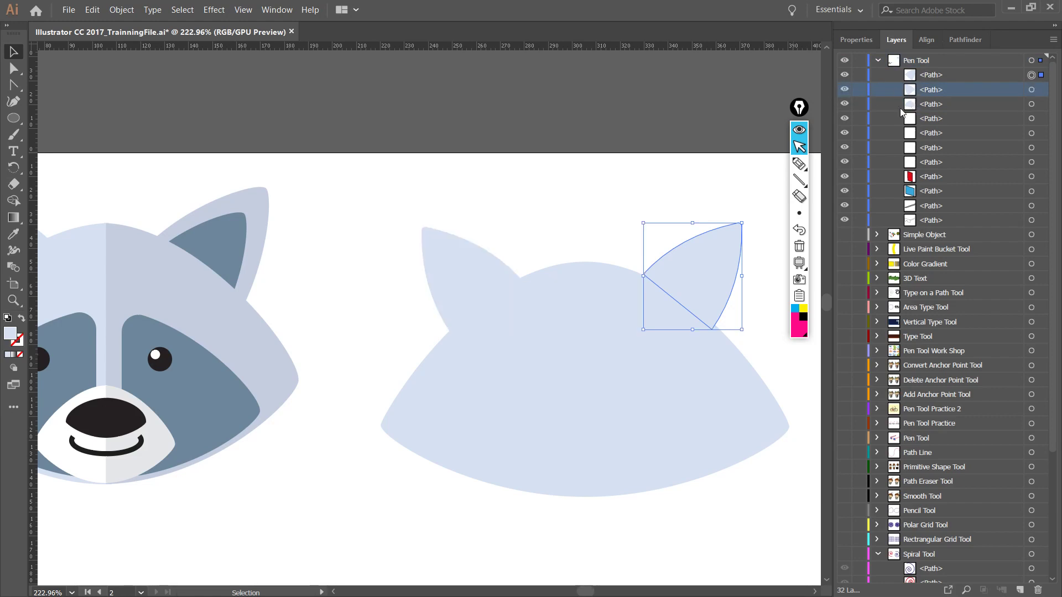
- Duplicate the left ear, scale the copy down, and place it inside the ear near the head's edge
left_click(461, 265)
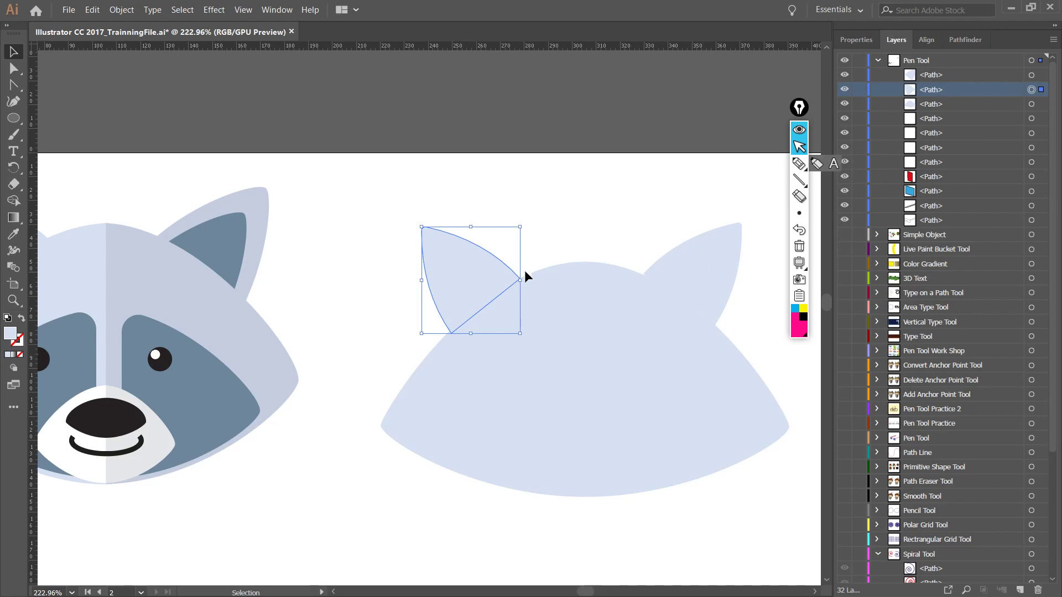
key("space")
left_click_drag(561, 262, 621, 260)
key("space")
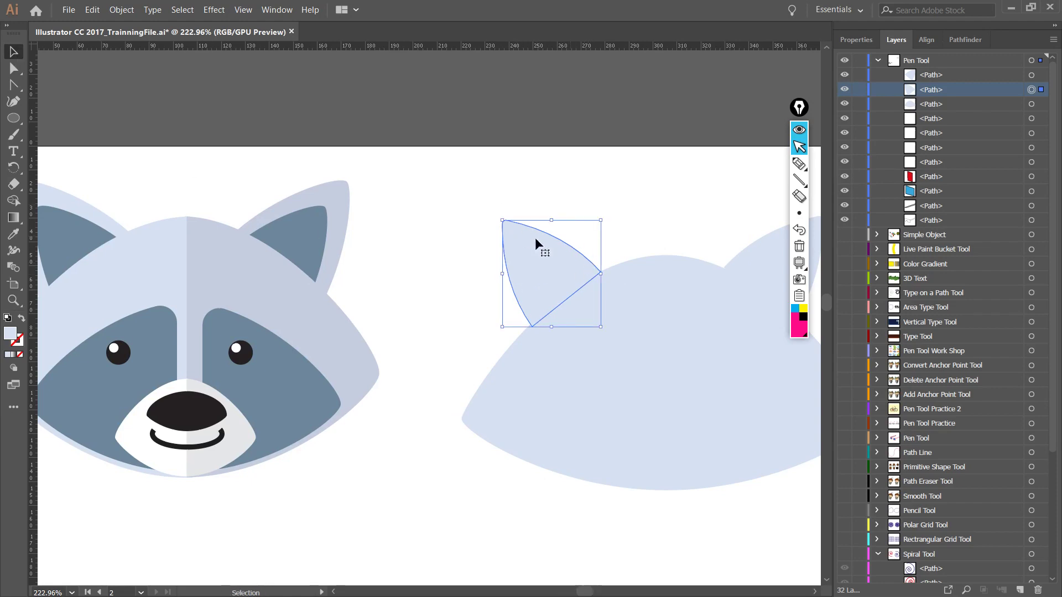
key("a")
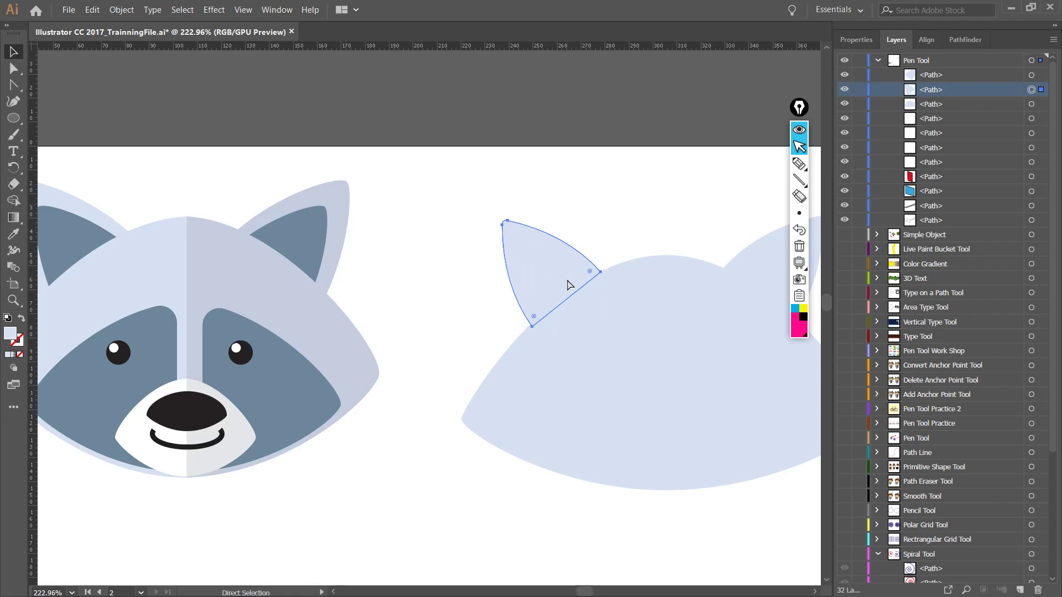
key("ctrl+v")
left_click_drag(421, 318, 553, 286)
left_click_drag(616, 344, 594, 319)
left_click_drag(567, 273, 555, 273)
left_click_drag(367, 294, 423, 295)
left_click(573, 214)
left_click(603, 284)
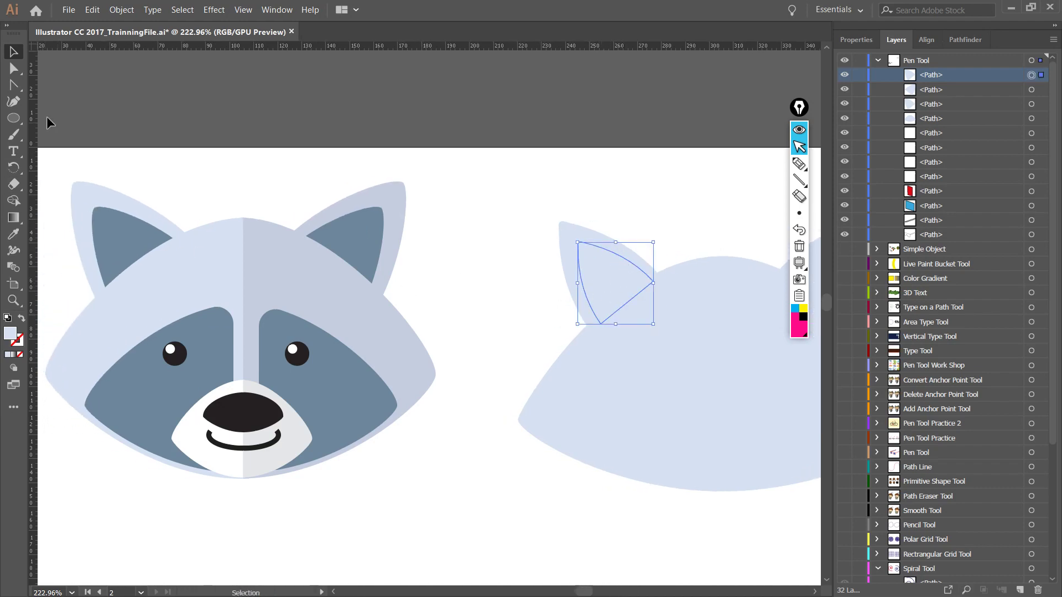
- Fill the small inner ear with the blue-grey sampled from the reference raccoon's inner left ear using the Eyedropper
left_click(12, 237)
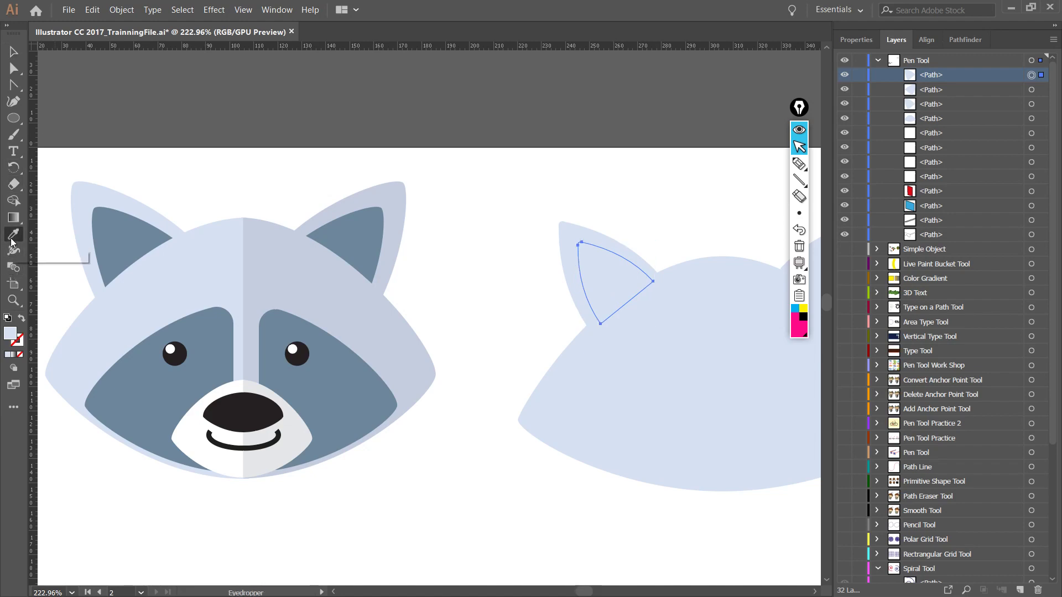
left_click(136, 228)
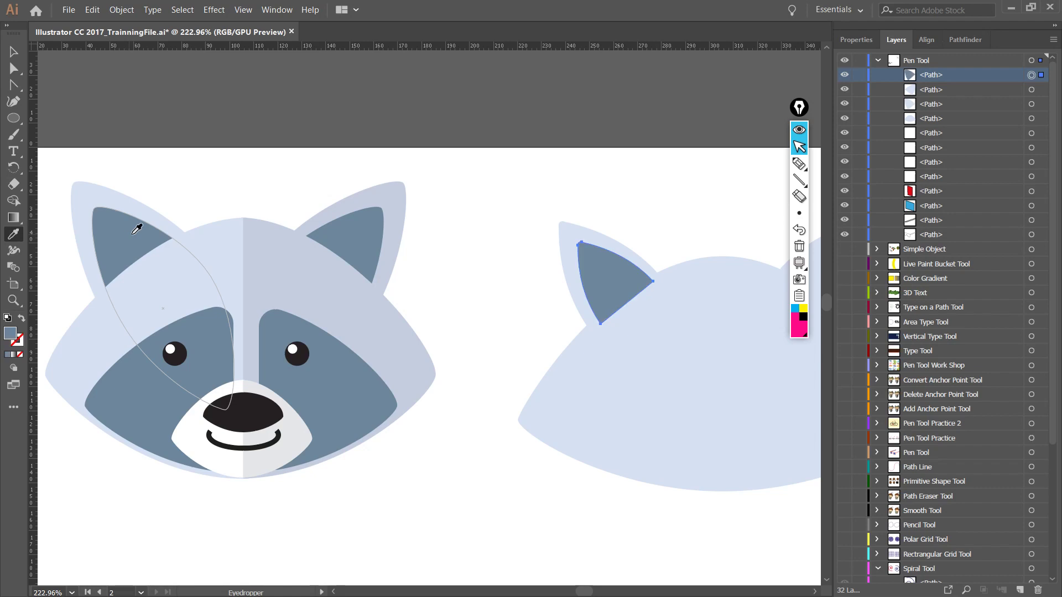
left_click_drag(482, 273, 407, 251)
left_click_drag(236, 243, 394, 254)
key("v")
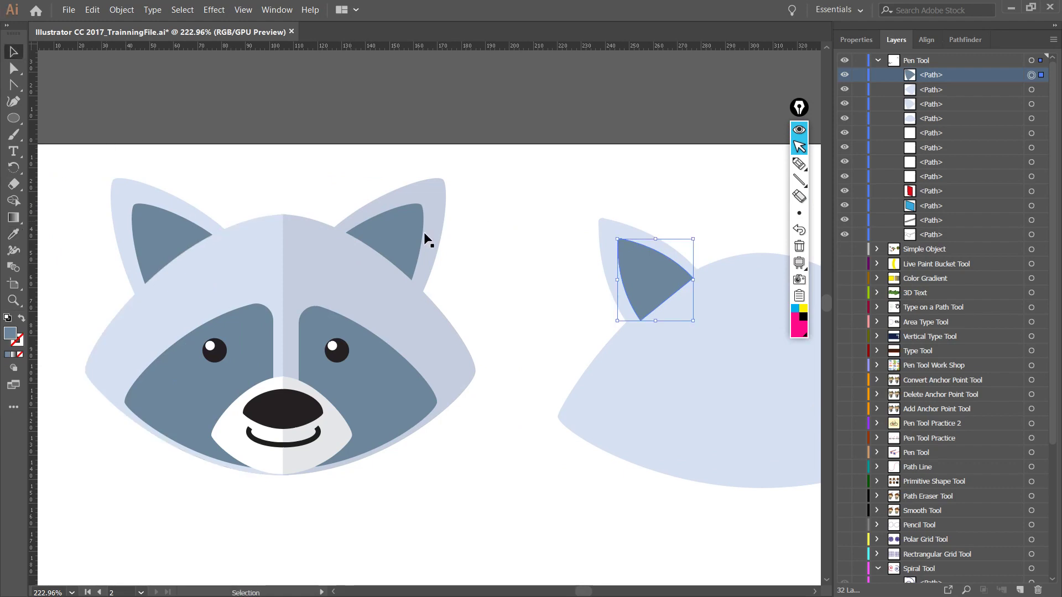
- Move the dark inner ear down and to the right so its base overlaps the head, and select the head shape
scroll(417, 230, "right", 3)
left_click_drag(569, 259, 581, 266)
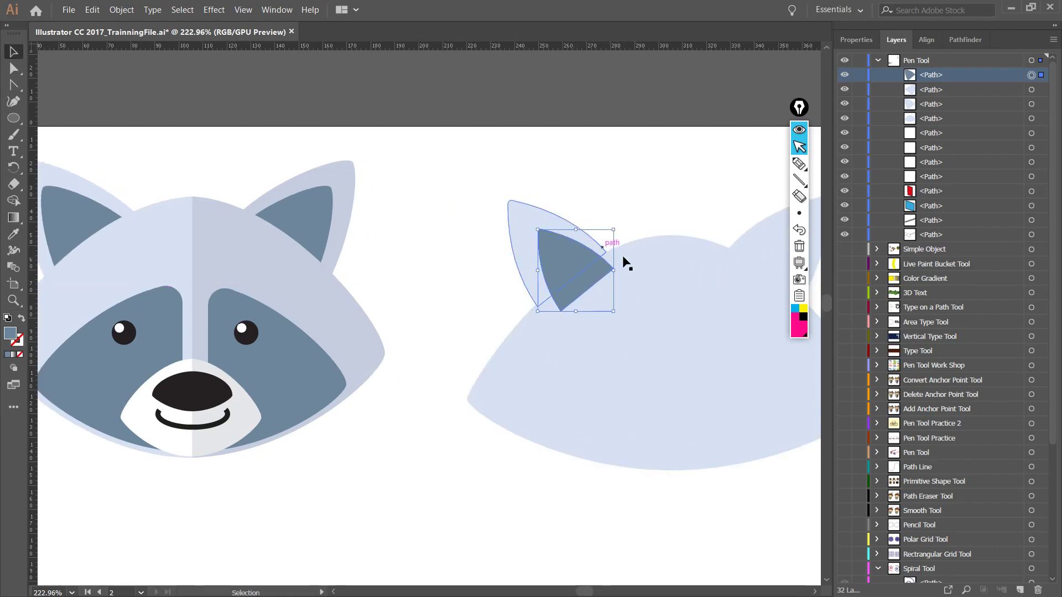
left_click(663, 276)
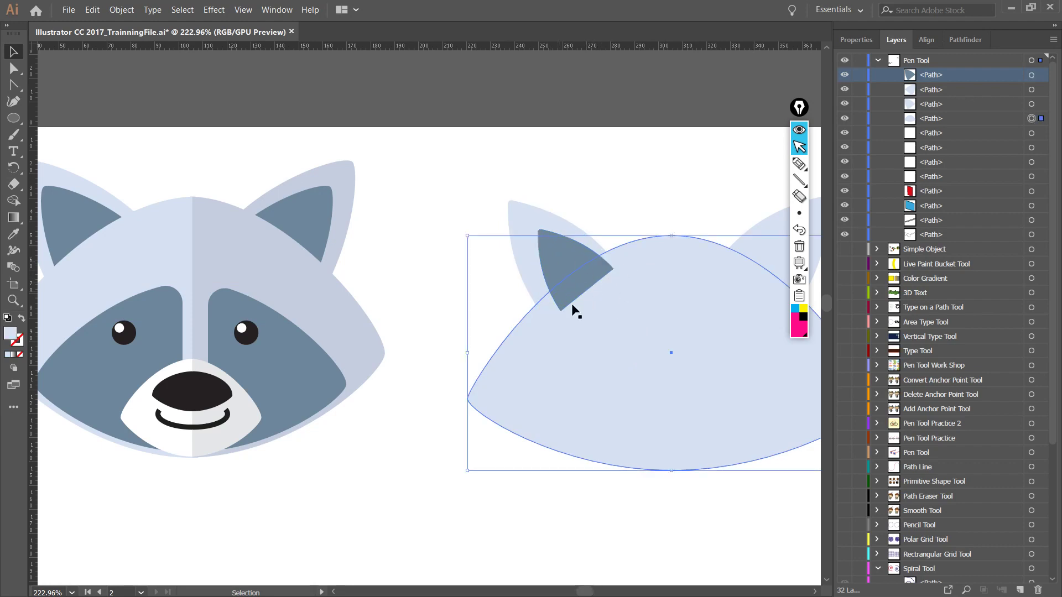
- Move the inner ear slightly left within the Pen Tool layer's isolation mode, exit isolation, and deselect it
double_click(561, 251)
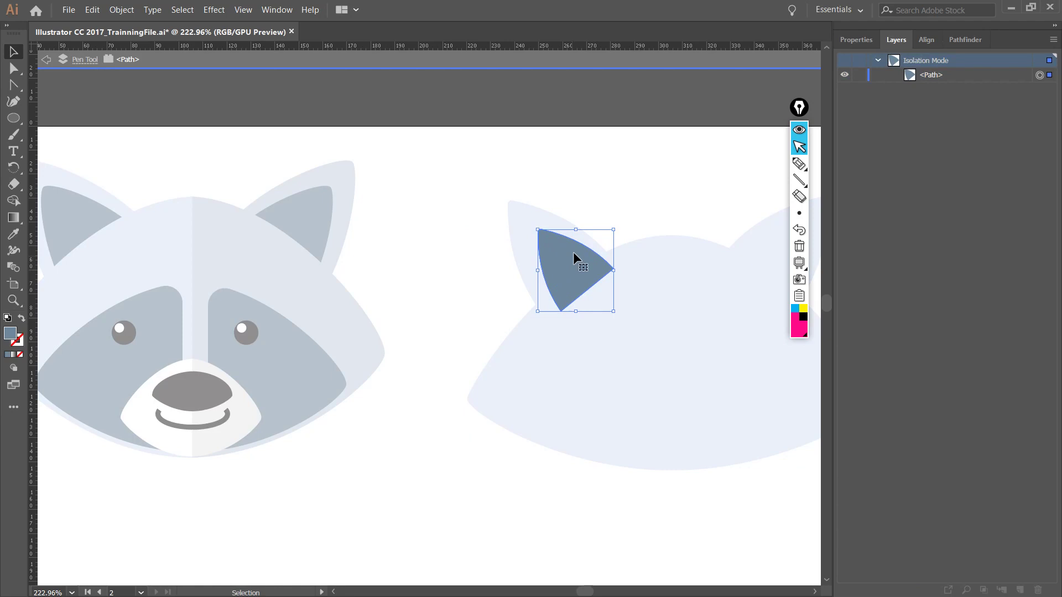
left_click(47, 59)
mouse_move(550, 254)
left_mouse_down()
mouse_move(540, 256)
mouse_move(550, 257)
left_mouse_up()
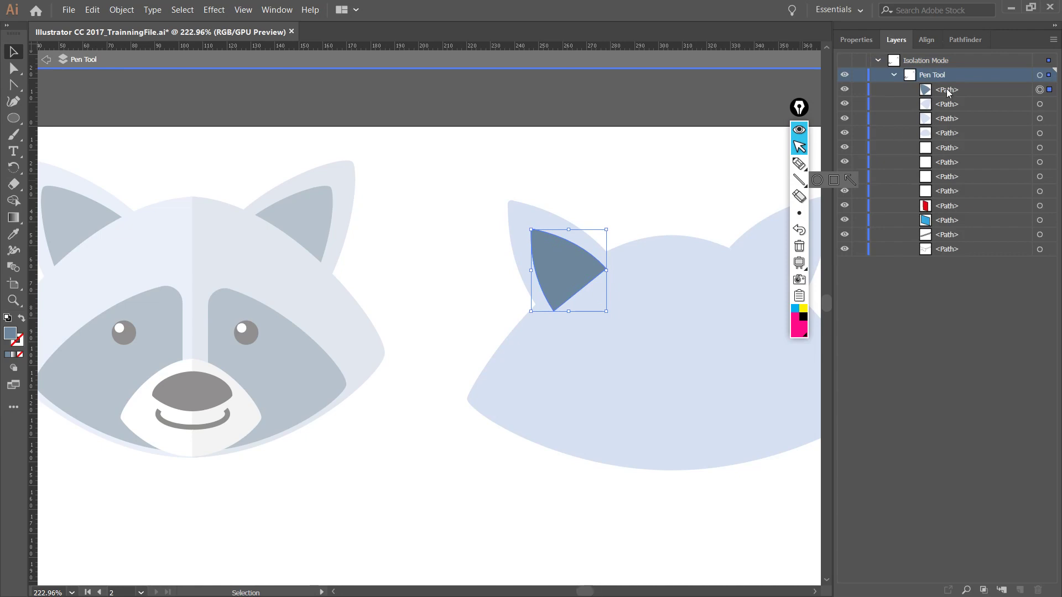
key("space")
left_click_drag(630, 224, 664, 222)
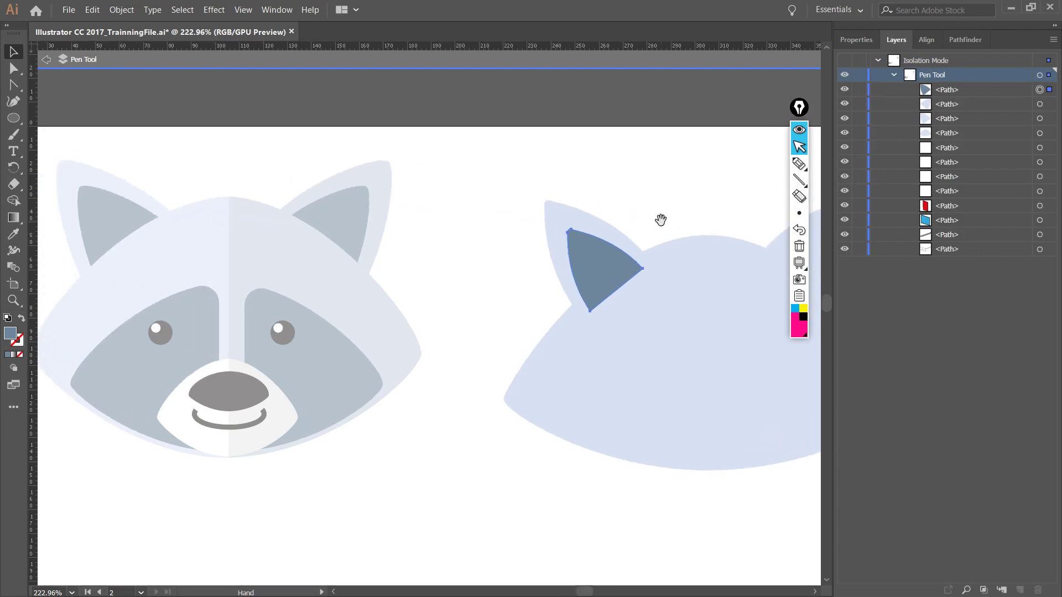
left_click(52, 55)
scroll(481, 180, "right", 5)
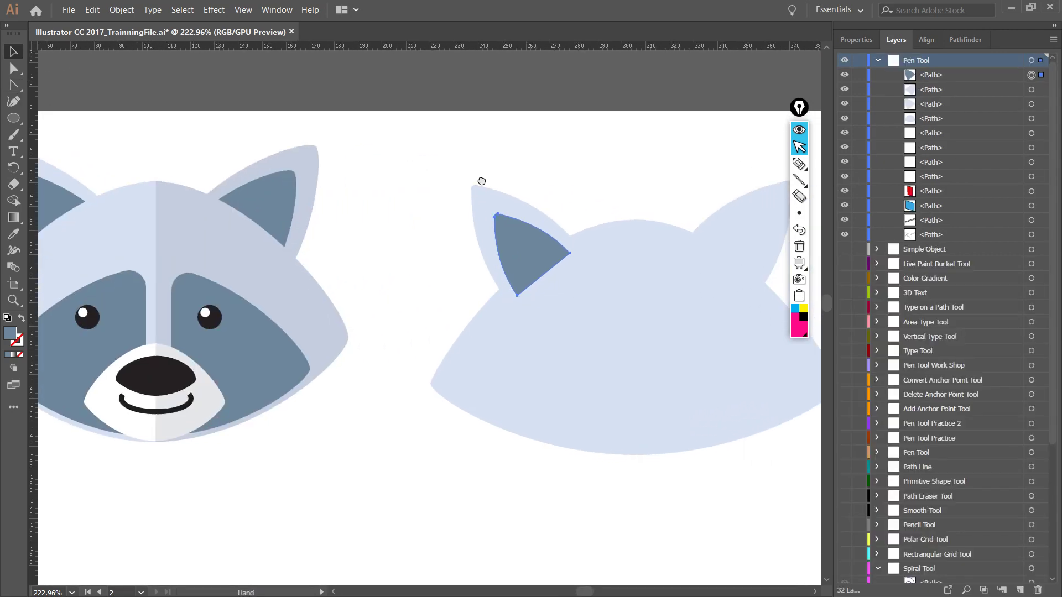
left_click(655, 196)
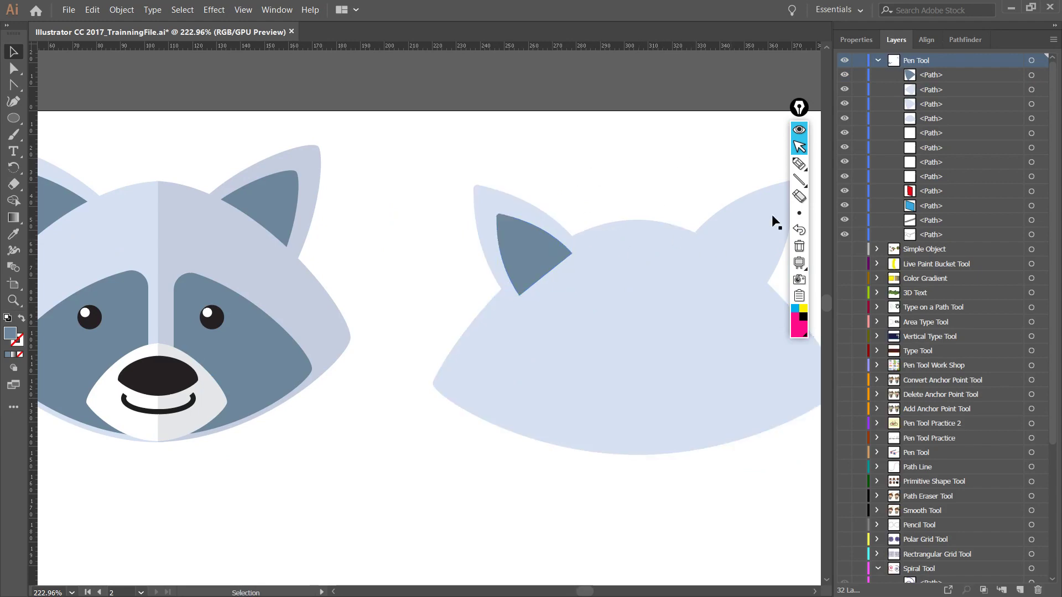
- Select the head shape and move its path to the top of the Pen Tool layer, above the ear paths
left_click(533, 241)
left_click(647, 283)
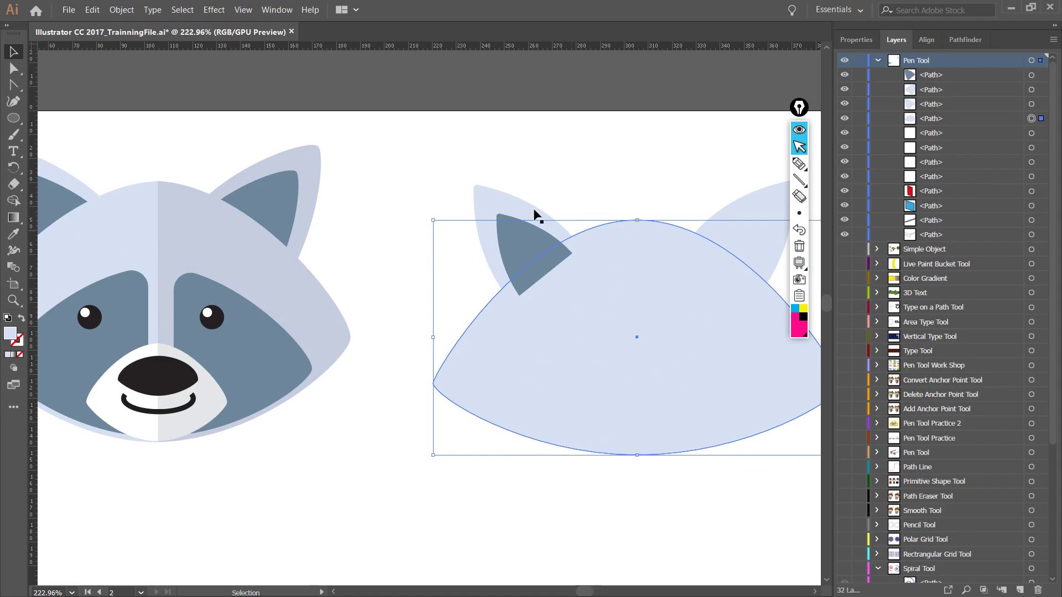
left_click(645, 211)
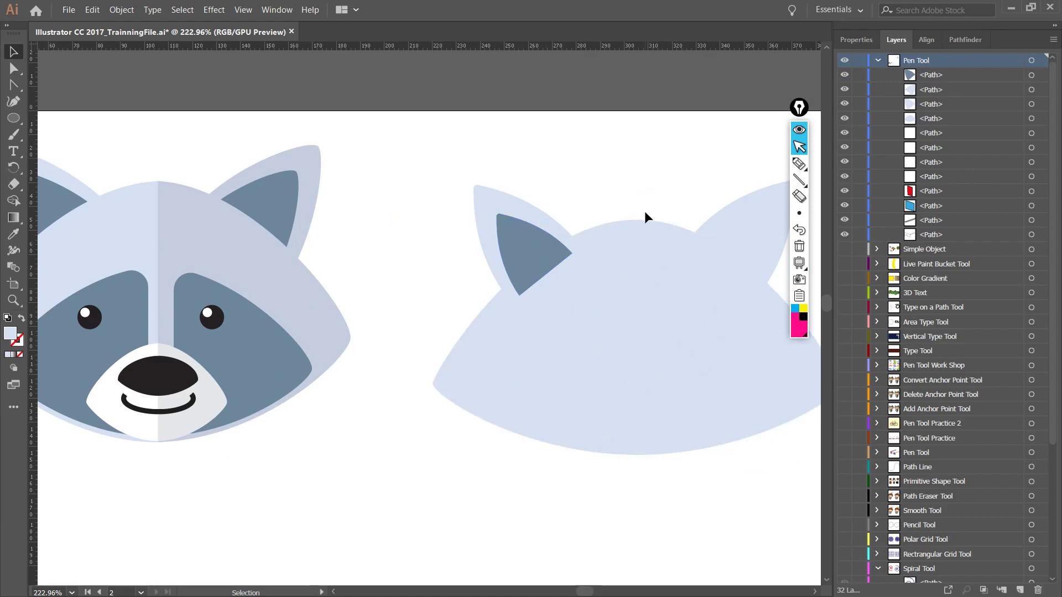
left_click(640, 256)
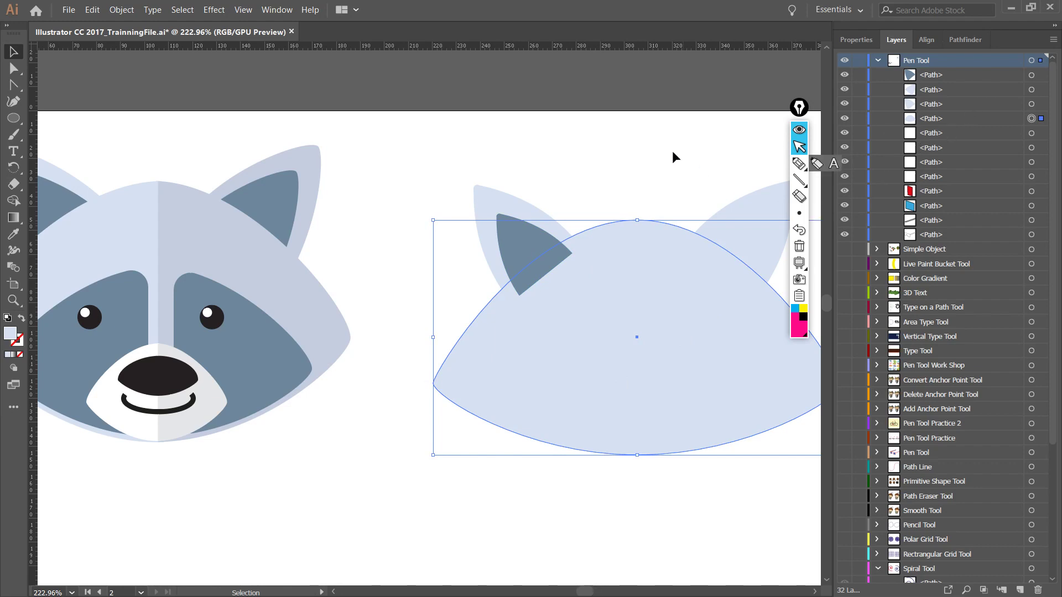
left_click(672, 152)
left_click(645, 249)
left_click(956, 118)
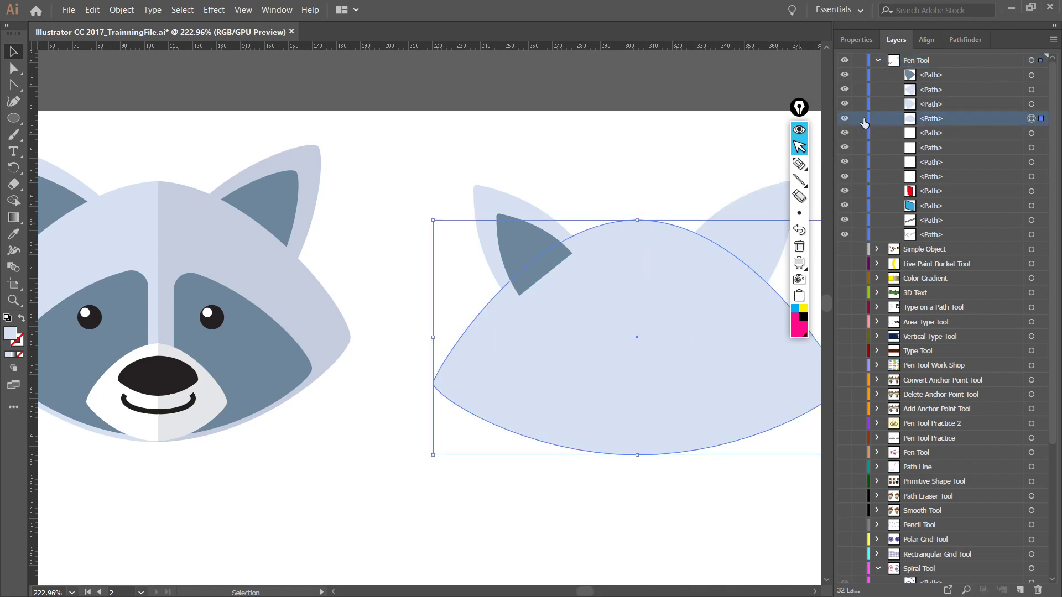
left_click(640, 210)
left_click(643, 240)
left_click_drag(650, 291, 584, 284)
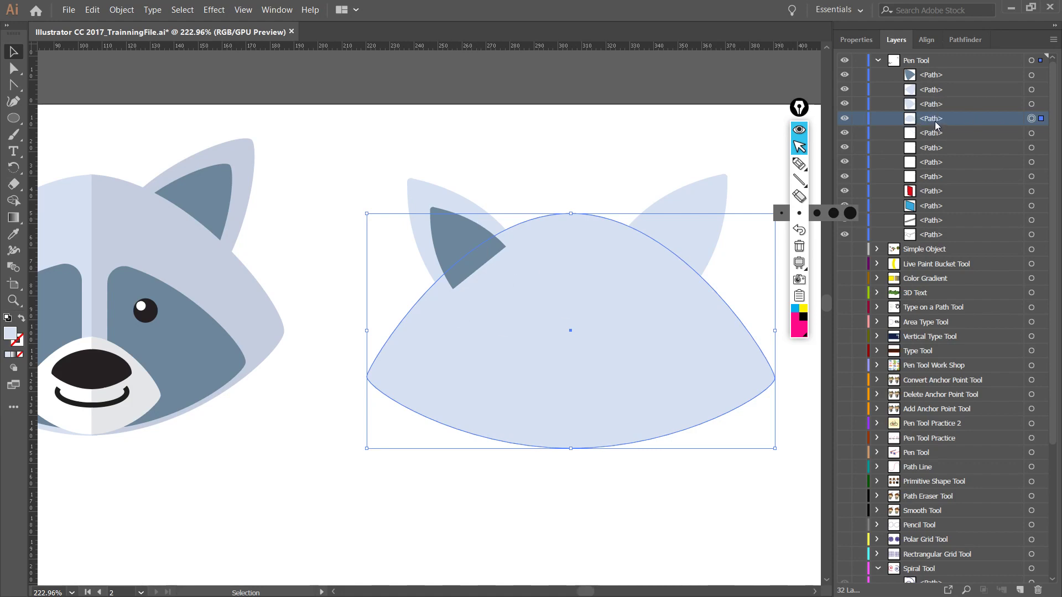
left_click_drag(939, 121, 943, 72)
left_click_drag(531, 178, 539, 177)
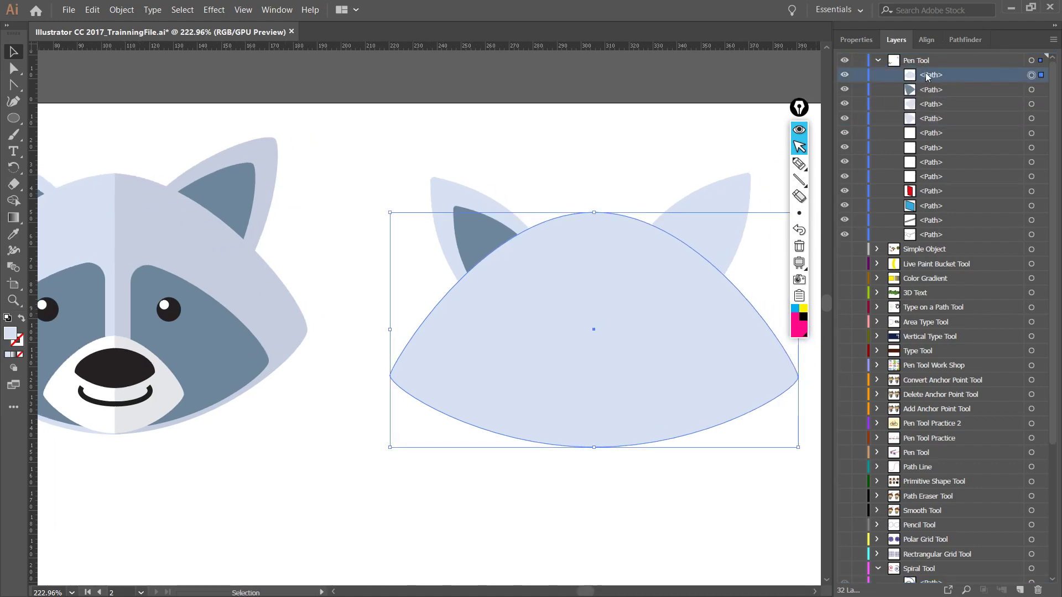
- Rename the head shape's path as Head and deselect the shape
left_click(629, 173)
left_click(566, 280)
left_click_drag(625, 280, 561, 276)
left_click(591, 153)
left_click(551, 272)
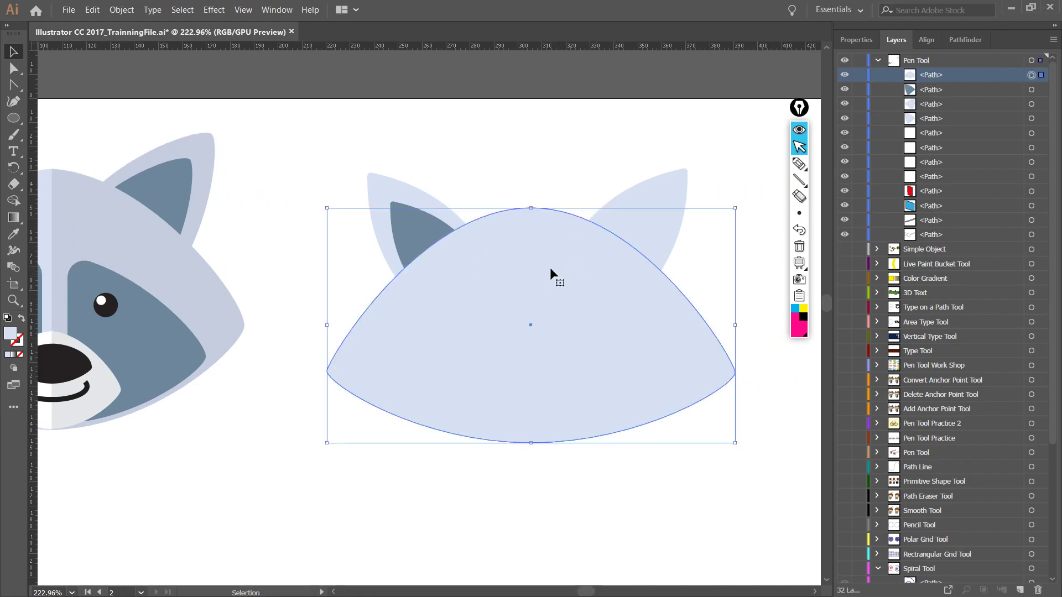
double_click(931, 76)
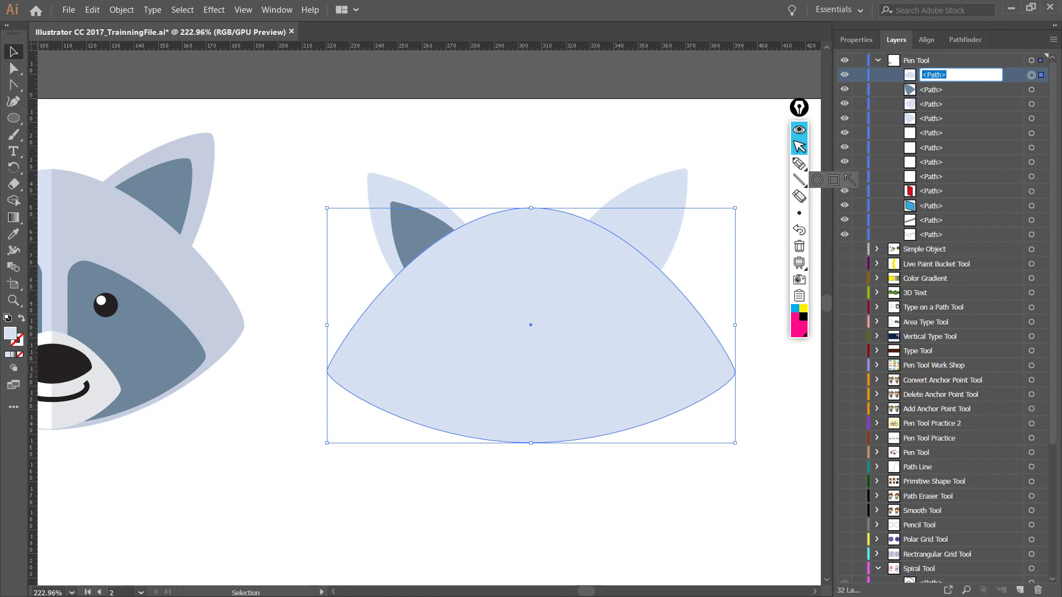
type("Head")
key("Return")
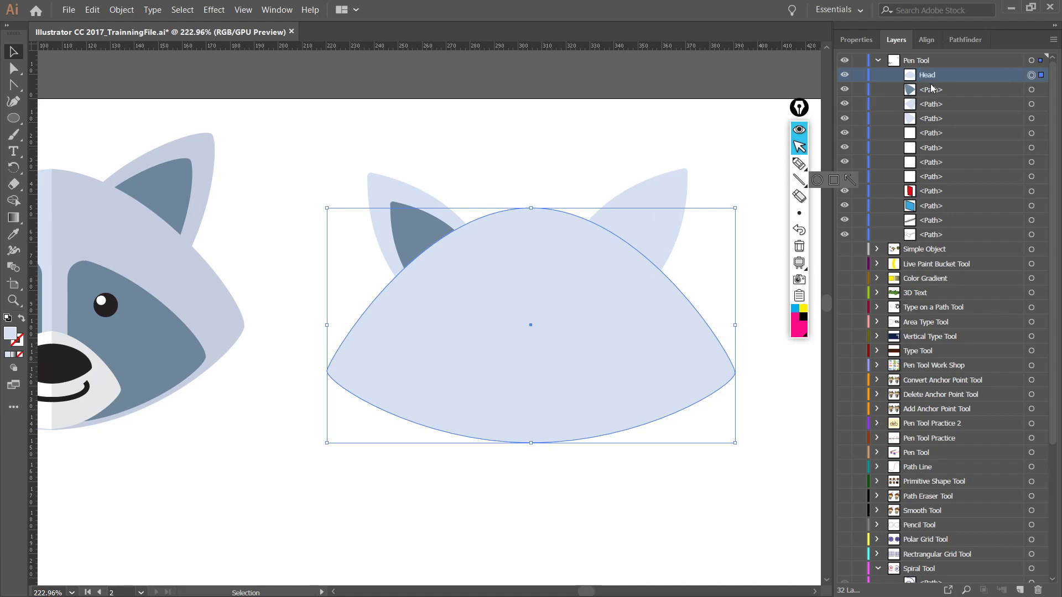
left_click_drag(501, 175, 526, 173)
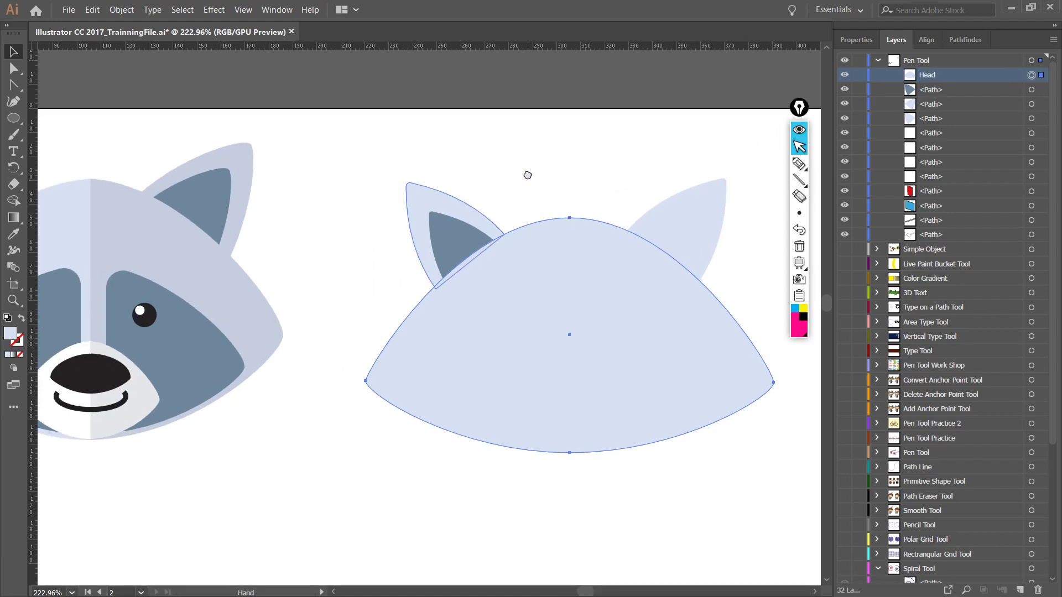
left_click(606, 191)
left_click(581, 263)
left_click(530, 202)
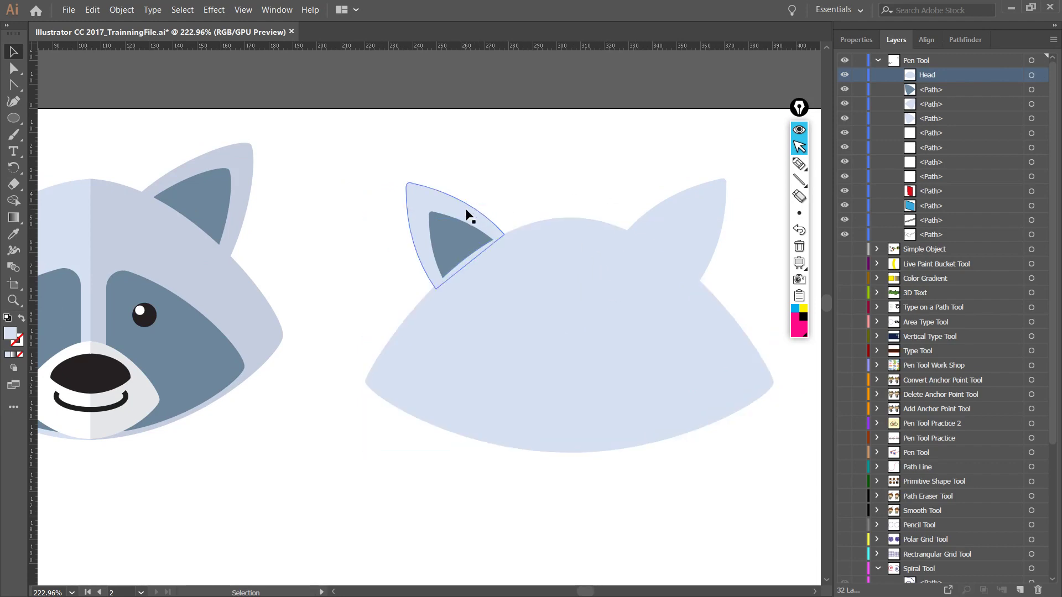
- Select the large left ear, rename its path as Left_Ear, and deselect it
left_click(463, 230)
left_click(538, 194)
left_click(476, 220)
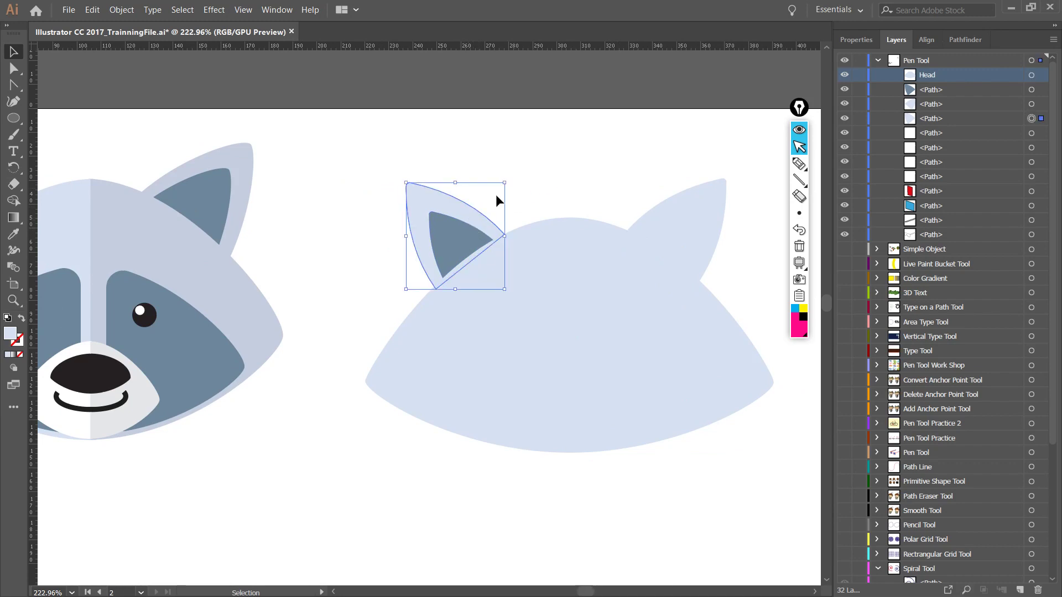
left_click(600, 166)
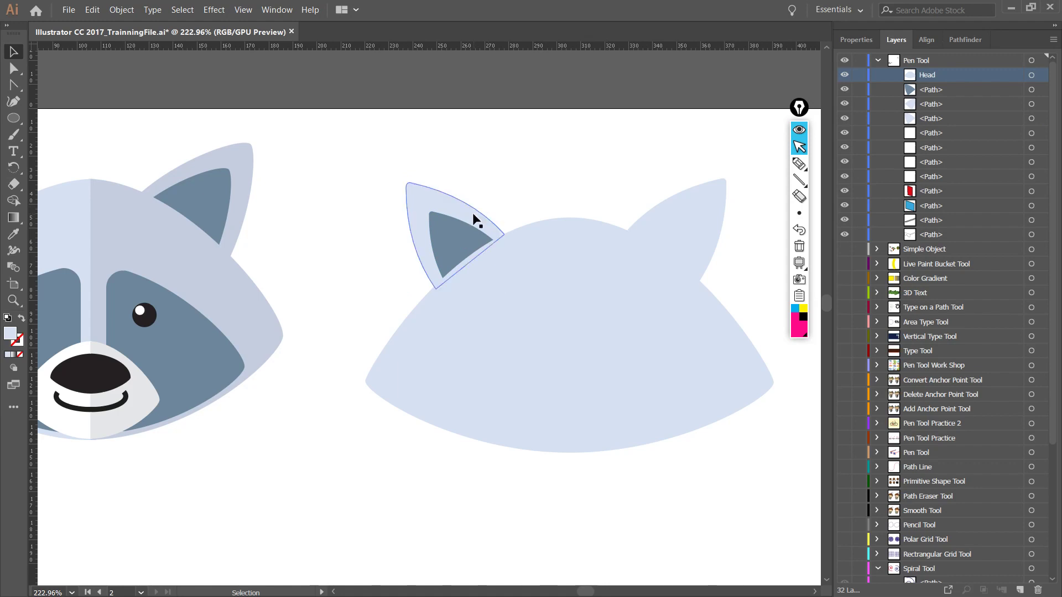
left_click(474, 218)
left_click(552, 190)
left_click(472, 221)
left_click(799, 213)
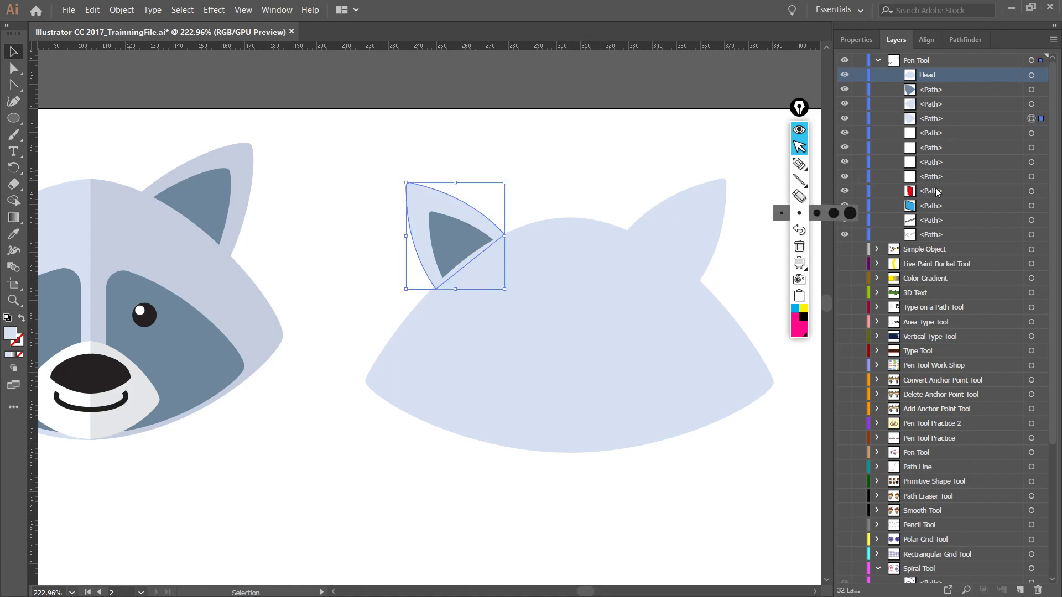
double_click(940, 118)
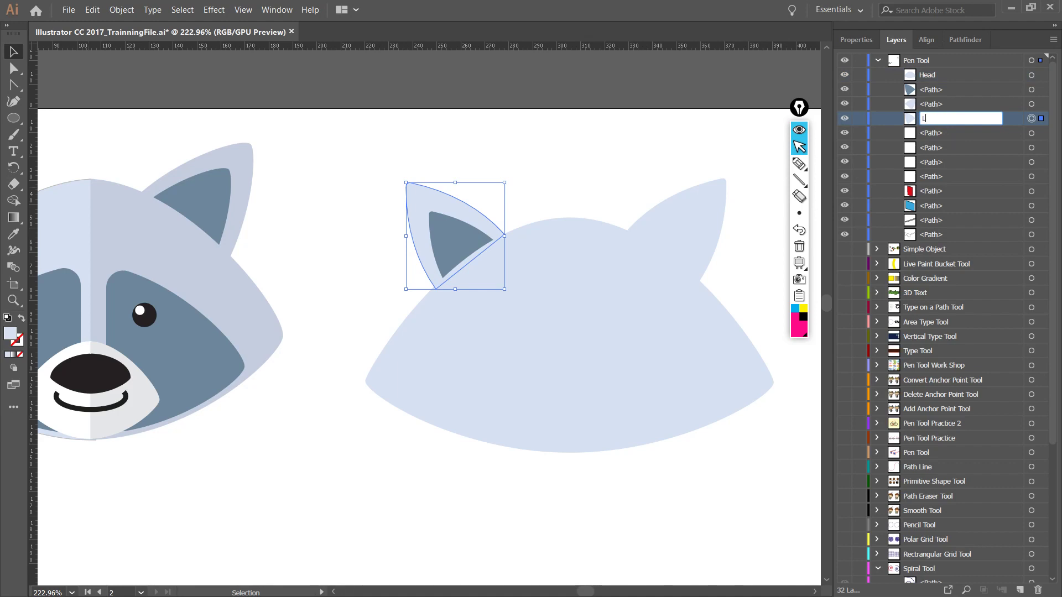
type("Left_Ear")
key("Return")
left_click(612, 187)
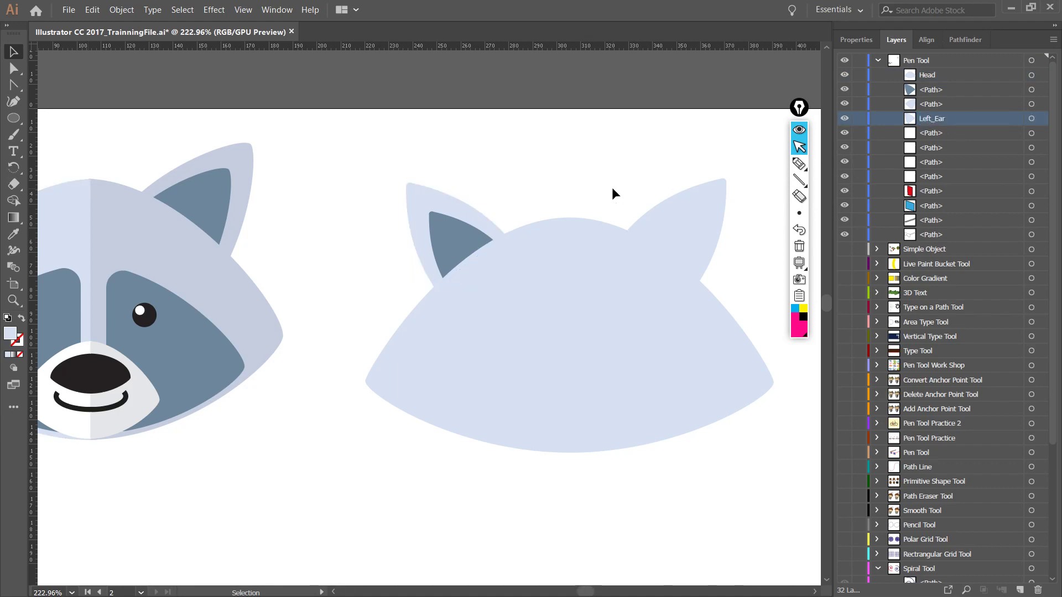
- Select the dark inner left ear, rename its path as Left_Ear, and deselect it
left_click(443, 243)
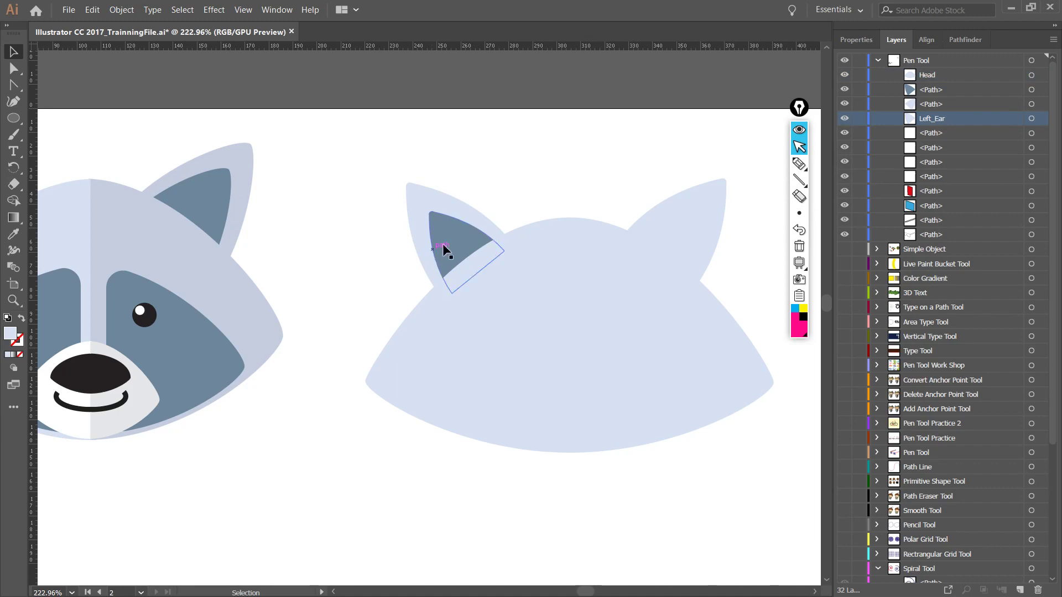
double_click(942, 91)
type("Lear")
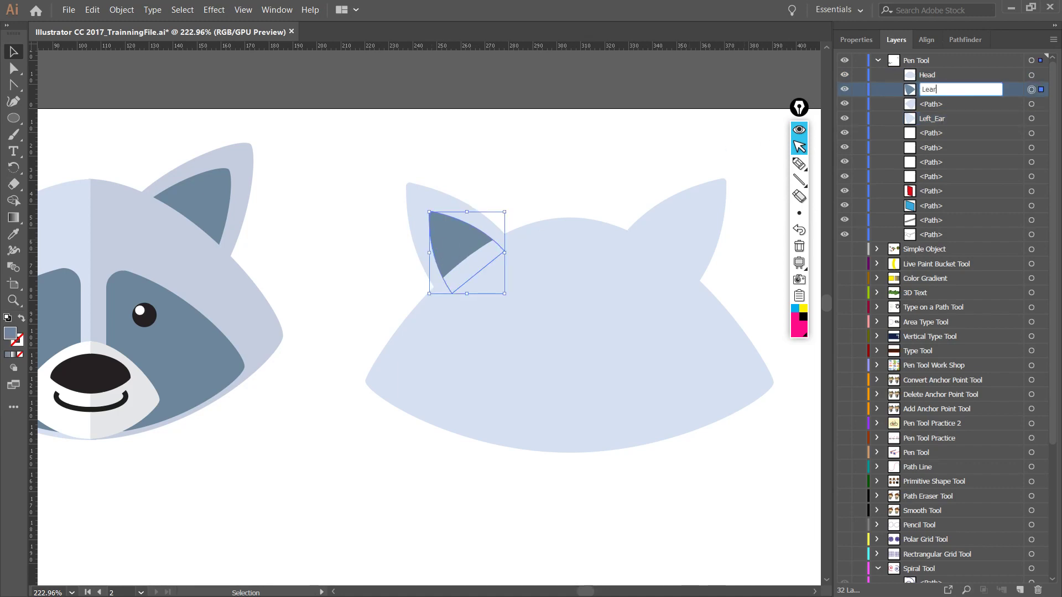
type("ft_E")
key("Return")
left_click(551, 160)
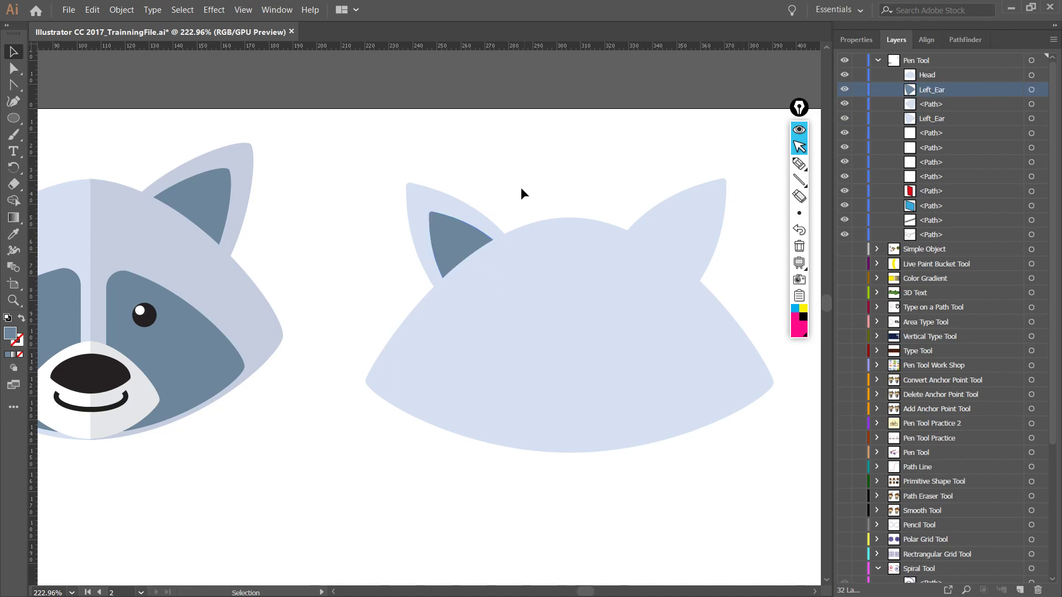
- Group the left ear's outer and inner shapes and deselect the group
left_click(453, 231)
left_click(452, 231, "shift")
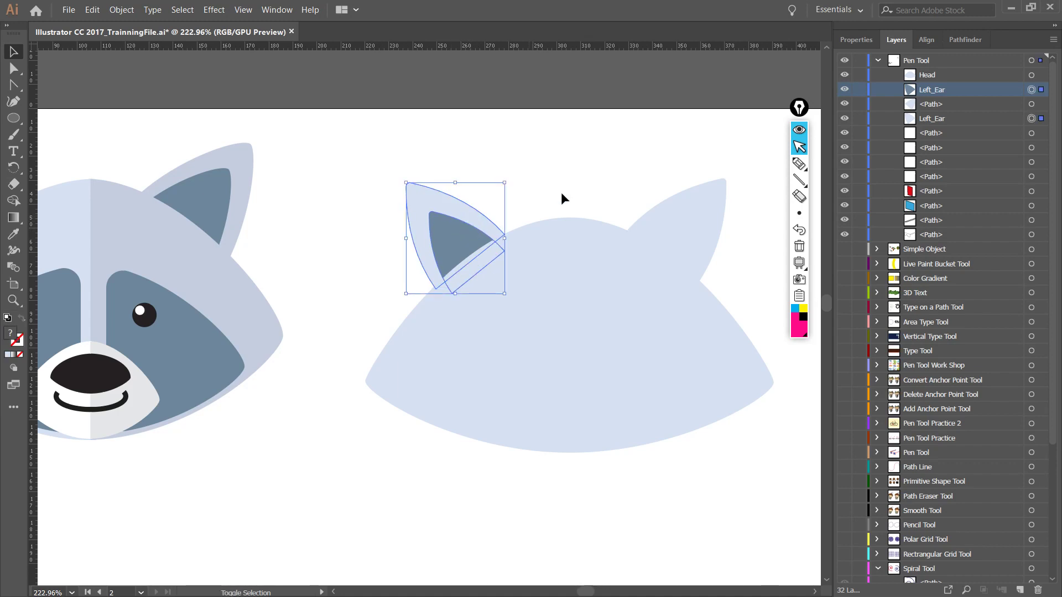
left_click(561, 192)
left_click(460, 209)
left_click(451, 230, "shift")
left_click(537, 208)
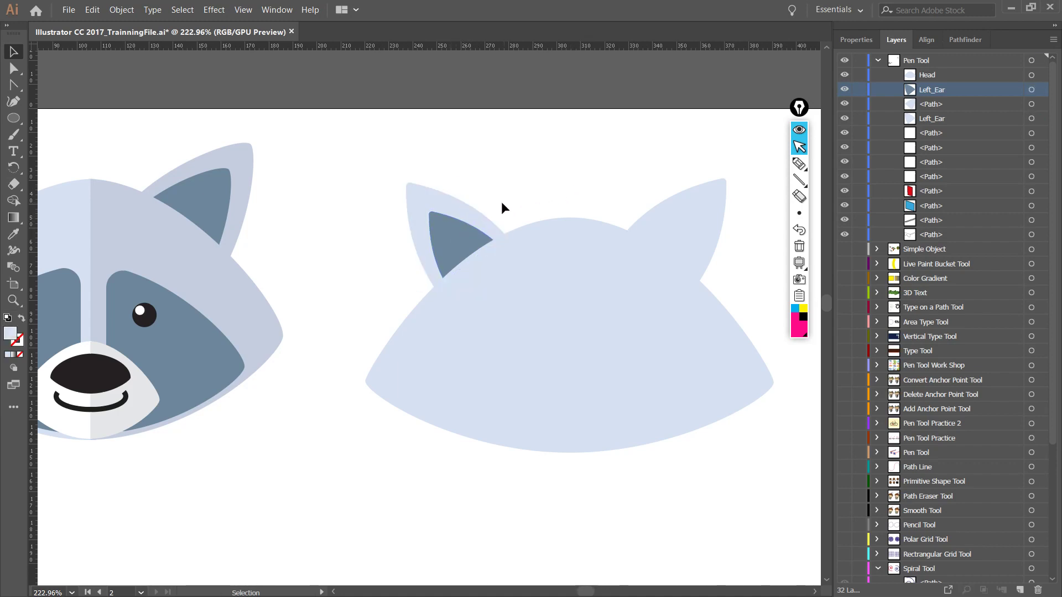
left_click(465, 219)
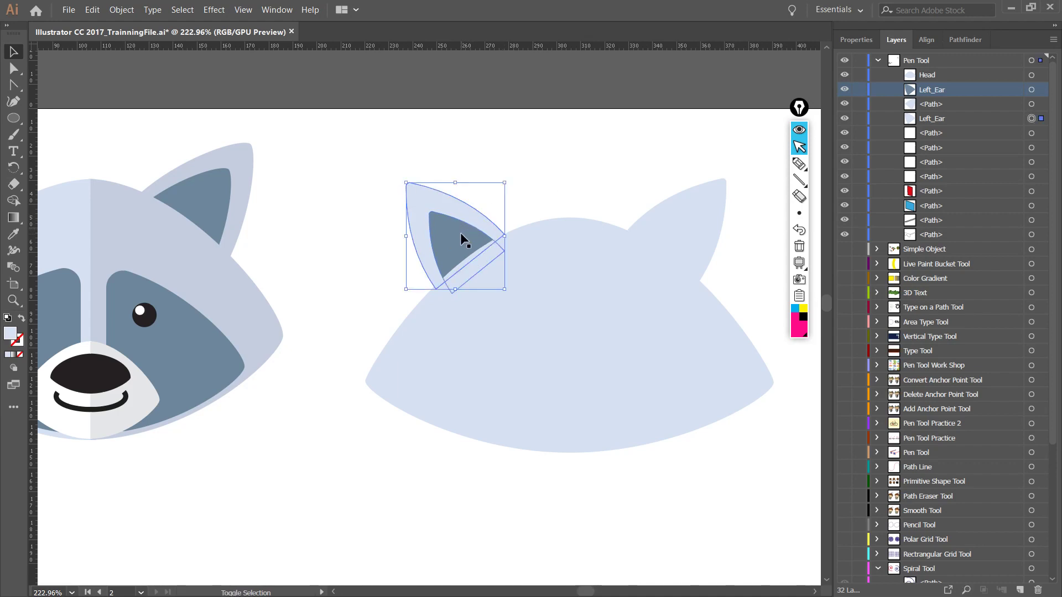
left_click(461, 234, "shift")
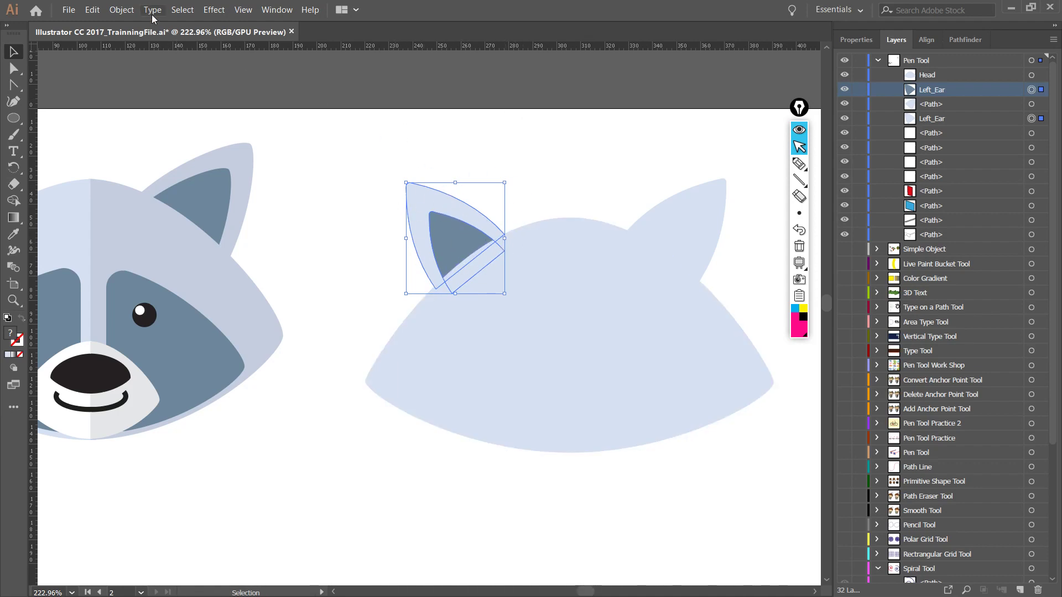
left_click(122, 10)
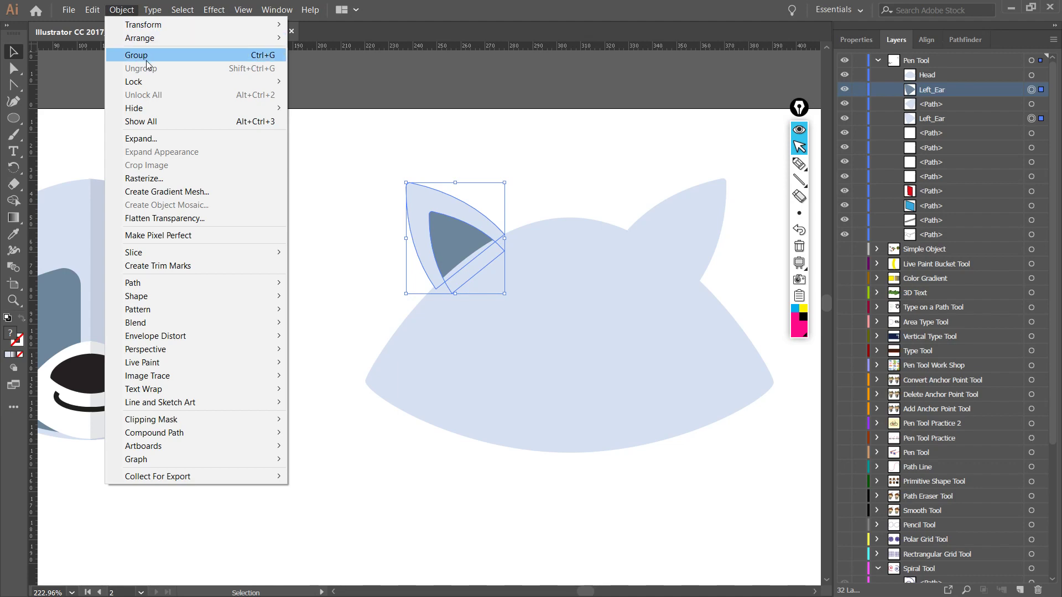
left_click(251, 55)
left_click(343, 163)
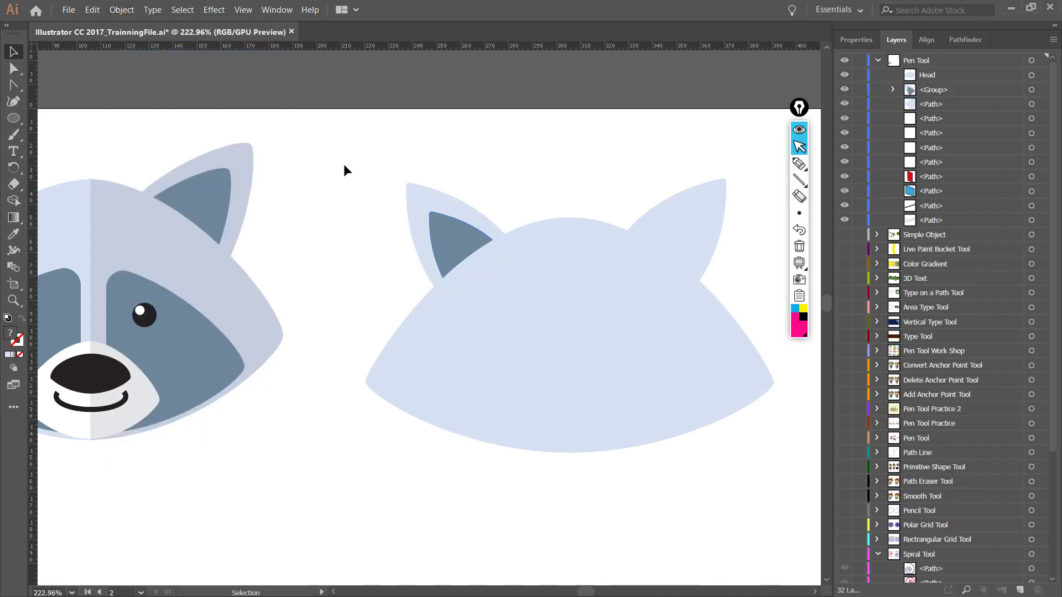
- Select and deselect the grouped left ear several times to check that both shapes are picked together
left_click(459, 200)
left_click(523, 172)
left_click(467, 218)
left_click(557, 171)
left_click(463, 219)
left_click(534, 180)
left_click(492, 206)
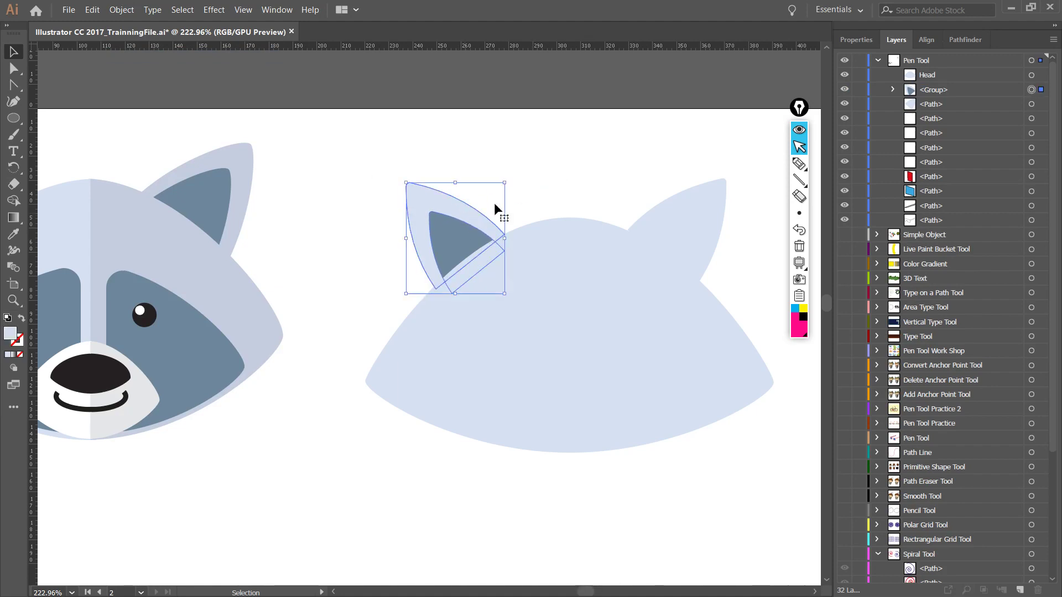
- Expand the left ear's group and toggle the visibility of its paths to examine what each one contains
left_click(894, 91)
left_click(893, 90)
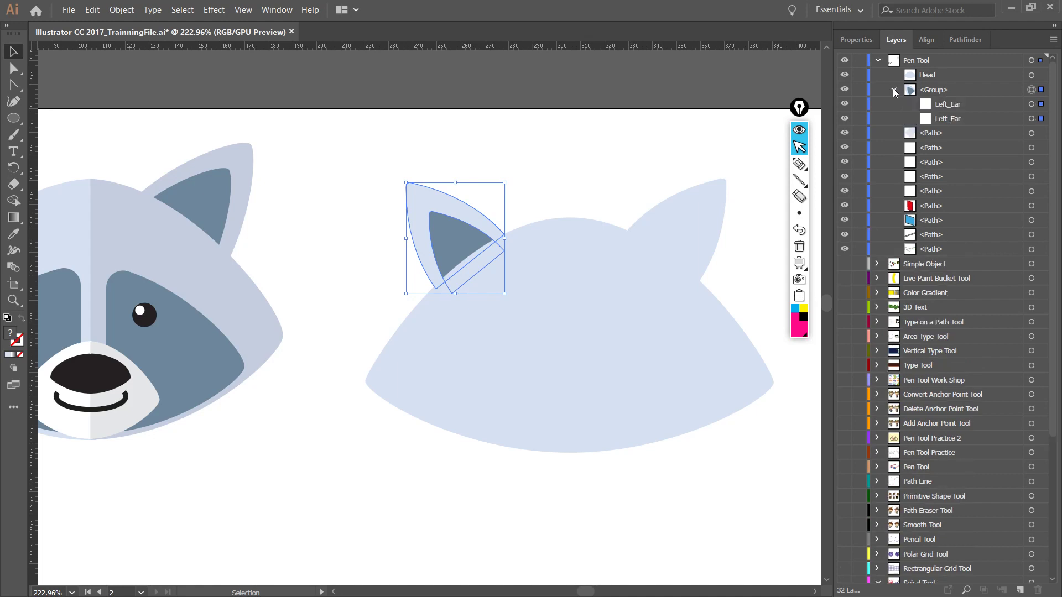
left_click(894, 90)
left_click(893, 89)
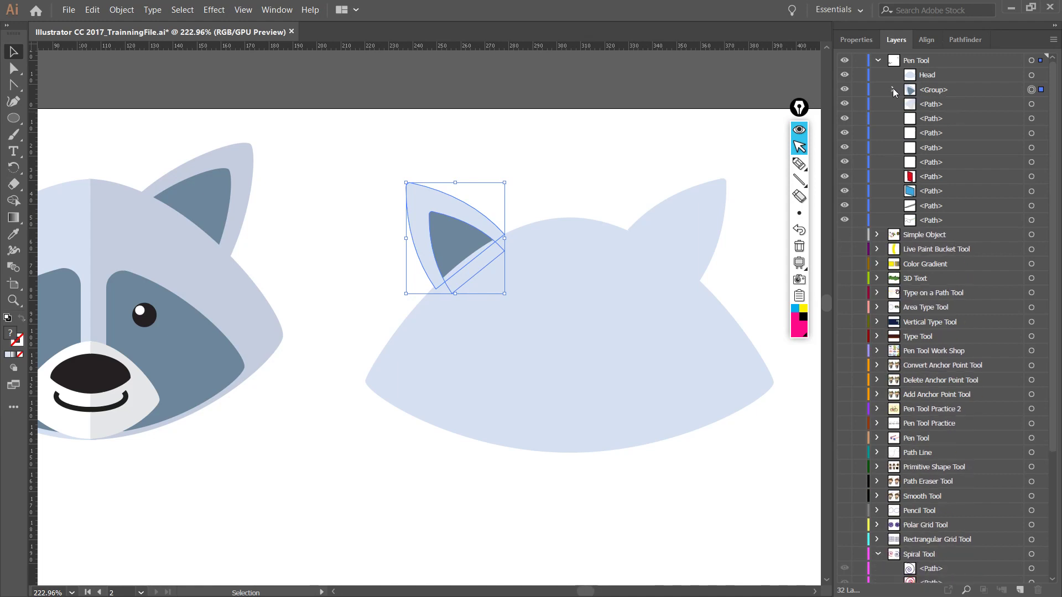
left_click(945, 107)
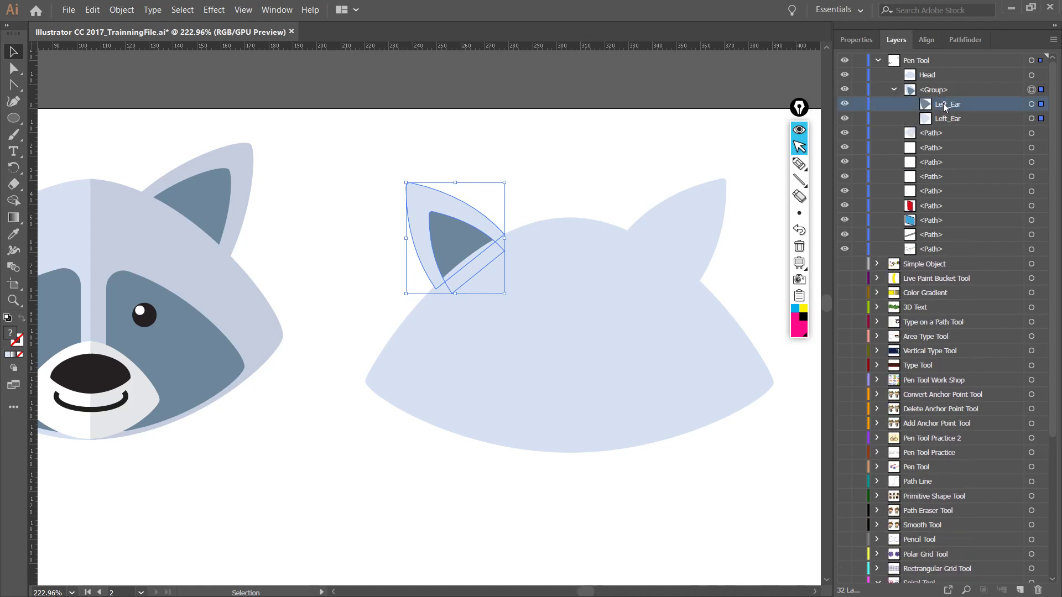
left_click(844, 105)
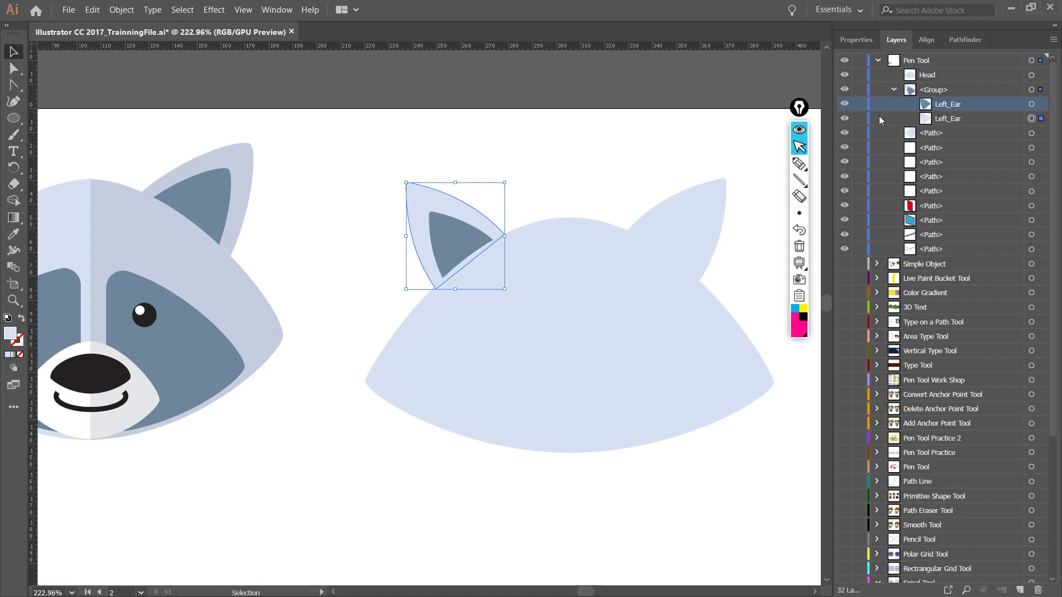
left_click(956, 119)
left_click(843, 119)
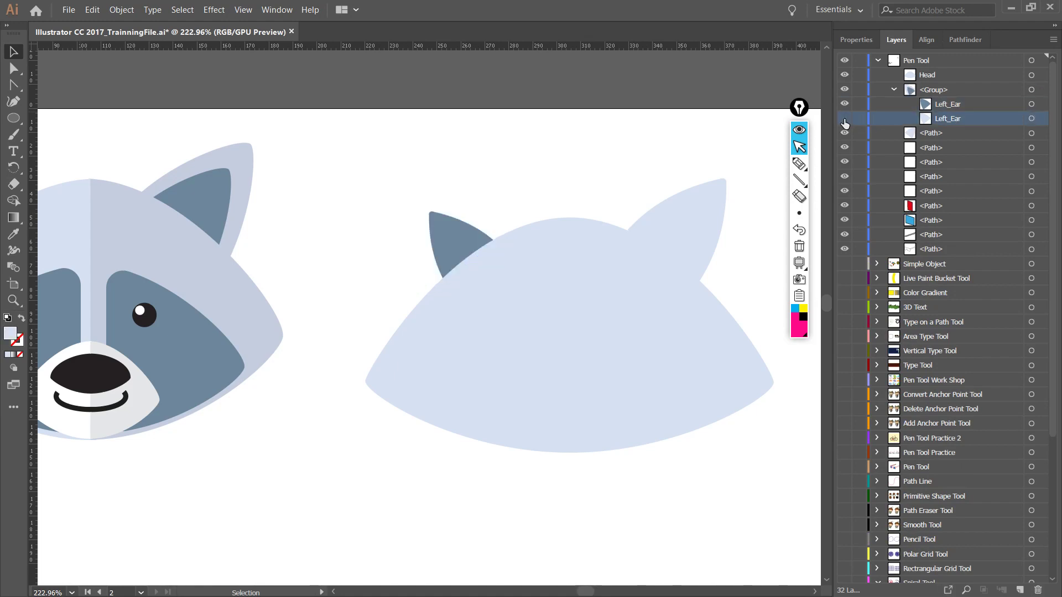
left_click(844, 119)
left_click(844, 119)
left_click(844, 119)
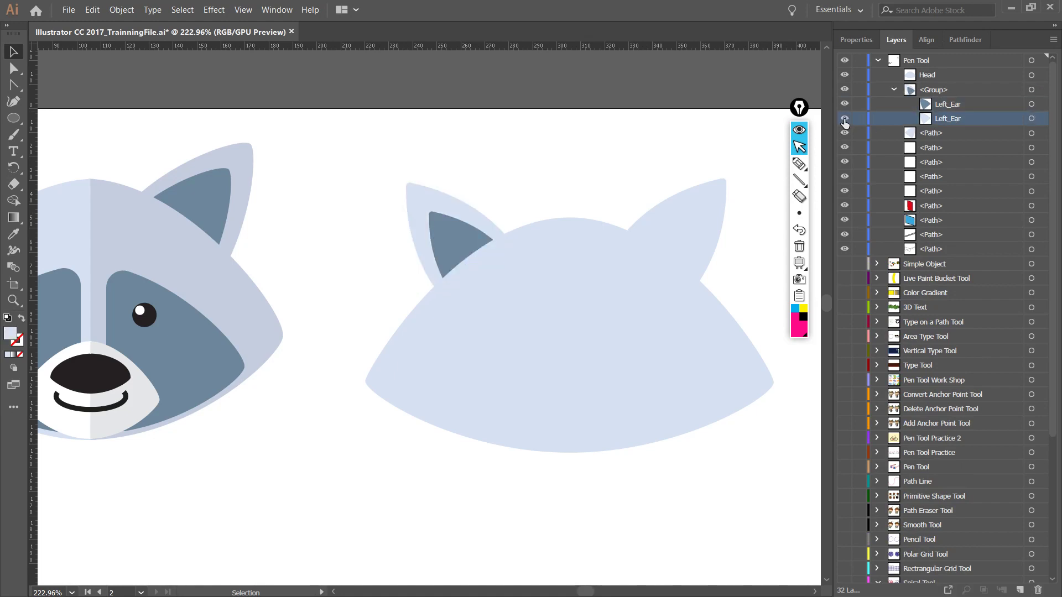
left_click(843, 119)
left_click(843, 119)
- Rename the left ear's group as Left_Ear_Grp and collapse it
double_click(933, 88)
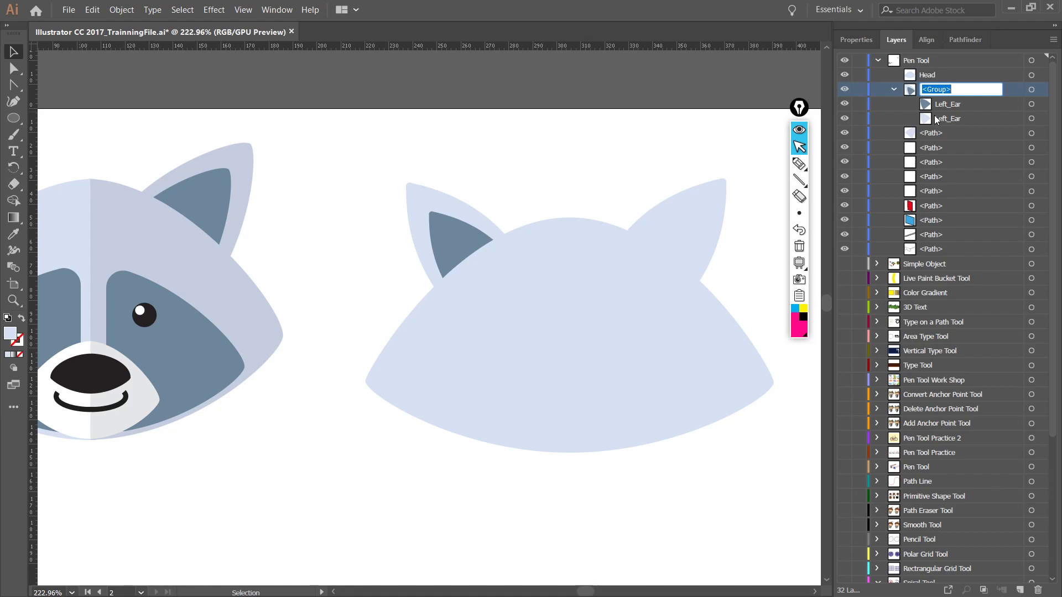
type("Left_Ear_Grp")
key("Return")
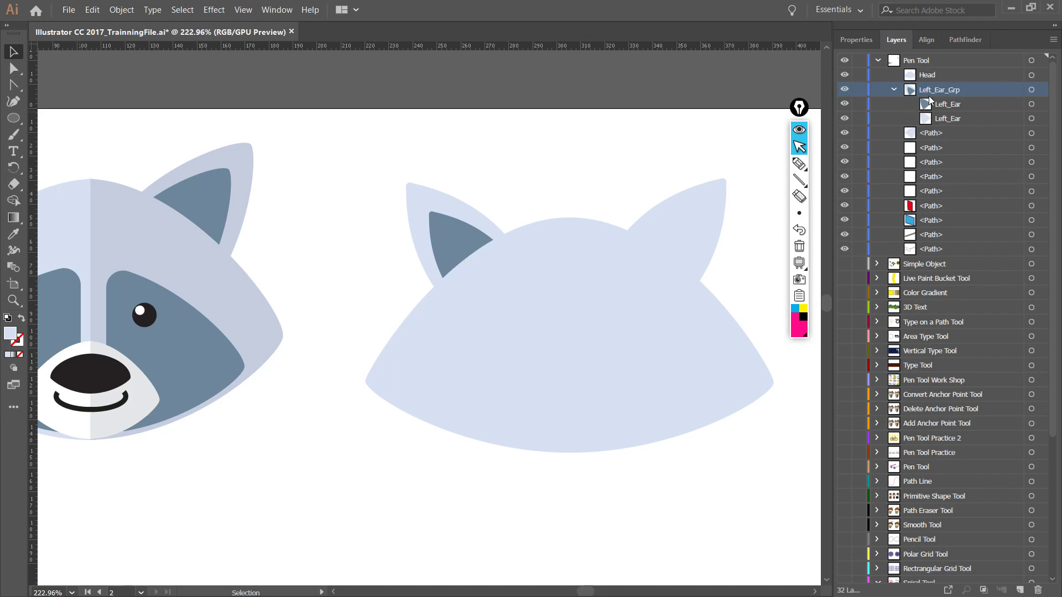
left_click(894, 90)
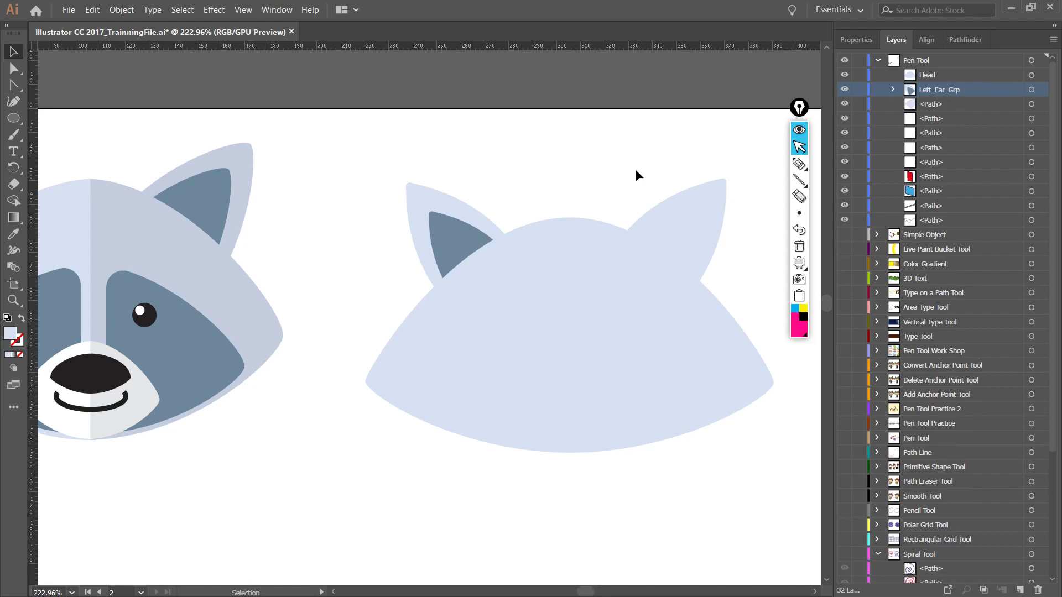
- Copy the large right ear and paste a duplicate into the Pen Tool layer
scroll(585, 177, "right", 3)
left_click(623, 215)
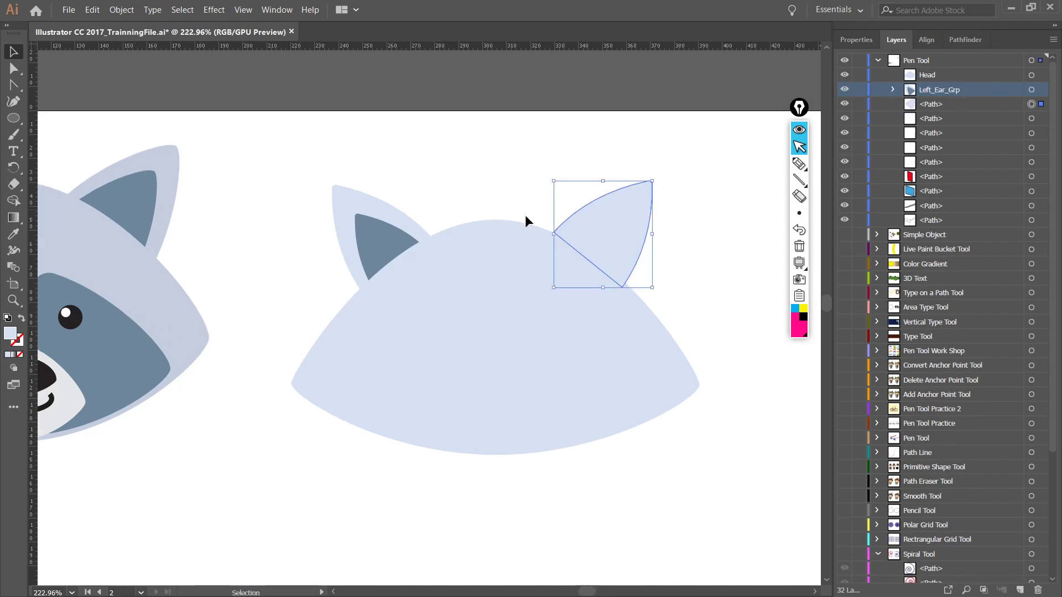
left_click(729, 166)
left_click(630, 224)
key("a")
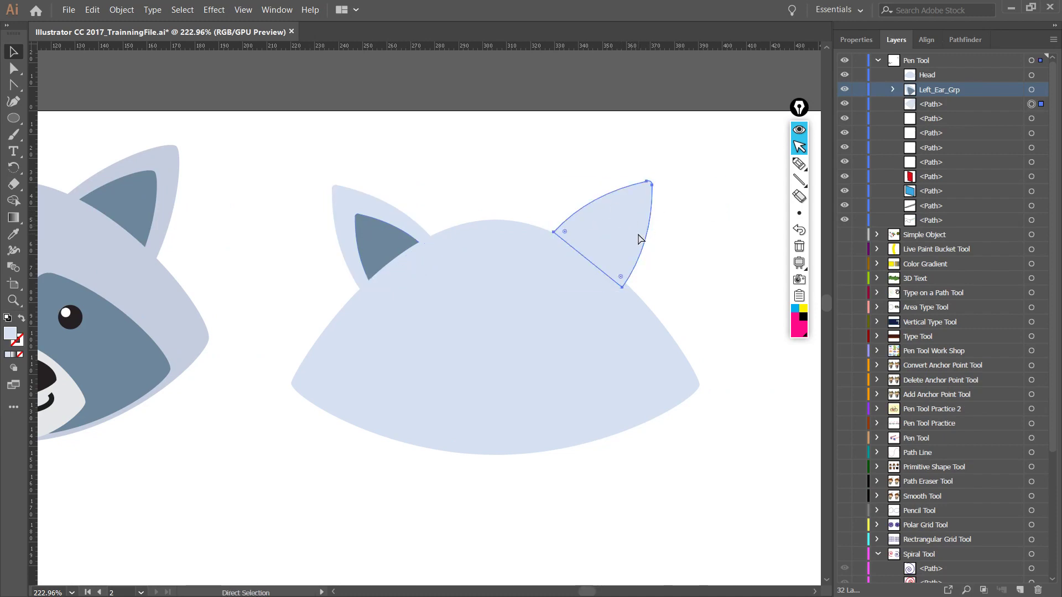
key("ctrl+v")
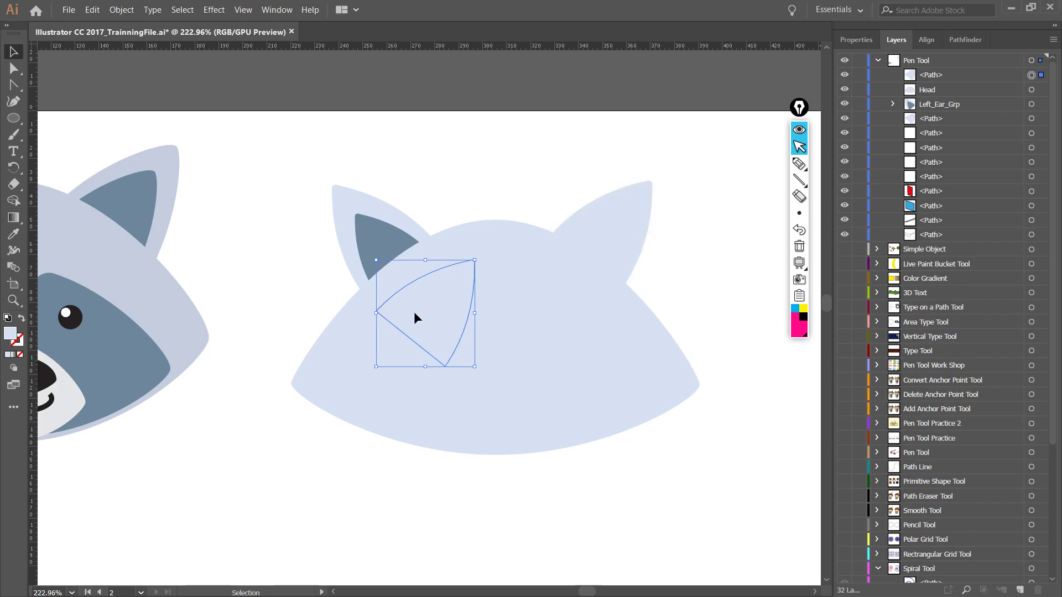
- Place the pasted copy over the right ear, scale it down to fit inside the ear, and deselect it
left_click_drag(415, 313, 576, 258)
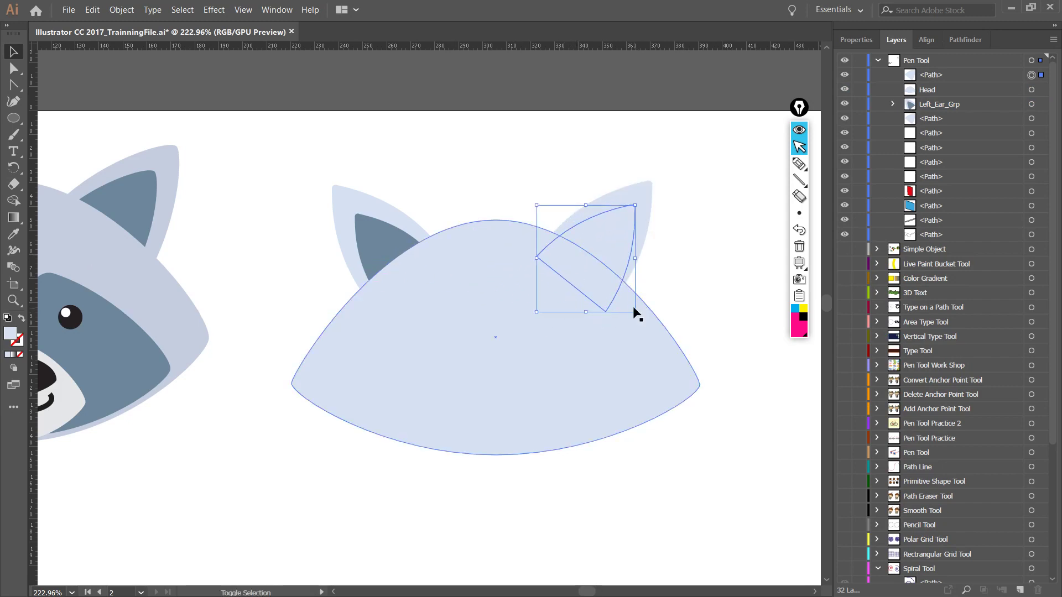
mouse_move(637, 313)
left_mouse_down()
mouse_move(614, 290)
mouse_move(643, 310)
left_mouse_up()
left_click_drag(615, 246, 619, 216)
left_click(728, 267)
- Try to fill the right inner ear with the reference raccoon's dark ear color using the Eyedropper
left_click(612, 234)
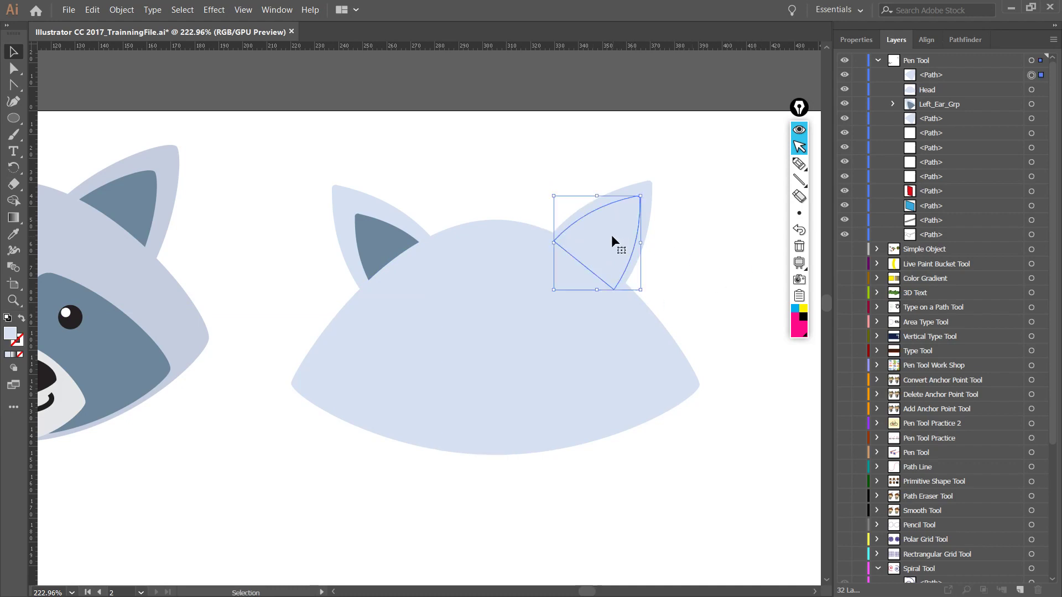
left_click_drag(224, 175, 277, 178)
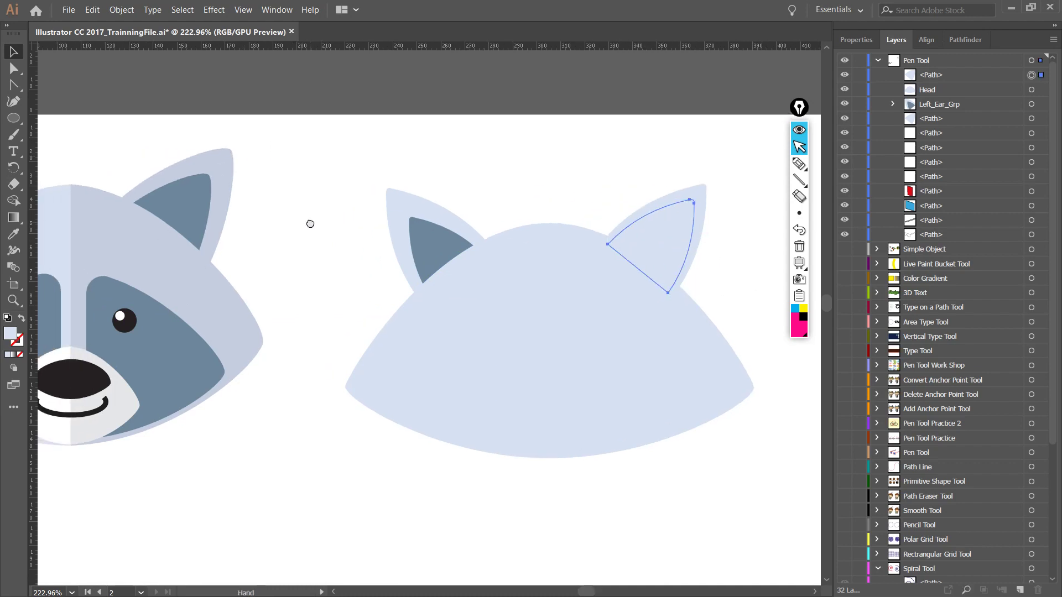
left_click(13, 238)
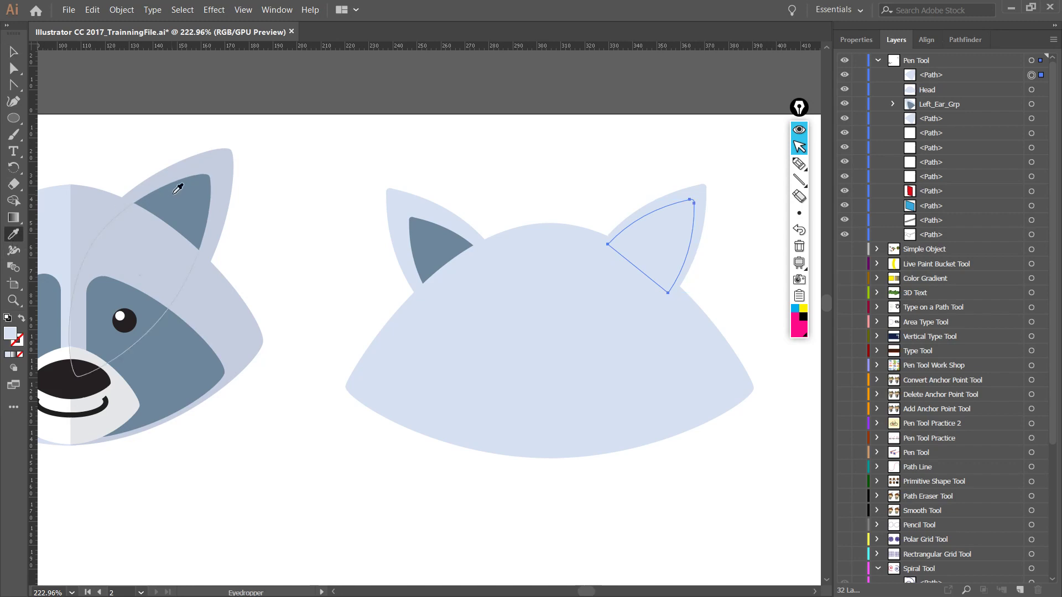
left_click(196, 199)
left_click(499, 171)
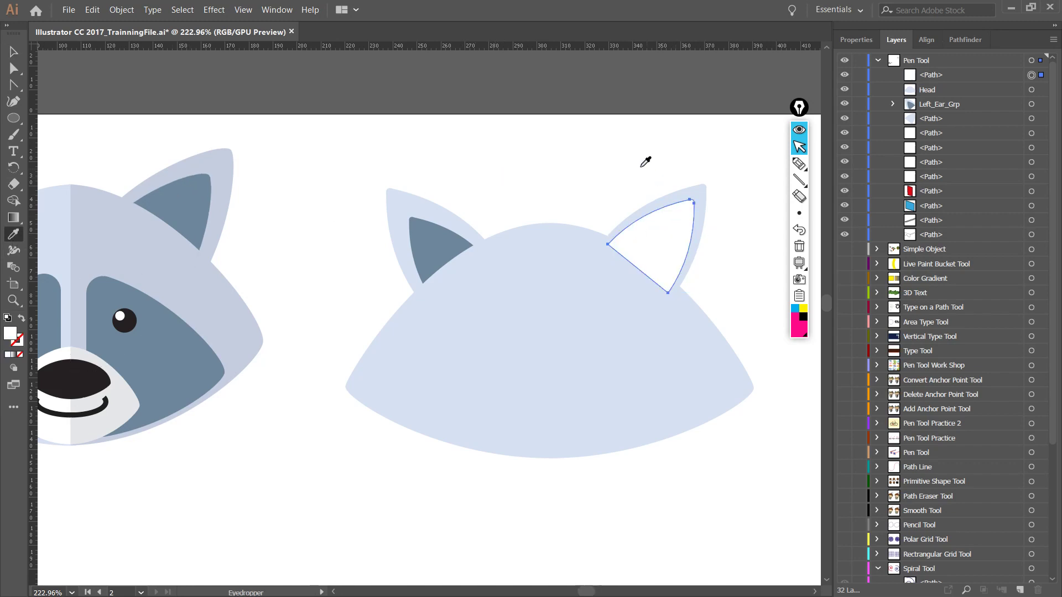
key("v")
left_click(674, 182)
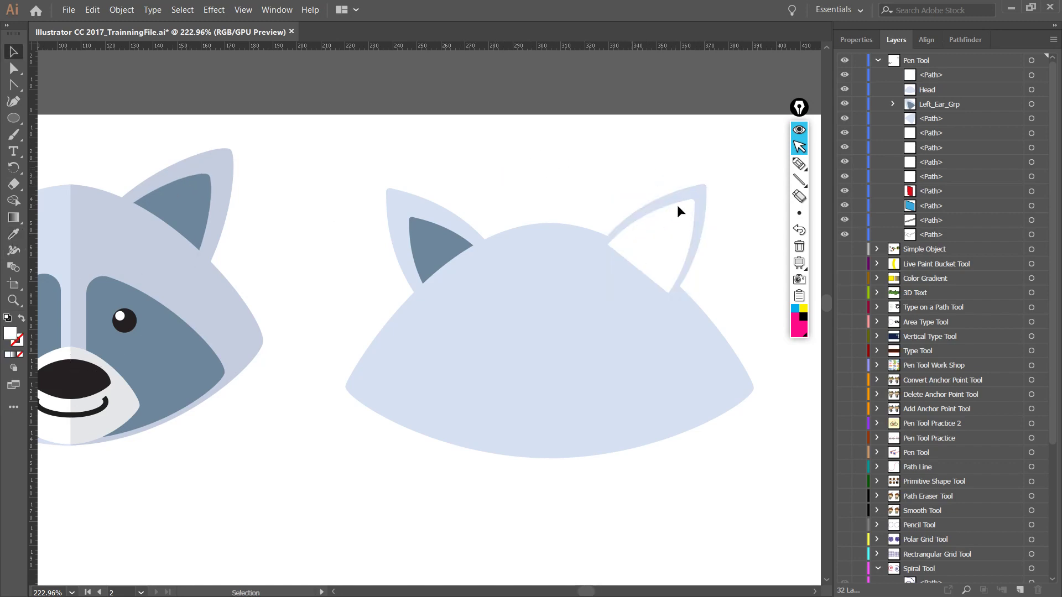
- Move the Head path to the top of the Pen Tool layer, above the right inner ear's path
left_click(677, 208)
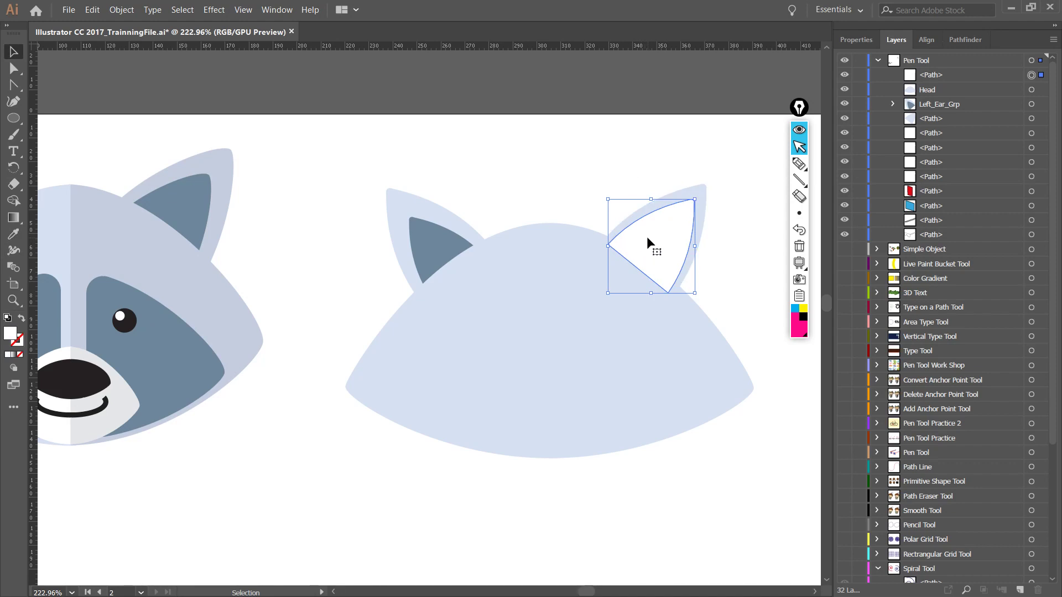
left_click(716, 187)
left_click(686, 218)
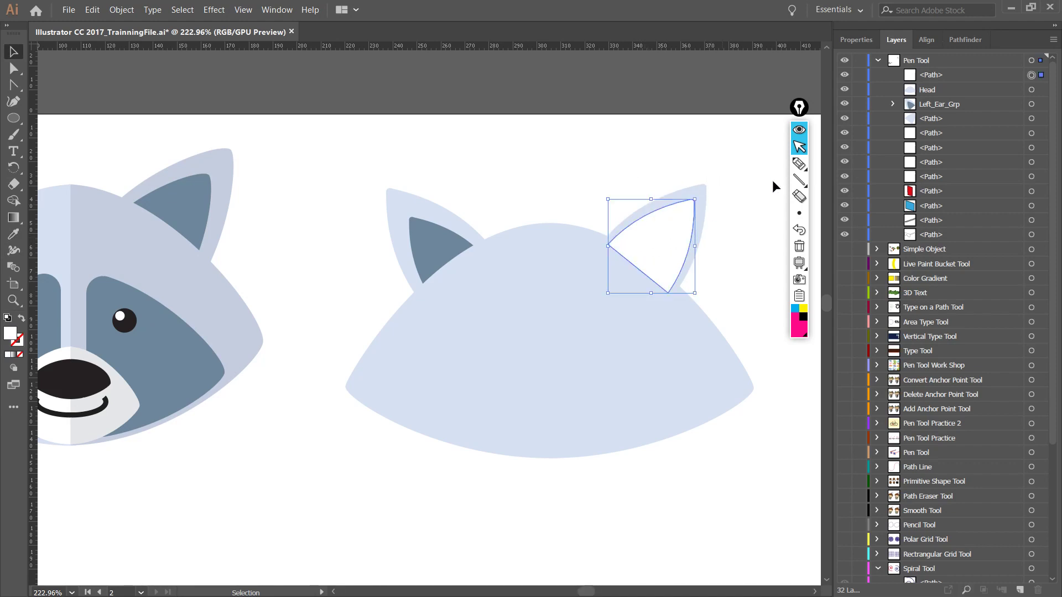
left_click(691, 173)
left_click(665, 232)
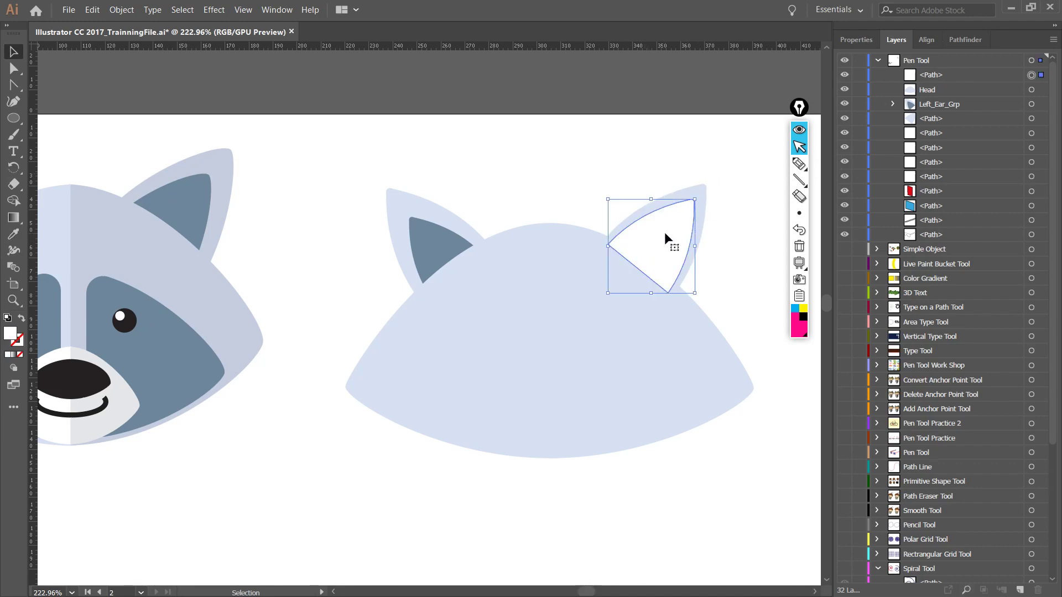
left_click(941, 77)
left_click(932, 92)
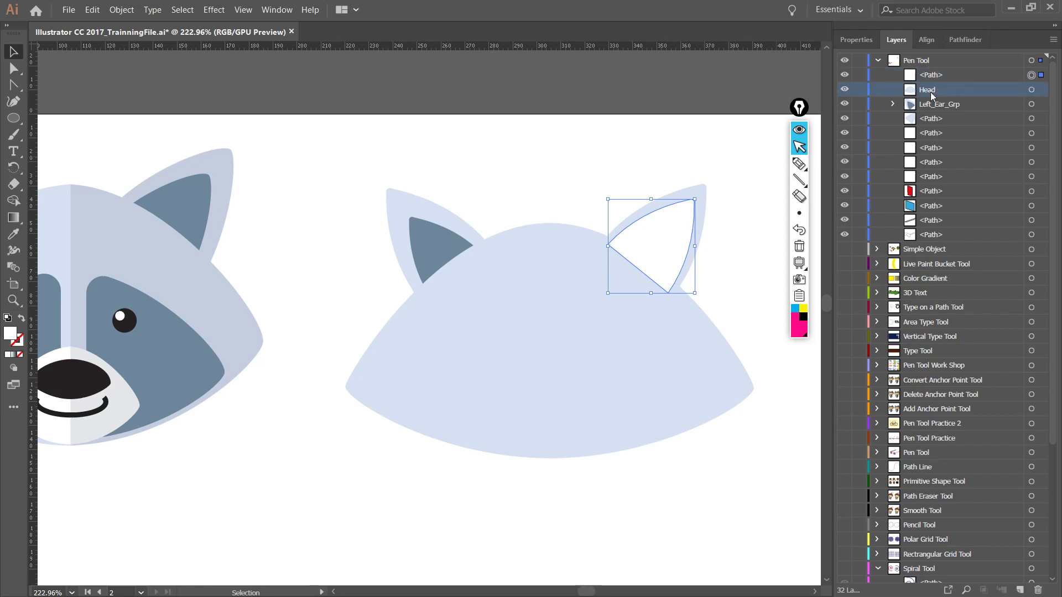
left_click_drag(934, 95, 939, 76)
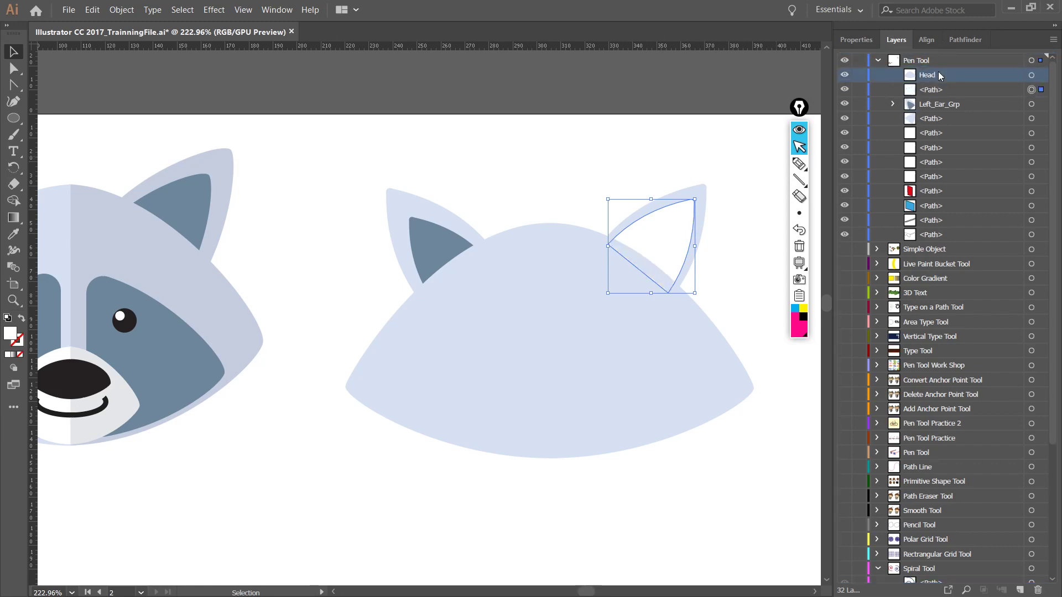
- Fill the right inner ear with the left inner ear's dark blue-gray color using the Eyedropper, and deselect it
left_click(605, 216)
left_click(667, 220)
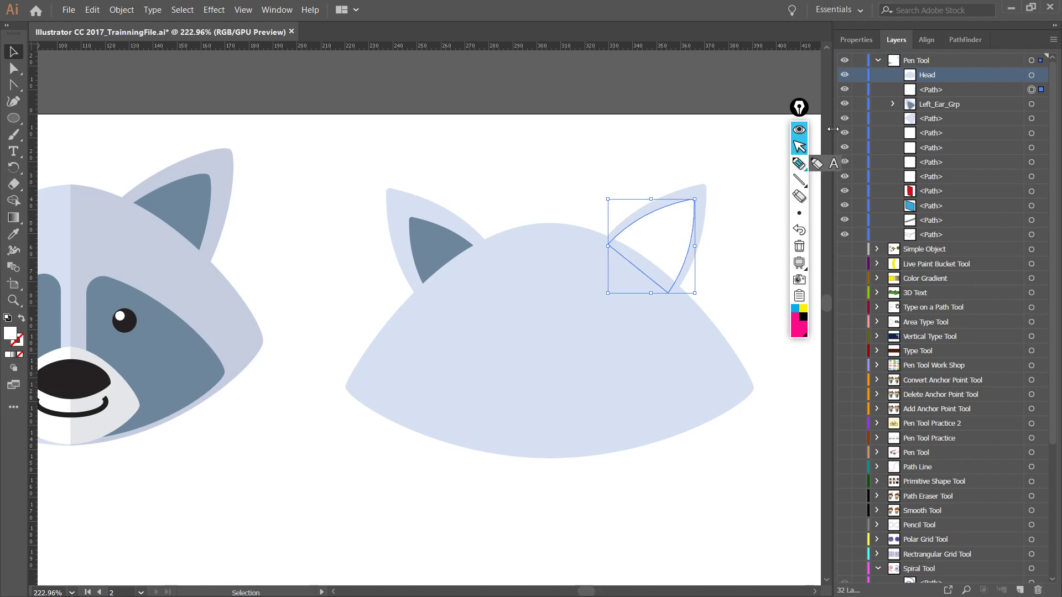
left_click(14, 234)
left_click(433, 238)
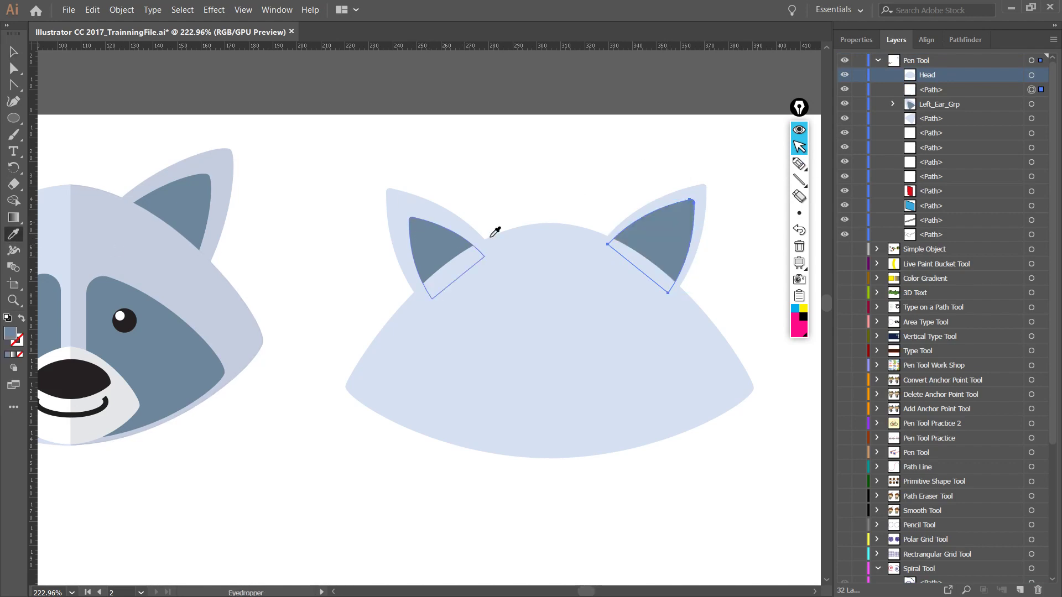
left_click(10, 57)
left_click(380, 195)
key("space")
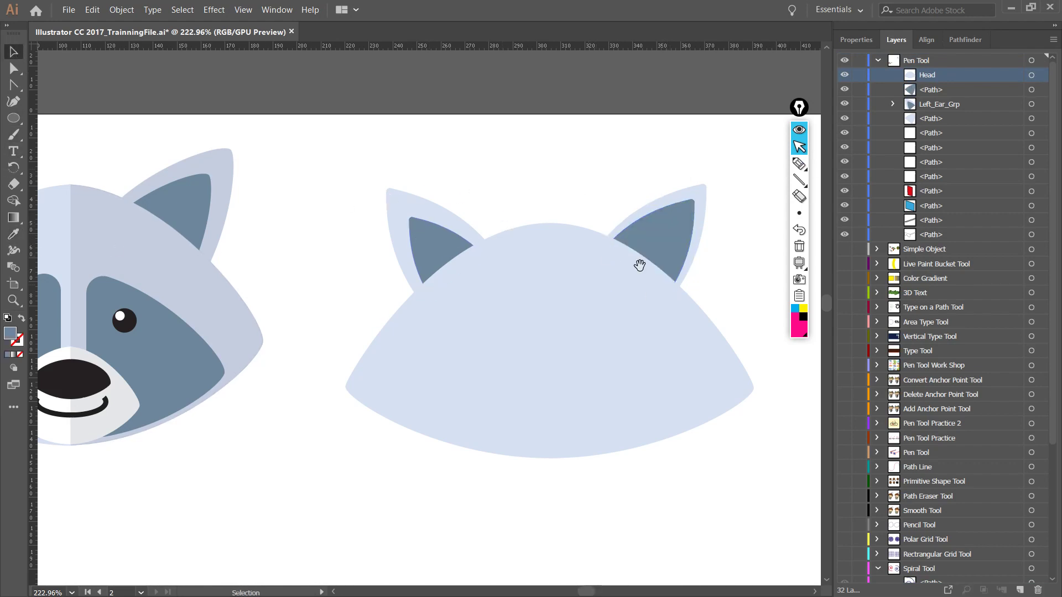
left_click_drag(564, 227, 632, 191)
mouse_move(733, 203)
left_mouse_down()
mouse_move(721, 209)
mouse_move(732, 211)
mouse_move(730, 191)
left_mouse_up()
left_click(651, 142)
left_click(698, 141)
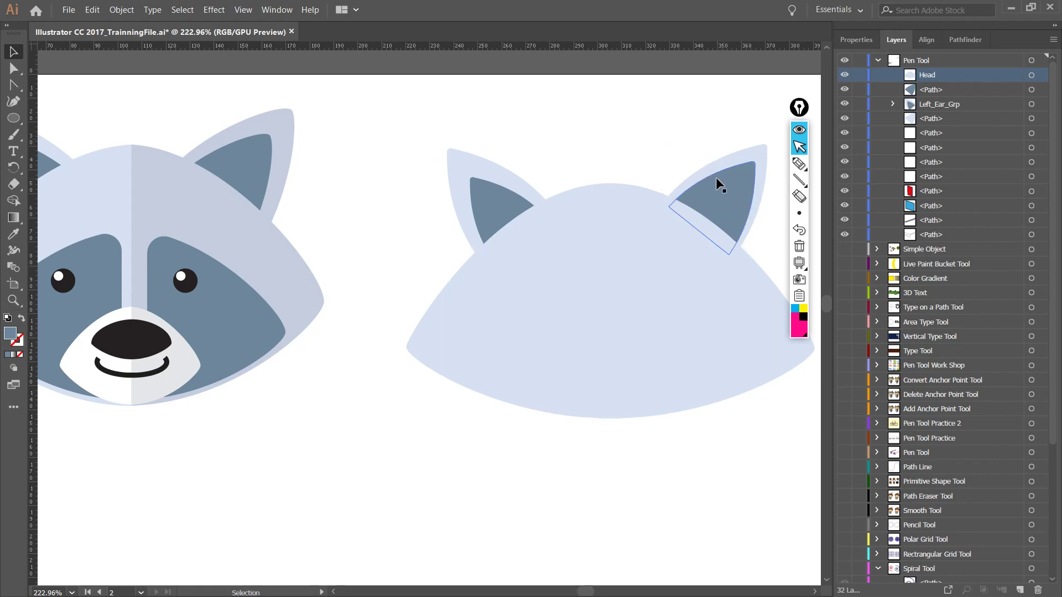
- Group the right ear with its dark inner ear and deselect them
left_click(729, 181)
left_click(755, 151, "shift")
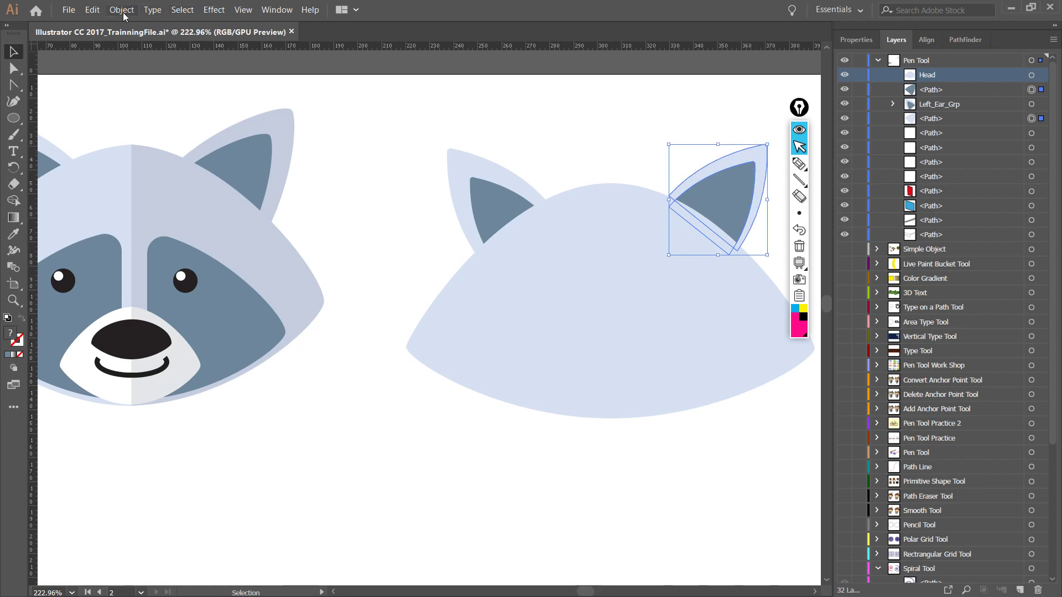
key("a")
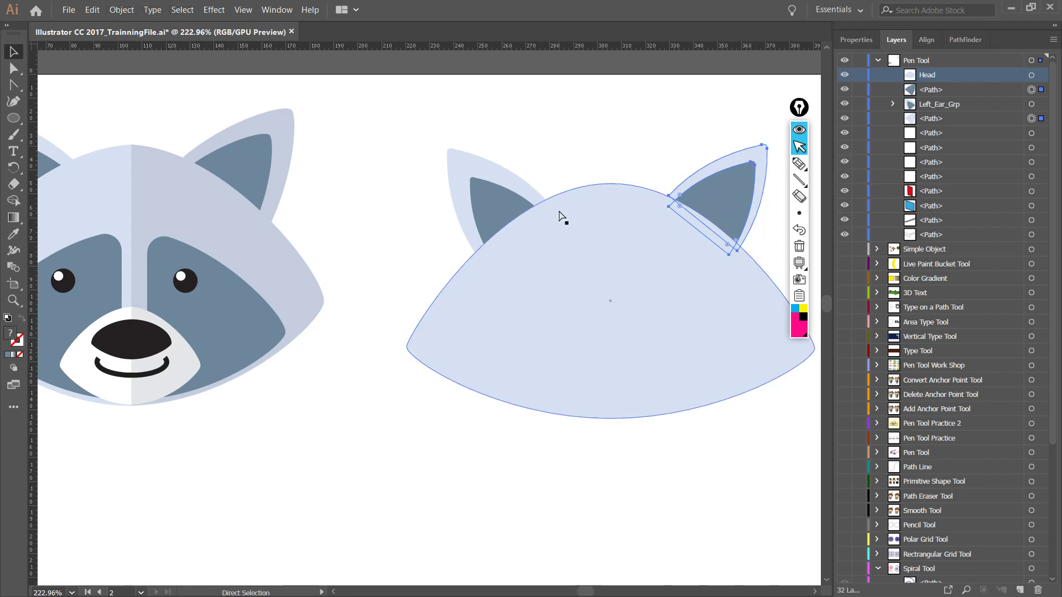
left_click(123, 10)
left_click(130, 52)
key("v")
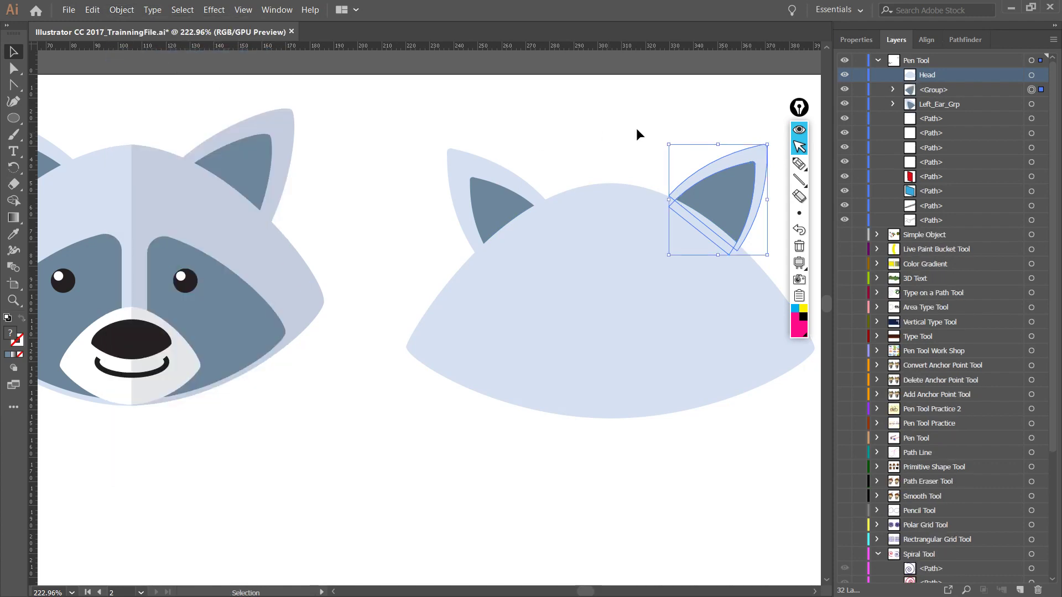
left_click(626, 150)
- Rename the right ear's group as Right_Ear_Grp and deselect it
left_click(740, 177)
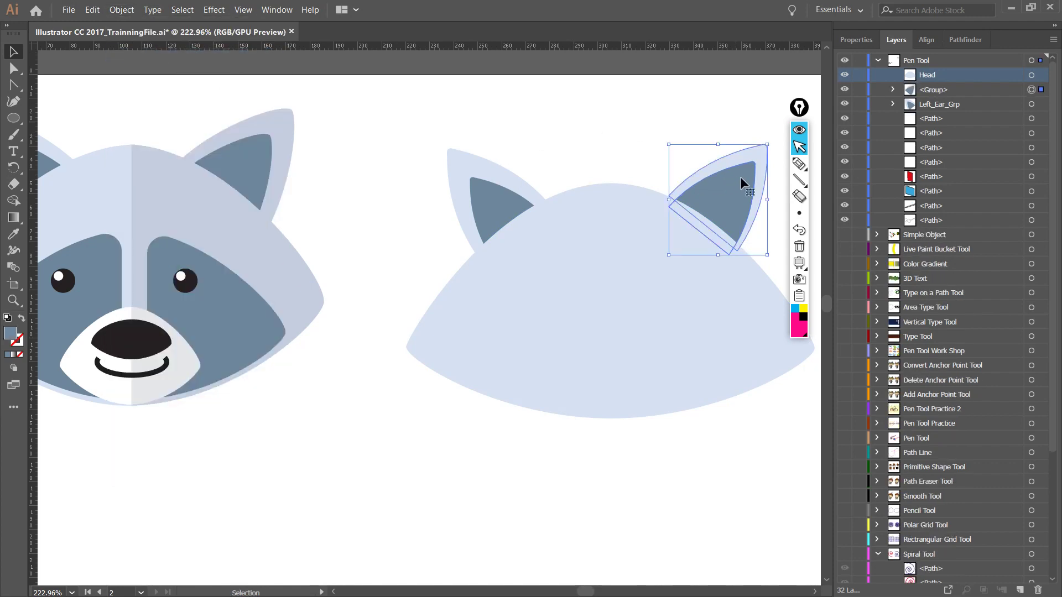
double_click(932, 92)
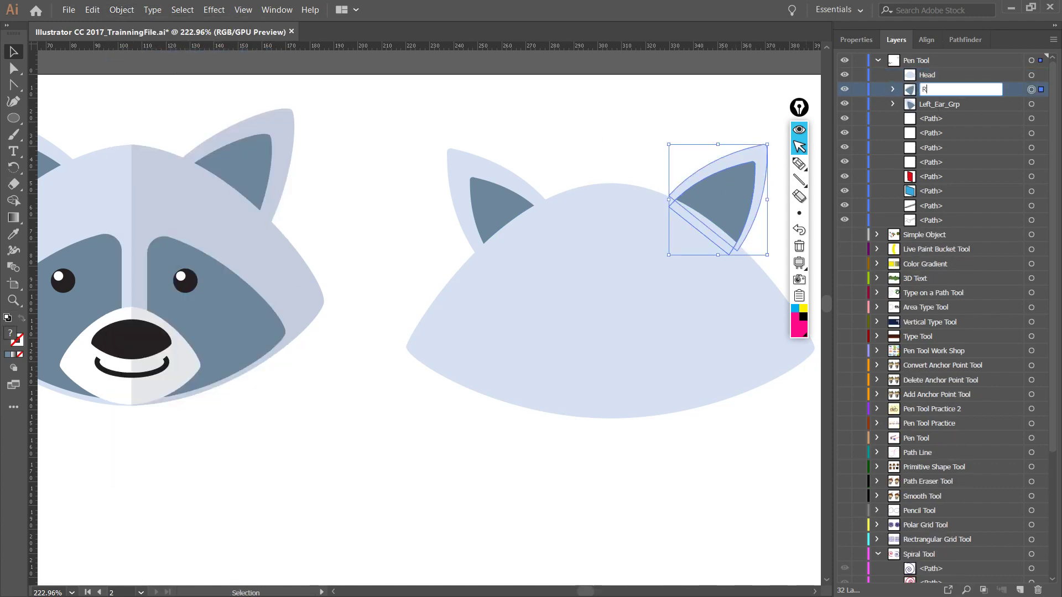
type("Right_Ear_Grp")
key("Return")
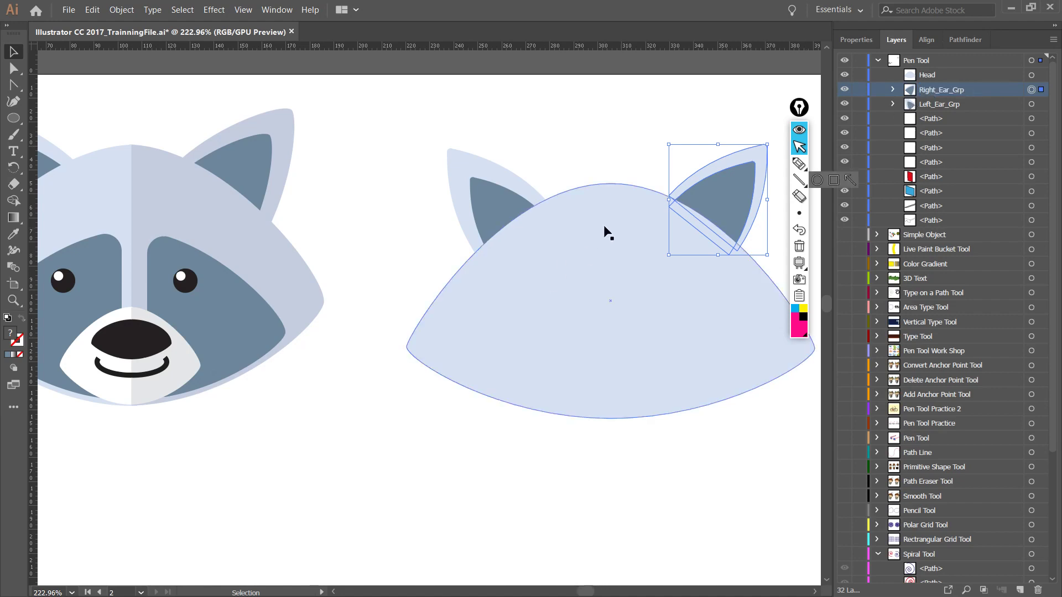
key("space")
left_click_drag(618, 195, 559, 191)
left_click(586, 110)
left_click(679, 201)
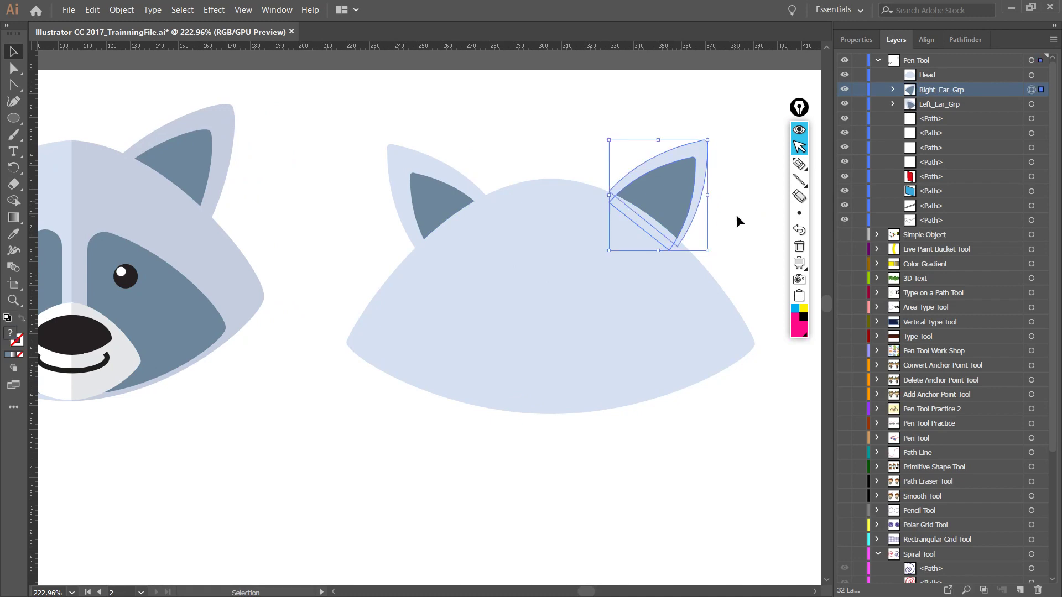
left_click(737, 220)
left_click(673, 186)
left_click(743, 230)
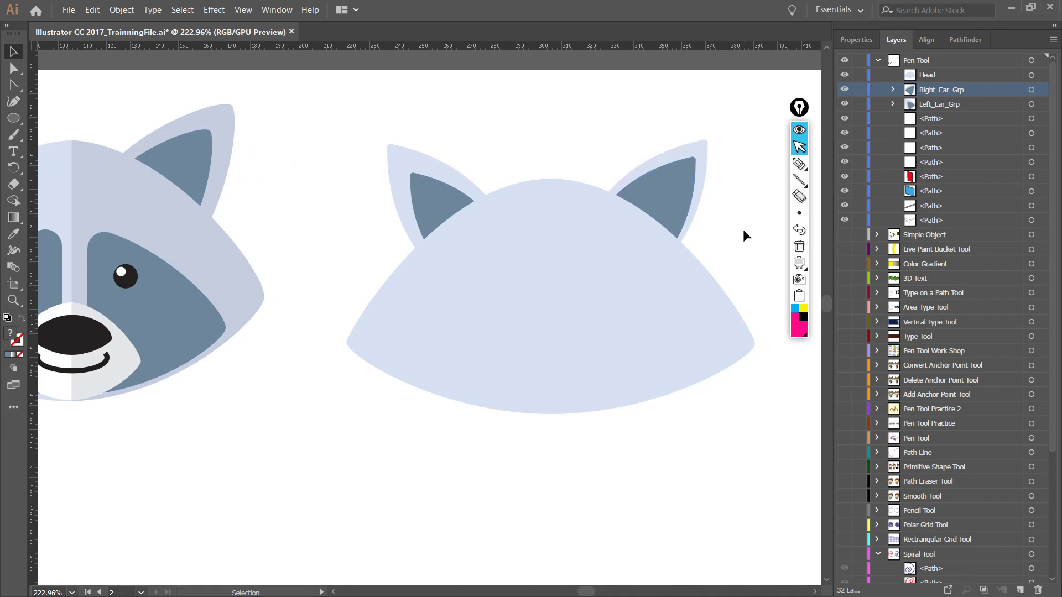
- Examine the dark eye patches on the reference raccoon's face in comparison with the rebuilt head
key("space")
left_click_drag(731, 253, 774, 243)
key("ctrl+space")
left_click_drag(696, 278, 626, 282)
key("space")
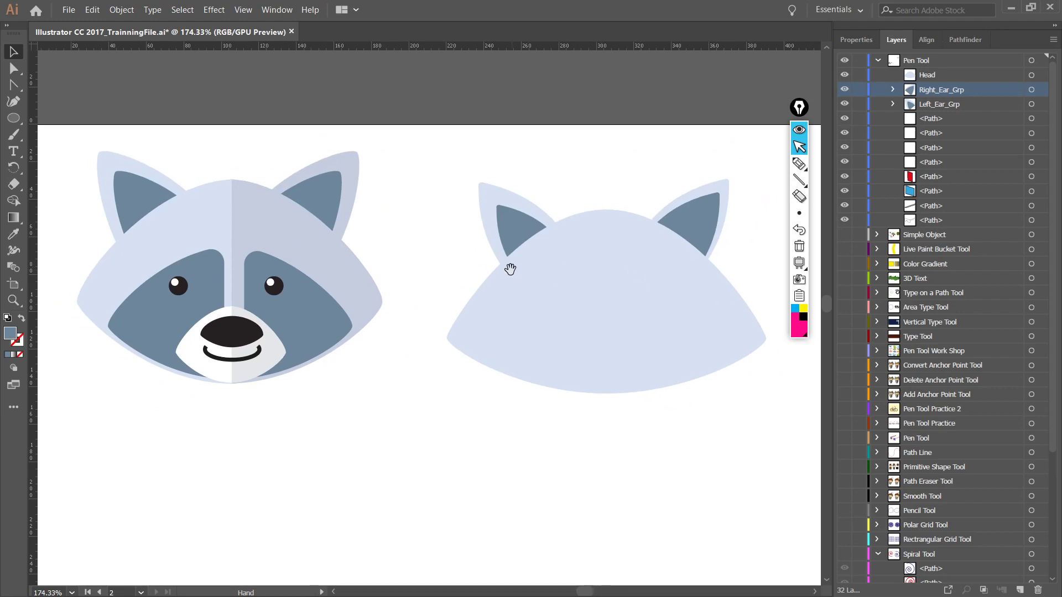
left_click_drag(284, 281, 326, 280)
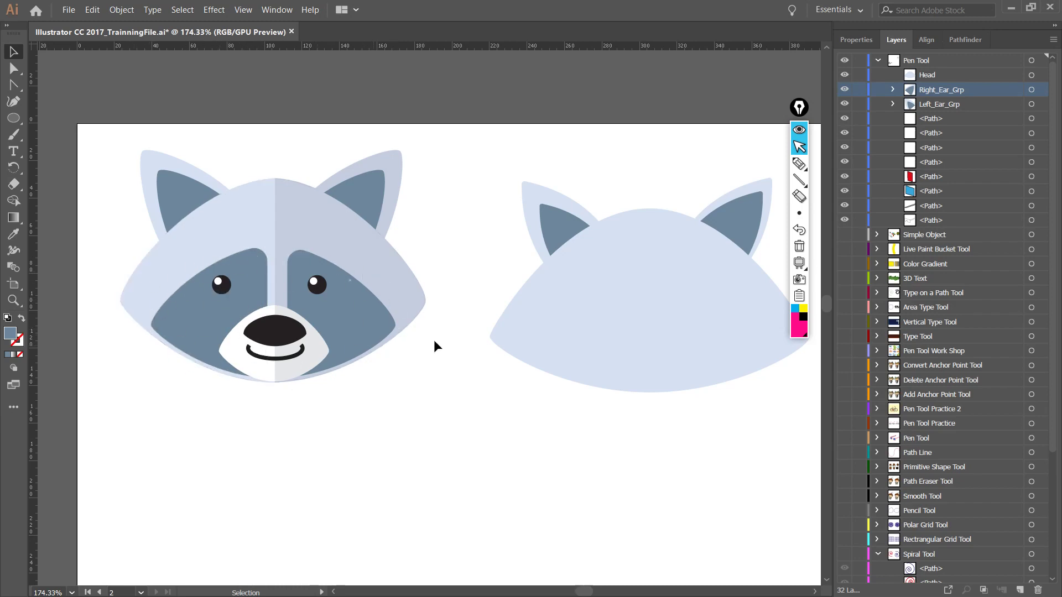
left_click_drag(560, 315, 502, 302)
left_click_drag(359, 283, 503, 280)
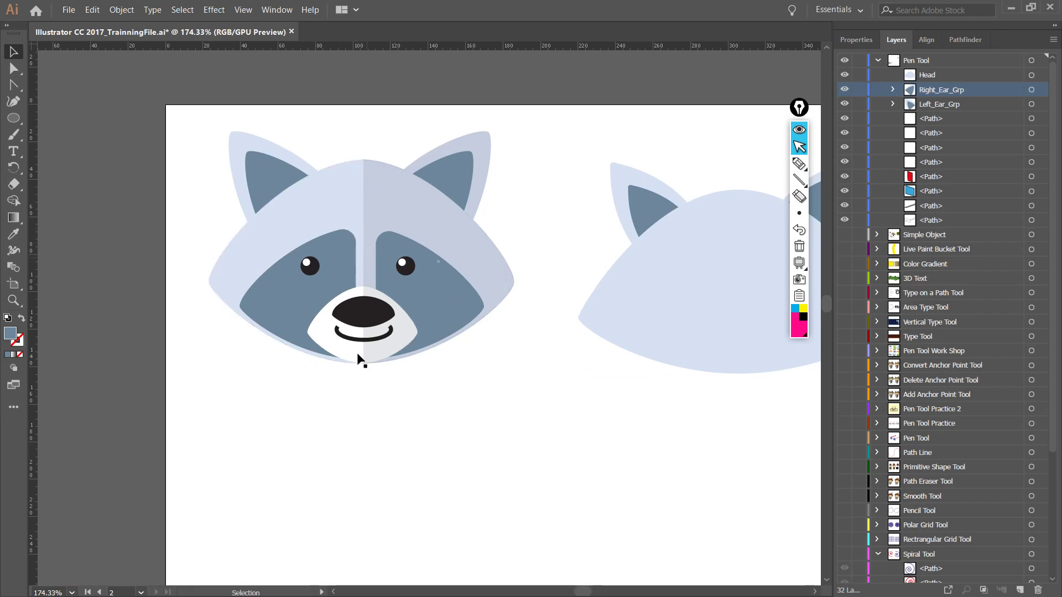
left_click(417, 300)
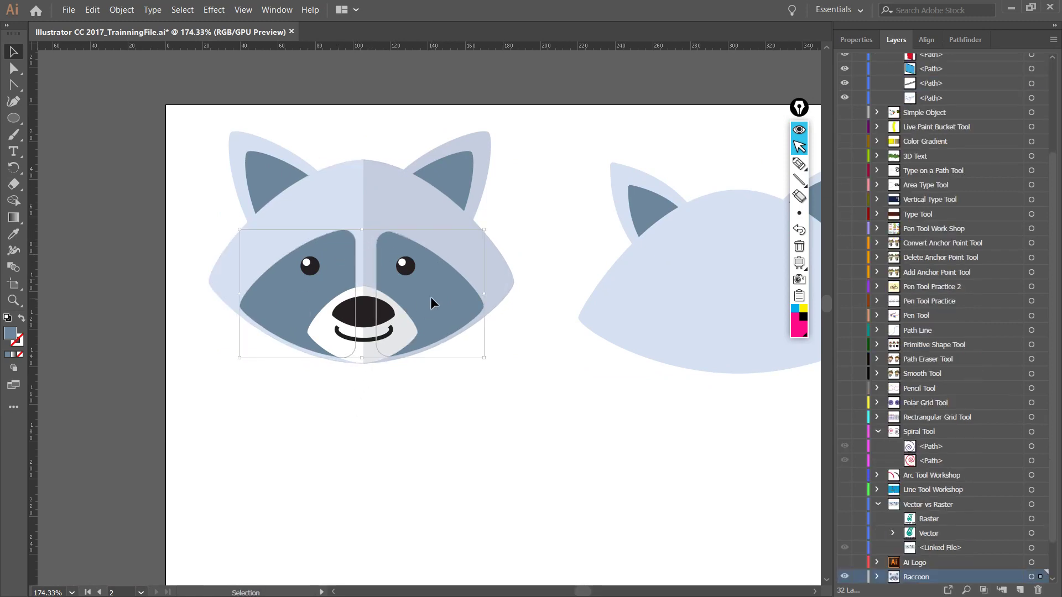
left_click(461, 381)
left_click(297, 303)
left_click_drag(540, 330, 413, 367)
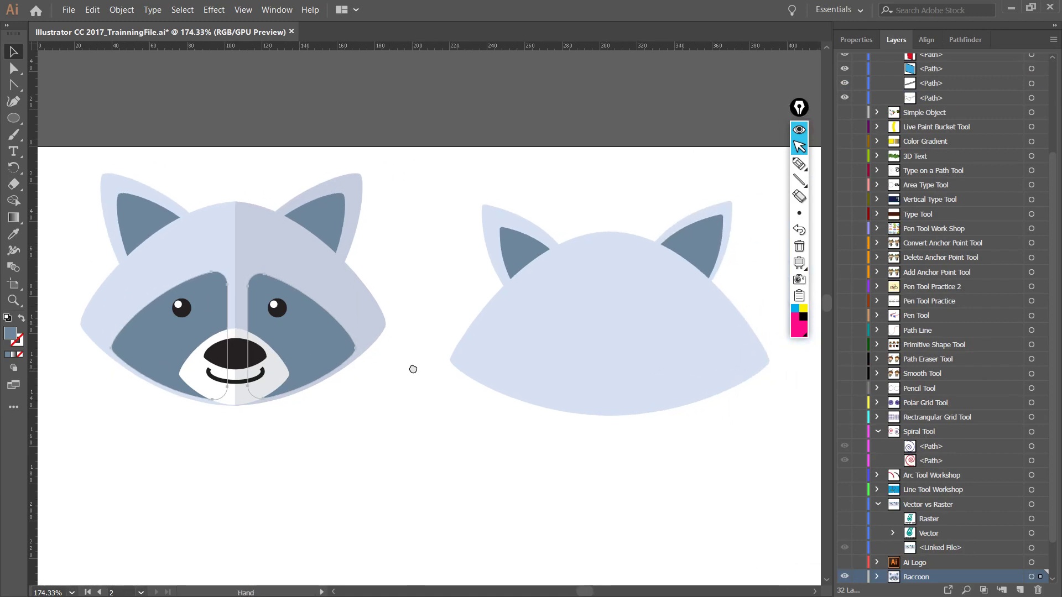
left_click(570, 329)
left_click(430, 336)
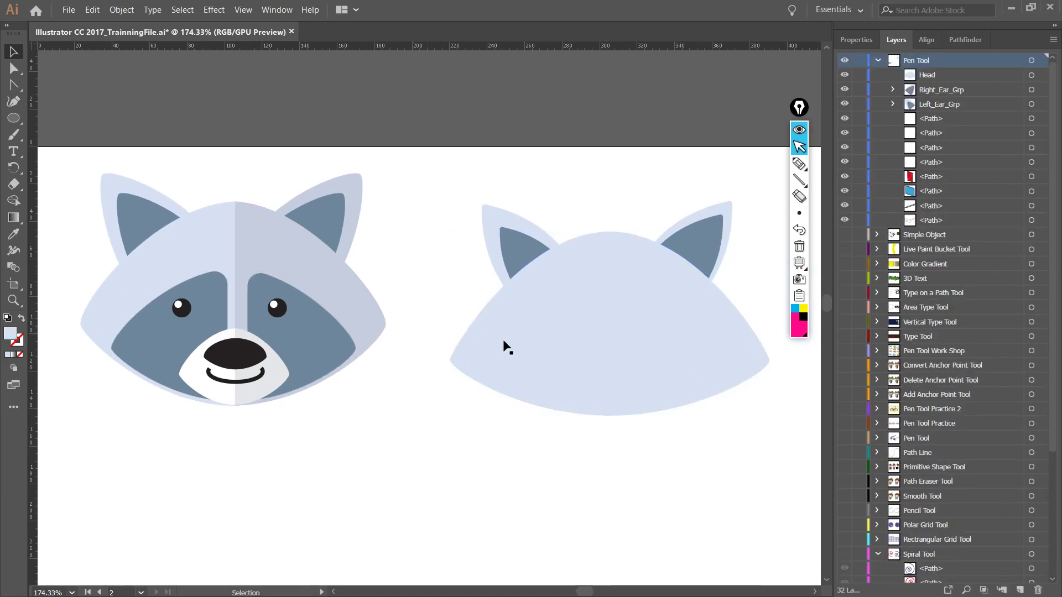
- Duplicate the Head path and place the copy over the original head
left_click(523, 337)
key("a")
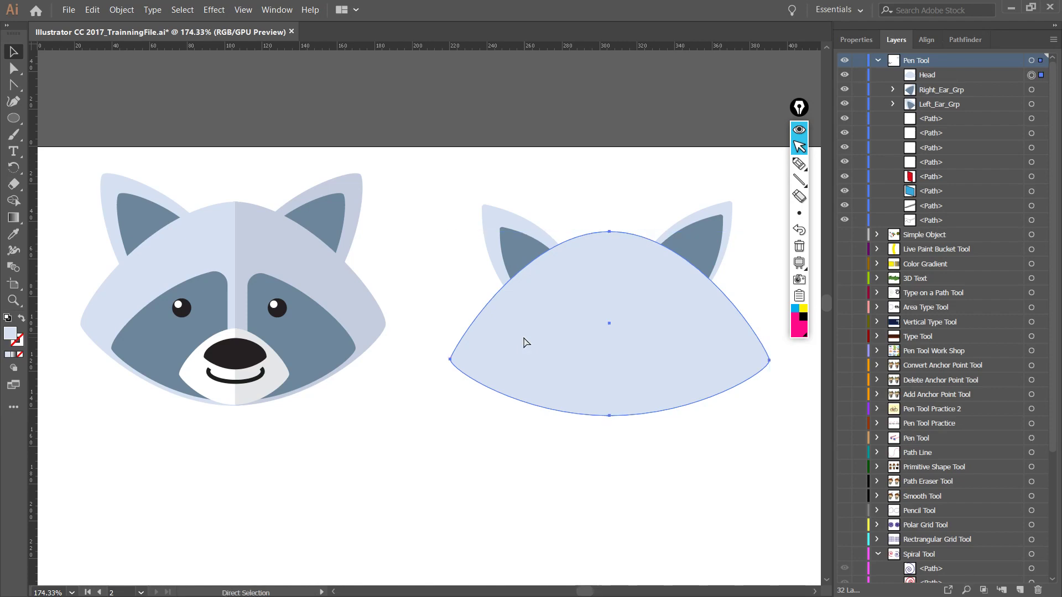
key("ctrl+c")
key("ctrl+v")
left_click_drag(483, 327, 651, 330)
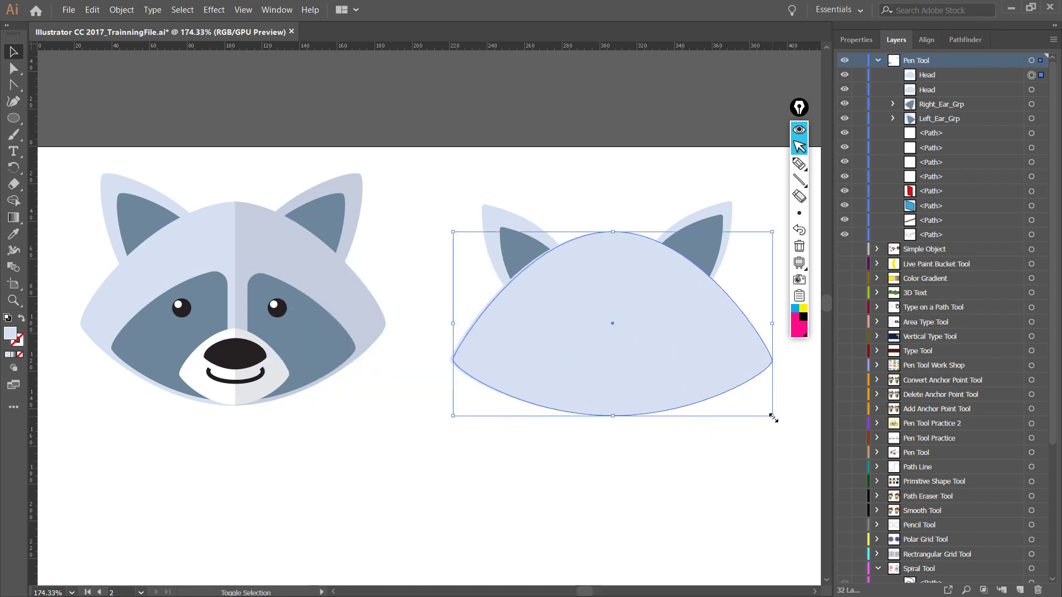
- Resize the head copy to about 135 px wide and 64 px high, placing it in the lower part of the head
left_click_drag(774, 419, 730, 383)
left_click_drag(651, 349, 617, 398)
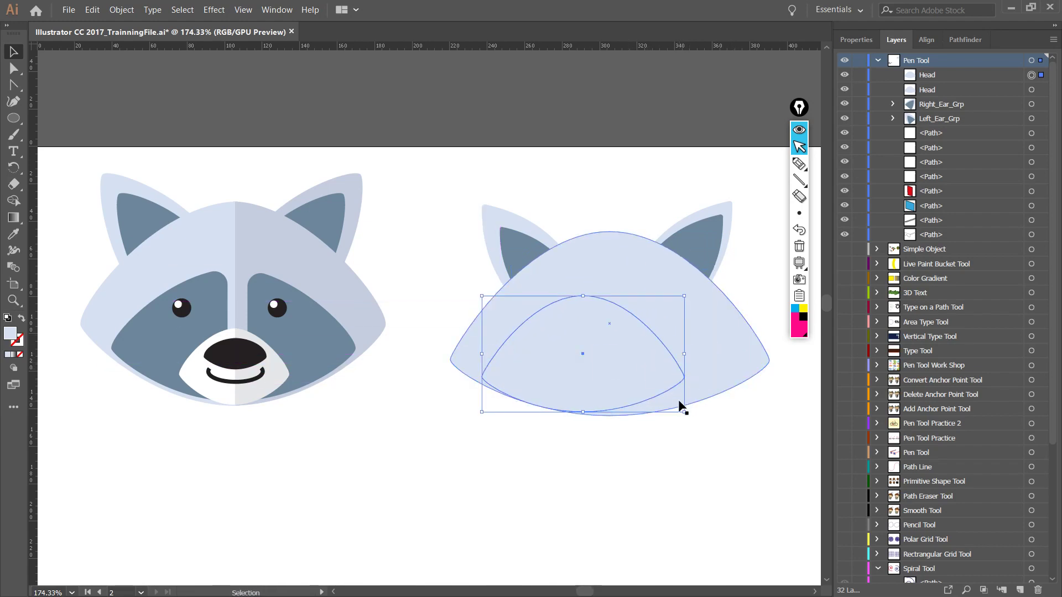
left_click_drag(685, 412, 737, 418)
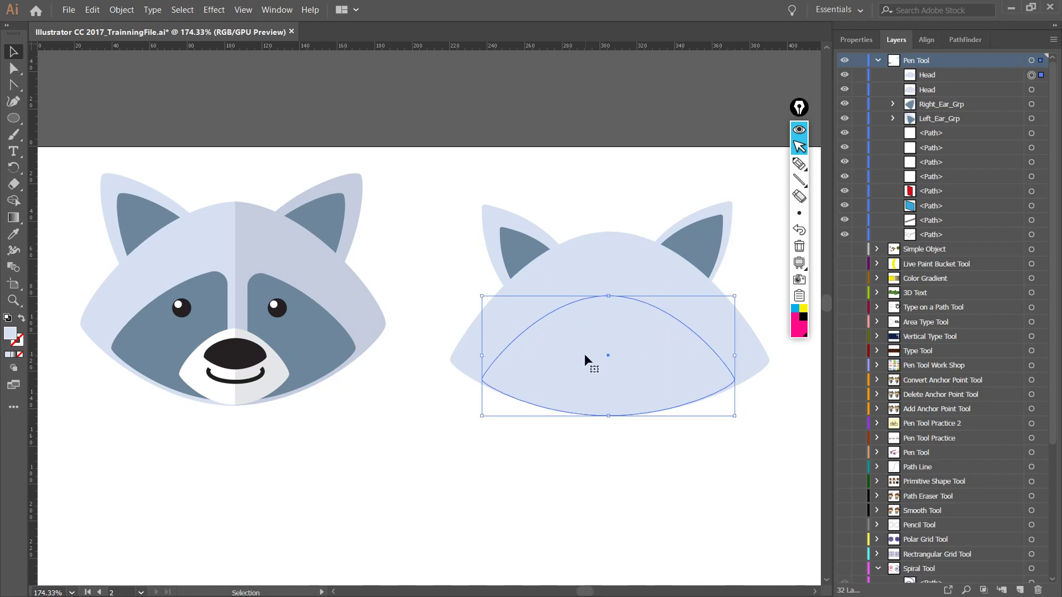
- Nudge the smaller head copy so it sits centered just above the head's lower edge
key("Up")
key("Up")
key("Up")
key("Up")
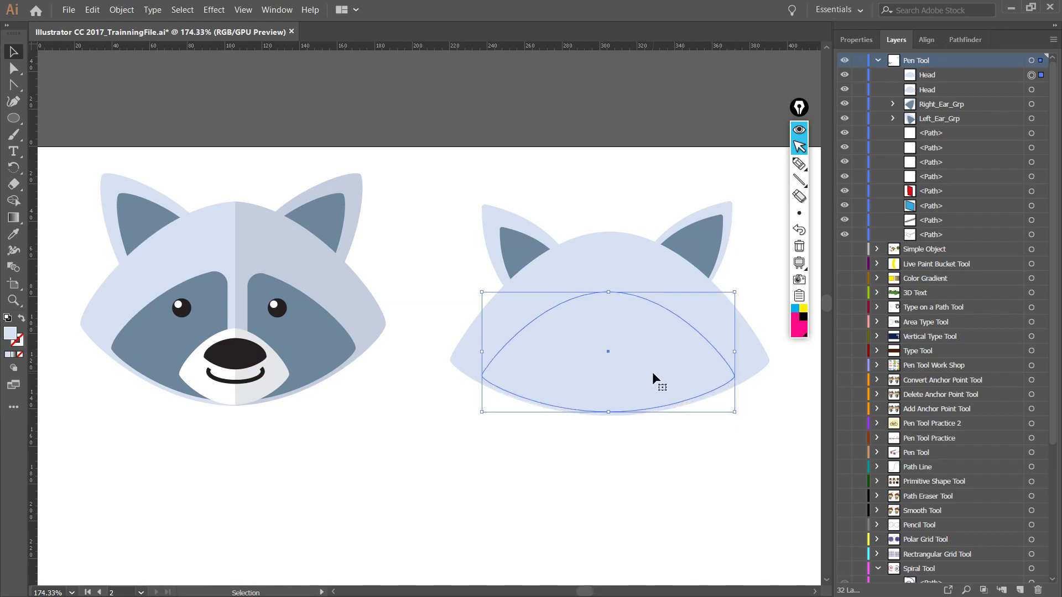
key("Down")
key("Down")
key("Down")
key("Down")
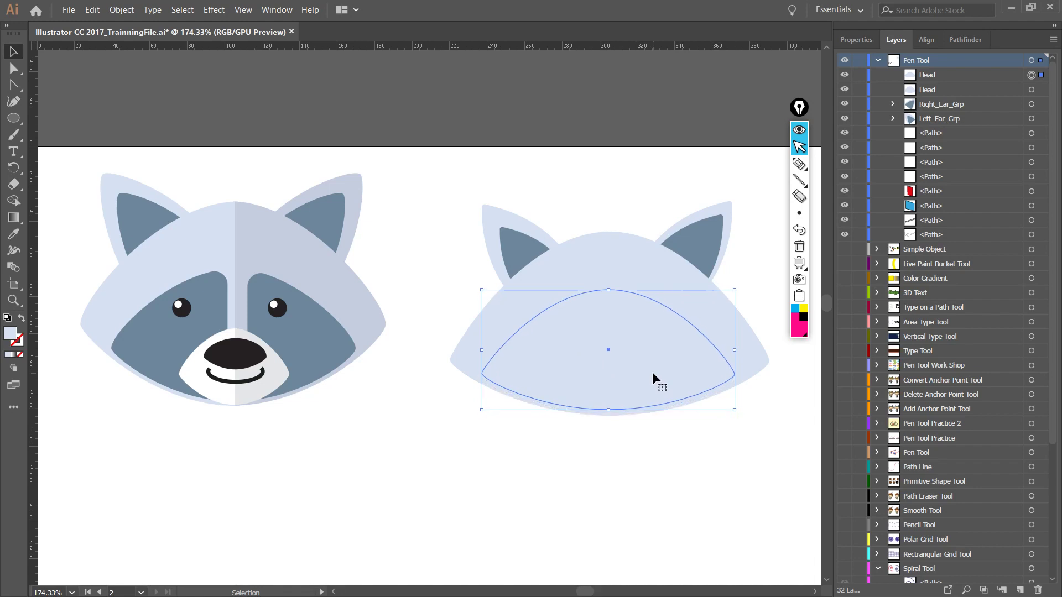
key("Up")
key("Up")
key("Up")
key("Up")
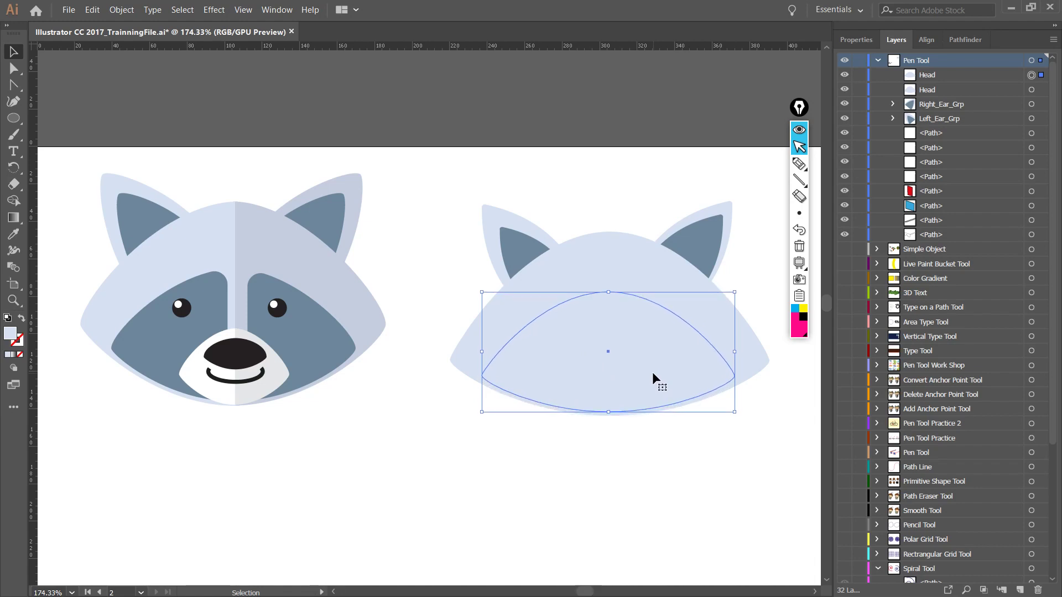
key("Down")
key("Down")
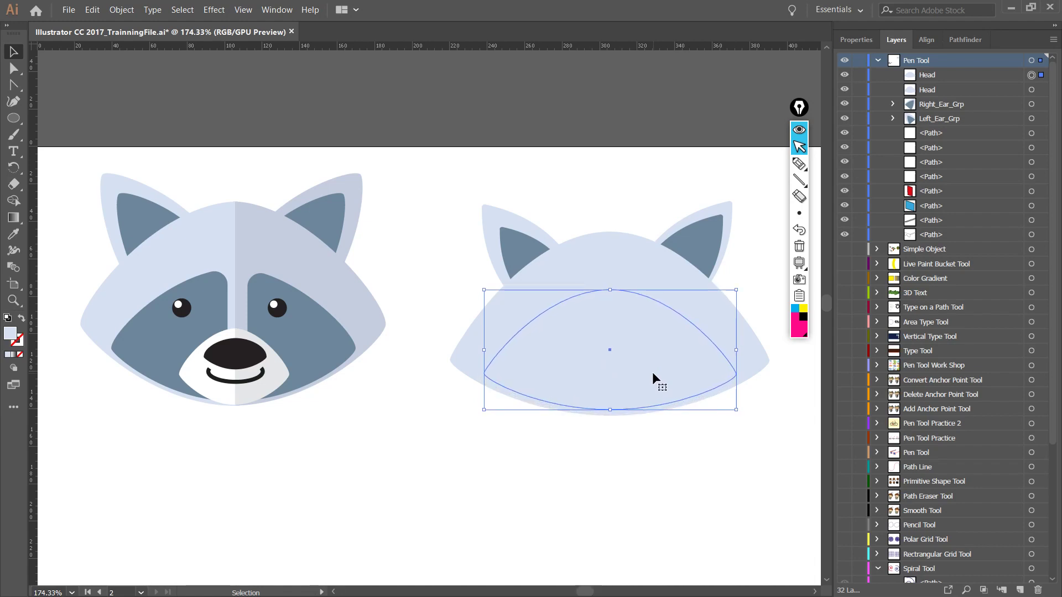
key("Up")
key("Up")
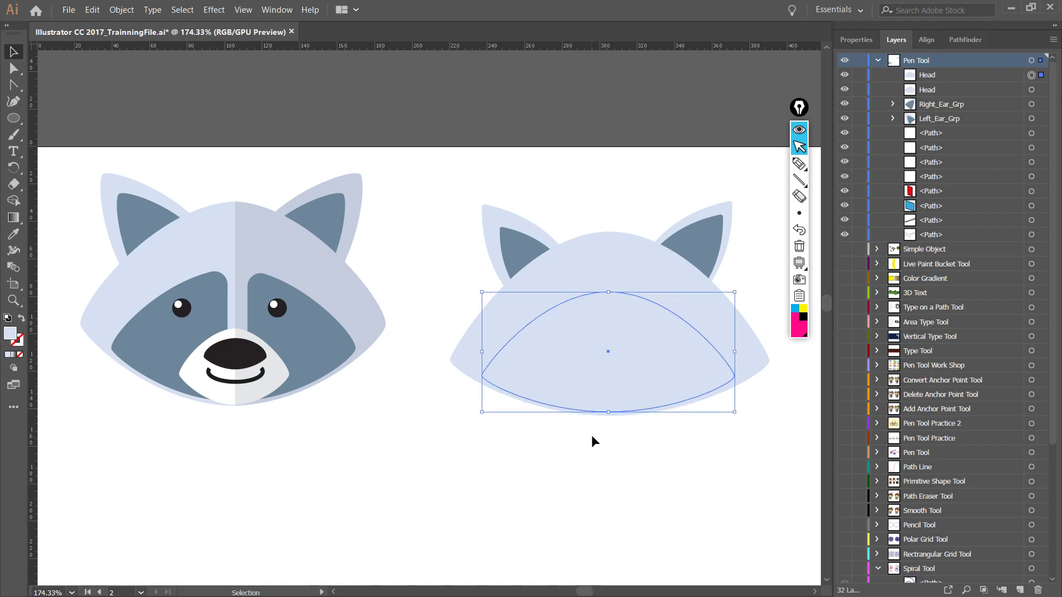
- Fill the smaller head copy with the reference raccoon's dark blue-gray eye patch color using the Eyedropper
left_click(641, 474)
left_click(636, 370)
left_click(865, 41)
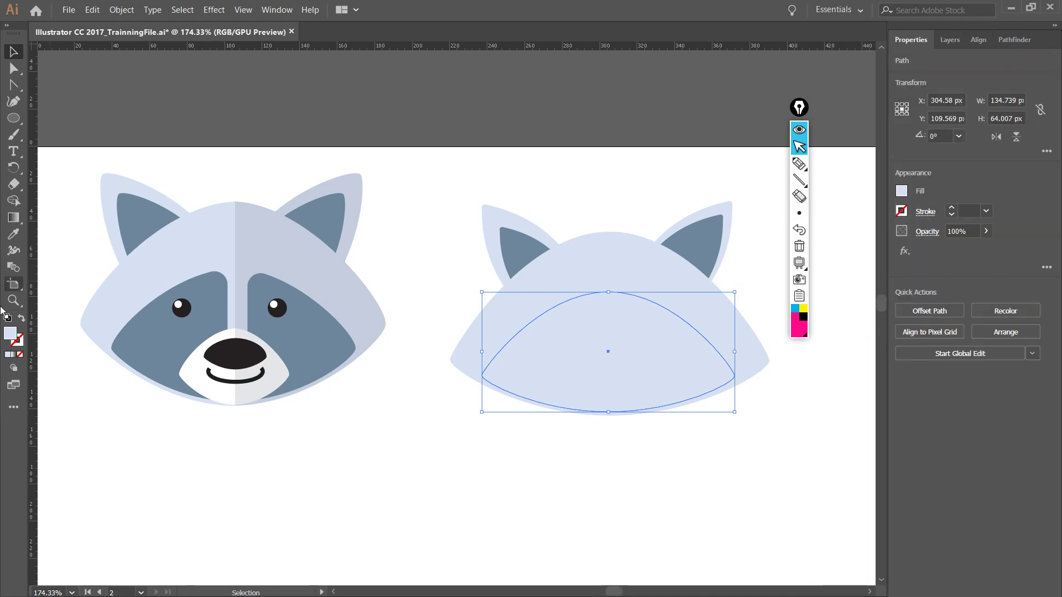
left_click(950, 39)
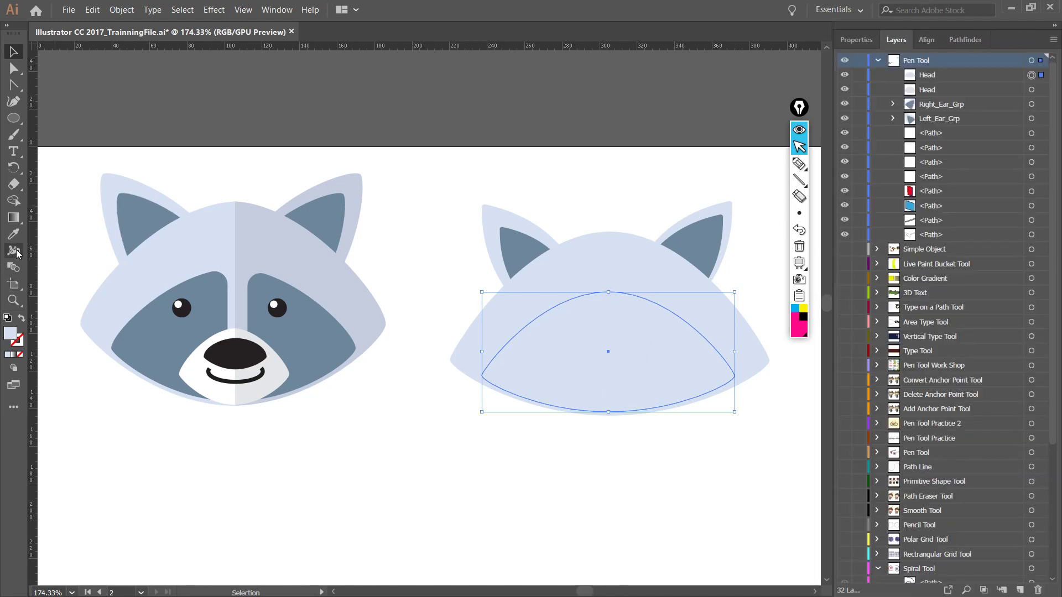
left_click(13, 234)
left_click(170, 348)
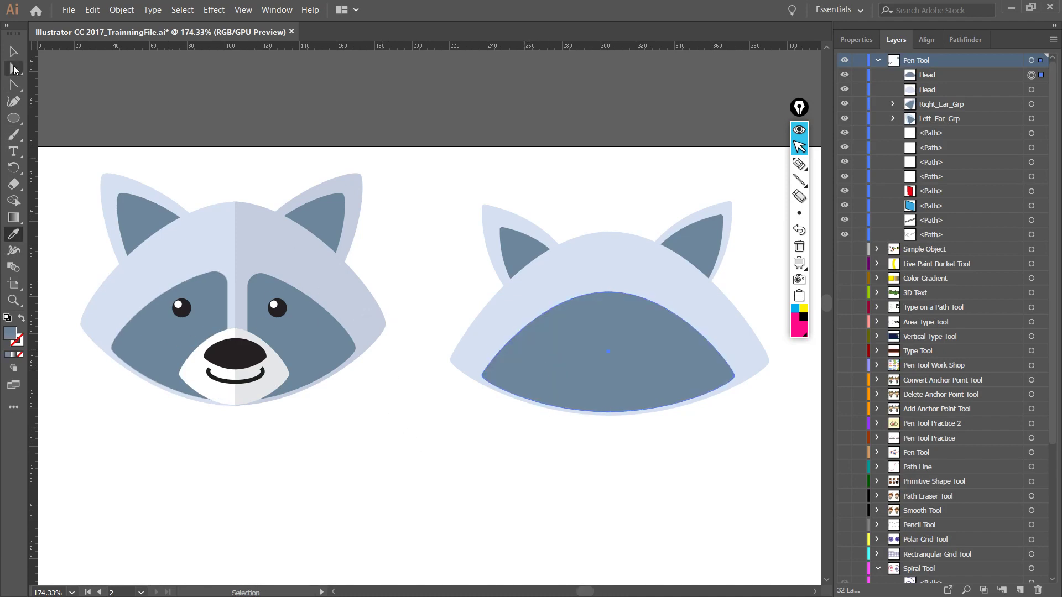
- Move the dark shape's left and right corner anchors slightly inward with the Direct Selection tool
left_click(13, 69)
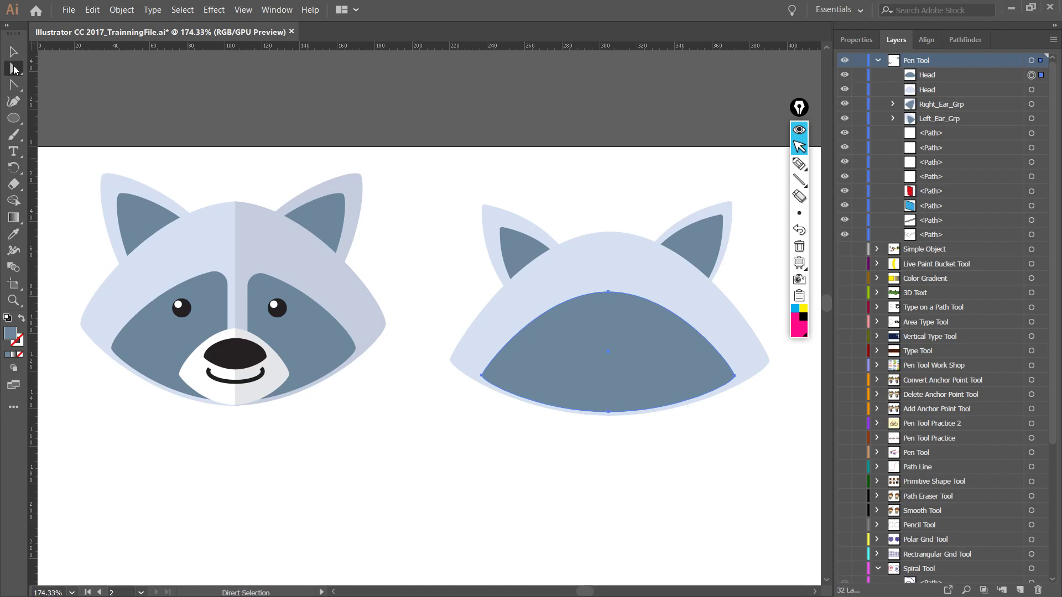
left_click(481, 375)
scroll(483, 375, "up", 3)
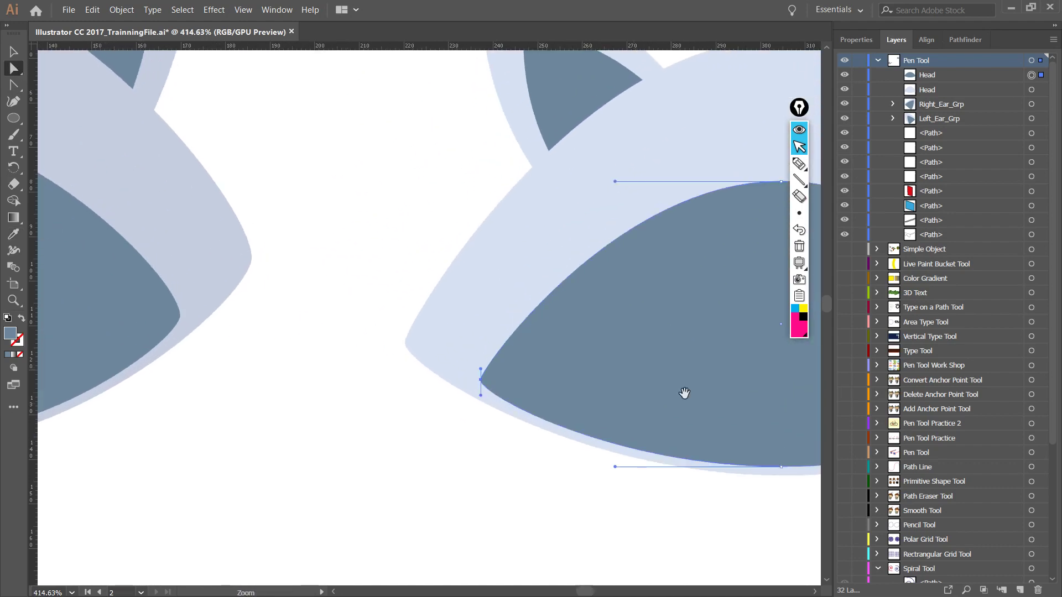
left_click_drag(683, 391, 372, 362)
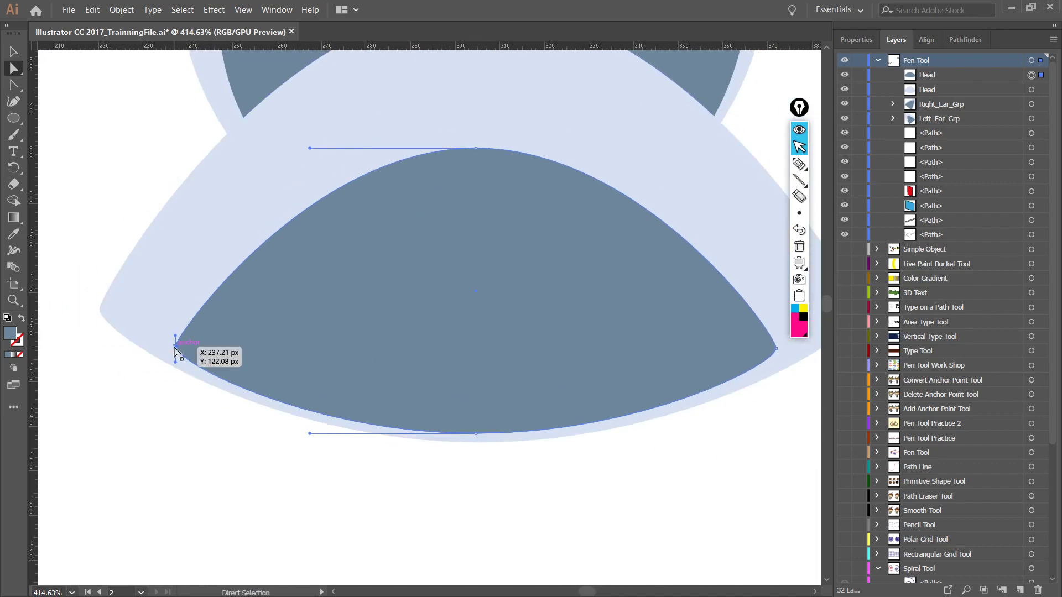
left_click_drag(175, 351, 196, 347)
left_click(777, 352)
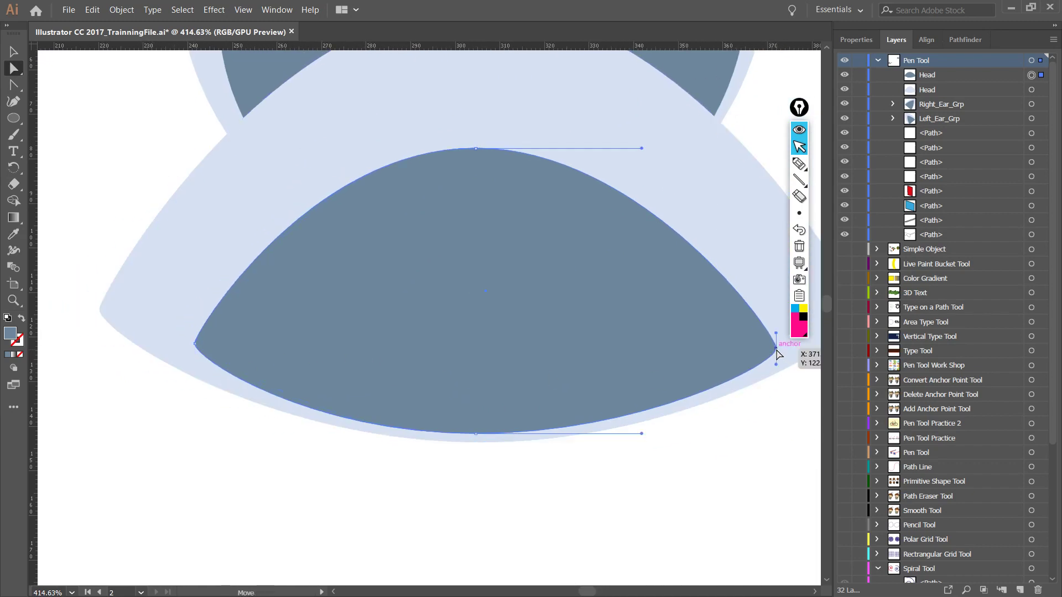
left_click_drag(776, 353, 754, 351)
scroll(742, 446, "down", 3)
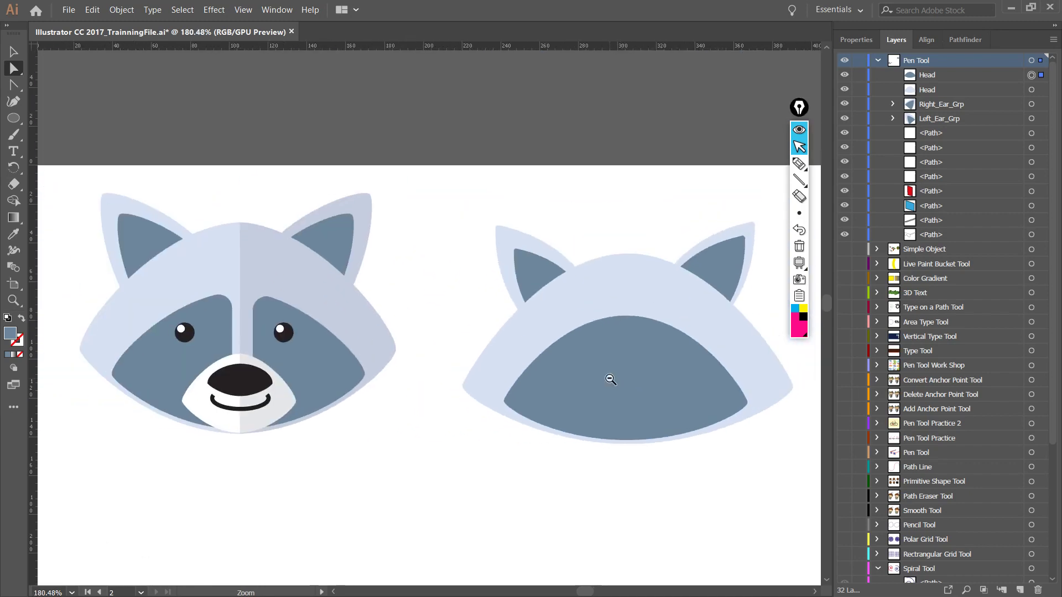
- Retract the direction handles of the dark mask's left corner anchor into the point, and round that corner with its live corner control
scroll(586, 476, "up", 4)
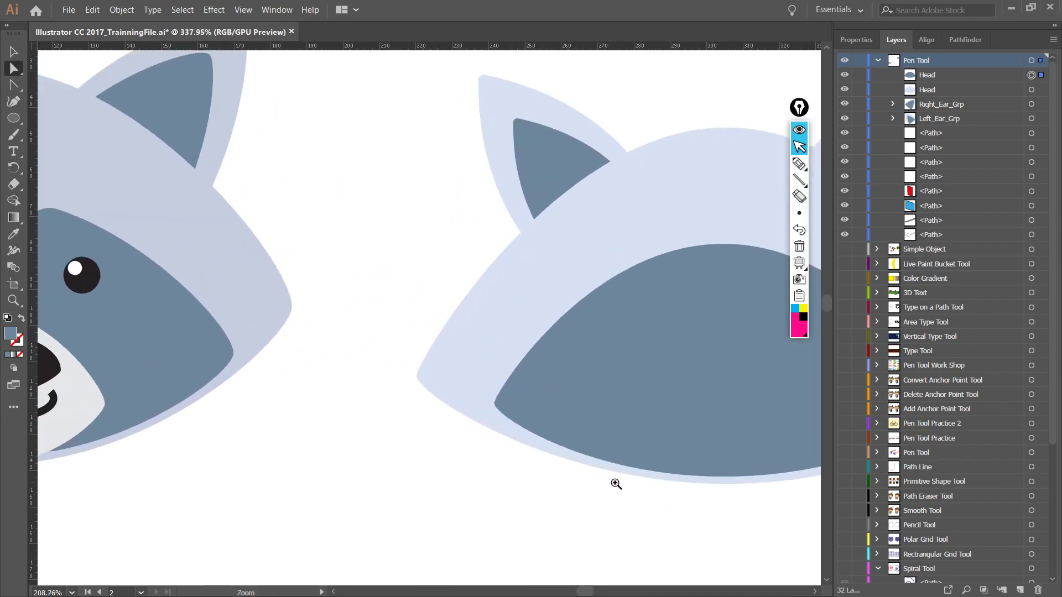
scroll(495, 405, "up", 2)
scroll(481, 406, "up", 2)
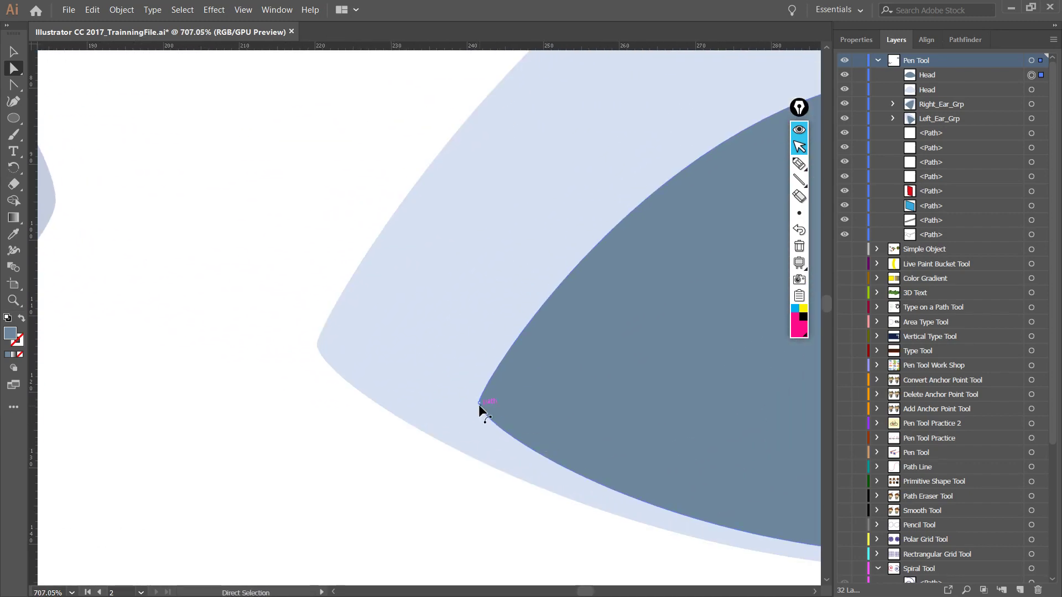
left_click(480, 403)
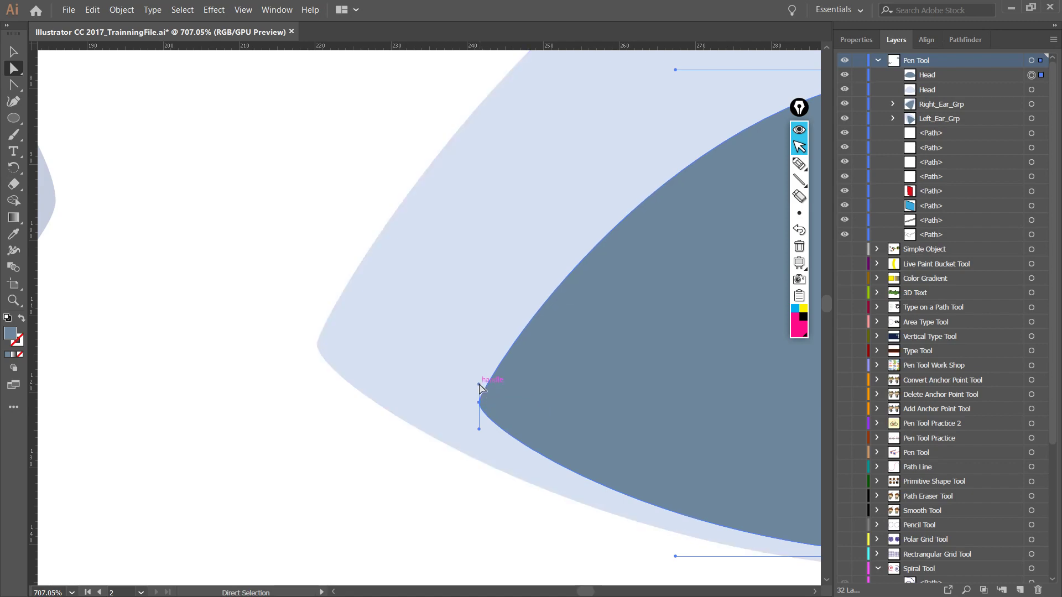
left_click_drag(481, 386, 592, 406)
left_click_drag(666, 414, 558, 414)
left_click_drag(559, 413, 508, 372)
left_click_drag(610, 362, 287, 351)
left_click_drag(546, 386, 635, 398)
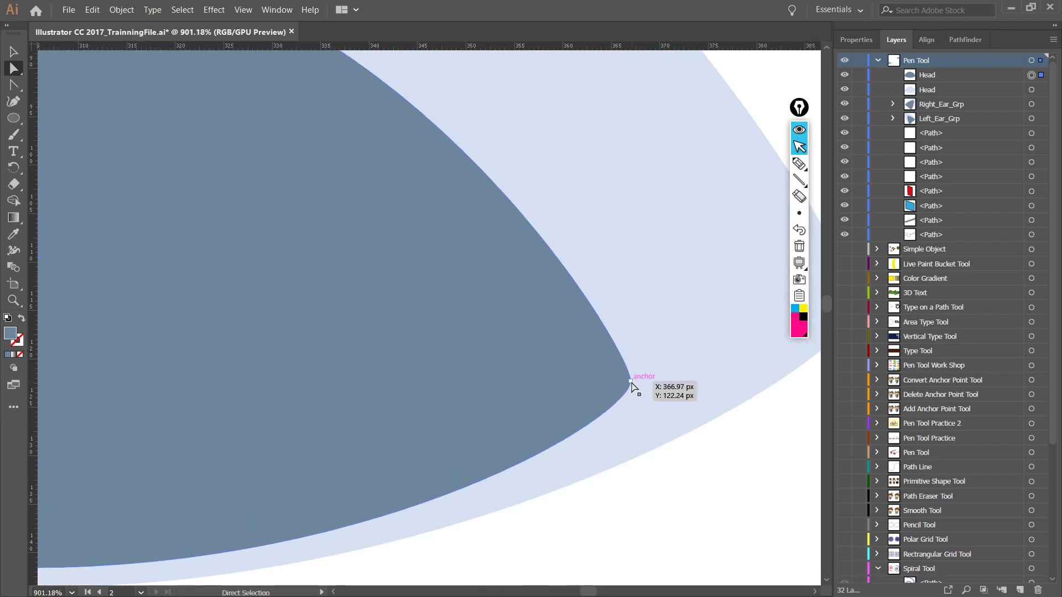
- Retract the direction handles of the dark mask's right corner anchor, and round that corner to match the left one
left_click(632, 381)
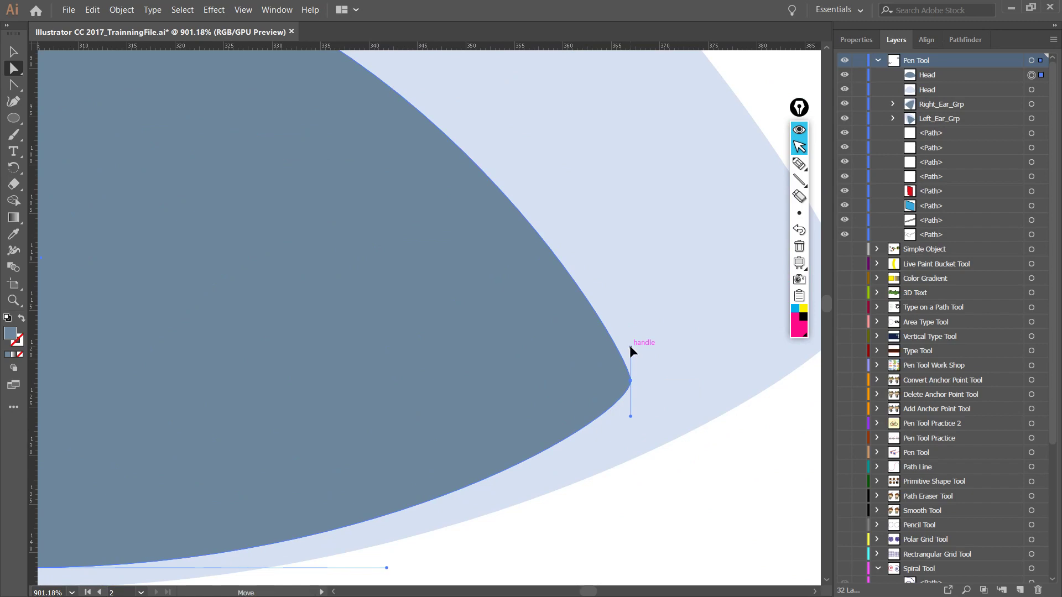
left_click_drag(630, 347, 631, 367)
left_click_drag(632, 381, 631, 413)
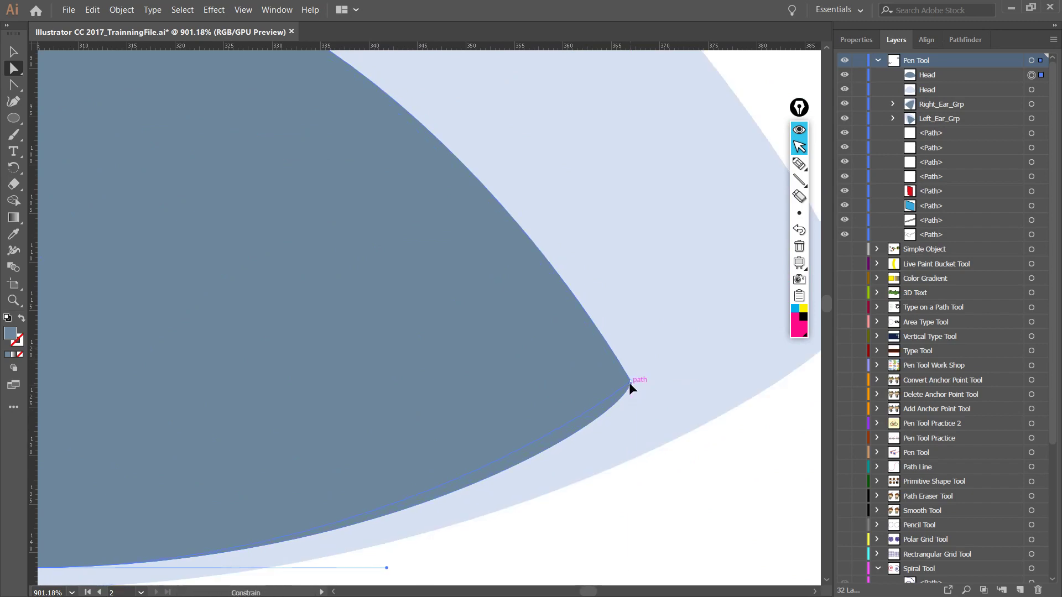
left_click_drag(630, 385, 630, 382)
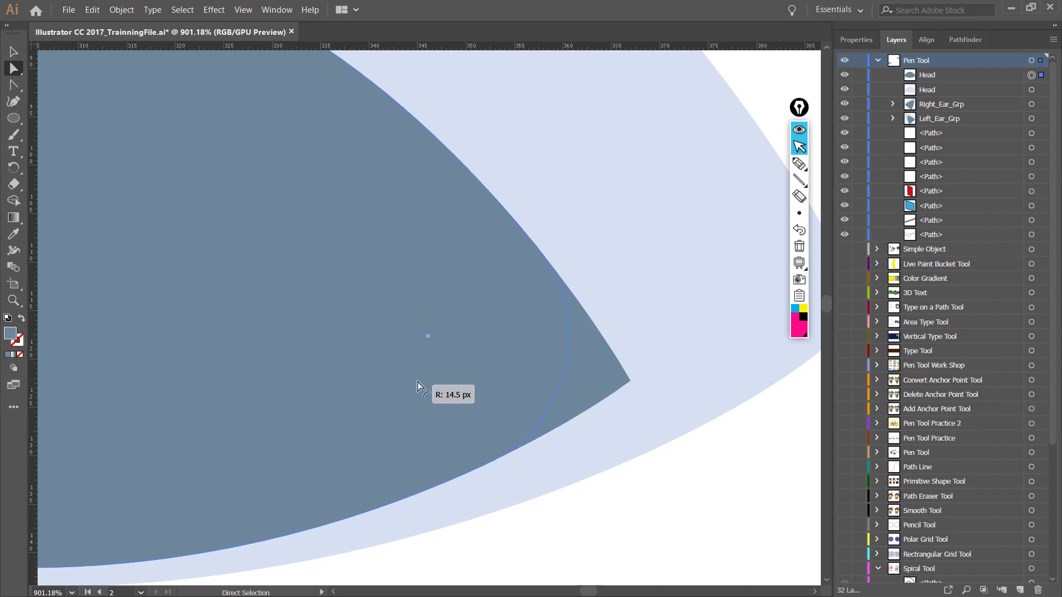
scroll(570, 433, "down", 5)
left_click_drag(418, 370, 476, 367)
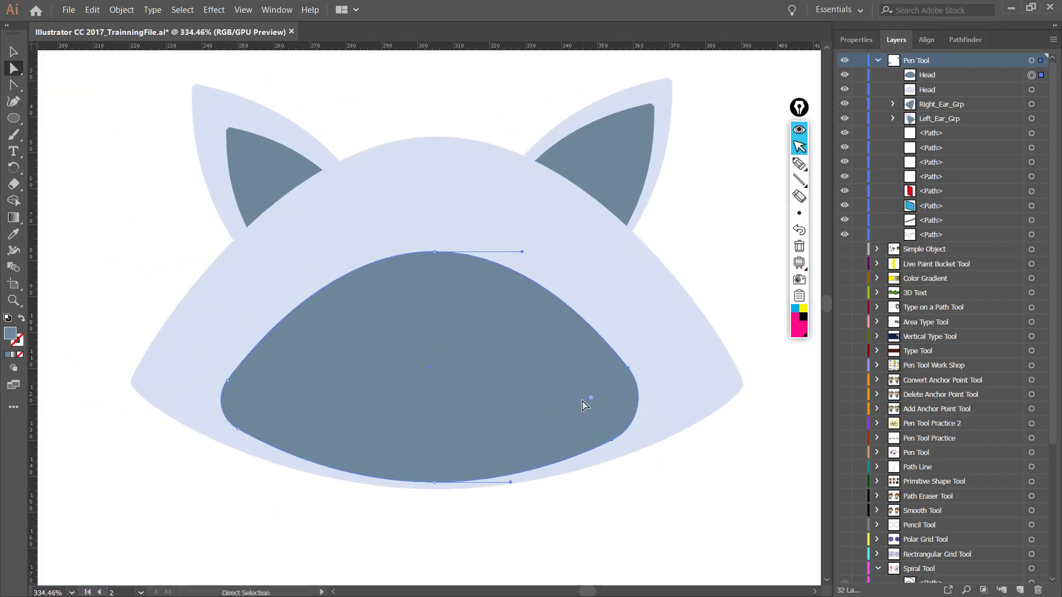
left_click_drag(592, 399, 602, 401)
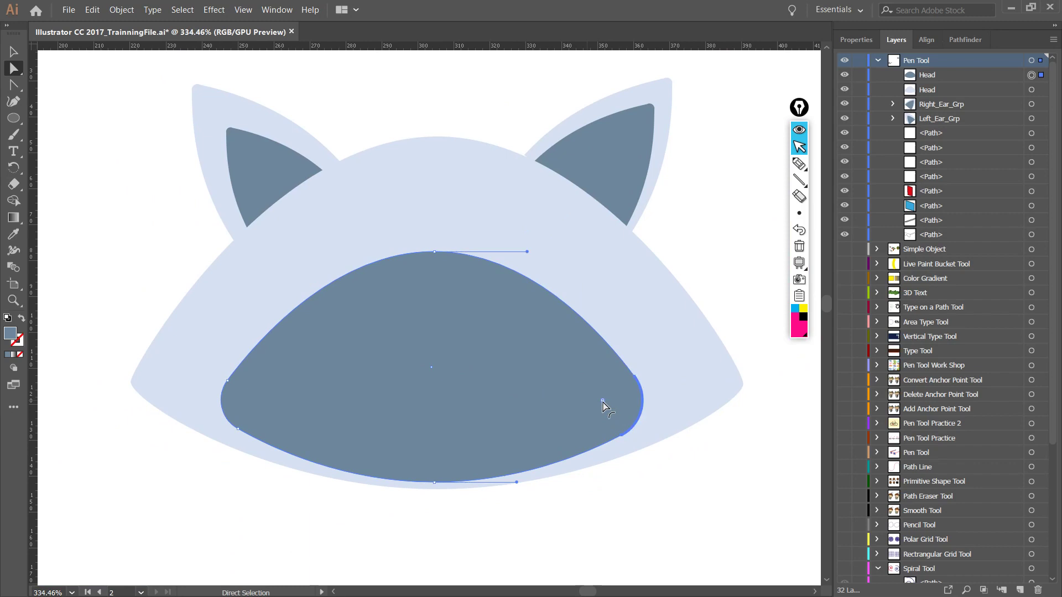
left_click(630, 478)
left_click_drag(561, 461, 595, 458)
left_click_drag(617, 464, 582, 360)
left_click(691, 294)
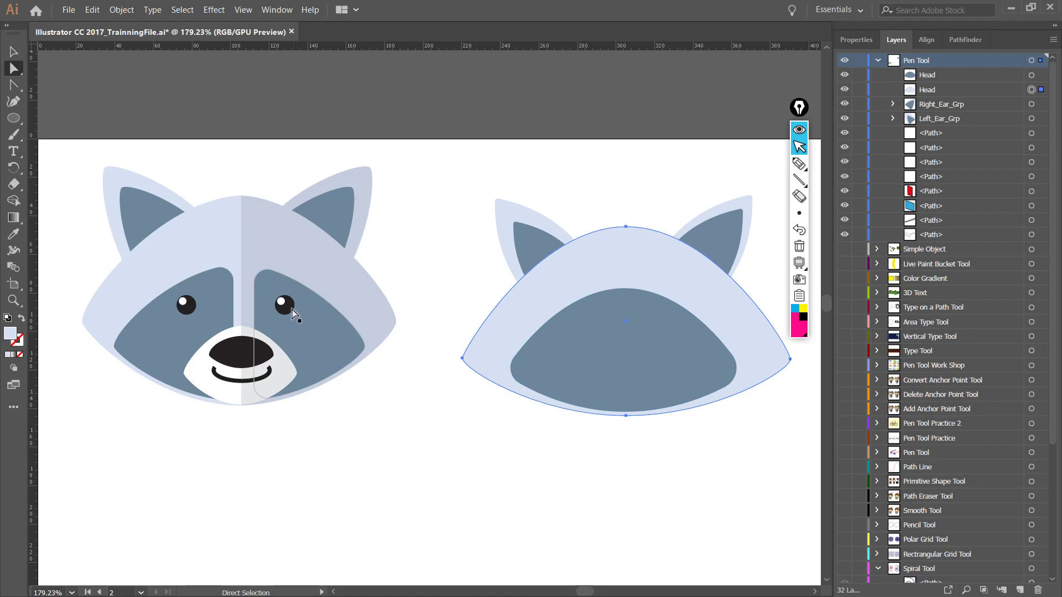
left_click_drag(354, 418, 391, 428)
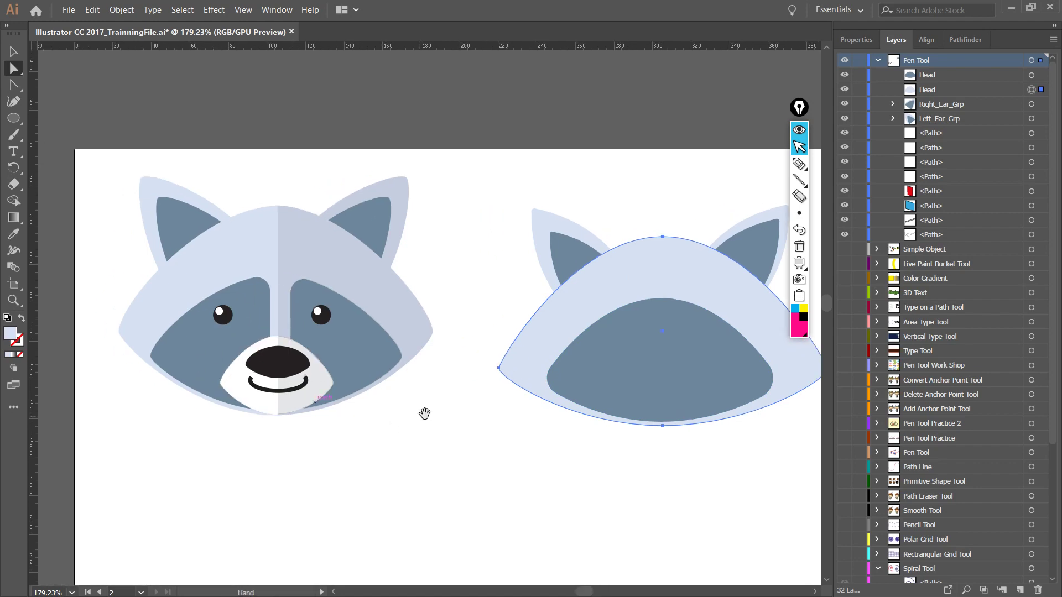
left_click(798, 163)
mouse_move(359, 224)
left_mouse_down()
mouse_move(281, 295)
mouse_move(281, 269)
mouse_move(278, 287)
mouse_move(300, 296)
left_mouse_up()
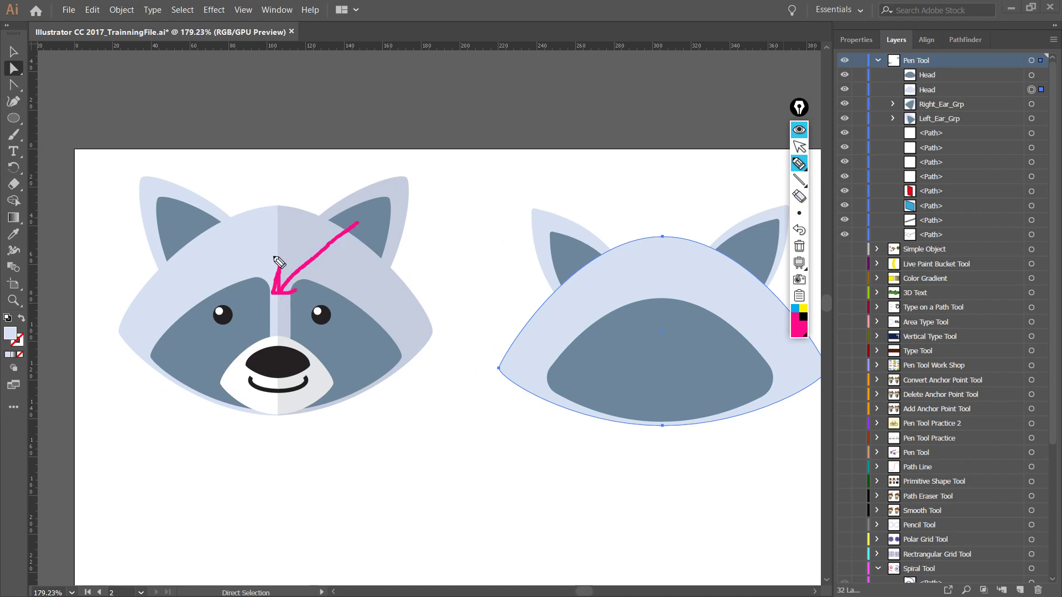
left_click(800, 200)
mouse_move(645, 274)
left_mouse_down()
mouse_move(642, 418)
mouse_move(650, 442)
mouse_move(688, 436)
mouse_move(697, 420)
mouse_move(691, 272)
mouse_move(622, 274)
left_mouse_up()
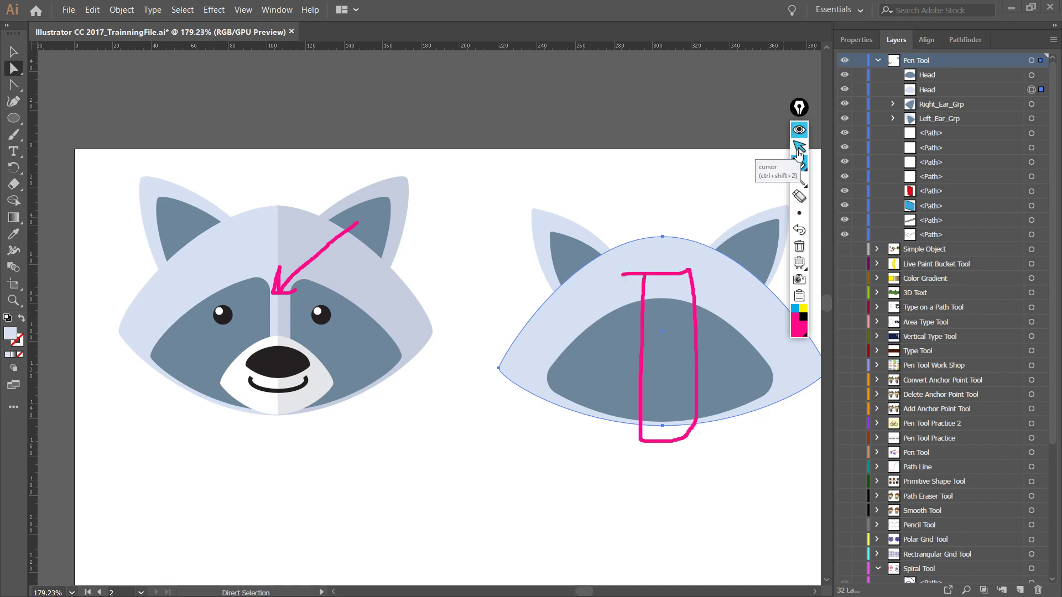
left_click(799, 148)
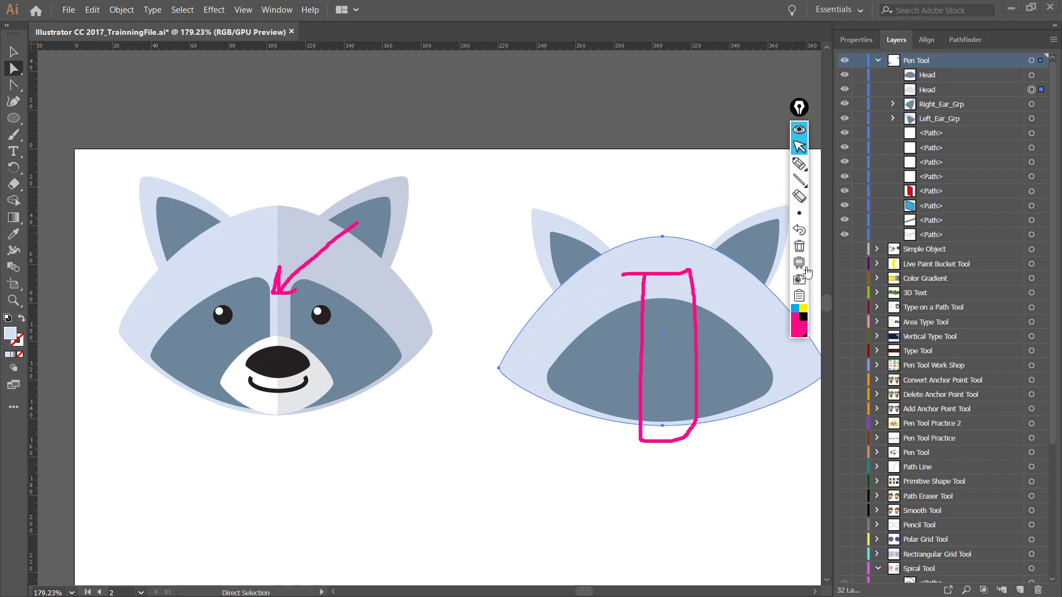
left_click(805, 259)
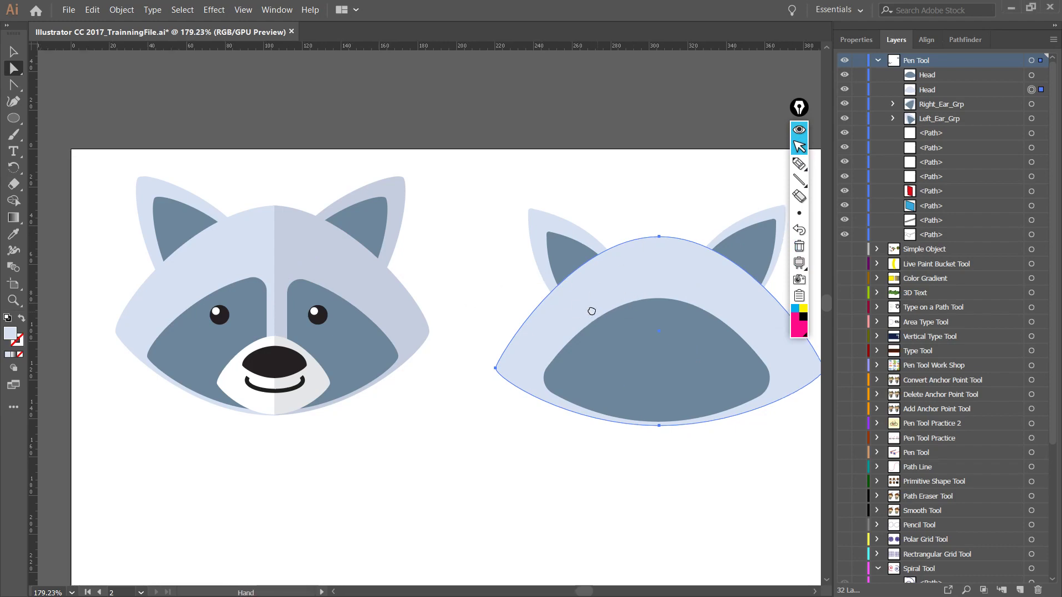
- Try a white fill and no fill on the selected head, and undo both fill changes
mouse_move(609, 319)
left_mouse_down()
mouse_move(564, 287)
mouse_move(581, 284)
left_mouse_up()
left_click_drag(450, 235, 425, 239)
left_click(17, 120)
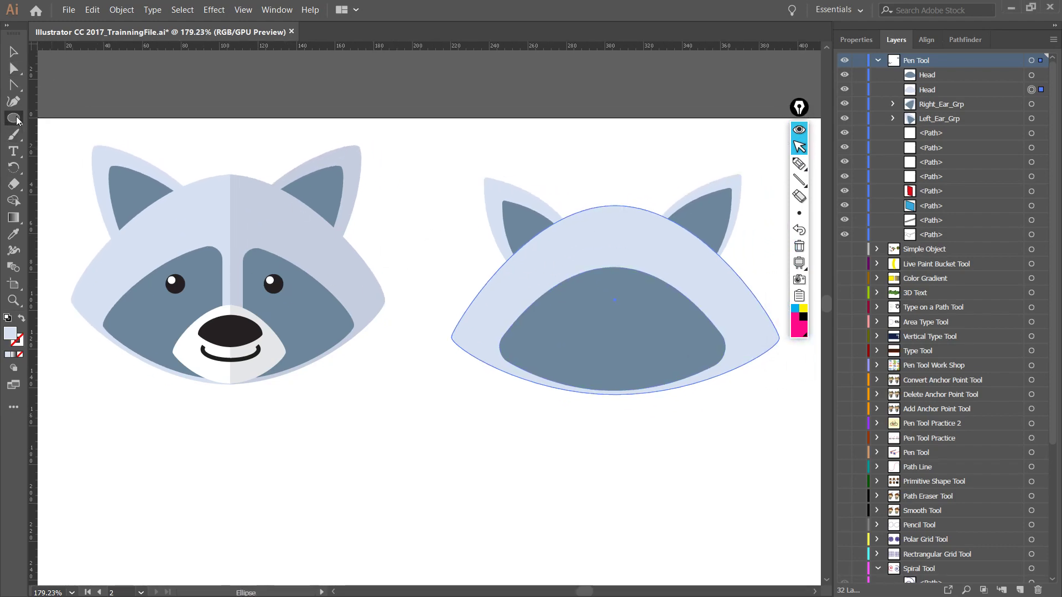
left_click(83, 118)
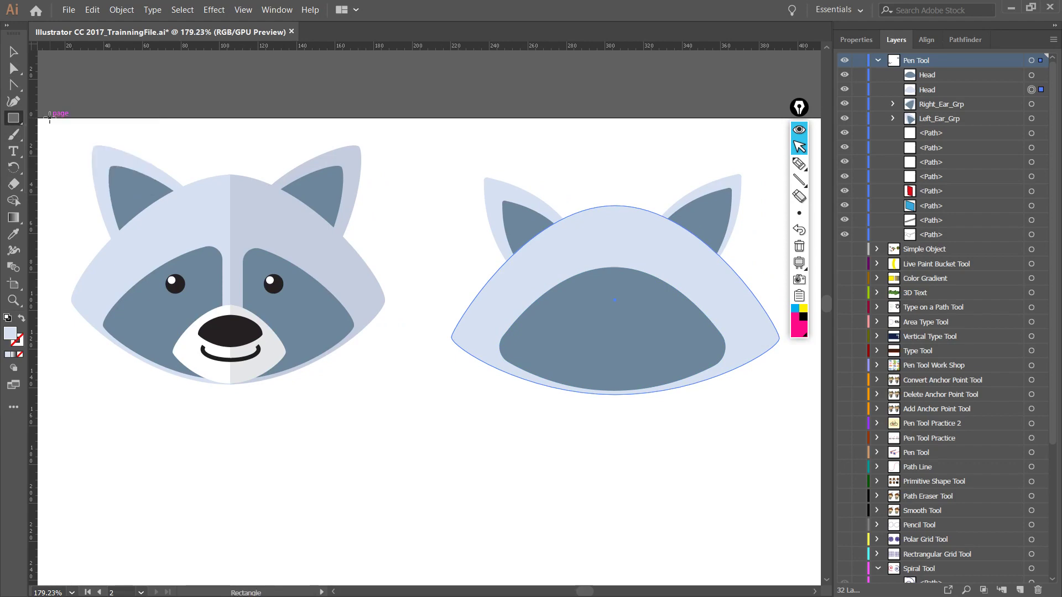
left_click(857, 39)
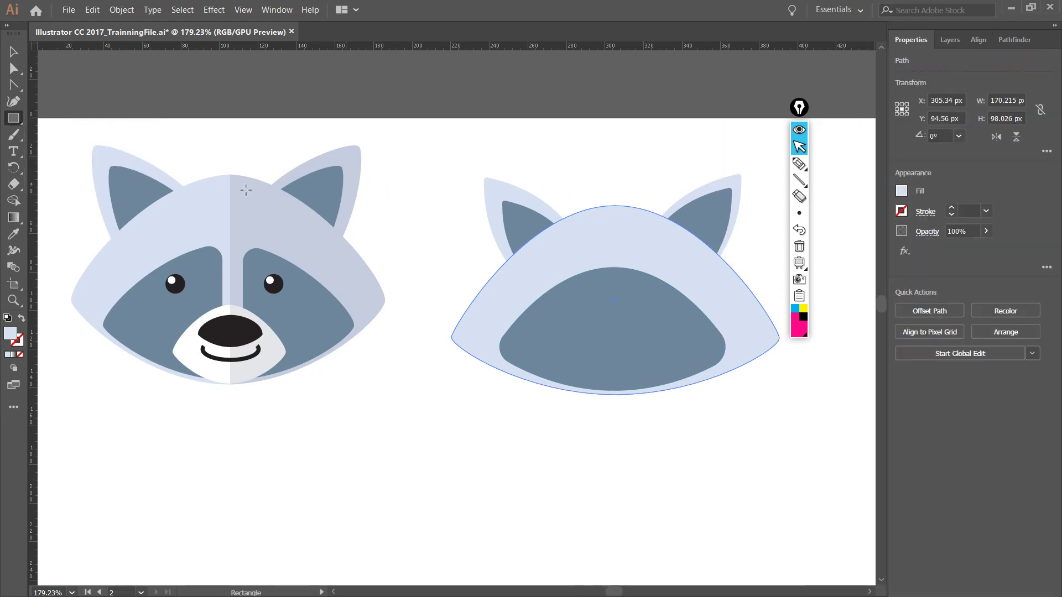
left_click(901, 192)
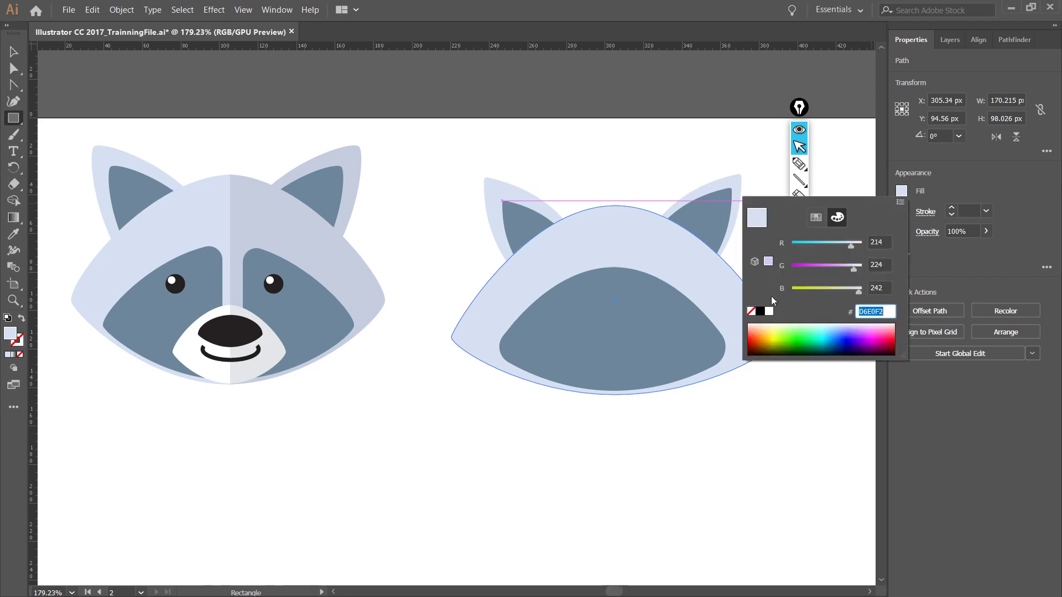
left_click(769, 312)
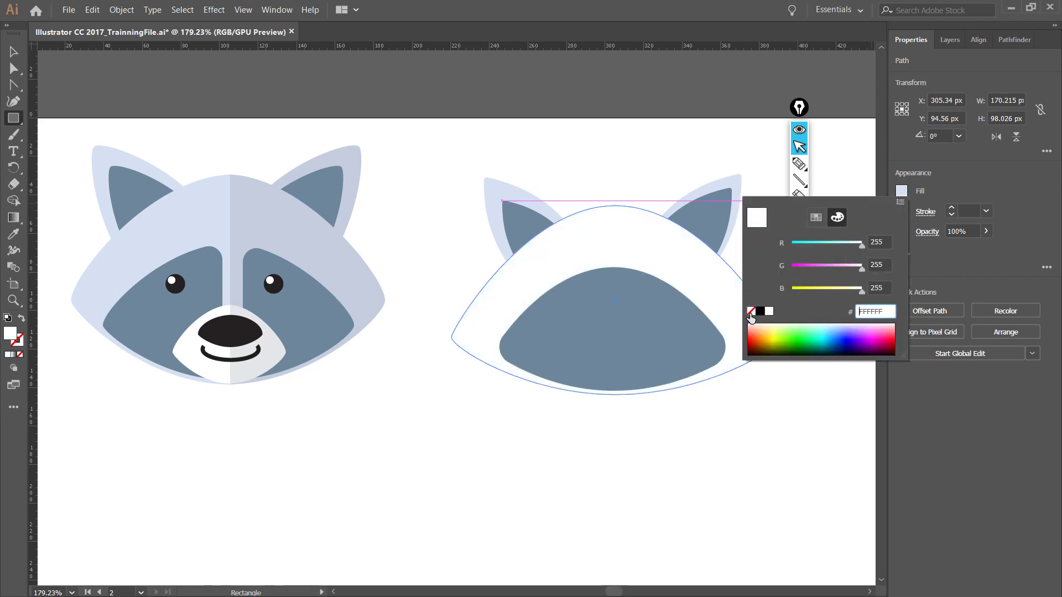
left_click(751, 313)
key("ctrl+z")
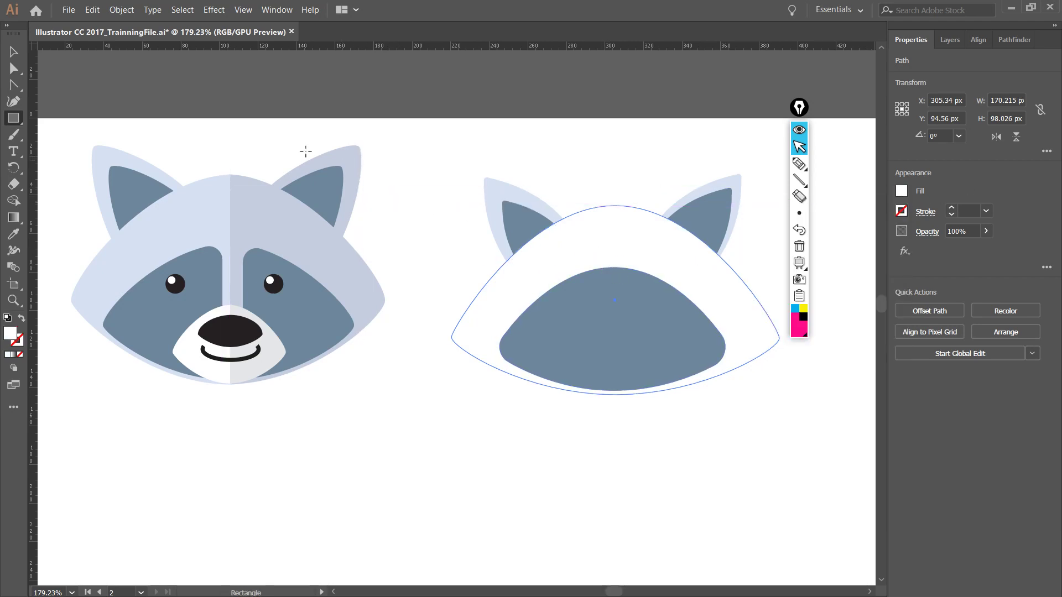
key("ctrl+z")
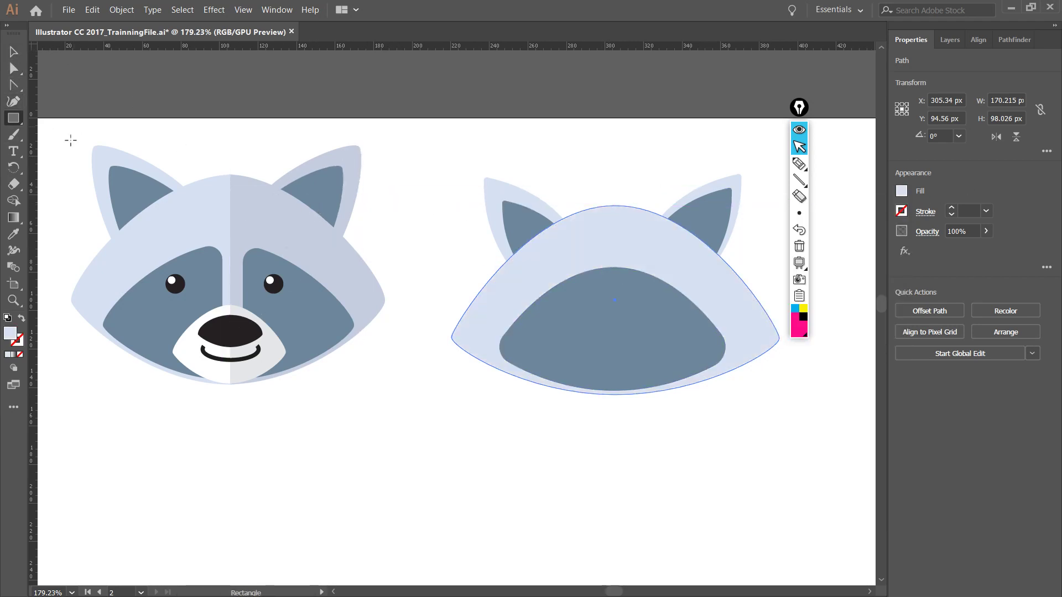
left_click(14, 53)
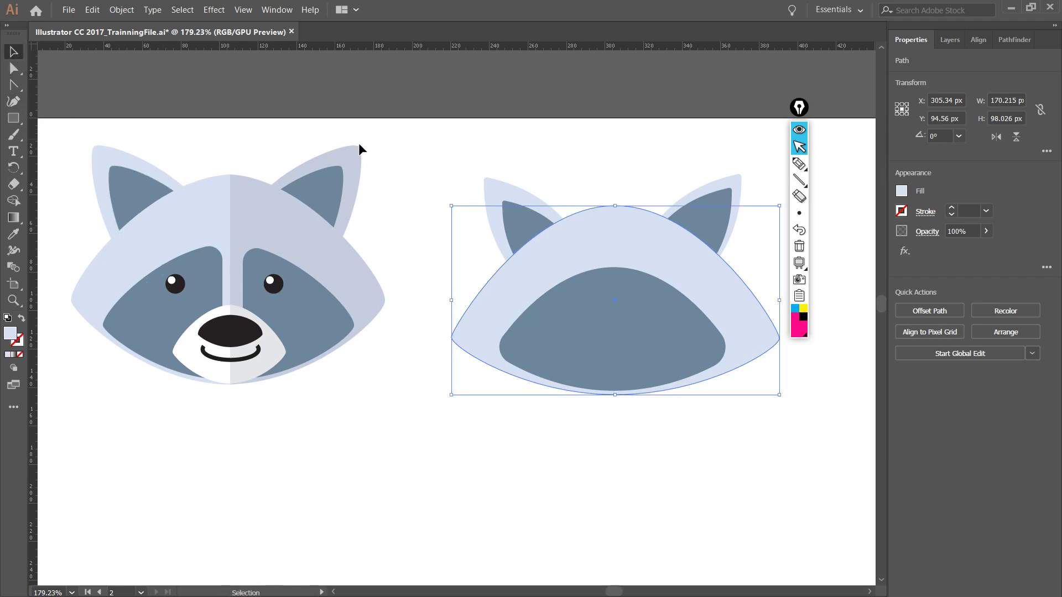
left_click(451, 148)
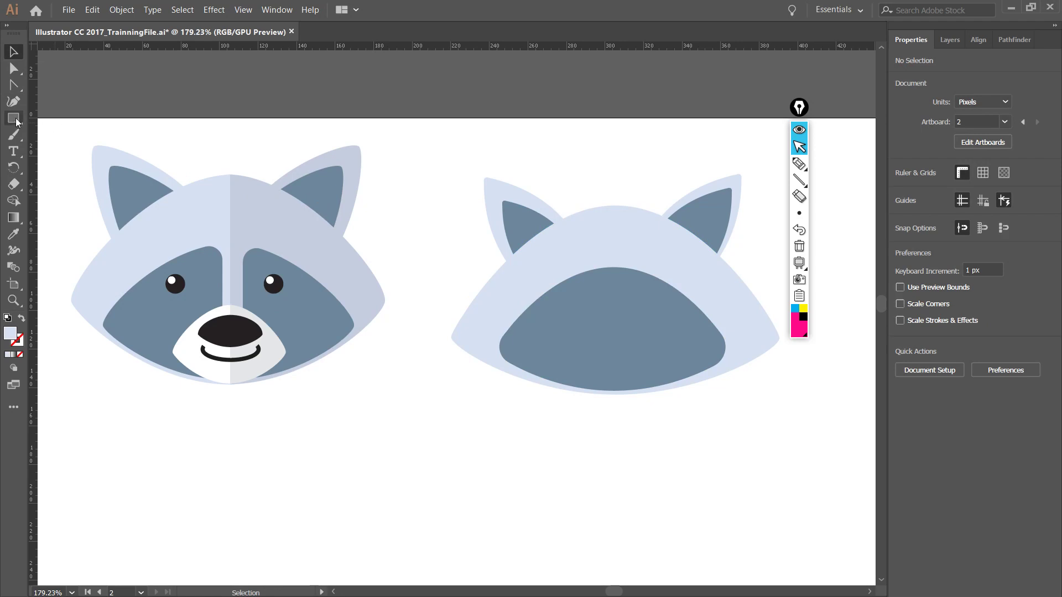
- Draw a narrow vertical rectangle about 12 px wide and 154 px high through the center of the head and dark mask
left_click_drag(411, 121, 368, 126)
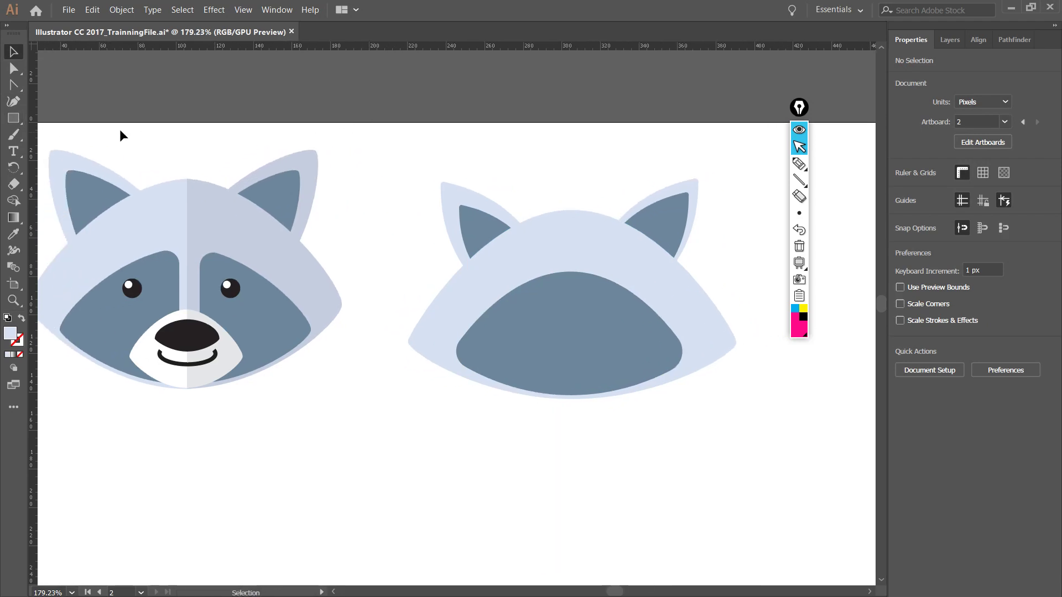
left_click(13, 118)
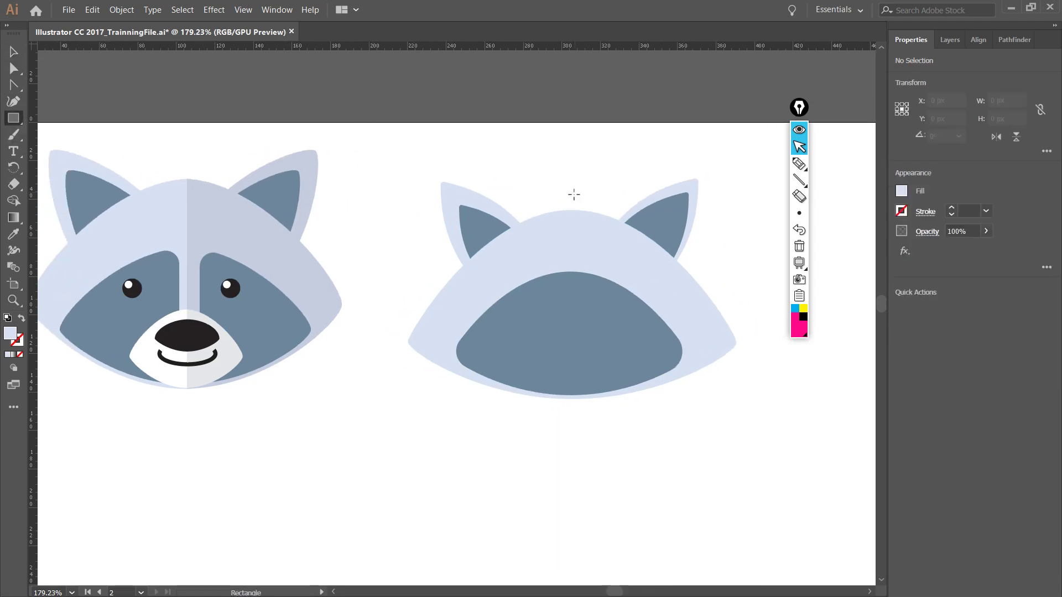
left_click_drag(537, 146, 584, 452)
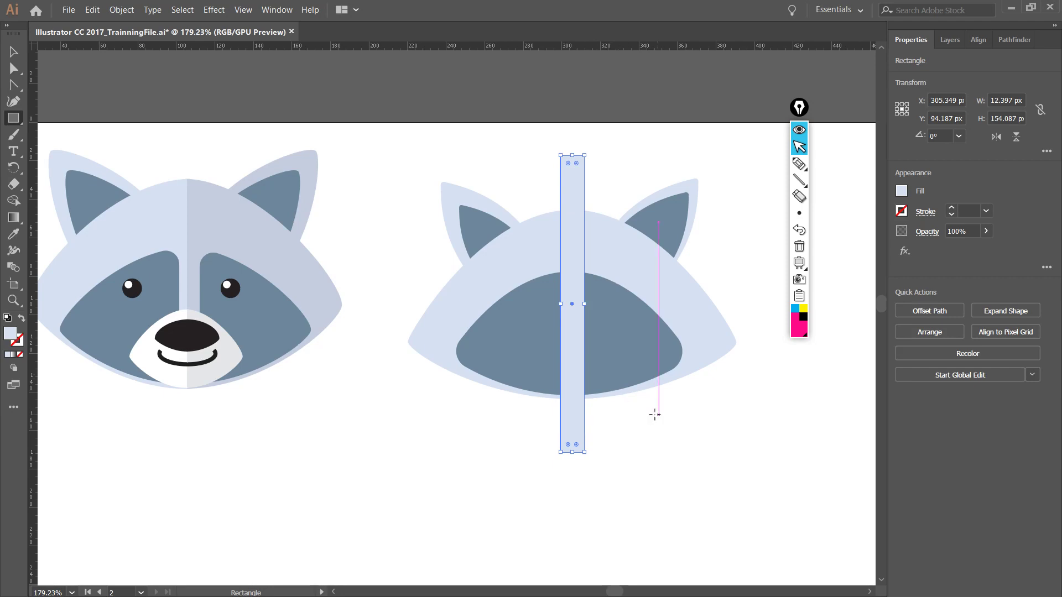
key("v")
left_click(607, 183)
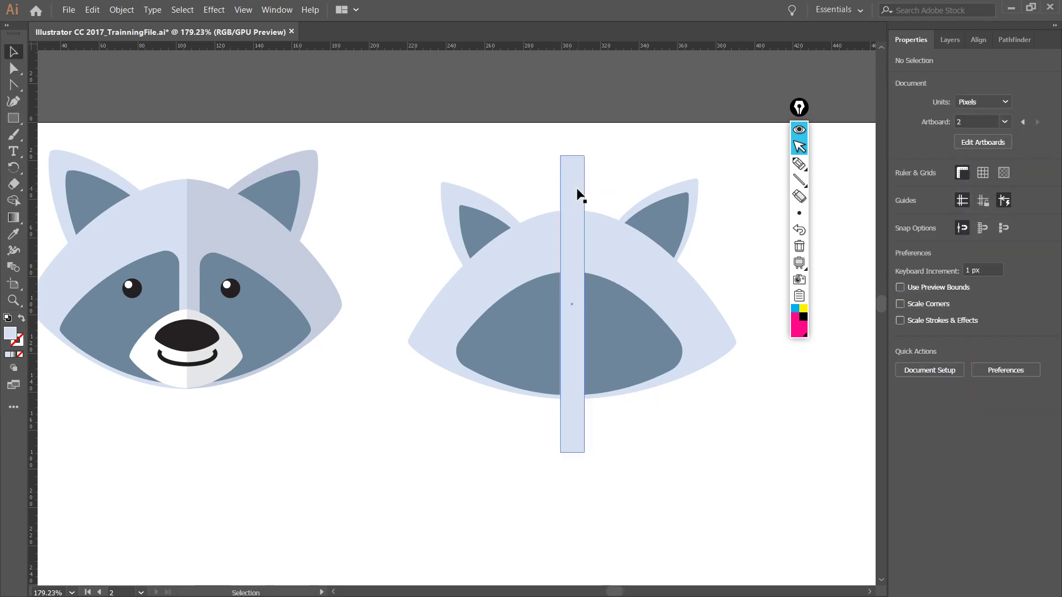
- Fill the narrow vertical rectangle with white (FFFFFF)
left_click(576, 190)
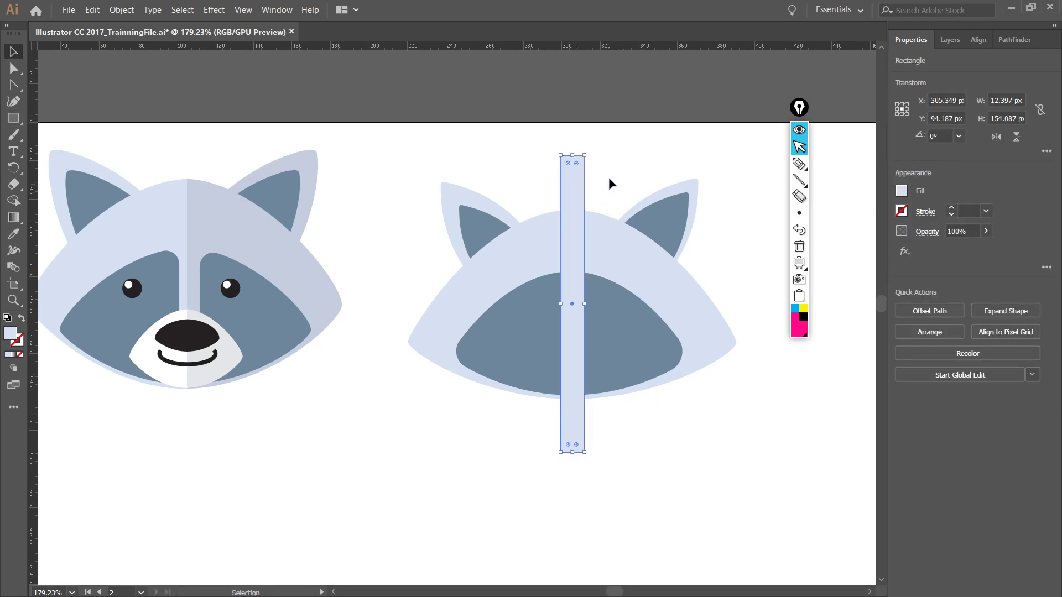
left_click(902, 192)
left_click(769, 311)
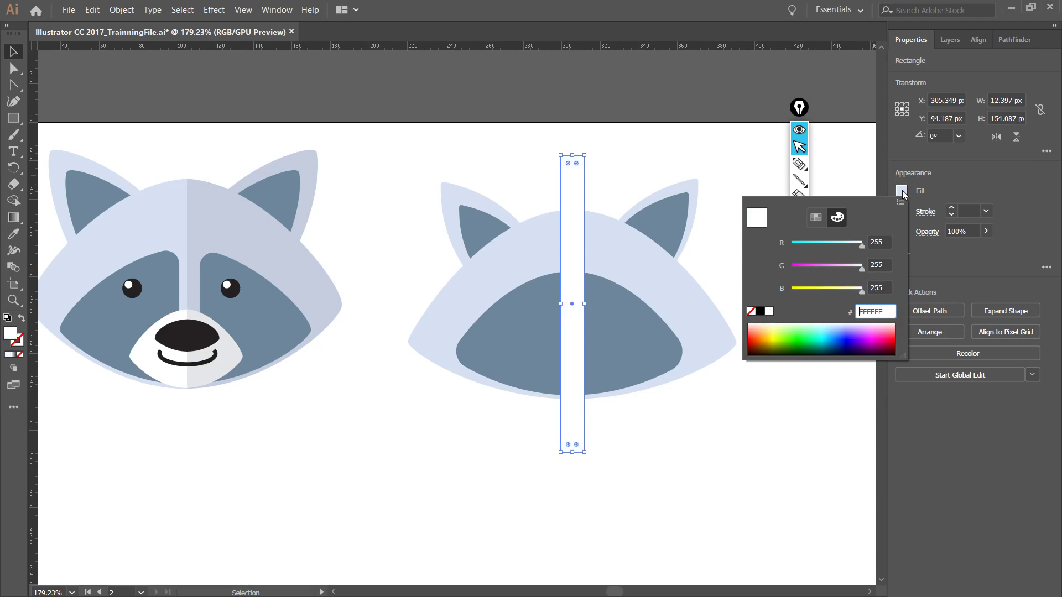
left_click(996, 174)
left_click(655, 135)
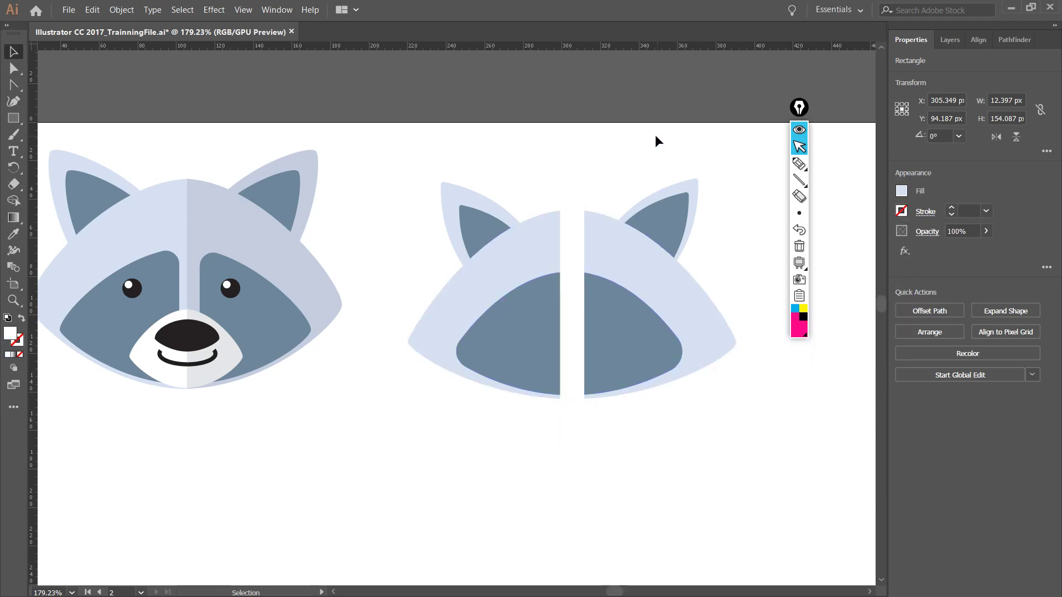
- Select the white vertical rectangle together with the dark mask shape
left_click(587, 243)
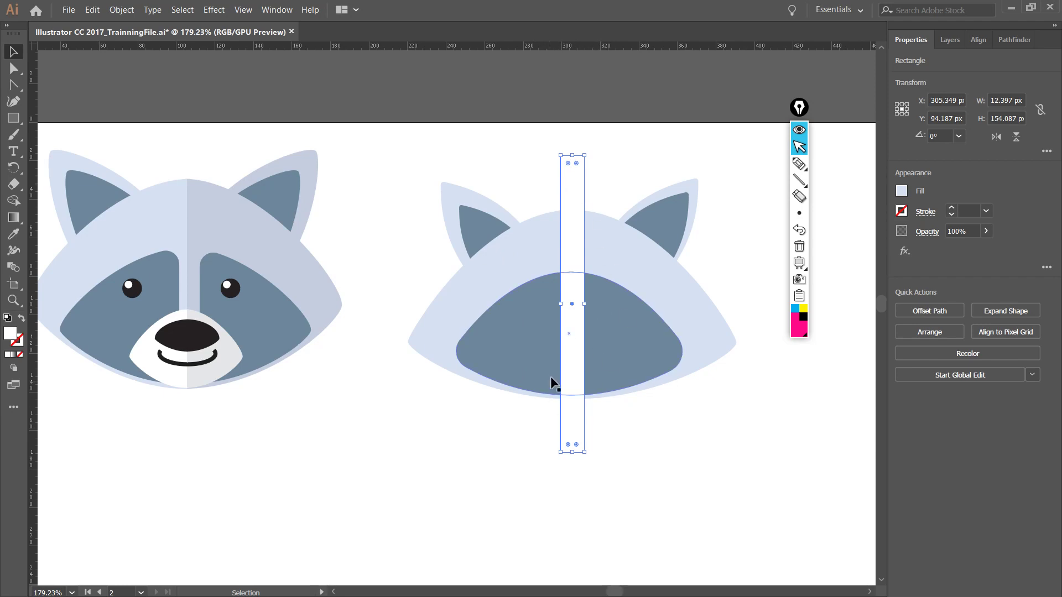
left_click(447, 389)
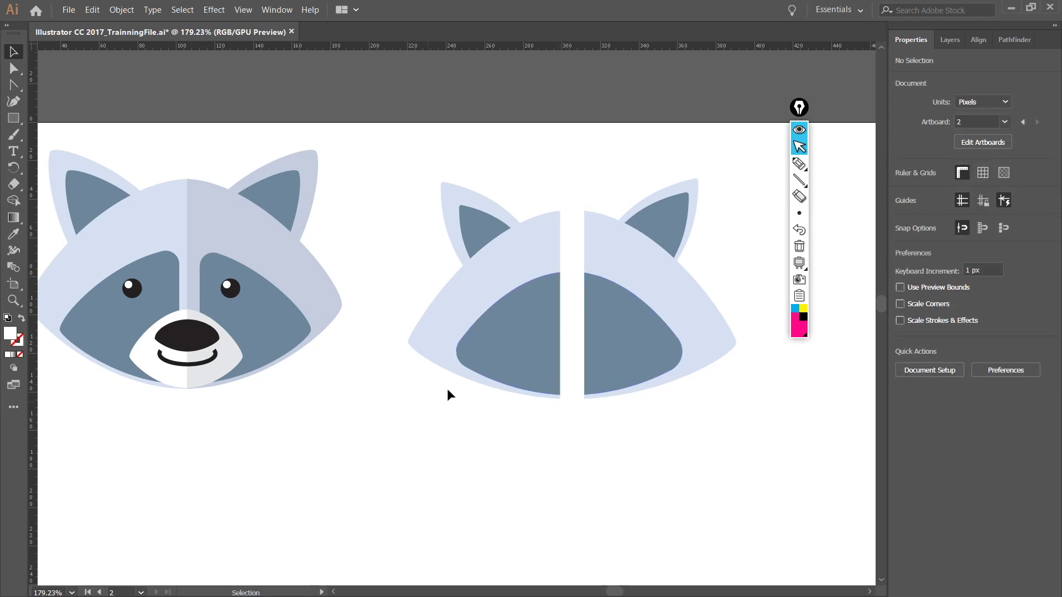
left_click(577, 167)
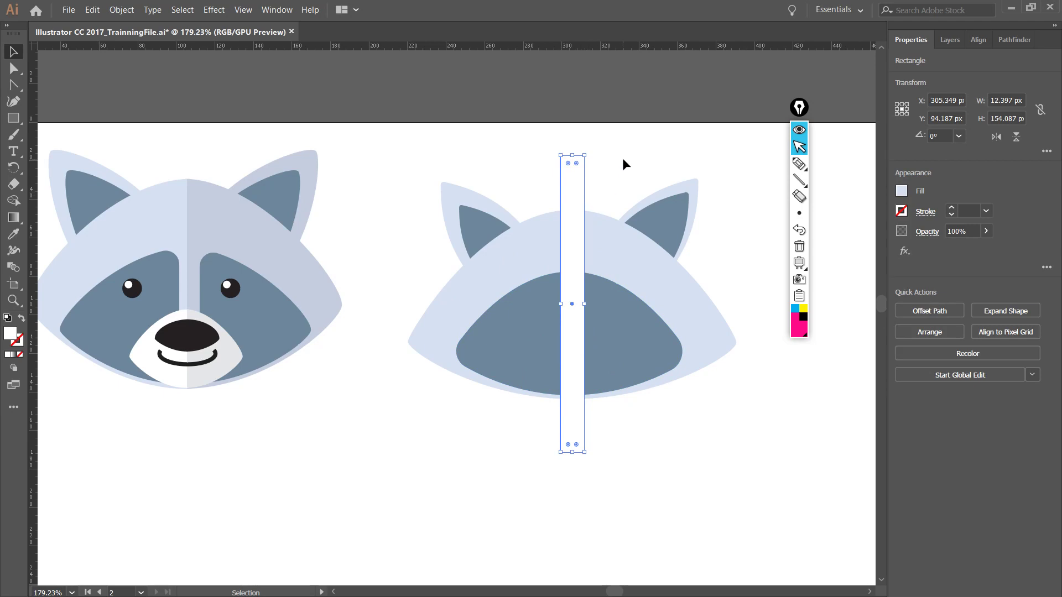
left_click(624, 161)
left_click(576, 183)
left_click(612, 315, "shift")
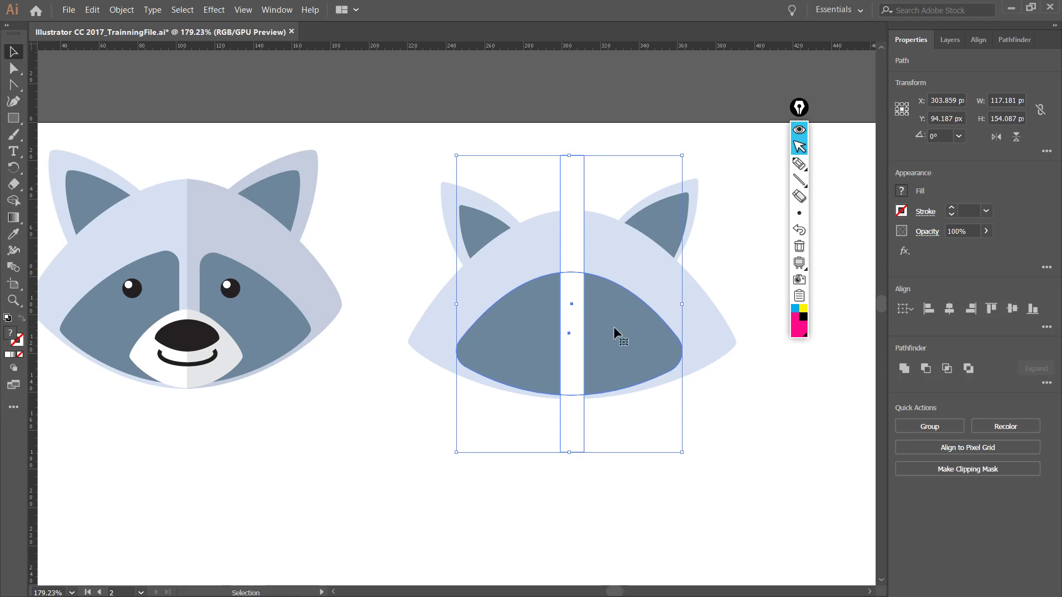
left_click_drag(604, 317, 543, 291)
left_click_drag(510, 282, 605, 370)
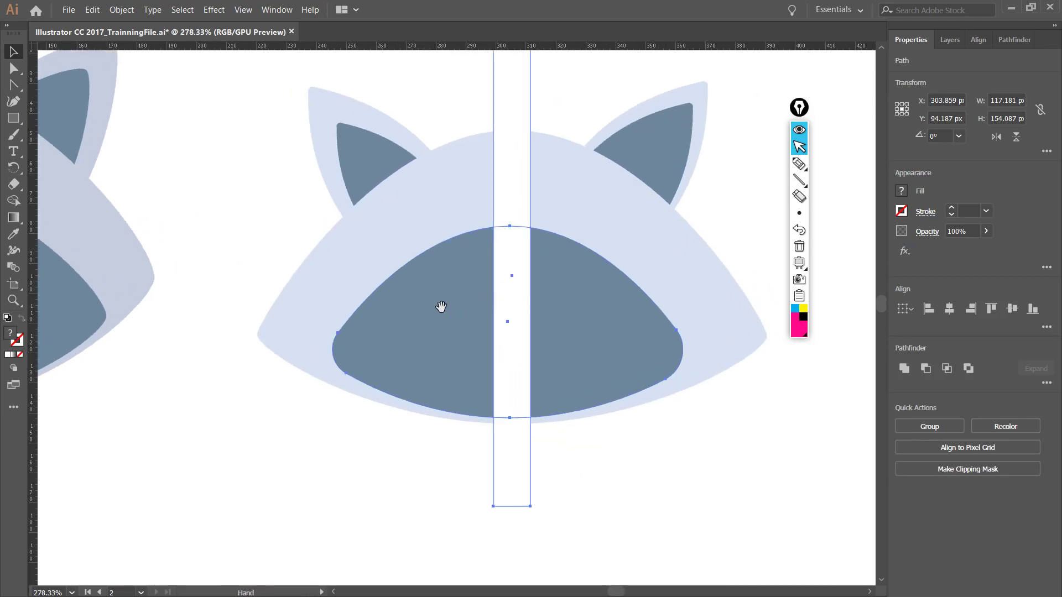
mouse_move(441, 306)
left_mouse_down()
mouse_move(441, 327)
mouse_move(431, 310)
left_mouse_up()
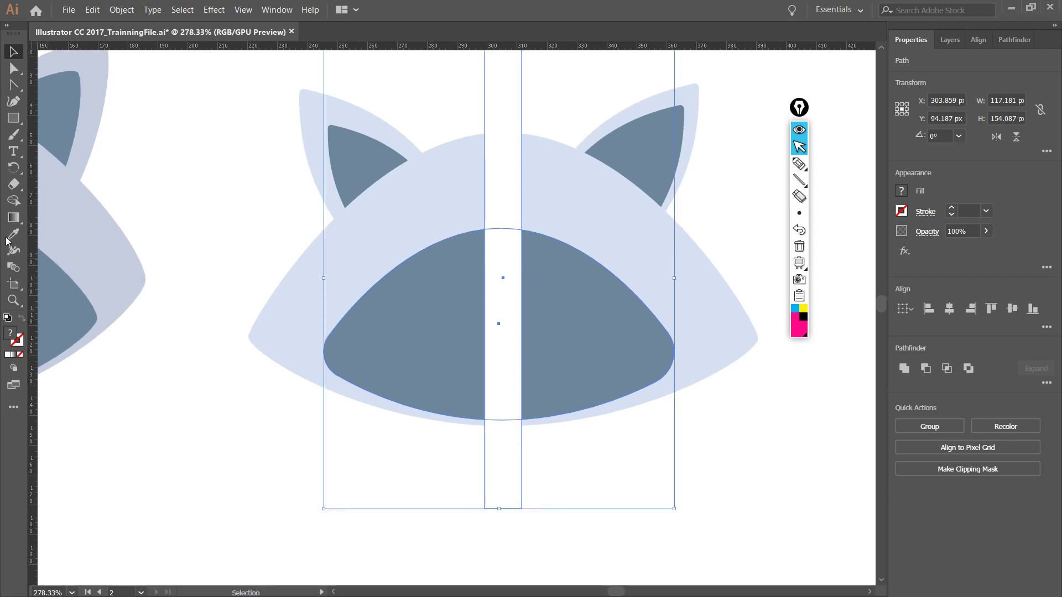
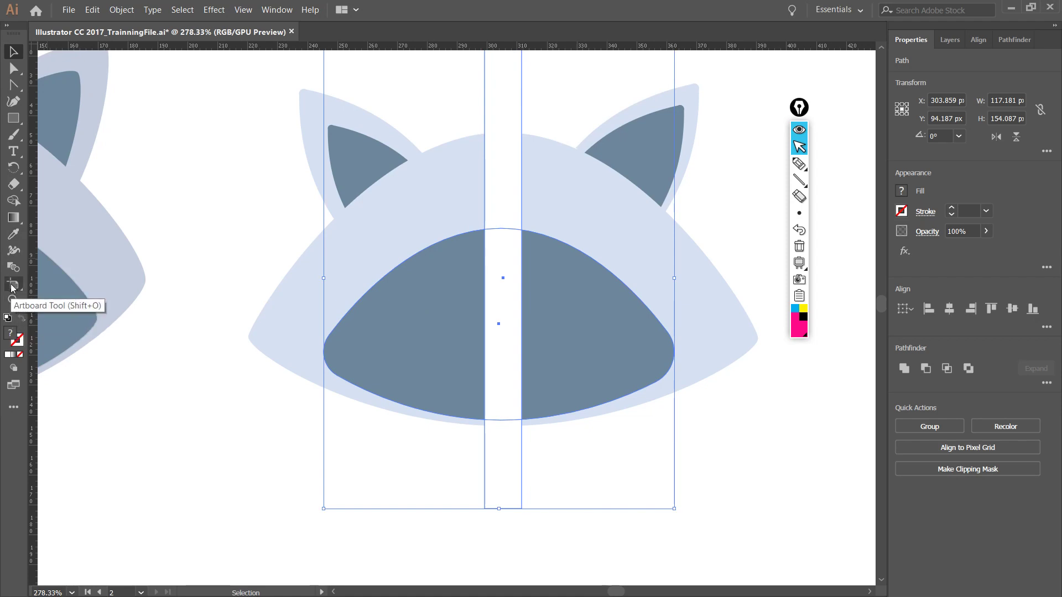
left_click(14, 252)
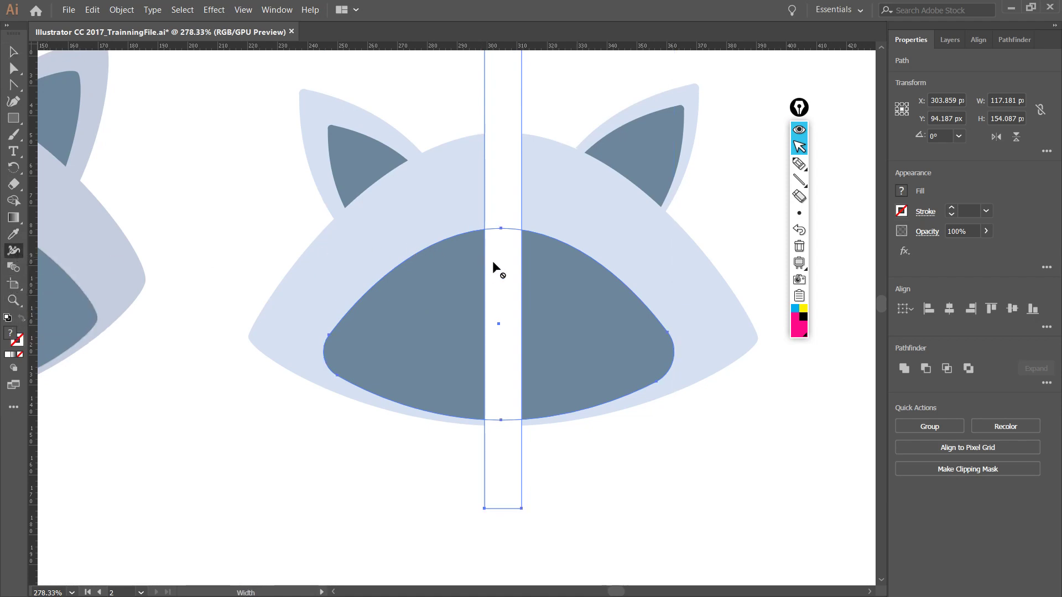
left_click_drag(534, 295, 500, 302)
left_click_drag(530, 296, 526, 294)
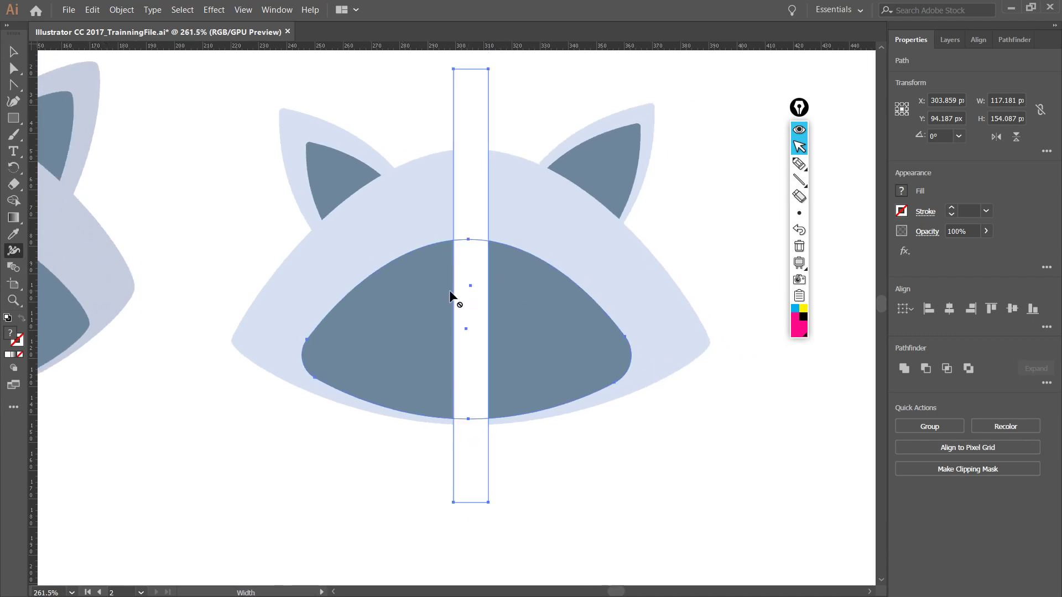
left_click(14, 287)
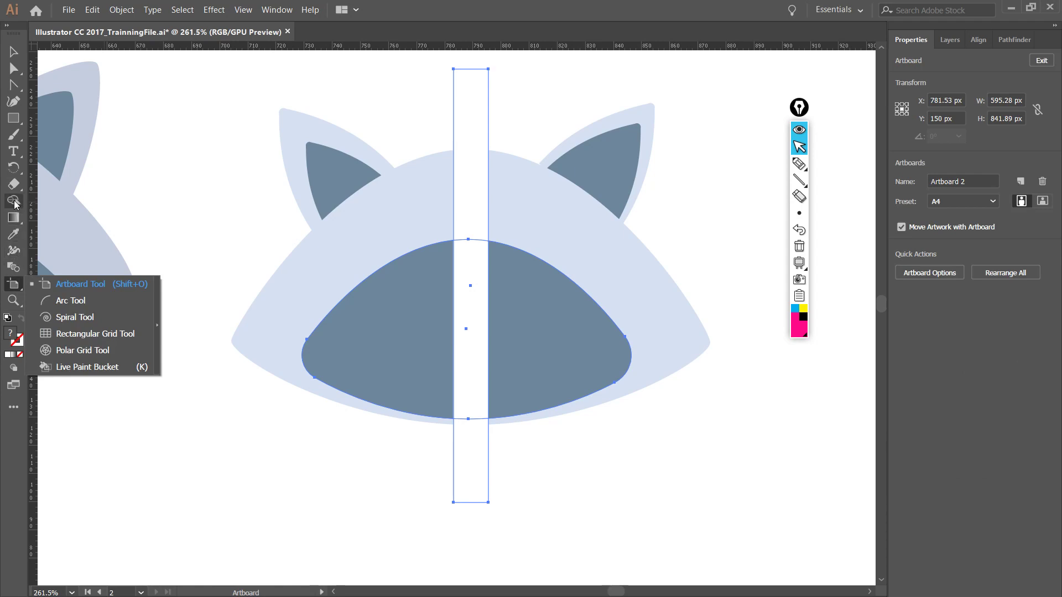
- Try to separate the rectangle's protruding end with the Shape Builder tool and delete it, and undo the deletion
left_click(14, 202)
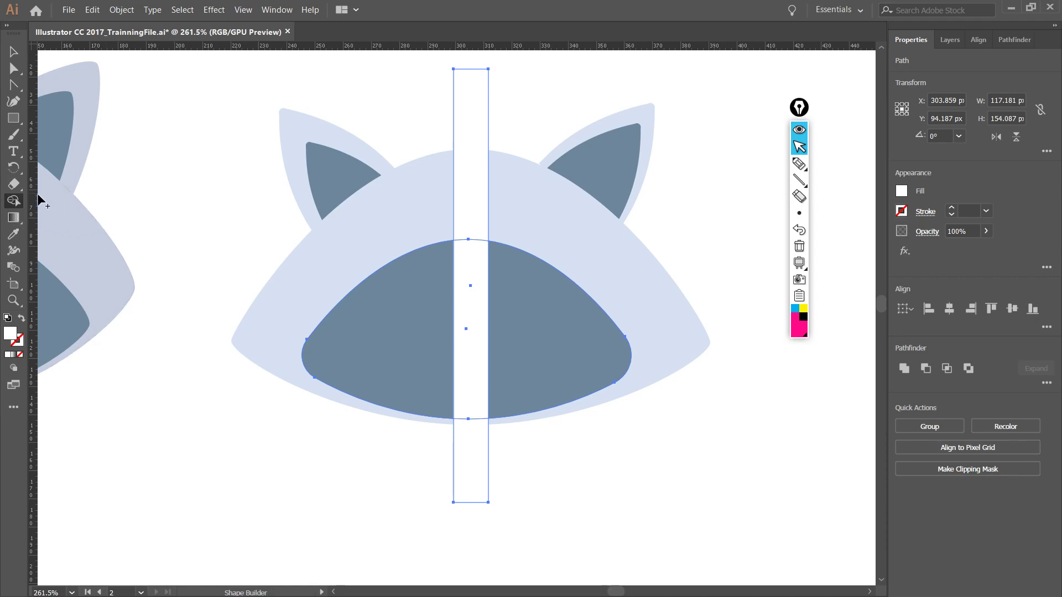
key("ctrl")
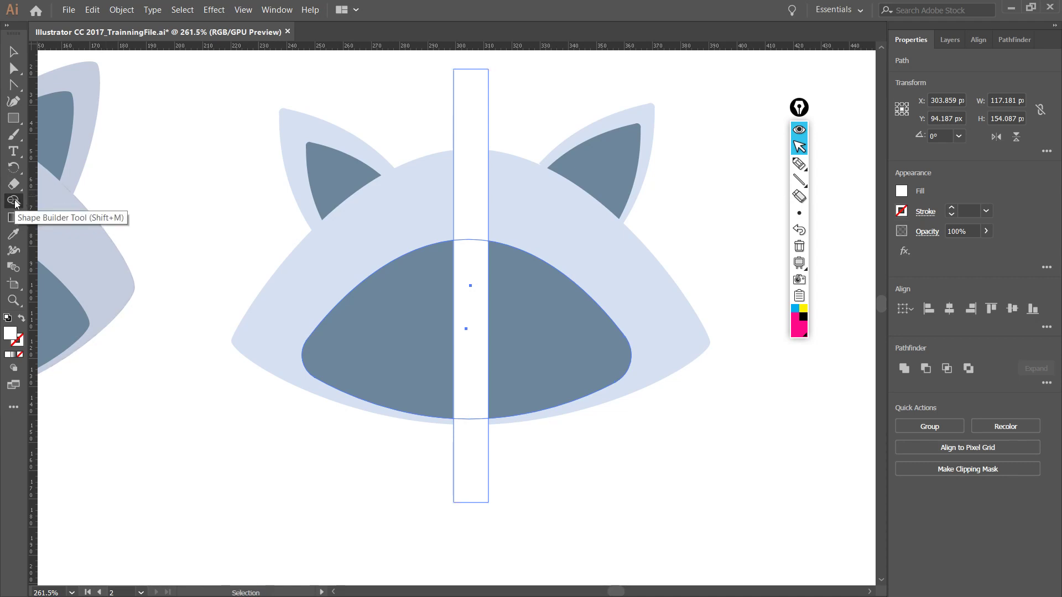
left_click(15, 202)
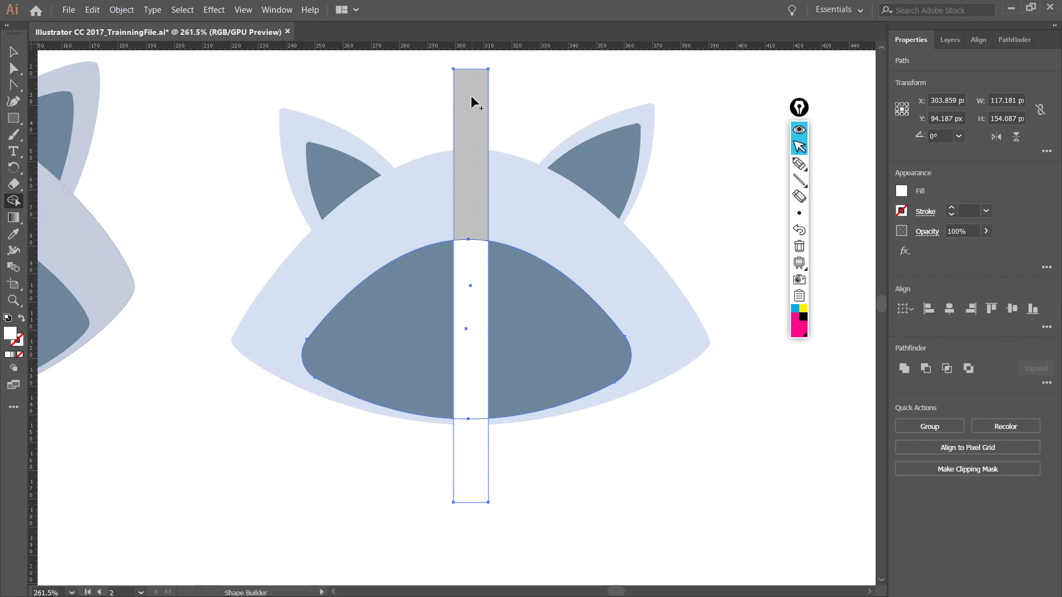
left_click(475, 479)
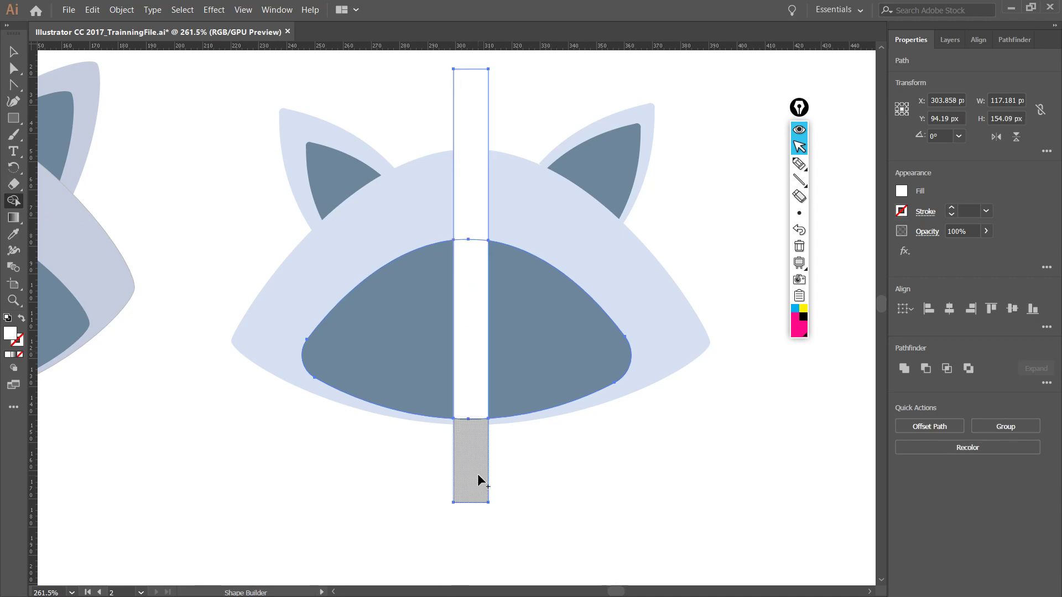
key("Delete")
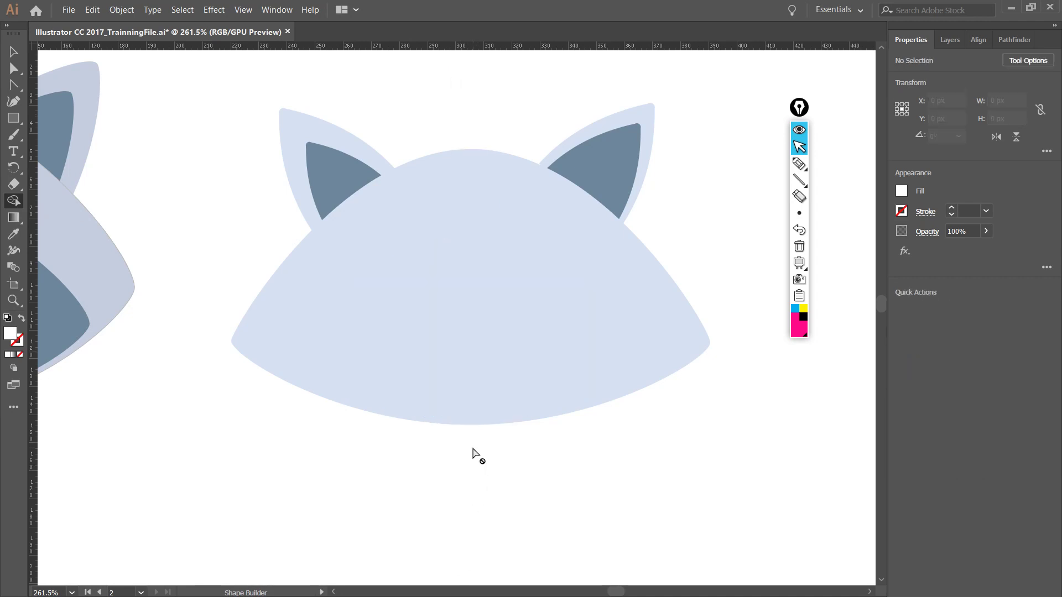
key("ctrl+z")
- Remove the white rectangle's upper, lower and middle sections with the Shape Builder tool, splitting the dark mask in two
left_click(472, 202)
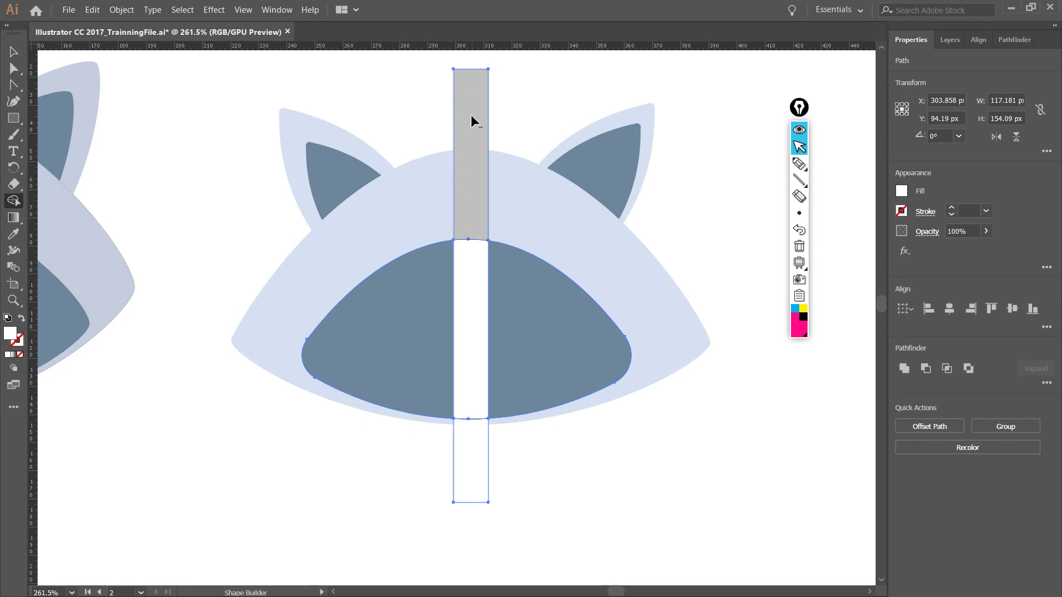
left_click(474, 93, "alt")
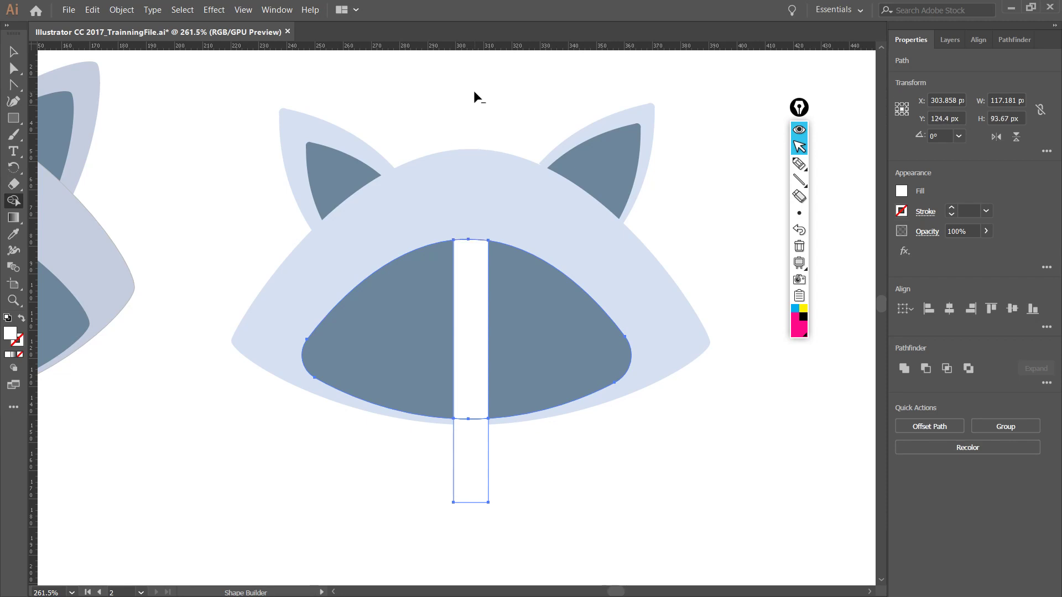
left_click(470, 472, "alt")
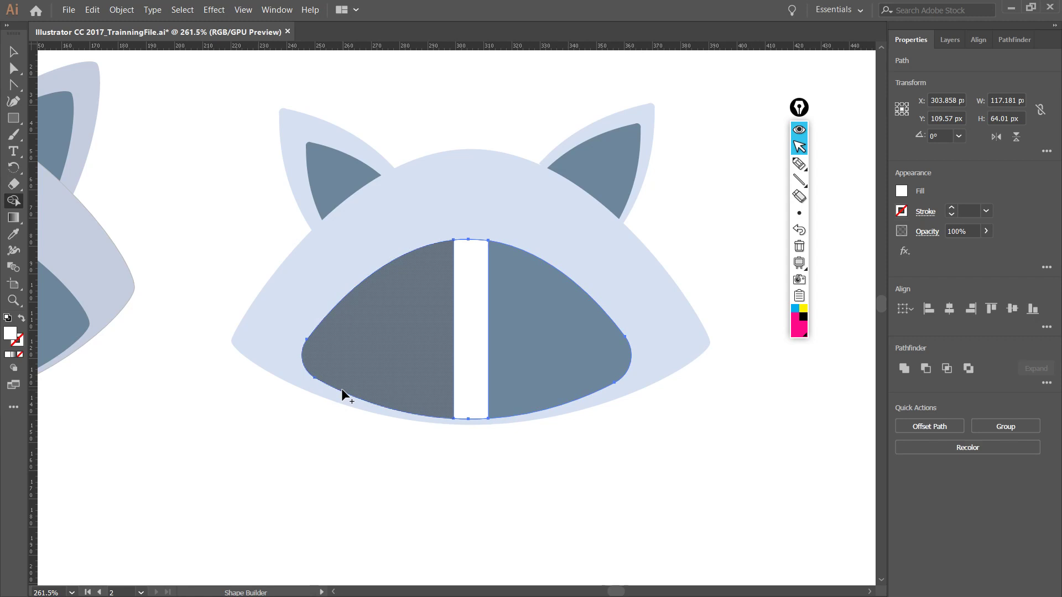
left_click(475, 274, "alt")
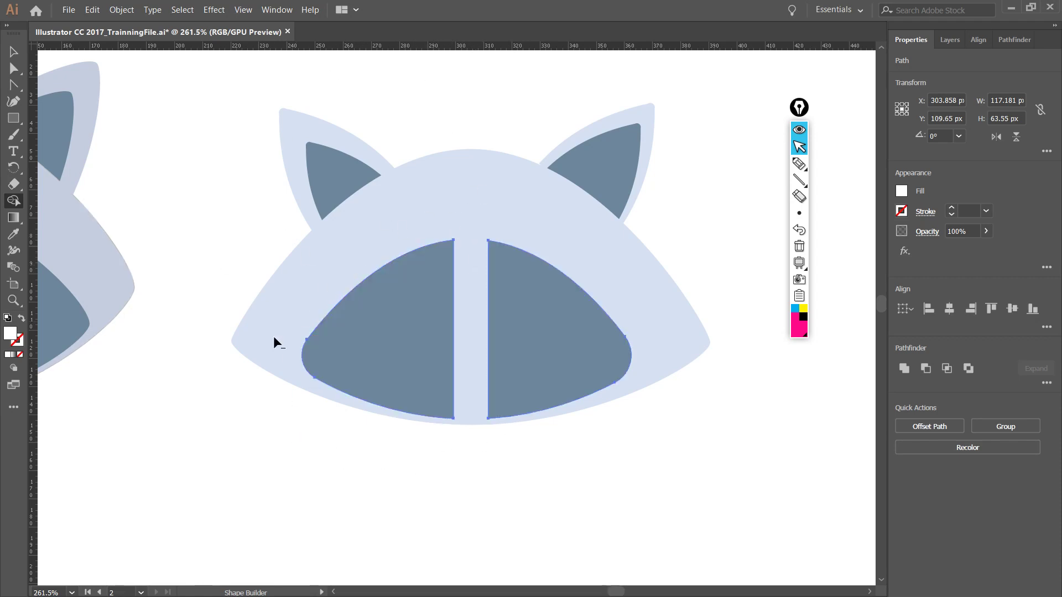
- Undo the mask split and the vertical rectangle's white fill
key("v")
left_click(352, 285)
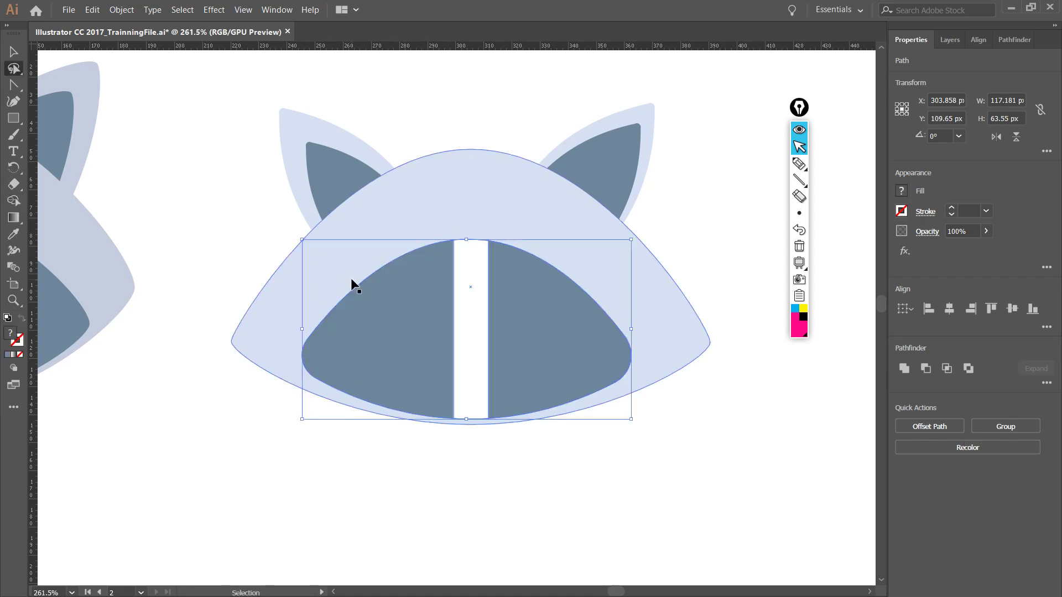
key("ctrl+z")
key("ctrl+z")
key("ctrl+z")
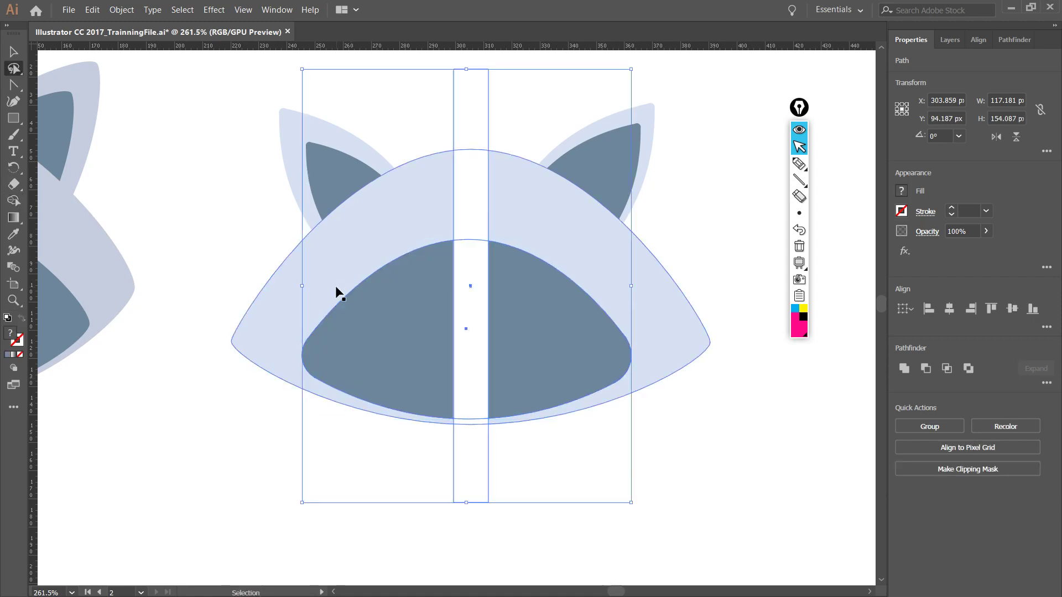
key("ctrl+z")
key("ctrl+z")
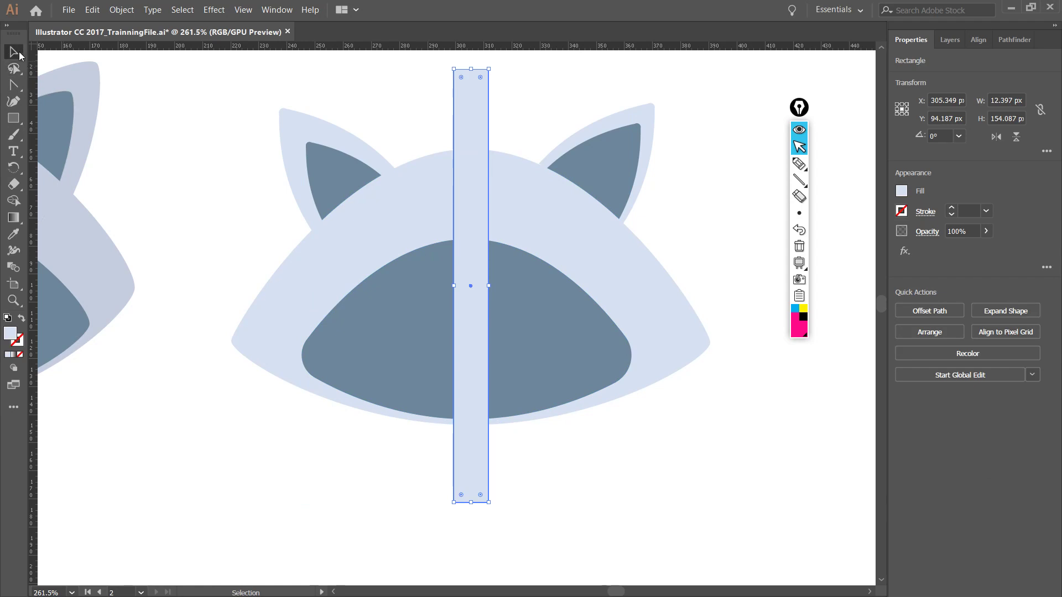
- Select the light blue vertical rectangle together with the dark mask shape
left_click(565, 89)
left_click(466, 116)
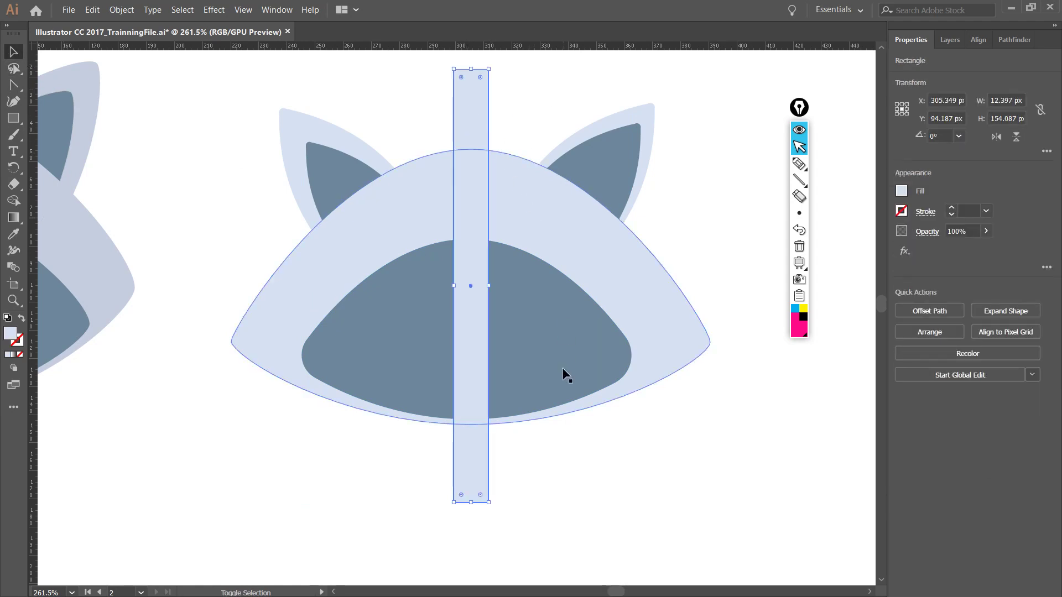
left_click(551, 354, "shift")
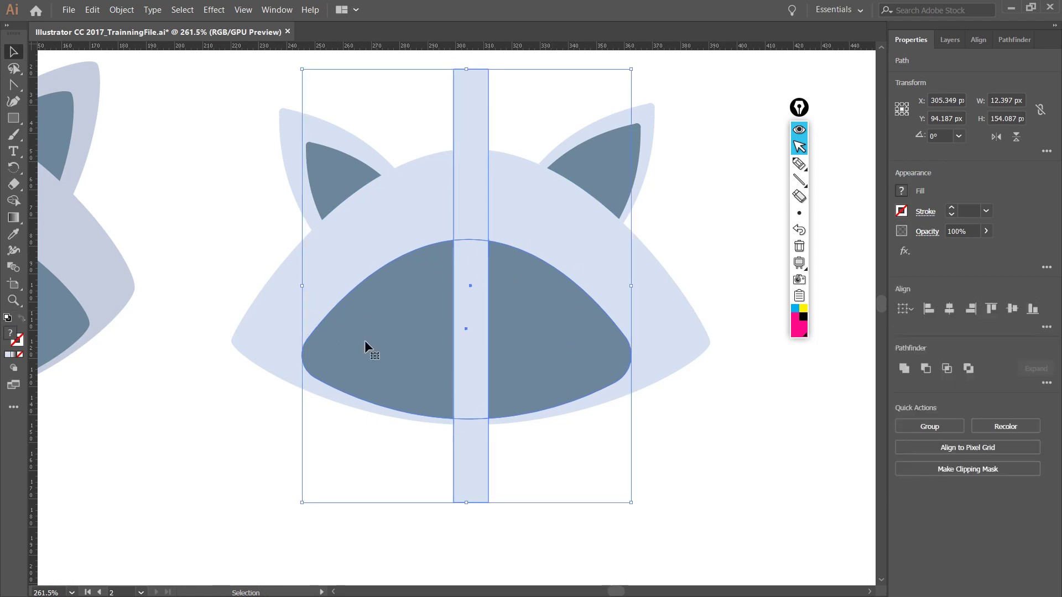
key("space")
left_click_drag(506, 304, 478, 320)
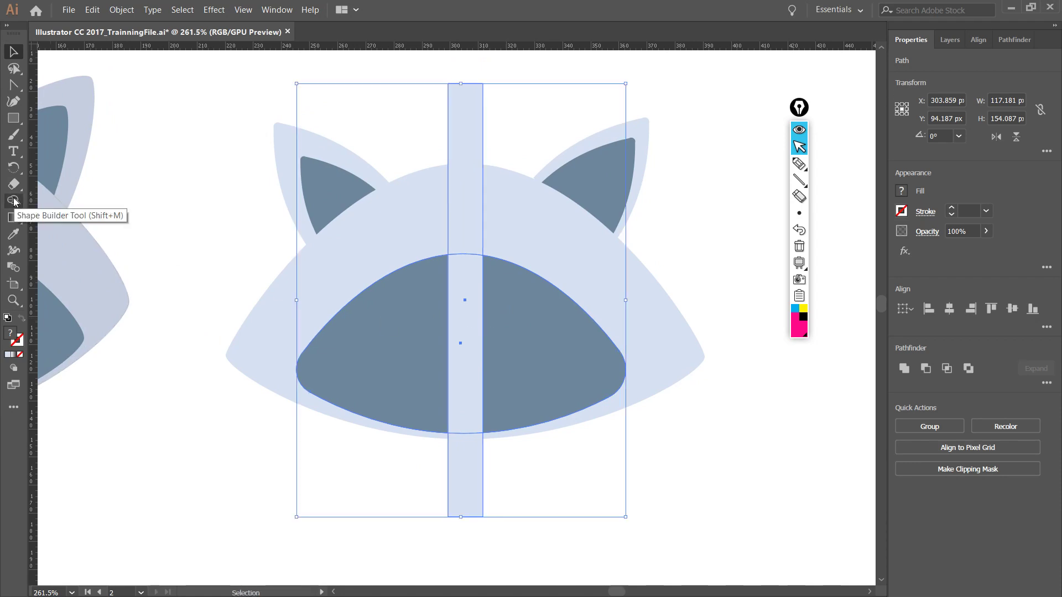
- Subtract all three sections of the vertical rectangle with the Shape Builder tool, leaving two separate dark eye patches
left_click(13, 202)
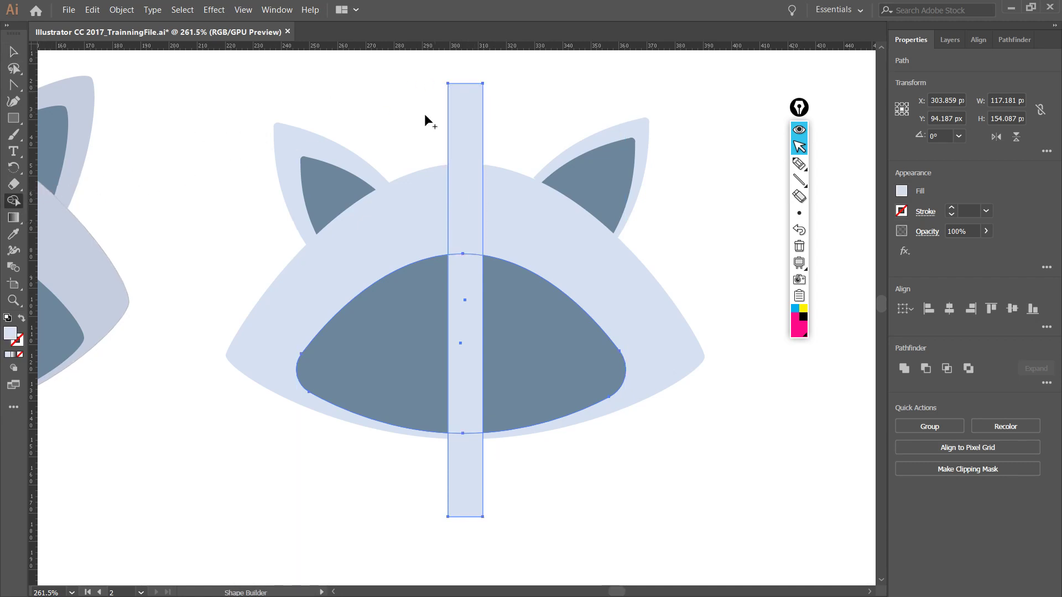
left_click(472, 119, "alt")
left_click(462, 308)
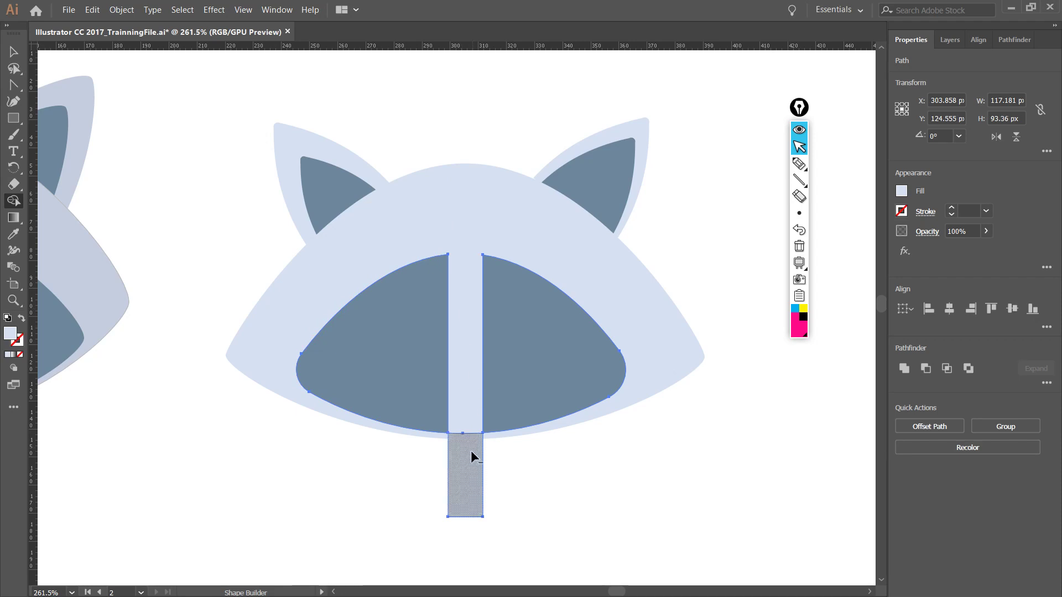
left_click(472, 461, "alt")
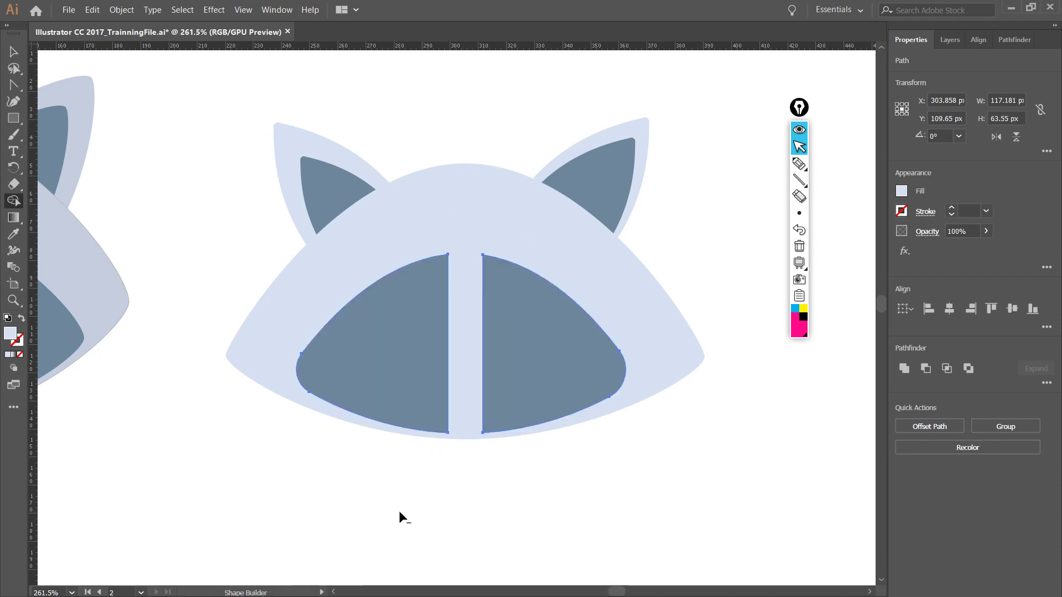
- Round the upper inner corners of both eye patches to a radius of about 8.14 px
left_click(15, 70)
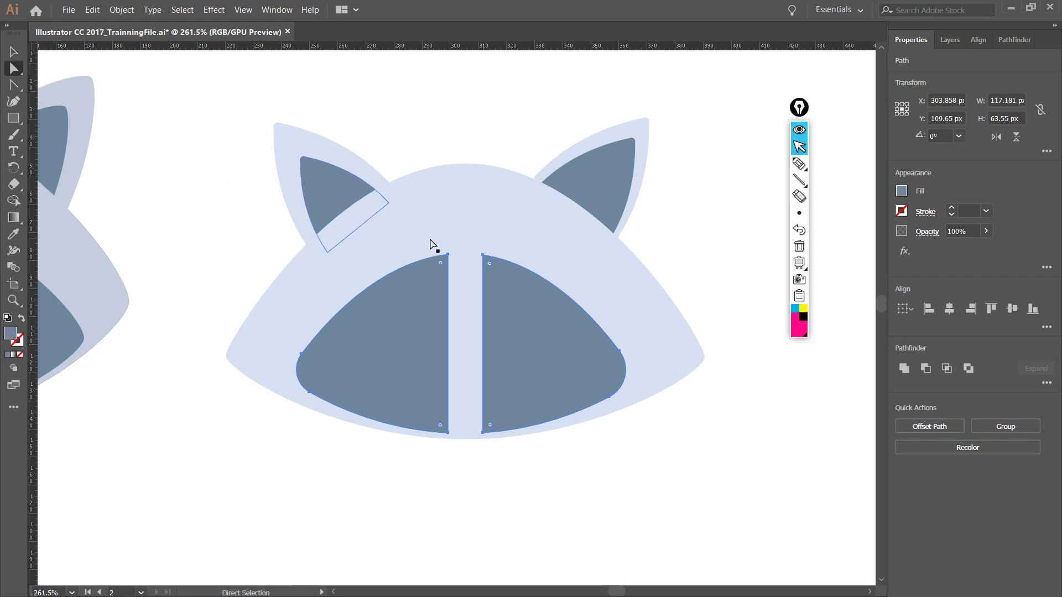
left_click_drag(300, 270, 462, 267)
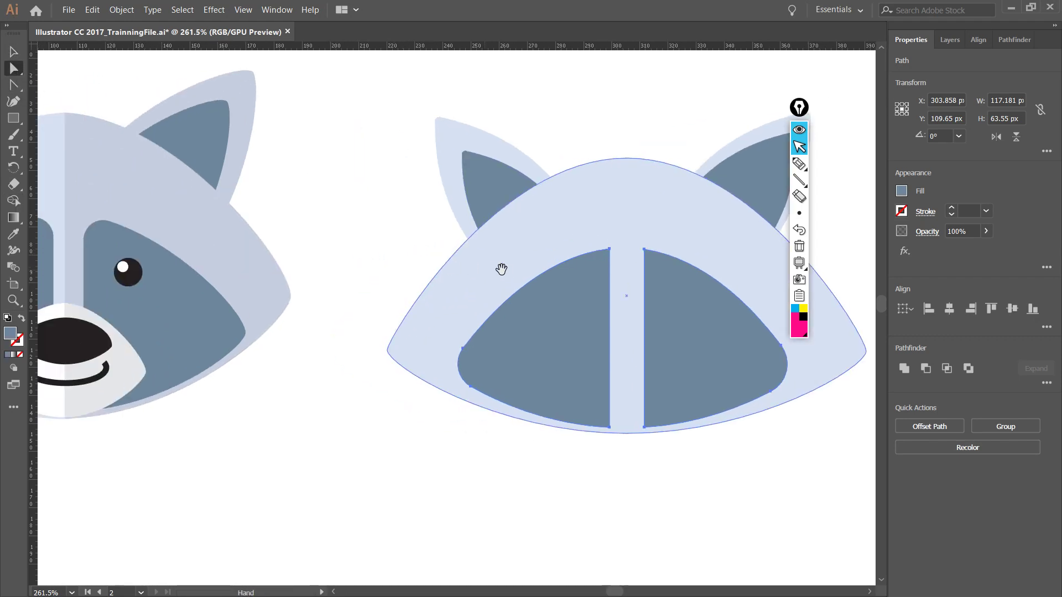
scroll(501, 267, "down", 1)
left_click_drag(526, 254, 511, 246)
left_click(580, 243)
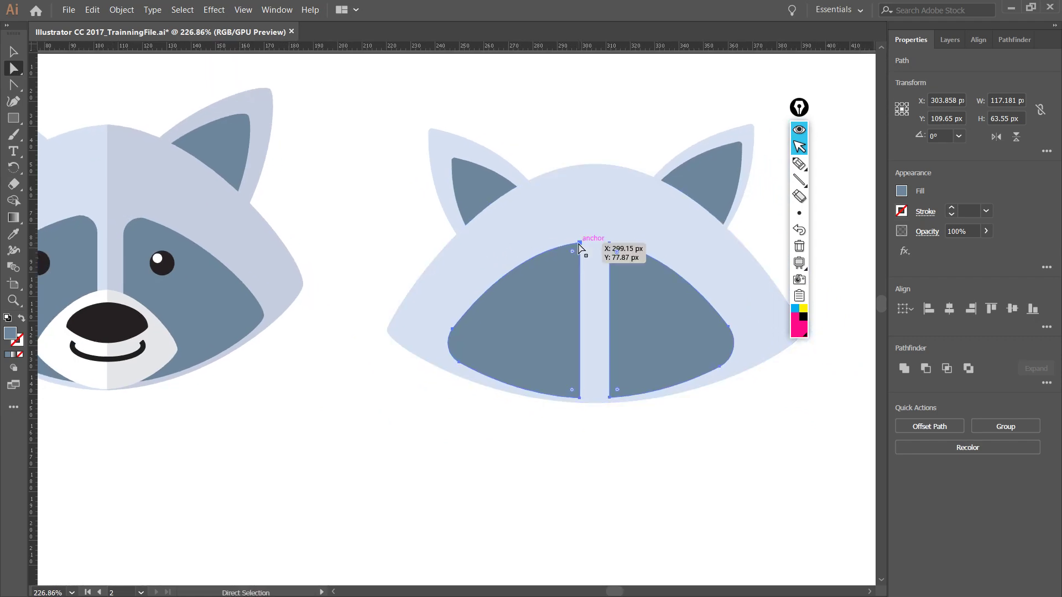
left_click_drag(573, 254, 630, 275)
left_click(610, 244)
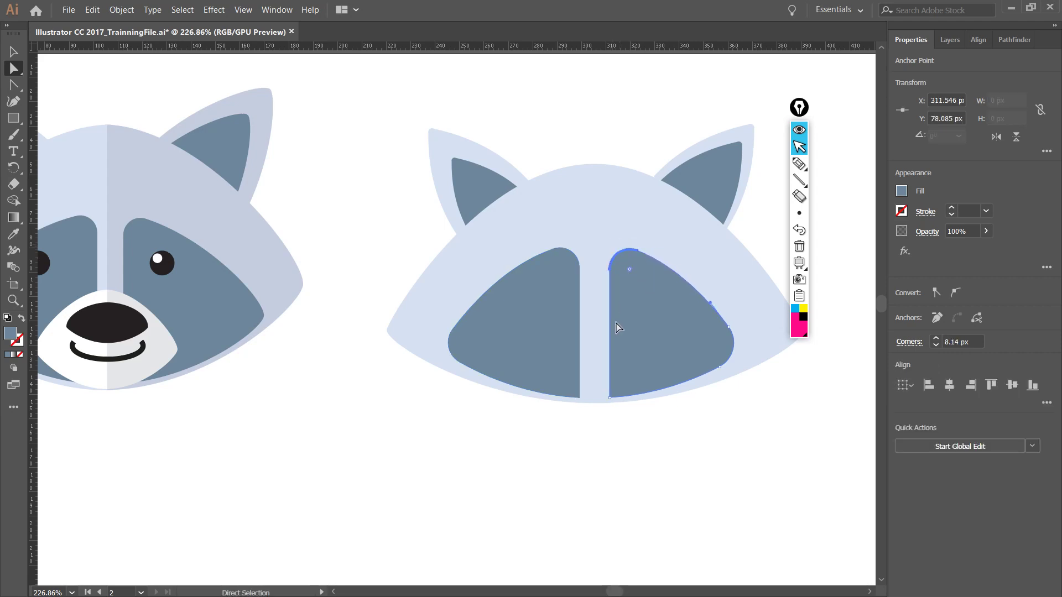
left_click(556, 446)
- Copy the light blue head shape and paste a duplicate of it
left_click_drag(537, 379, 669, 316)
scroll(628, 372, "down", 2)
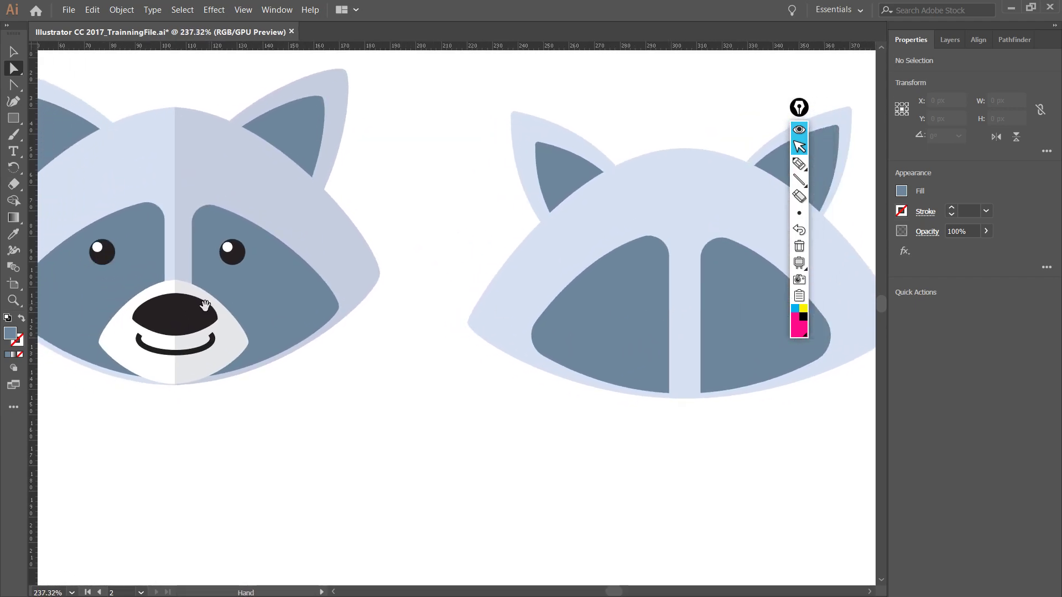
scroll(466, 348, "down", 2)
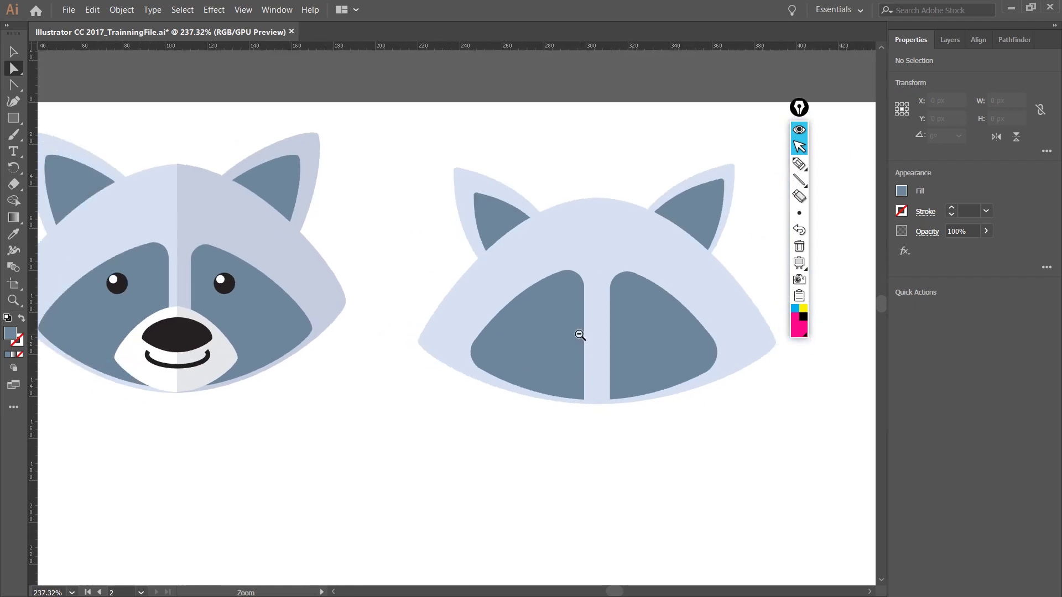
left_click(722, 291)
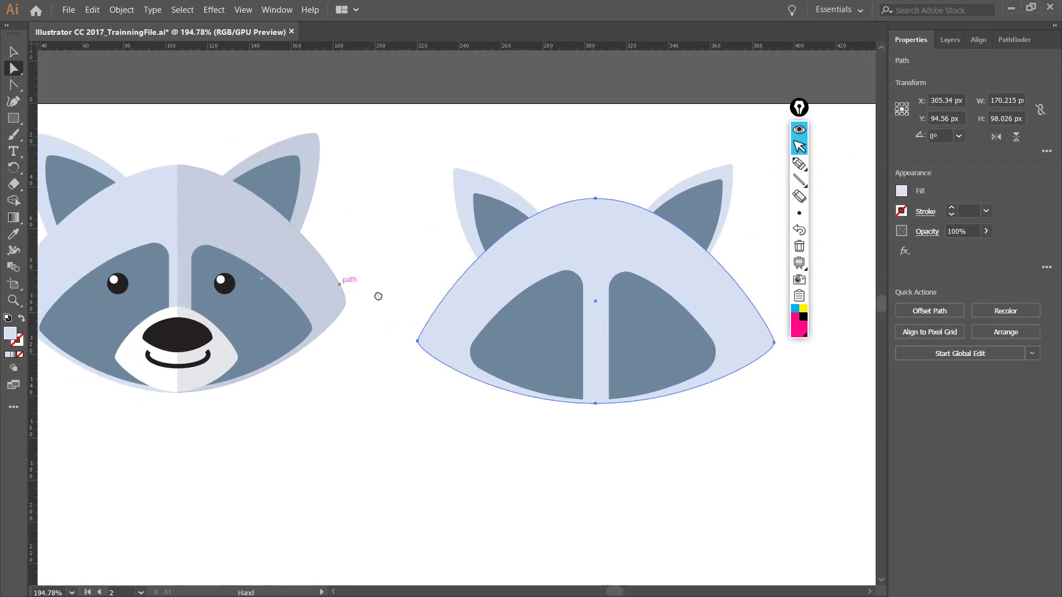
left_click_drag(206, 339, 251, 336)
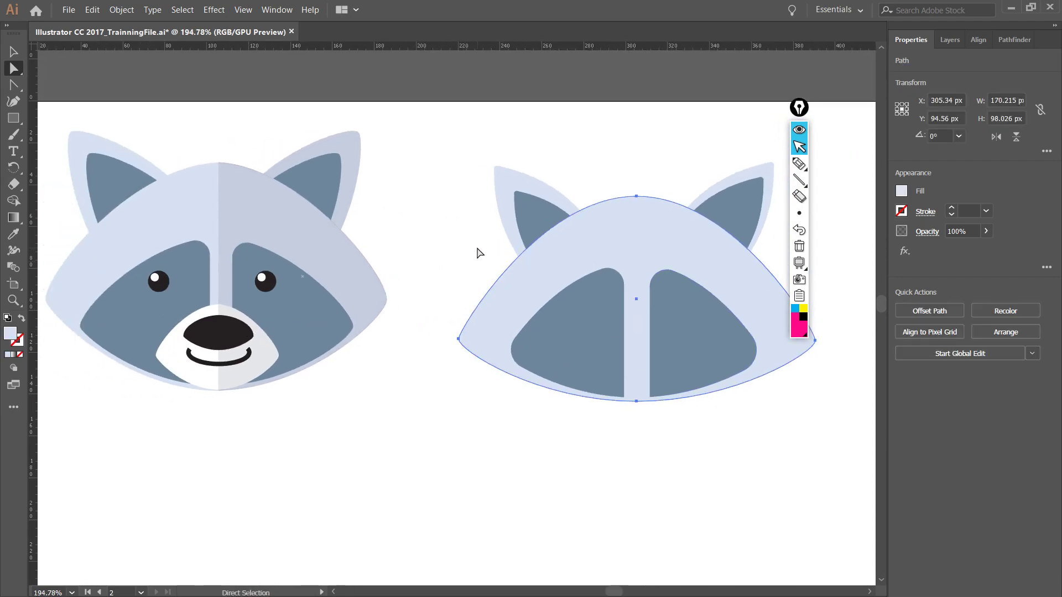
left_click(430, 249)
left_click(574, 259)
left_click(456, 239)
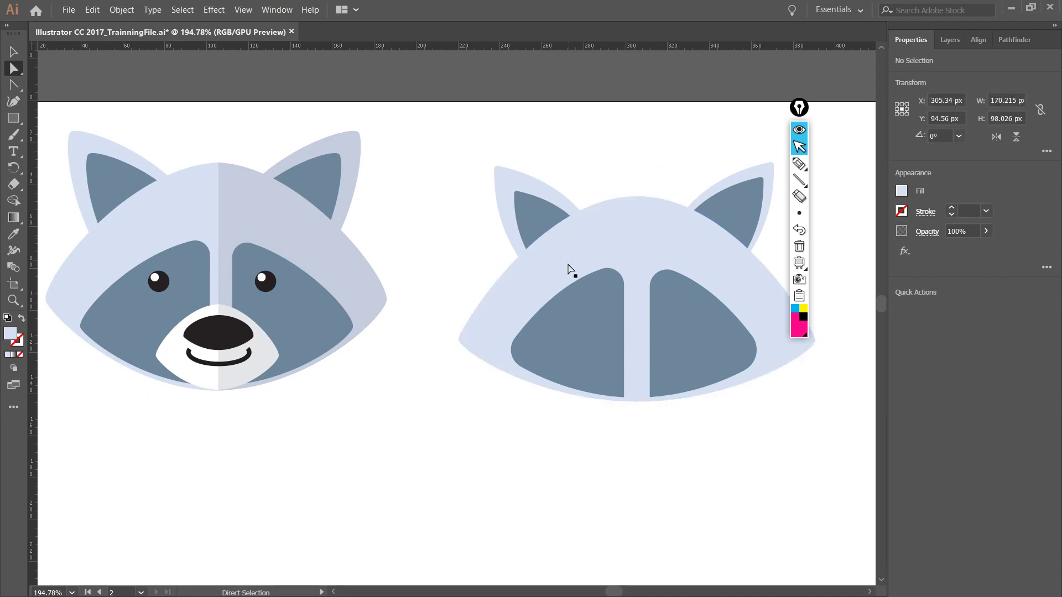
left_click(568, 265)
key("ctrl")
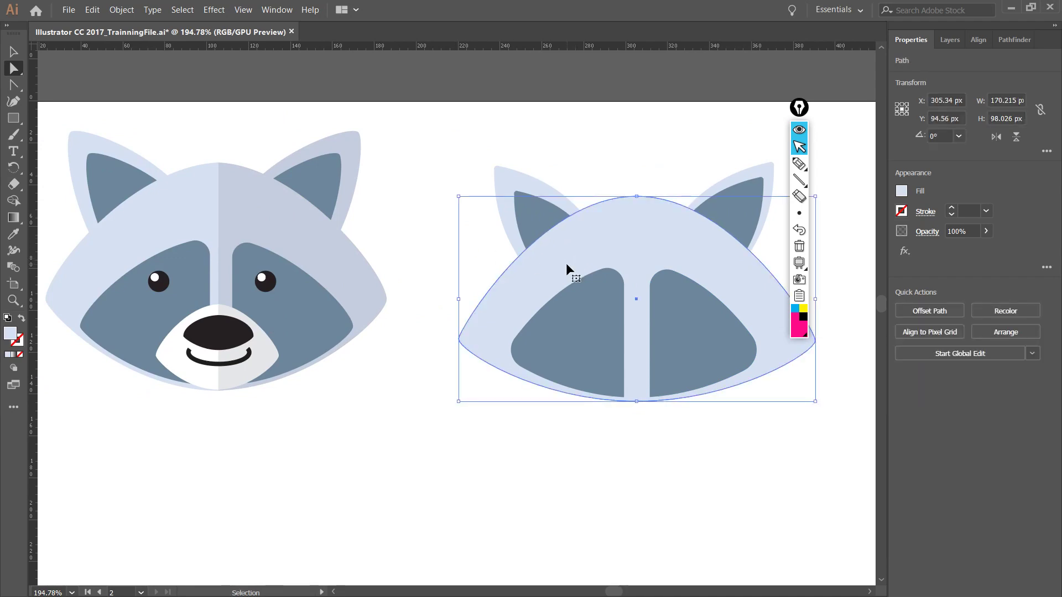
key("ctrl+v")
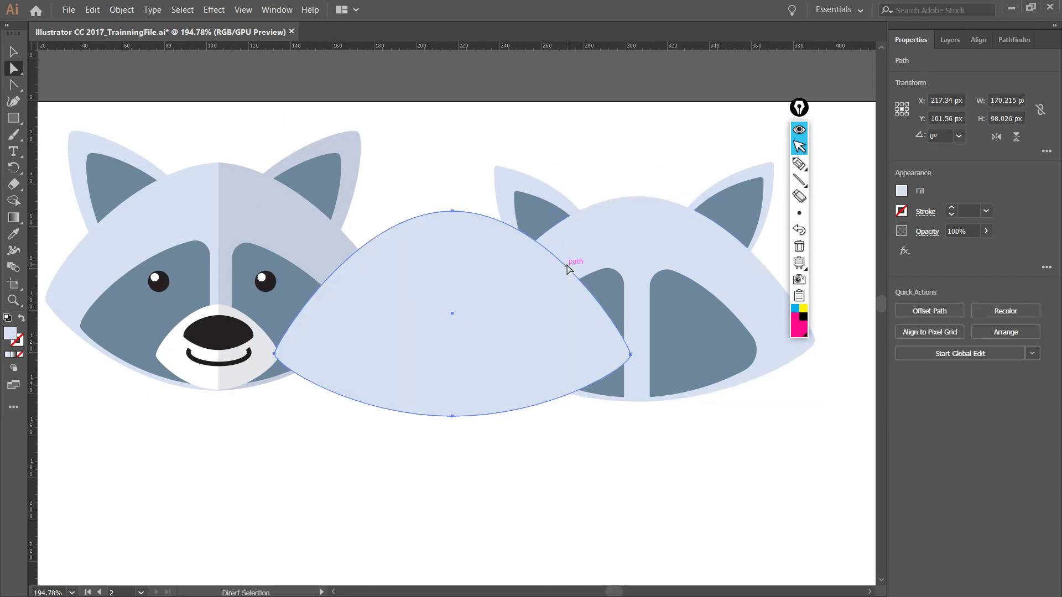
- Scale the head duplicate down to a small muzzle and center it over the lower inner edges of the eye patches
left_click(13, 51)
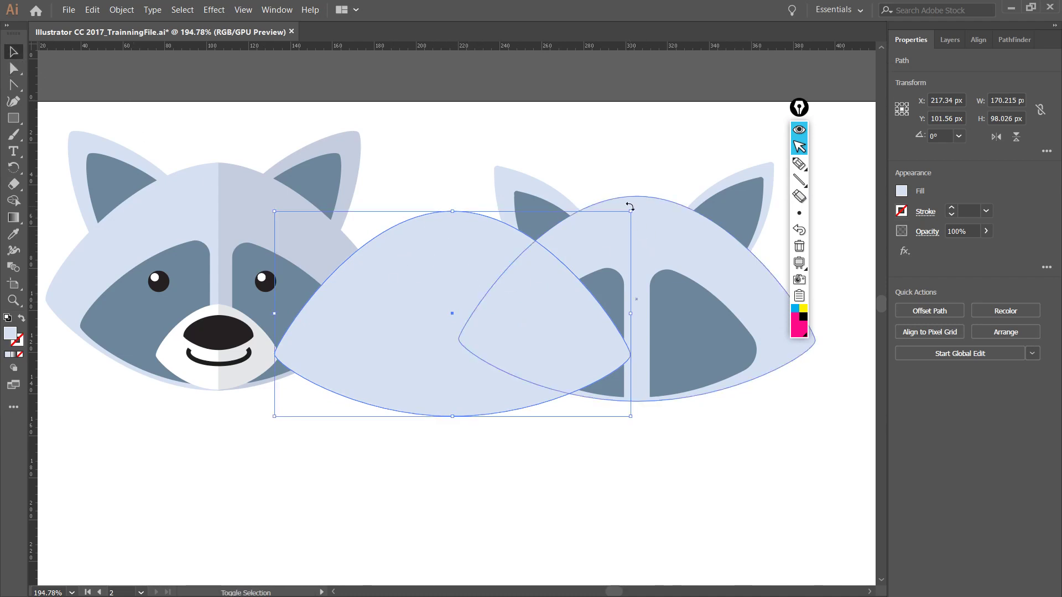
left_click_drag(631, 210, 636, 347)
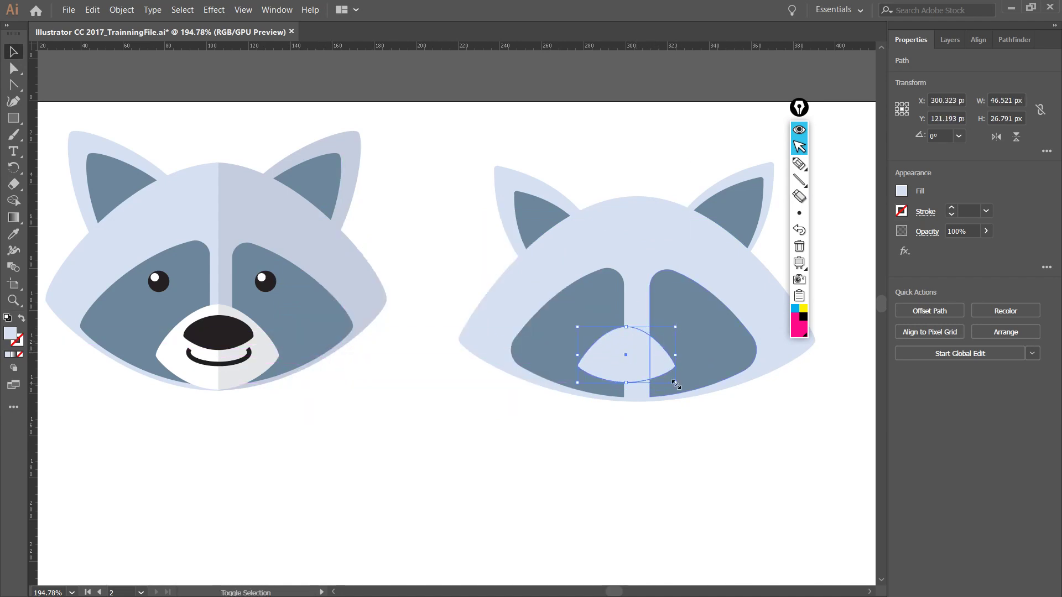
left_click_drag(681, 385, 696, 395)
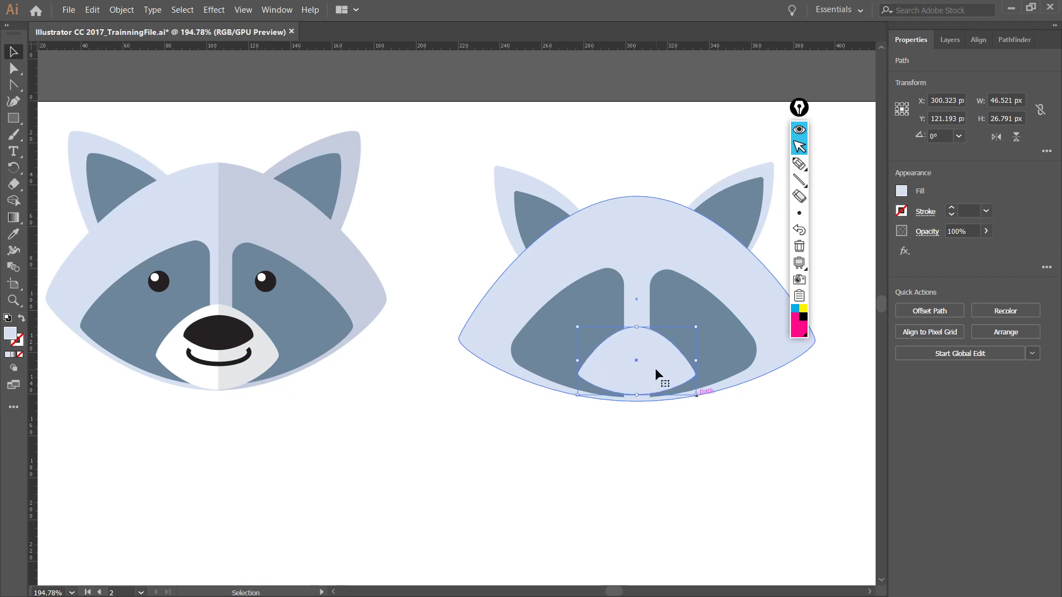
- Nudge the small muzzle shape up slightly and fill it with white (FFFFFF)
left_click_drag(654, 366, 653, 364)
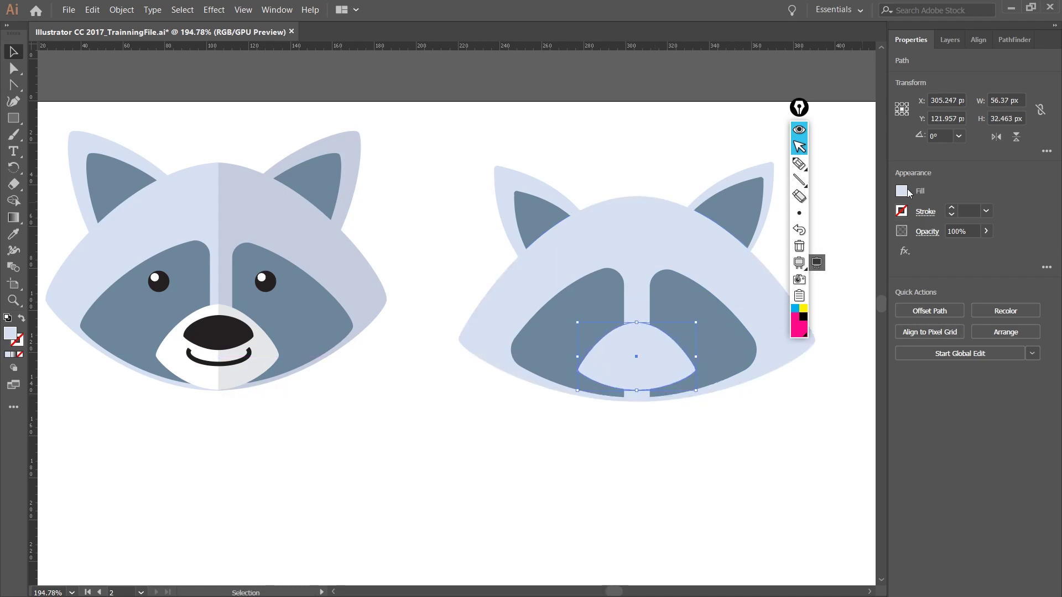
left_click(904, 190)
left_click(769, 311)
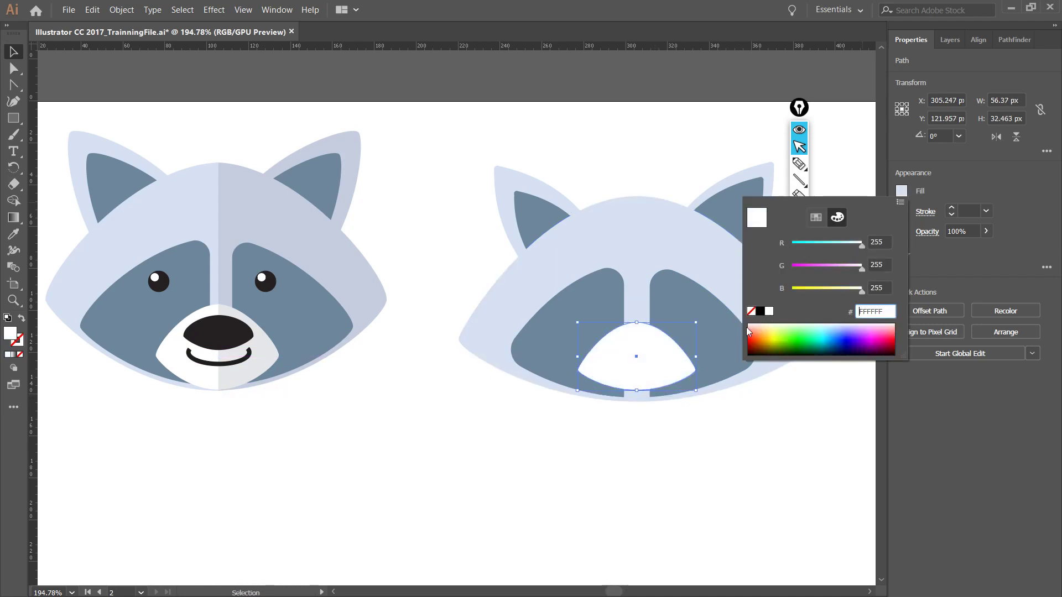
left_click(663, 451)
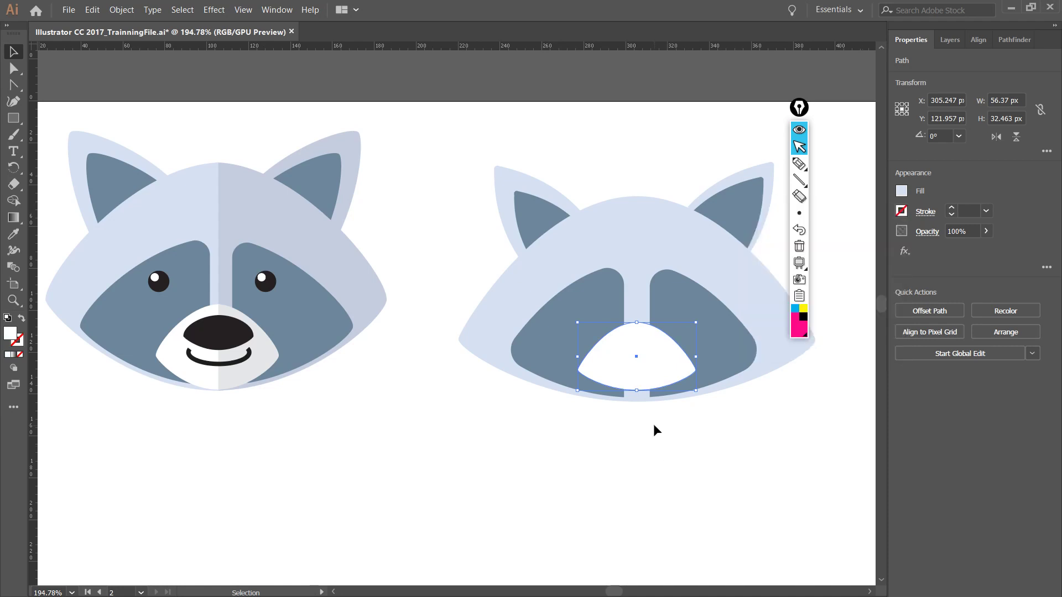
left_click(665, 435)
- Stretch the white muzzle vertically to a height of about 35.6 px, extending its lower edge toward the chin
left_click(663, 355)
mouse_move(637, 391)
left_mouse_down()
mouse_move(650, 397)
mouse_move(609, 363)
mouse_move(609, 377)
mouse_move(633, 389)
left_mouse_up()
left_click(680, 448)
key("space")
key("ctrl+space")
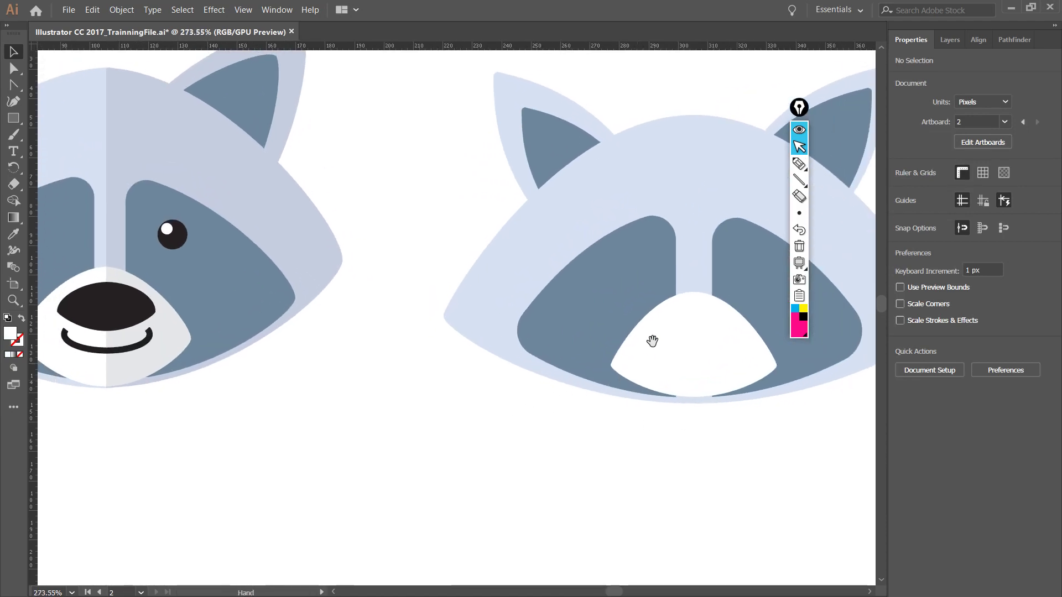
mouse_move(615, 338)
left_mouse_down()
mouse_move(647, 341)
mouse_move(629, 344)
left_mouse_up()
left_click_drag(494, 335, 506, 341)
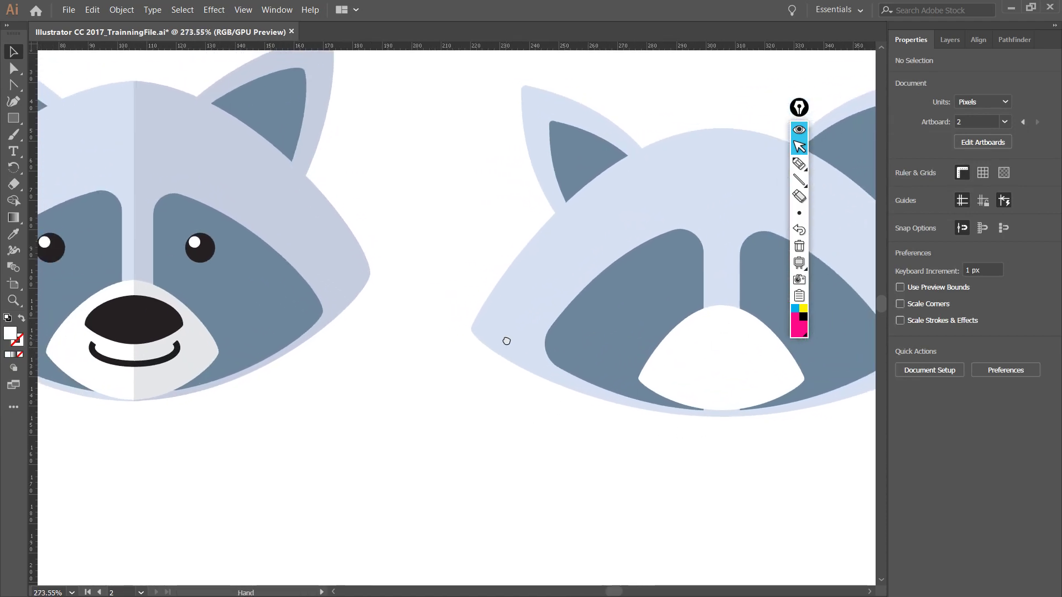
scroll(507, 342, "down", 2)
left_click(675, 337)
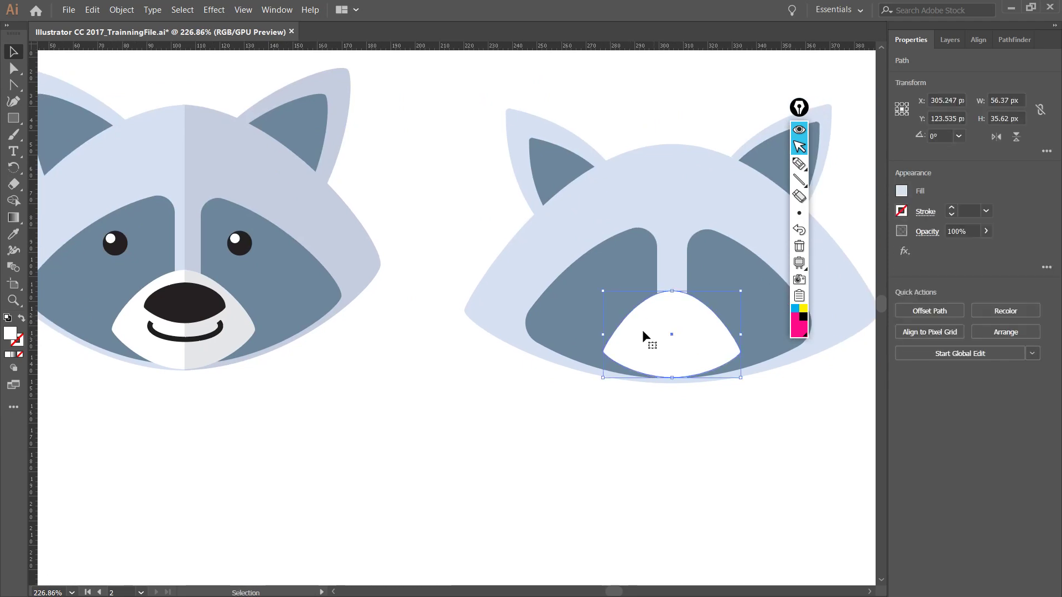
key("a")
left_click(655, 385)
left_click(690, 335)
key("v")
left_click(659, 401)
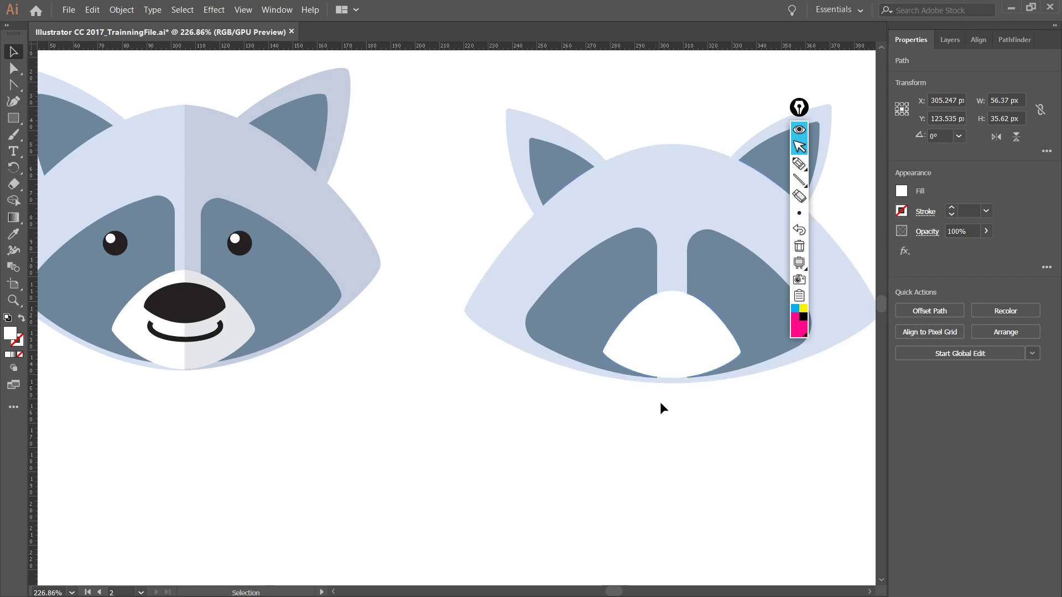
- Duplicate the white muzzle, scale the copy to about 31.8 by 17.8 px, and center it in the muzzle's upper part
left_click(700, 363)
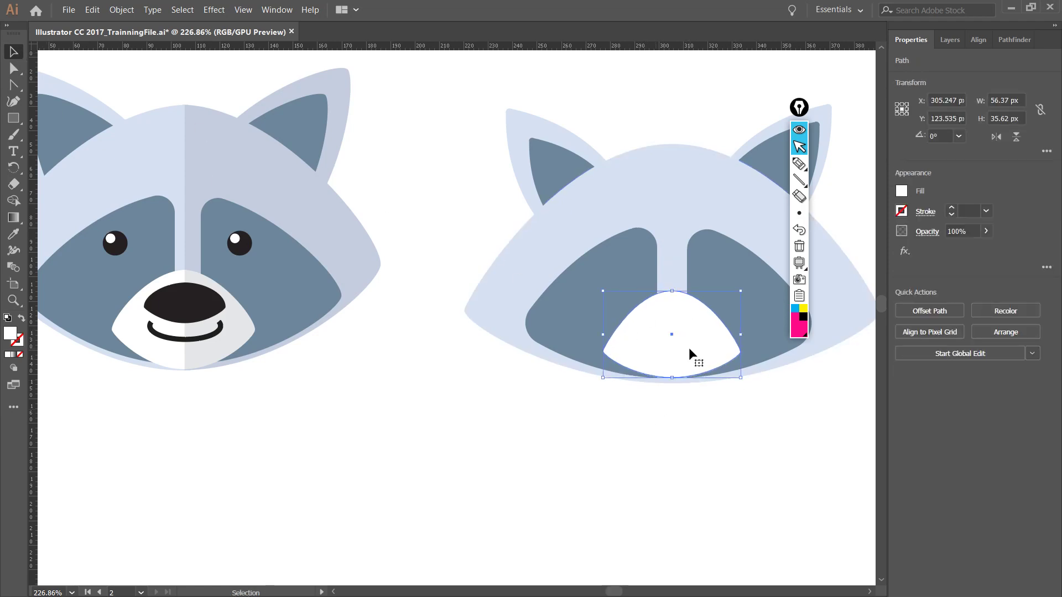
key("a")
key("ctrl+c")
key("ctrl+v")
key("v")
left_click_drag(491, 311, 714, 332)
left_click_drag(742, 375, 700, 326)
- Fill the small muzzle copy with black (000000) to form the nose
left_click(902, 192)
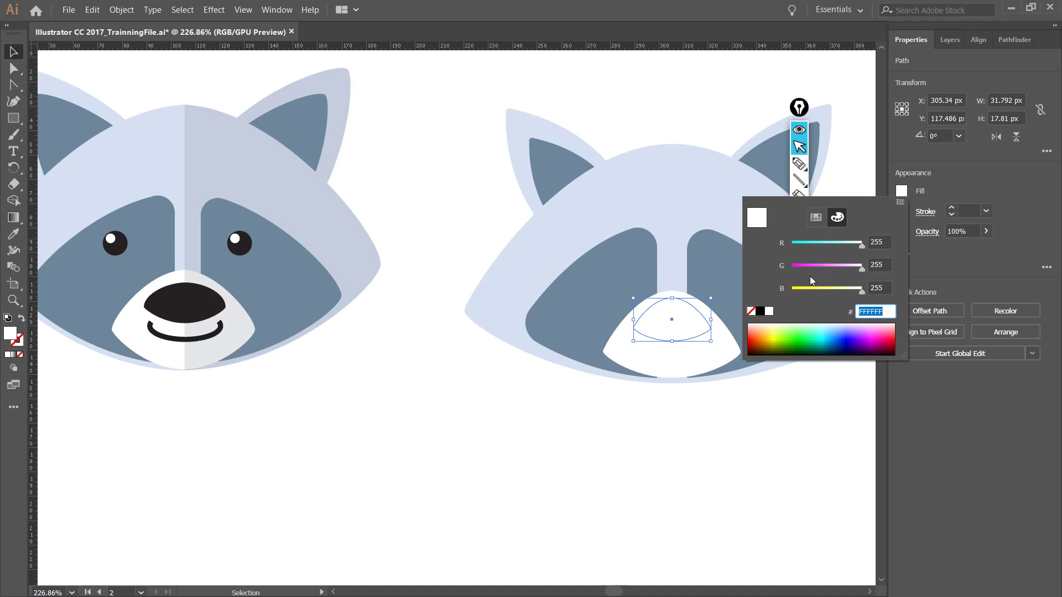
left_click(761, 313)
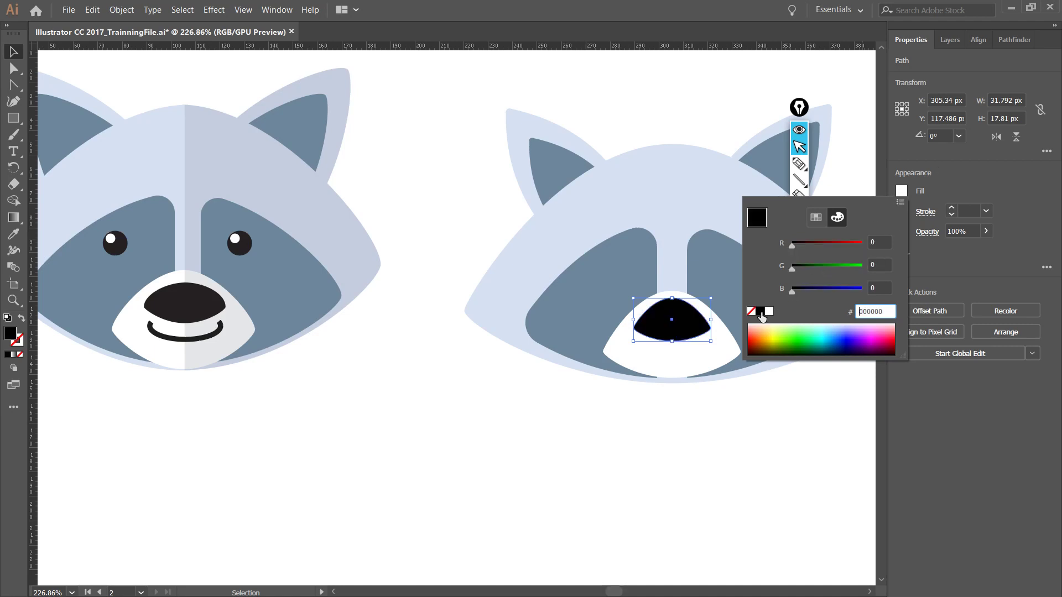
left_click(725, 427)
left_click(690, 397)
- Set up the Pen tool with no fill and a black stroke for the mouth line
left_click_drag(644, 364, 650, 310)
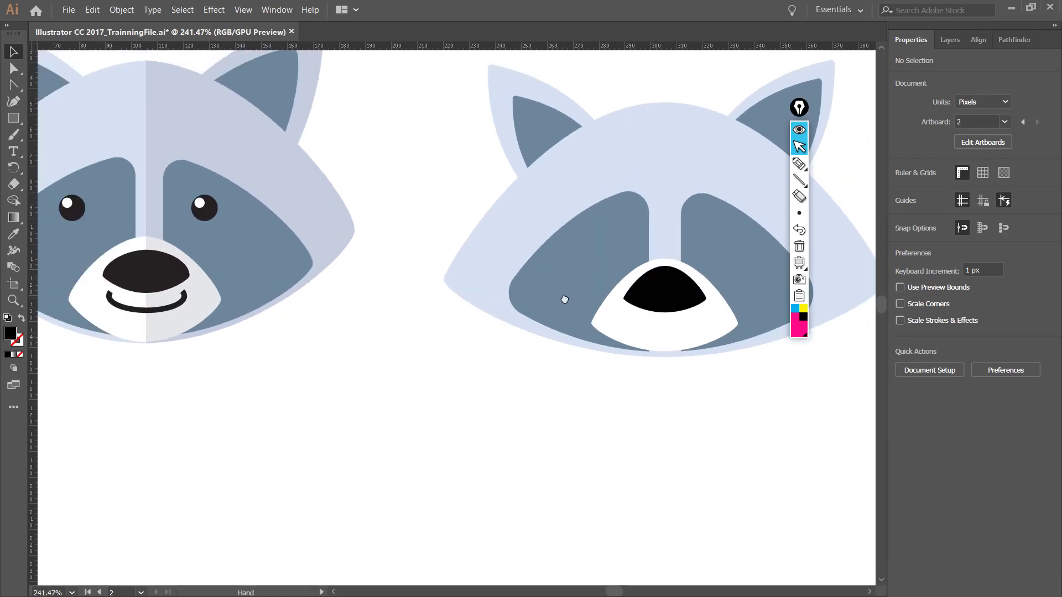
left_click_drag(562, 299, 535, 300)
left_click_drag(402, 261, 367, 302)
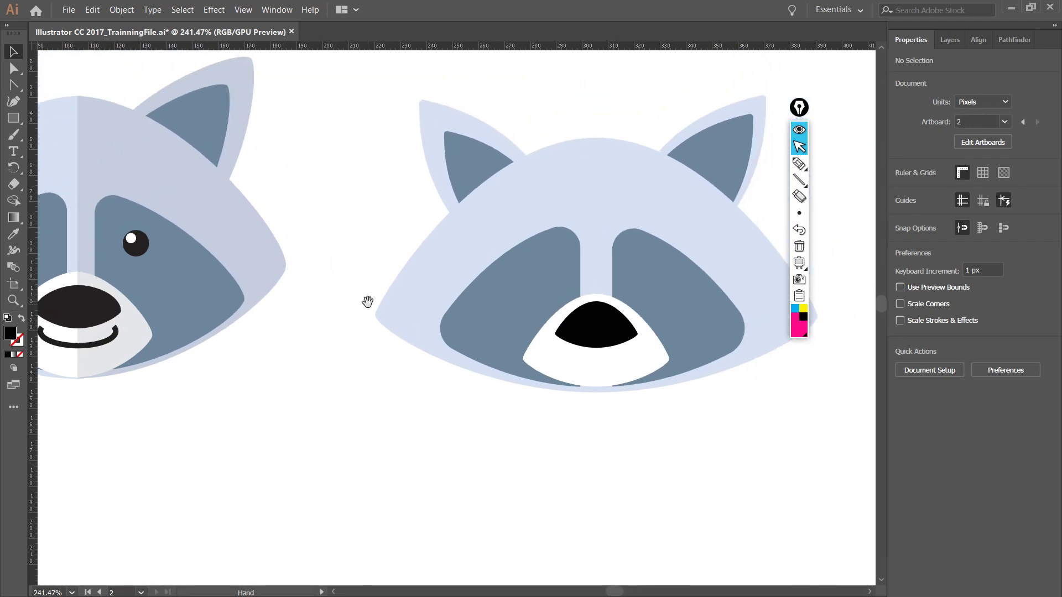
left_click_drag(578, 331, 547, 326)
left_click_drag(238, 274, 329, 255)
left_click(13, 101)
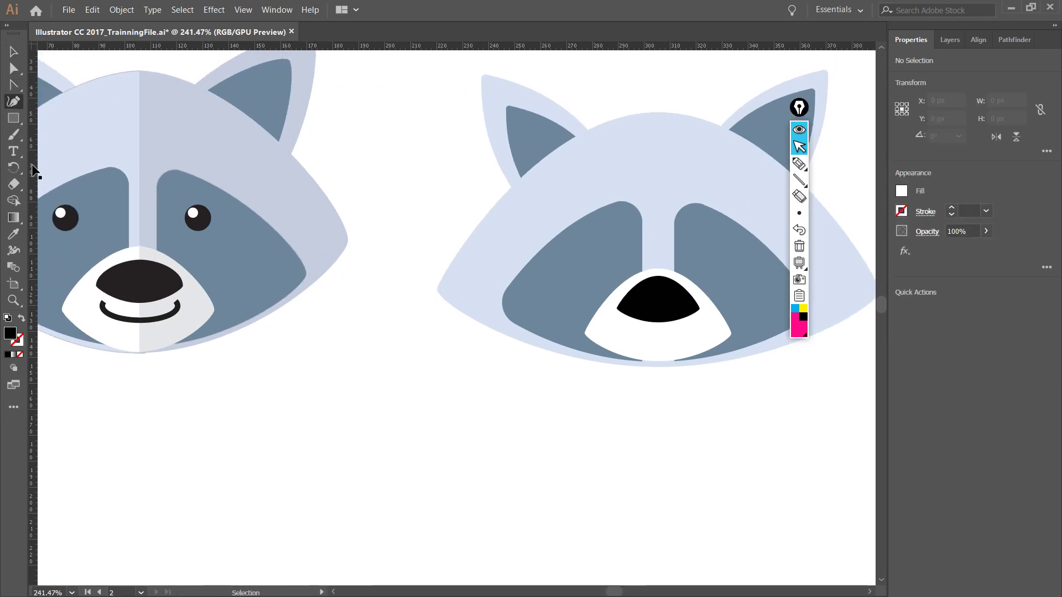
key("p")
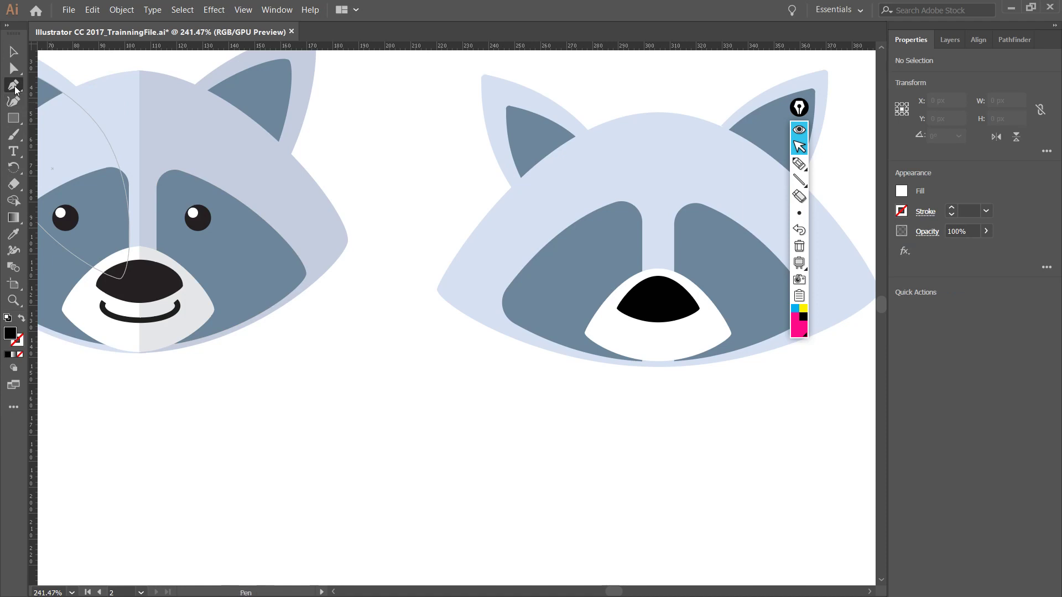
left_click(15, 87)
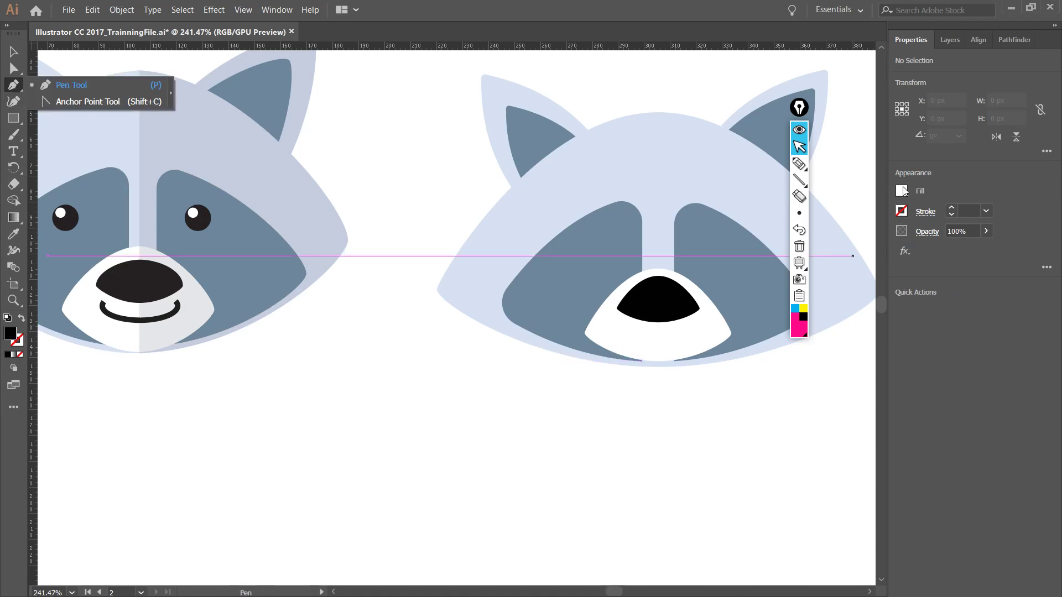
left_click(904, 190)
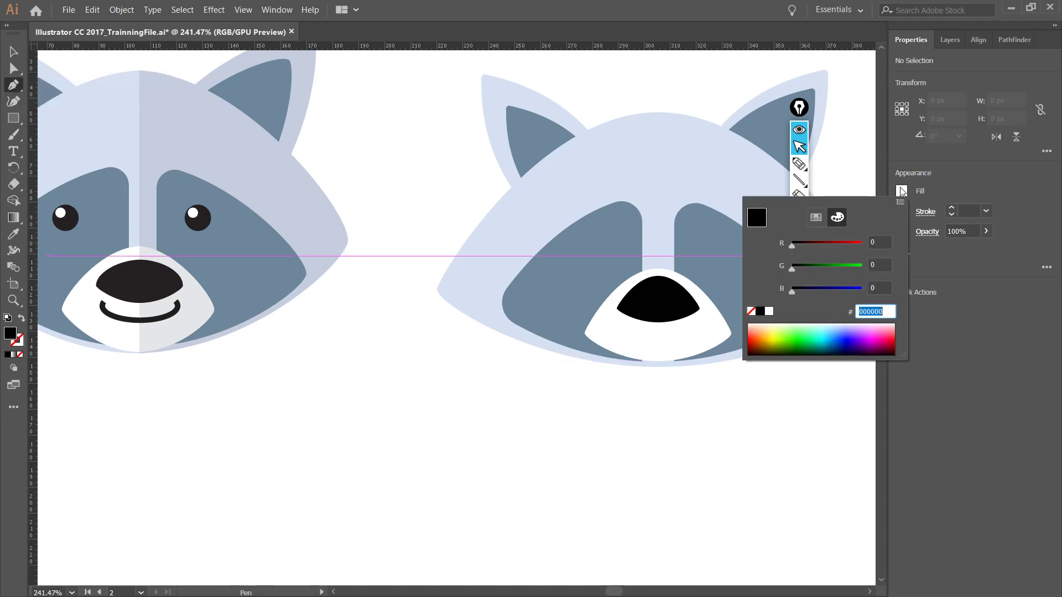
left_click(751, 313)
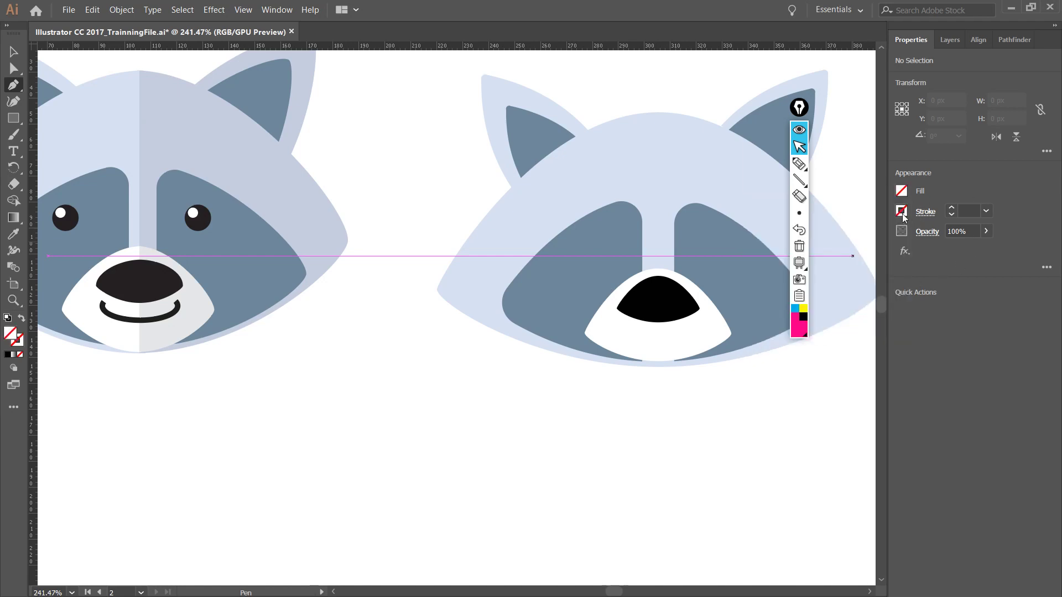
left_click(903, 214)
left_click(780, 261)
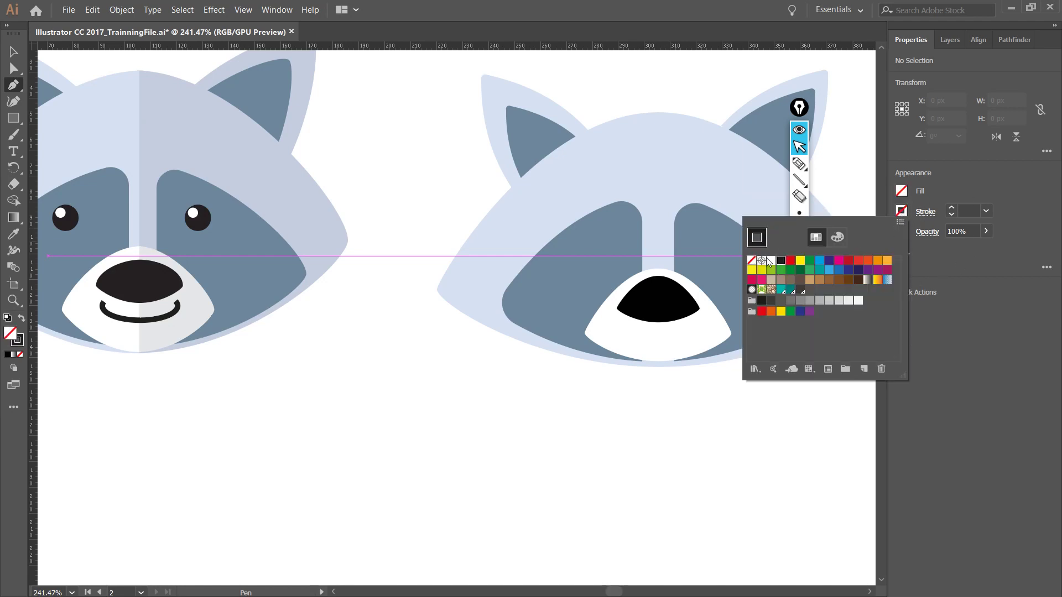
- Draw a straight horizontal mouth line about 42 px long across the muzzle, just below the nose
left_click(610, 328)
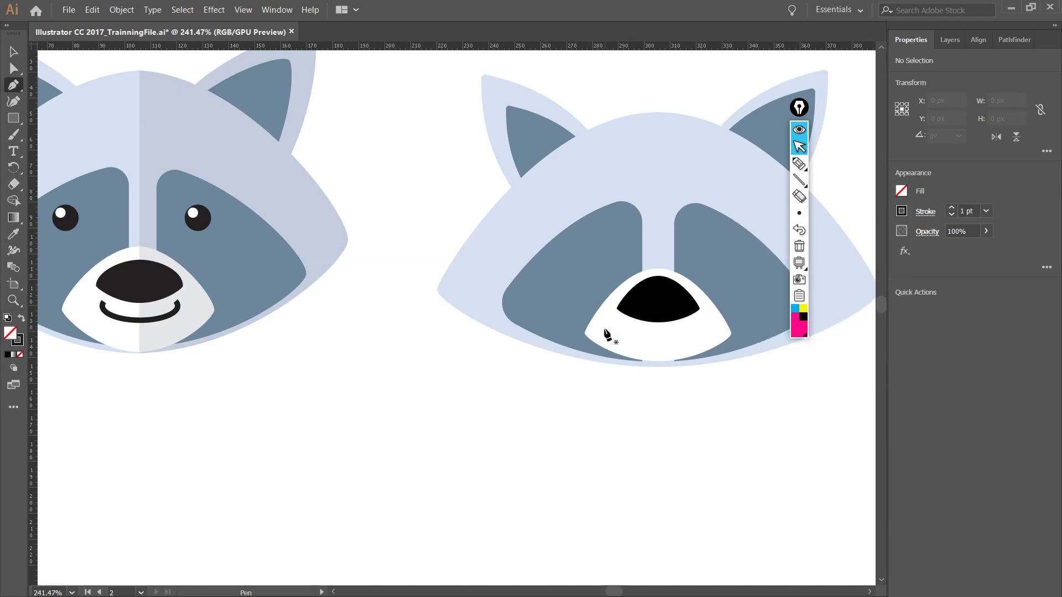
left_click(604, 329)
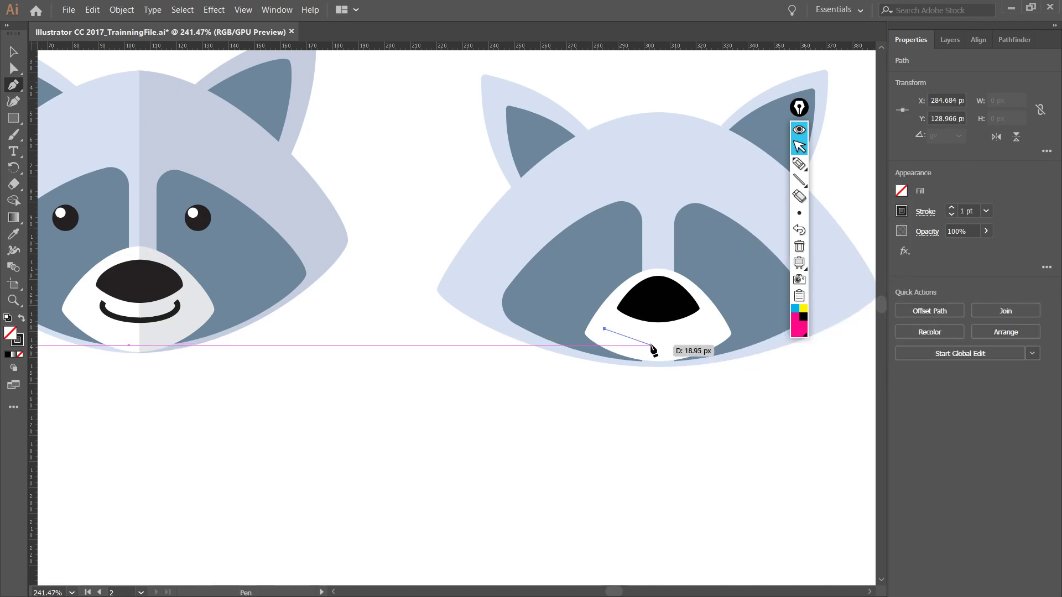
left_click(714, 329)
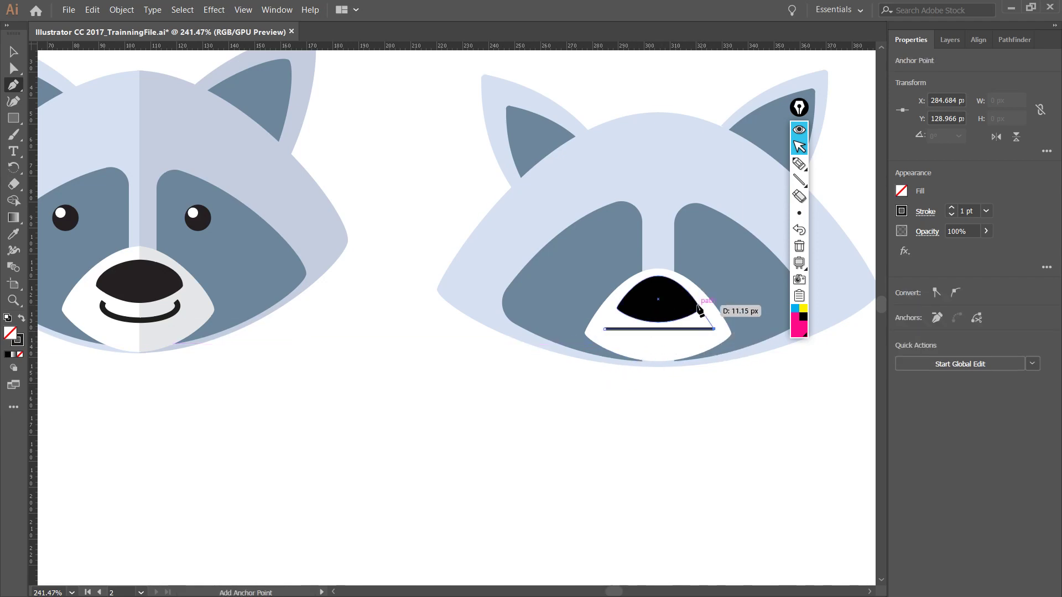
key("v")
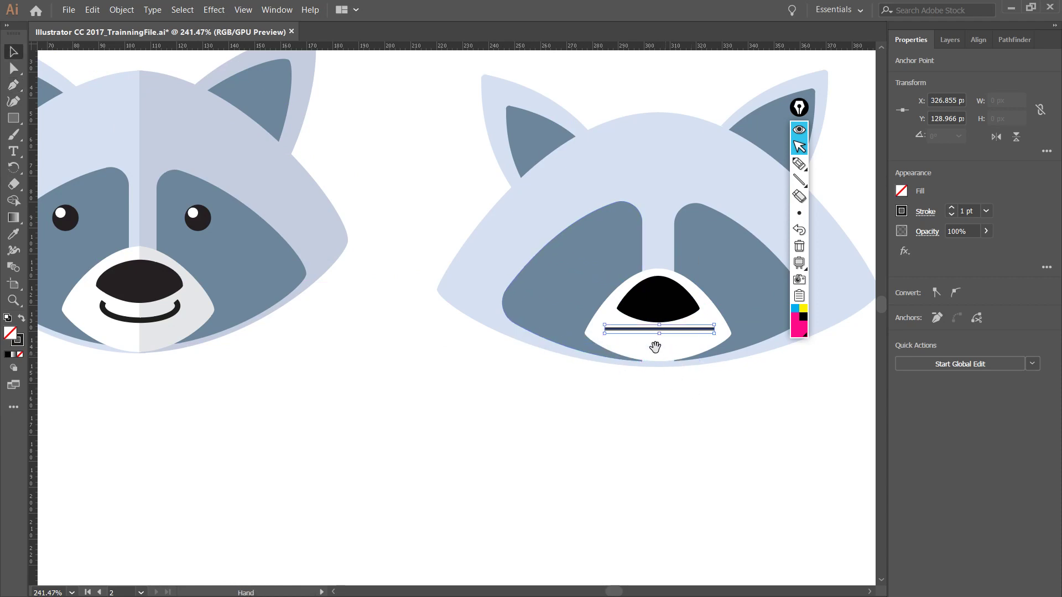
- Inspect the mouth line below the nose up close, and compare the whole face with the reference raccoon
left_click_drag(656, 347, 767, 410)
left_click_drag(686, 354, 604, 468)
left_click_drag(675, 415, 672, 462)
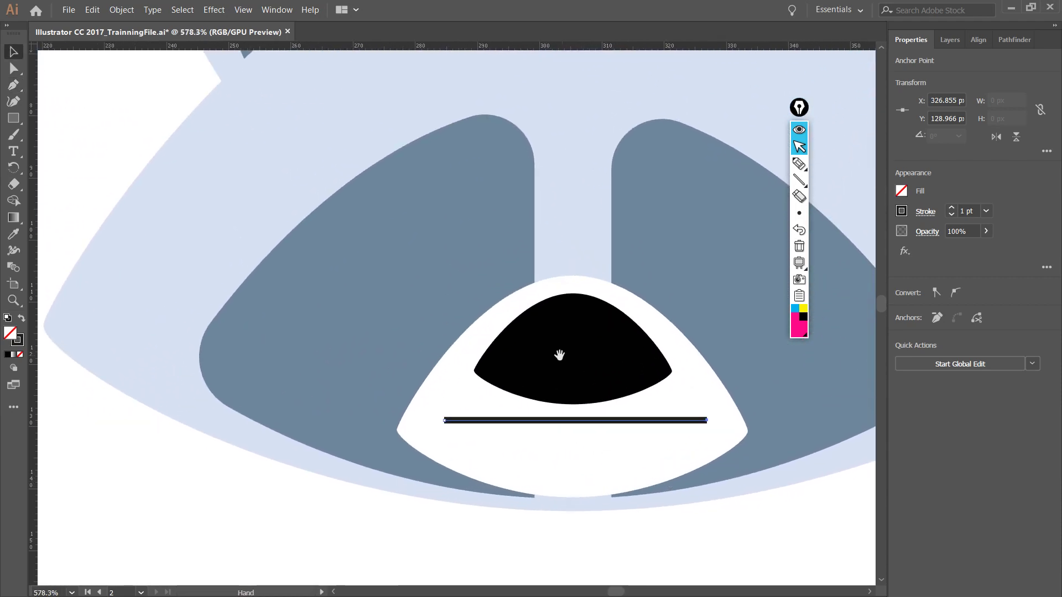
left_click_drag(606, 377, 588, 362)
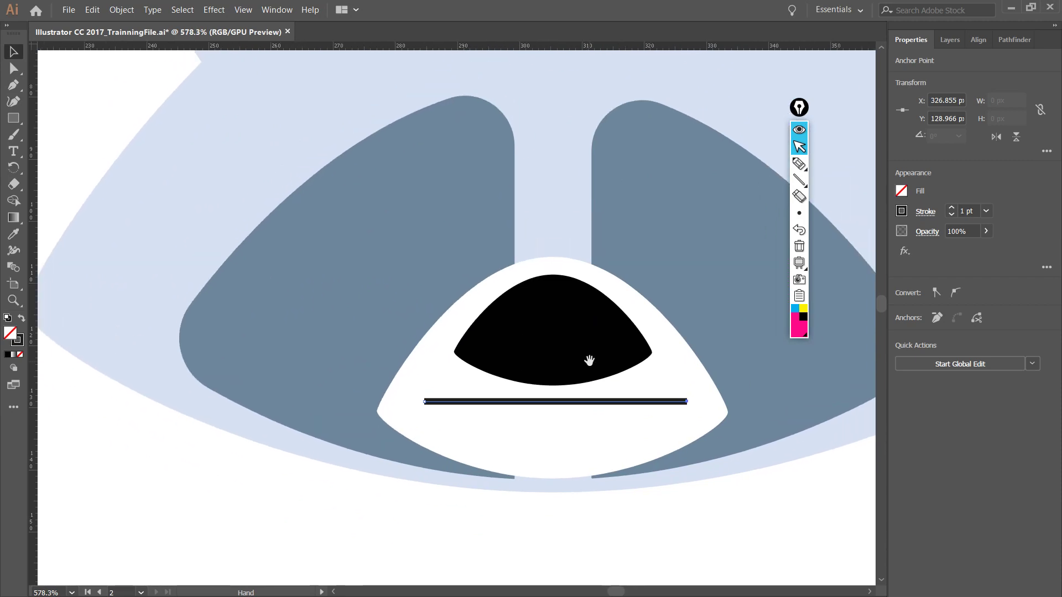
scroll(590, 361, "down", 4)
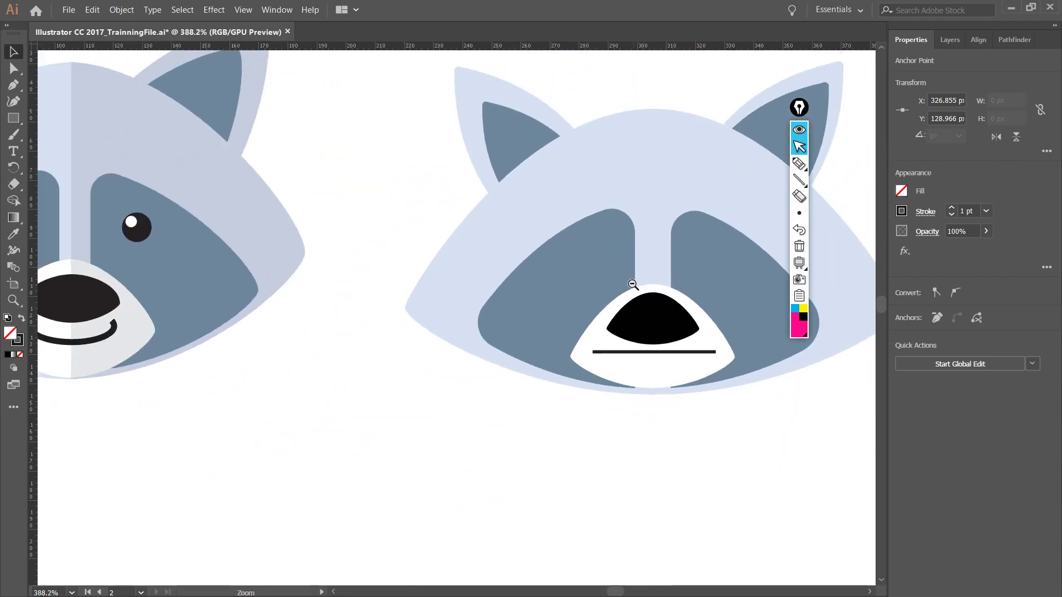
scroll(633, 285, "down", 4)
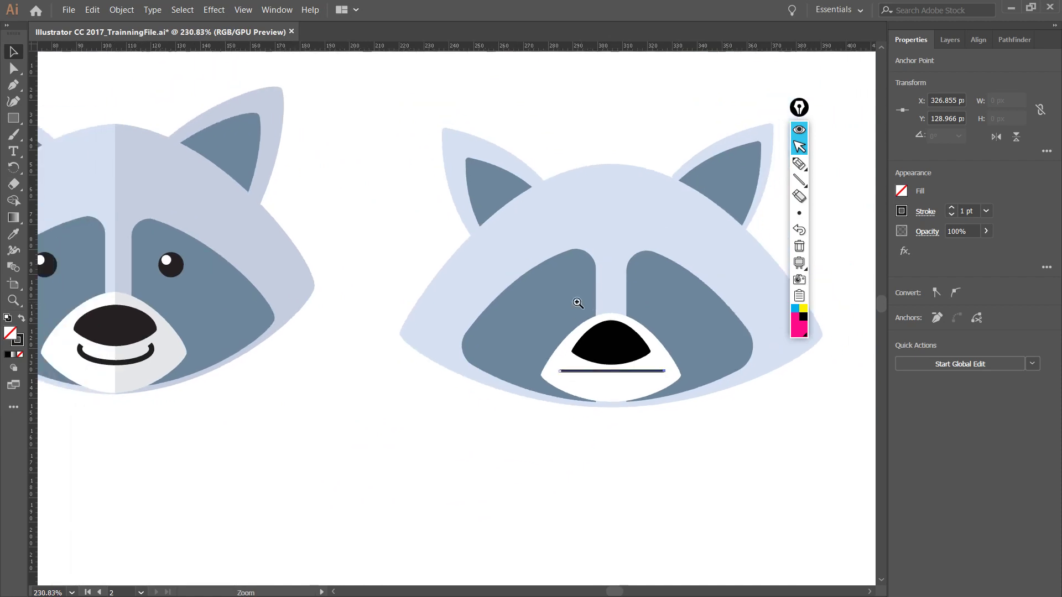
mouse_move(578, 303)
left_mouse_down()
mouse_move(612, 308)
mouse_move(560, 317)
mouse_move(573, 316)
left_mouse_up()
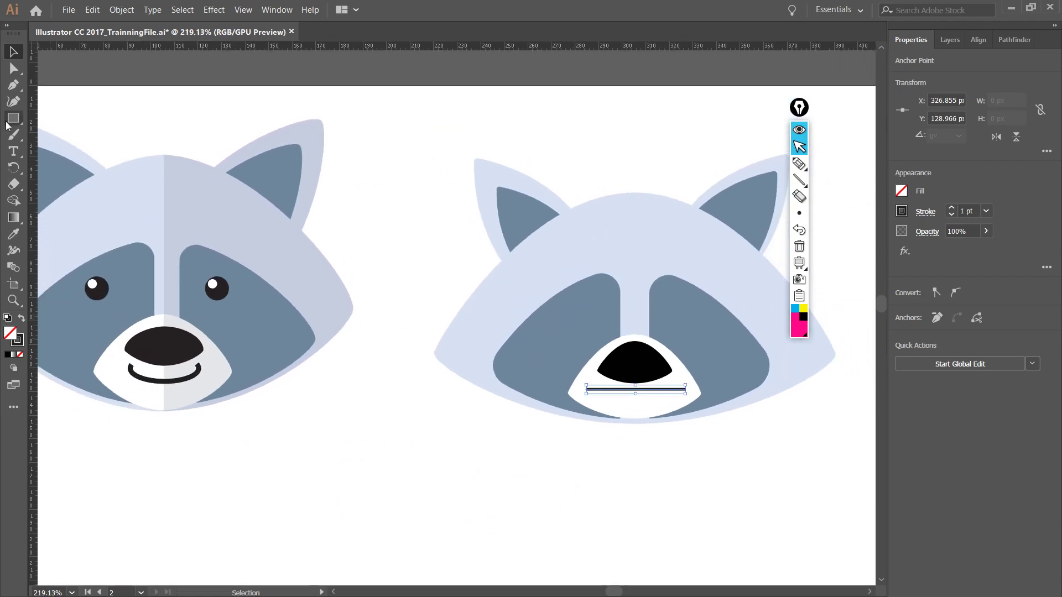
left_click(395, 148)
mouse_move(445, 231)
left_mouse_down()
mouse_move(426, 207)
mouse_move(433, 230)
left_mouse_up()
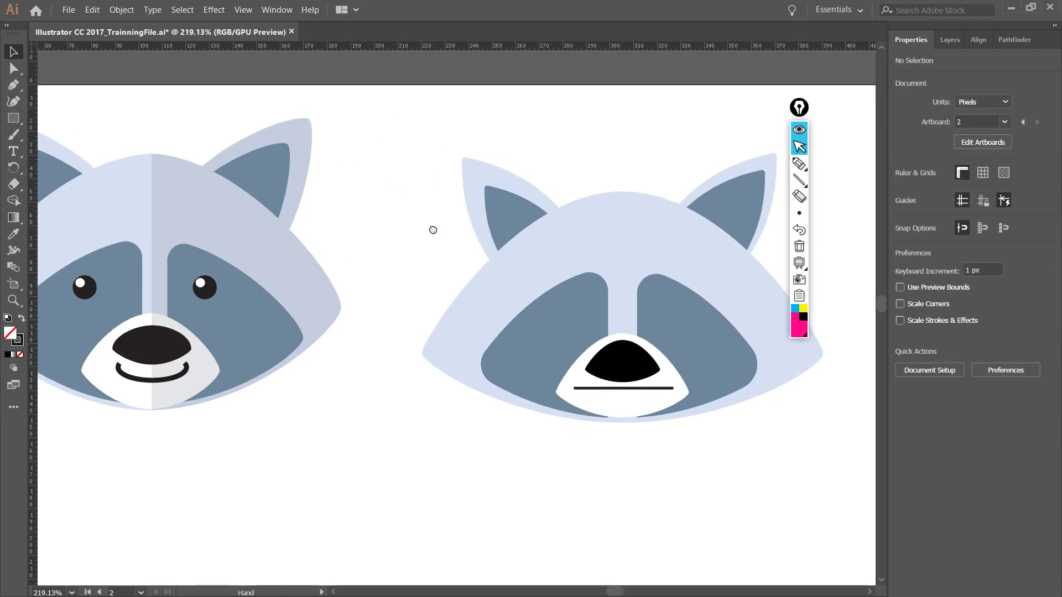
- Draw a black circular eye about 10.7 px wide, without stroke, near the upper inner corner of the left eye patch
left_click(13, 121)
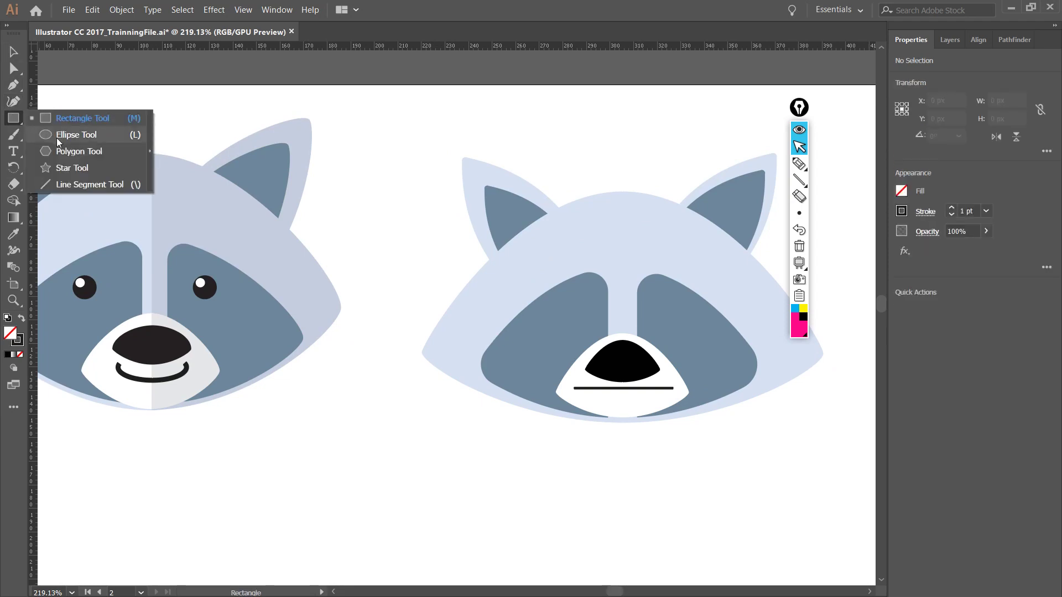
left_click_drag(57, 142, 58, 143)
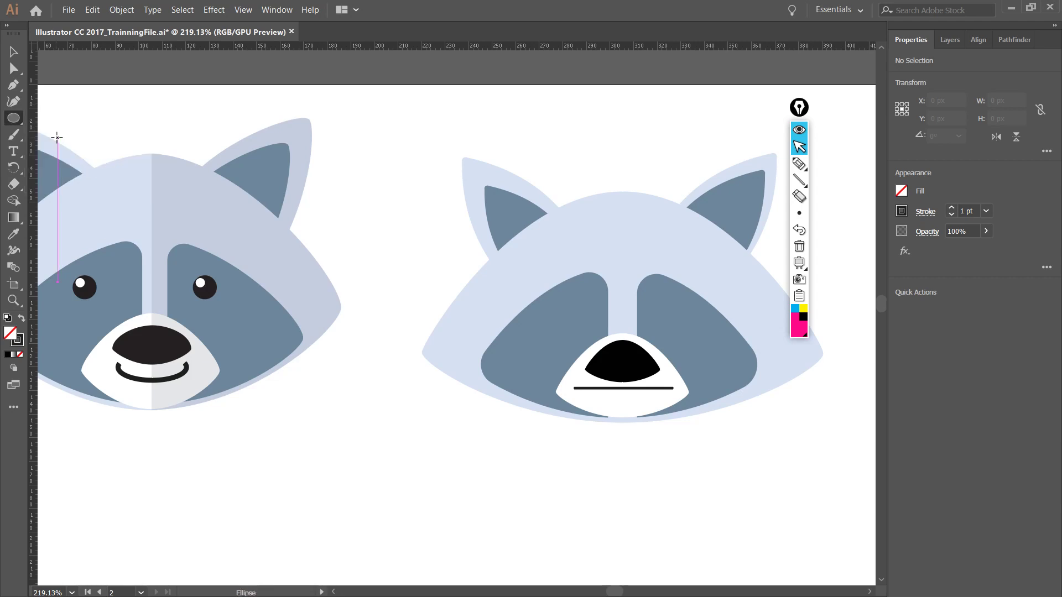
left_click(901, 211)
left_click(752, 261)
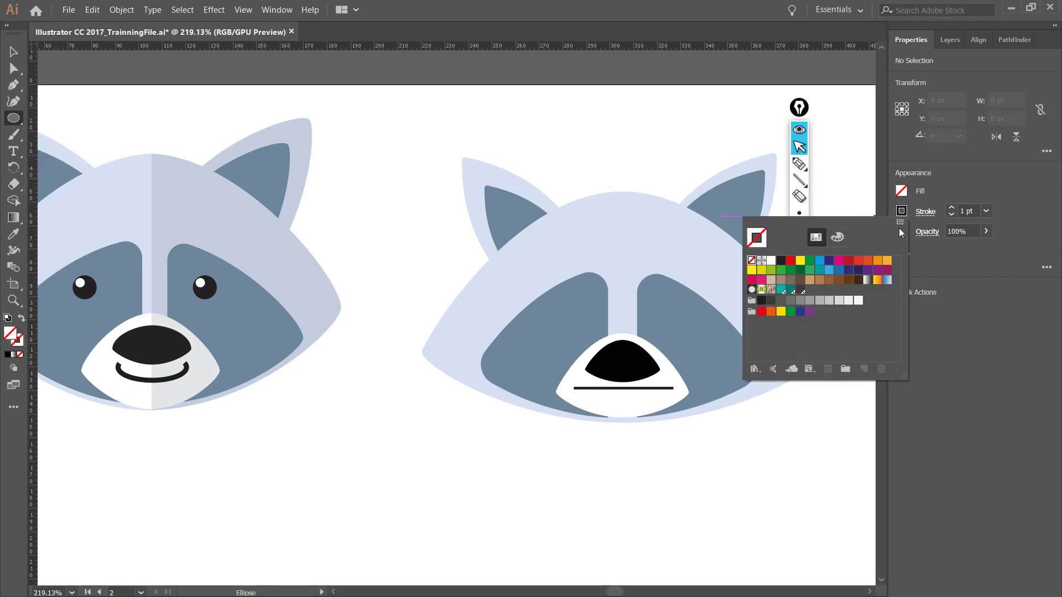
left_click(903, 195)
left_click(902, 192)
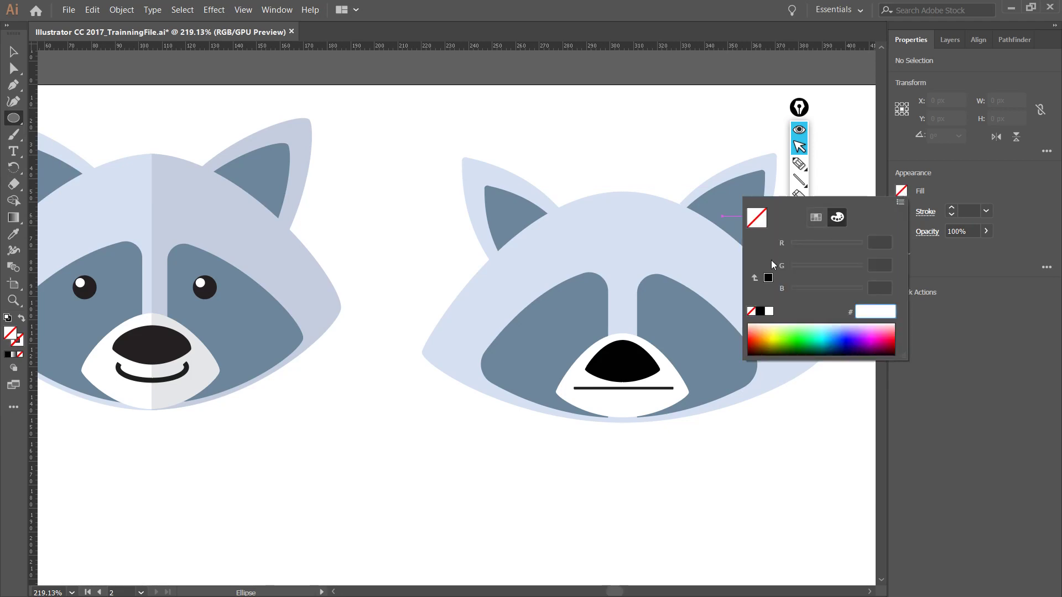
left_click(985, 165)
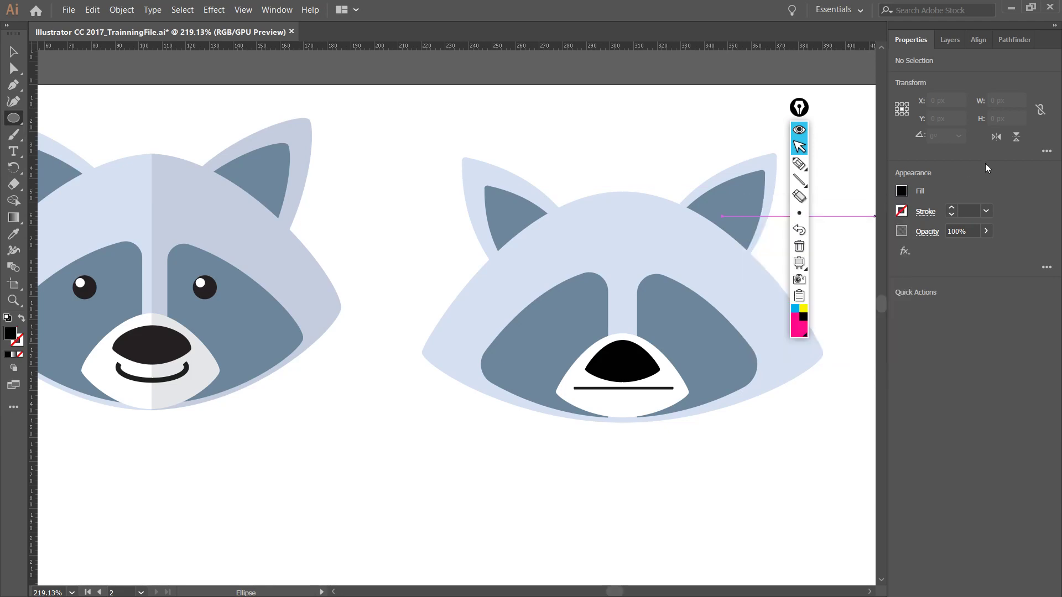
mouse_move(574, 179)
left_mouse_down()
mouse_move(633, 238)
mouse_move(592, 207)
mouse_move(620, 224)
mouse_move(598, 198)
mouse_move(596, 303)
mouse_move(638, 152)
mouse_move(587, 198)
mouse_move(581, 174)
mouse_move(526, 272)
mouse_move(587, 148)
mouse_move(631, 147)
mouse_move(578, 308)
mouse_move(595, 304)
mouse_move(574, 308)
left_mouse_up()
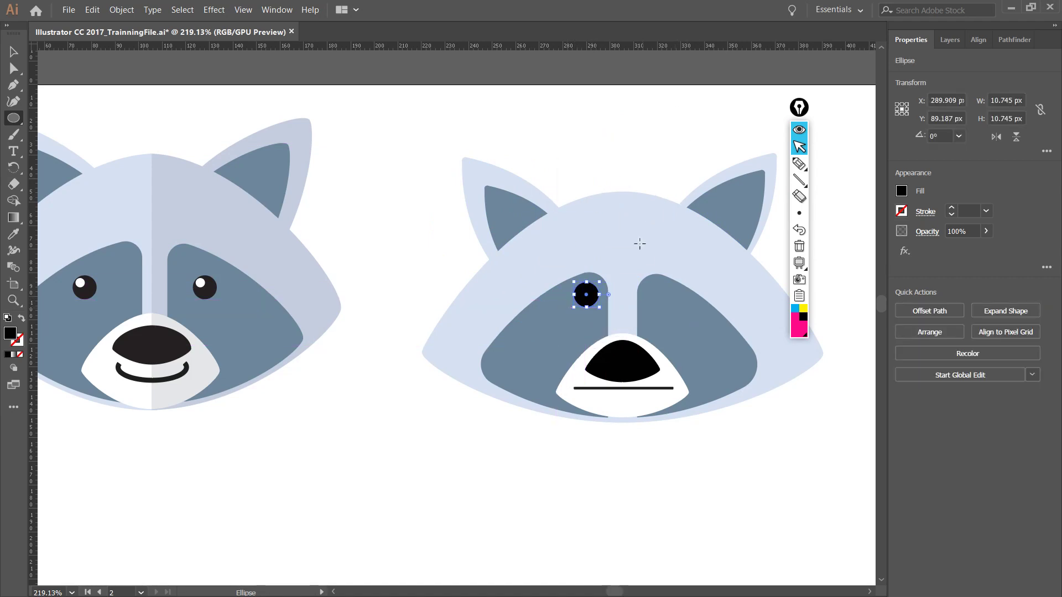
scroll(636, 293, "up", 3)
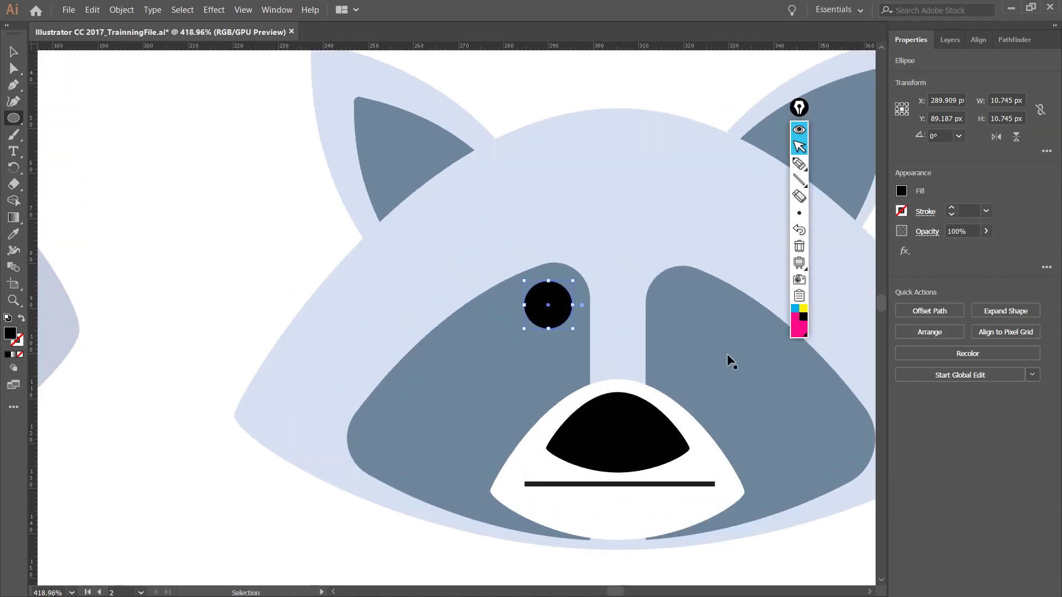
- Duplicate the black eye circle and place the copy level with it near the upper inner corner of the right eye patch
key("ctrl+c")
key("ctrl+v")
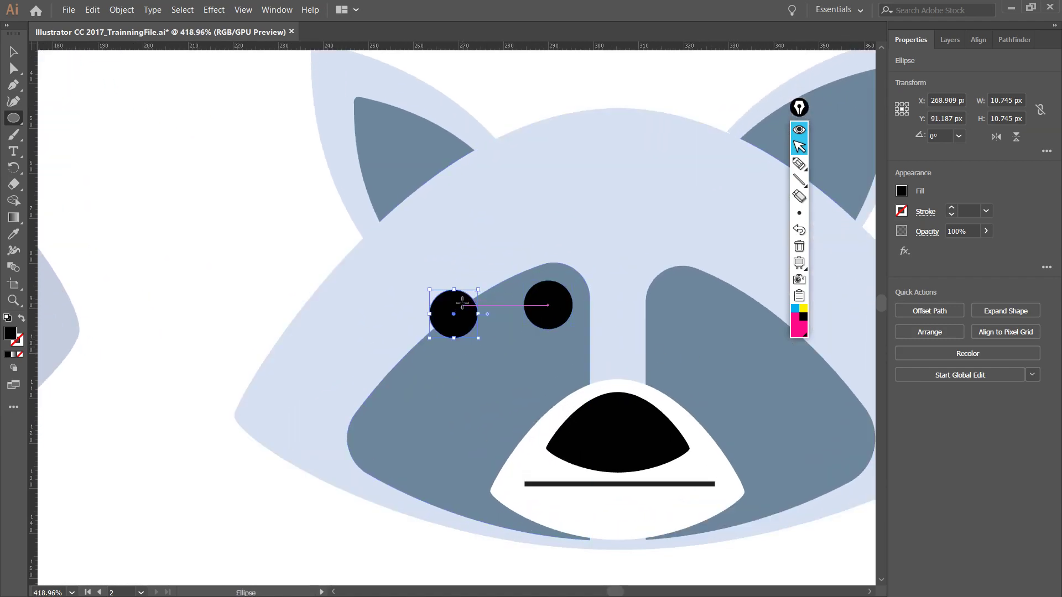
key("v")
left_click_drag(467, 310, 686, 293)
key("space")
left_click_drag(671, 380, 675, 472)
left_click_drag(571, 371, 595, 371)
- Make a half-size copy of the left eye, about 5.4 px wide, fill it white and place it at the eye's upper left as a highlight
left_click(458, 324)
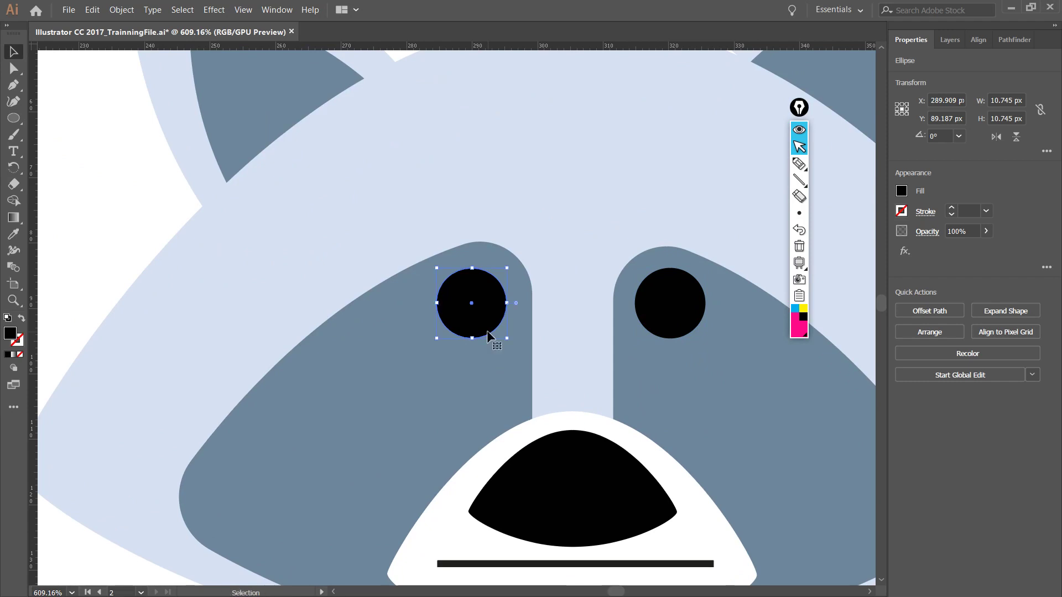
left_click_drag(487, 332, 518, 310)
left_click(902, 190)
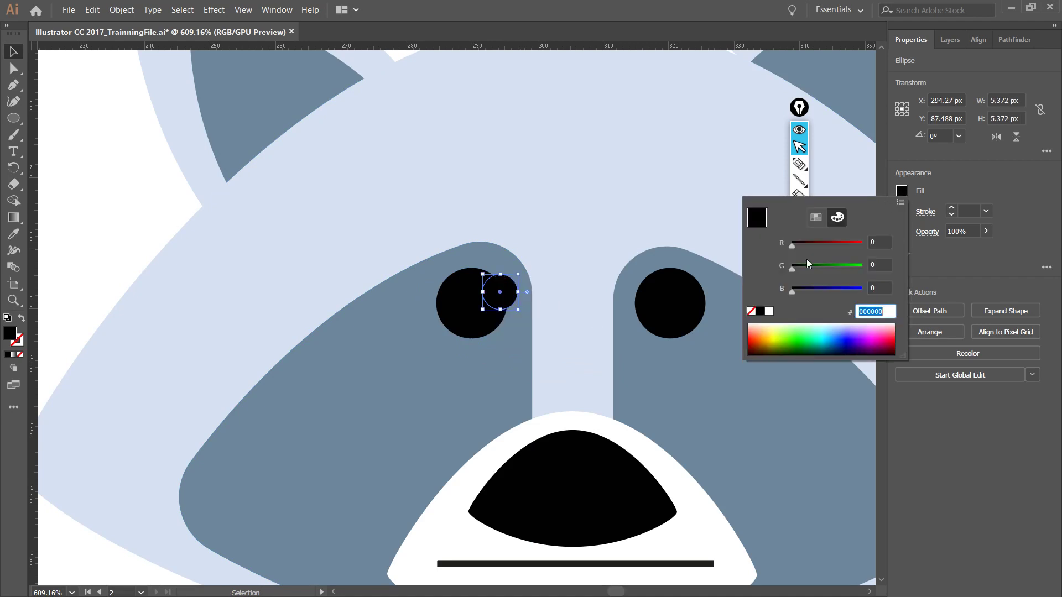
left_click(771, 312)
left_click(507, 287)
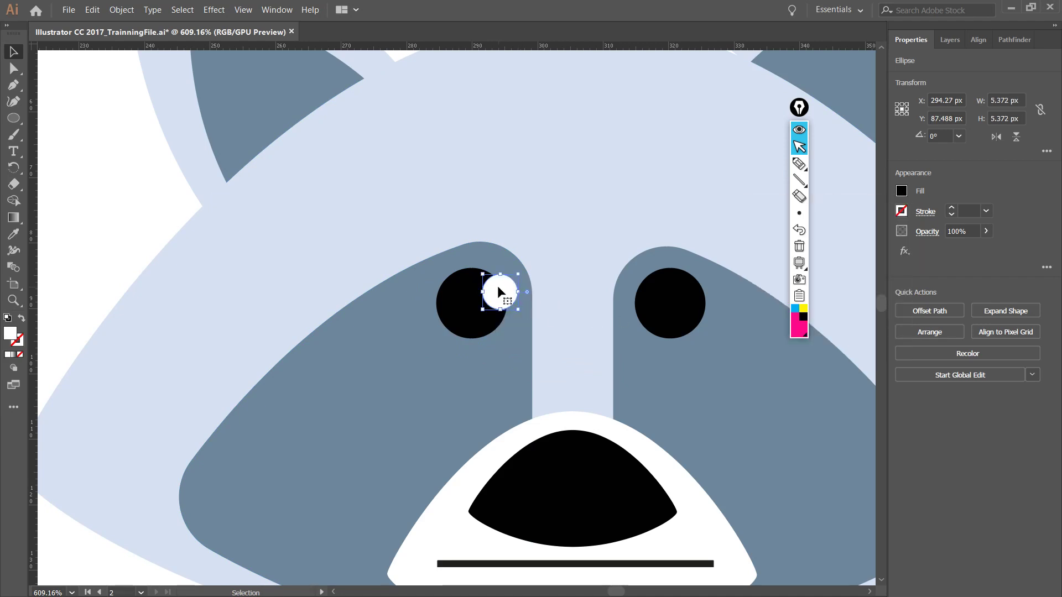
left_click_drag(499, 292, 464, 280)
- Copy the white highlight horizontally onto the same spot of the right eye
left_click_drag(618, 345, 648, 387)
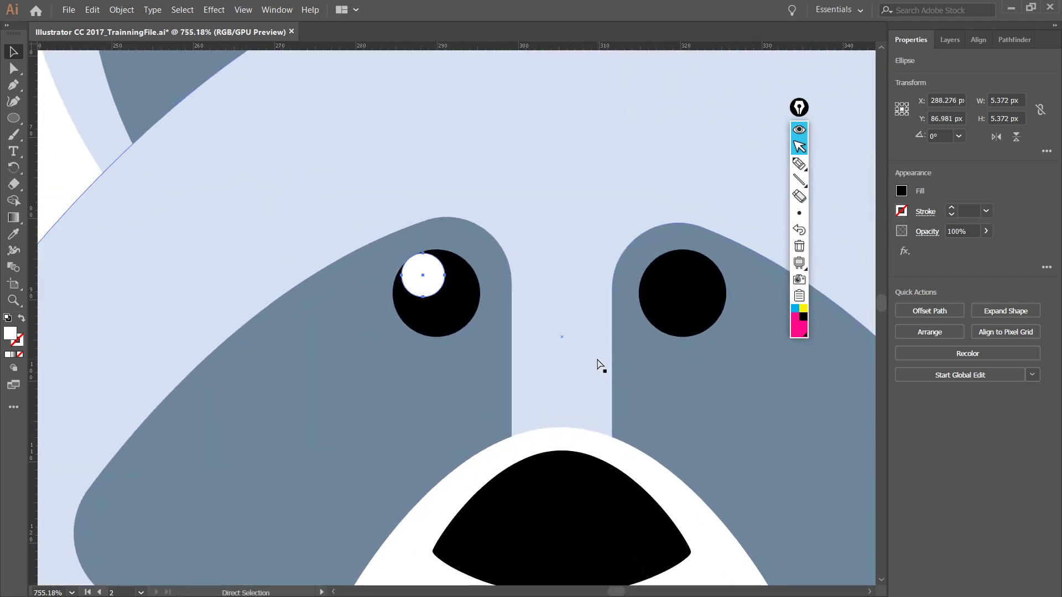
left_click_drag(423, 275, 664, 265)
left_click_drag(720, 349, 681, 285)
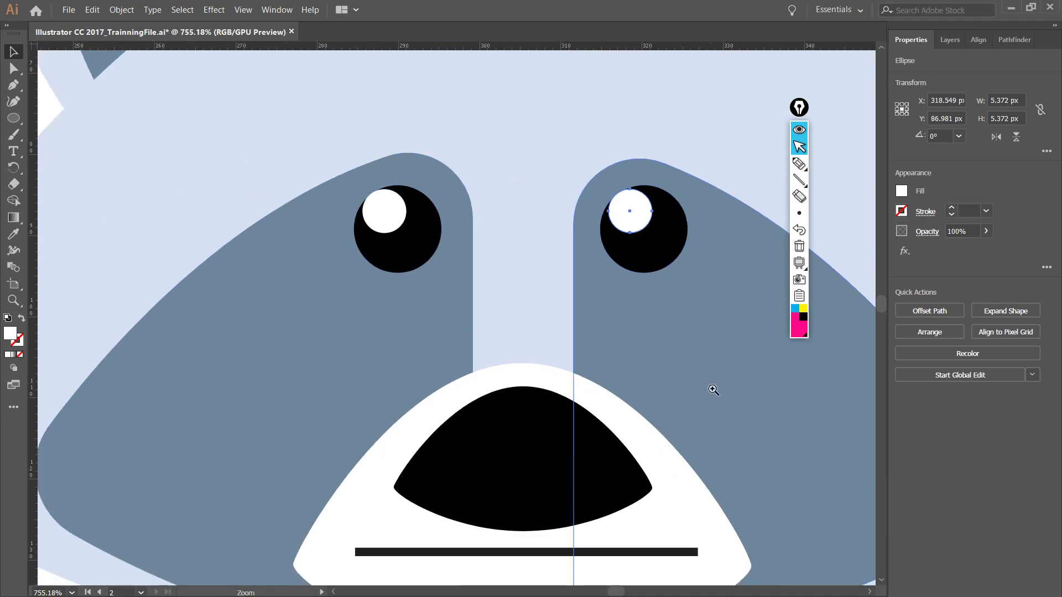
- Compare the whole face with the reference raccoon, and inspect the straight mouth line below the nose up close
left_click_drag(713, 390, 578, 305)
left_click_drag(658, 357, 557, 293)
left_click_drag(580, 334, 594, 369)
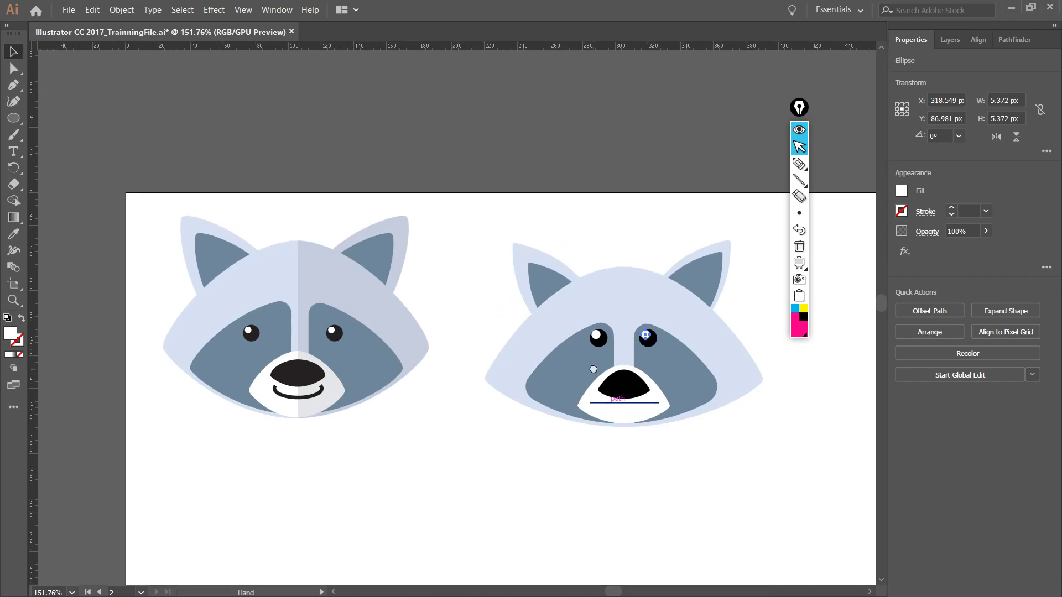
scroll(580, 321, "up", 3)
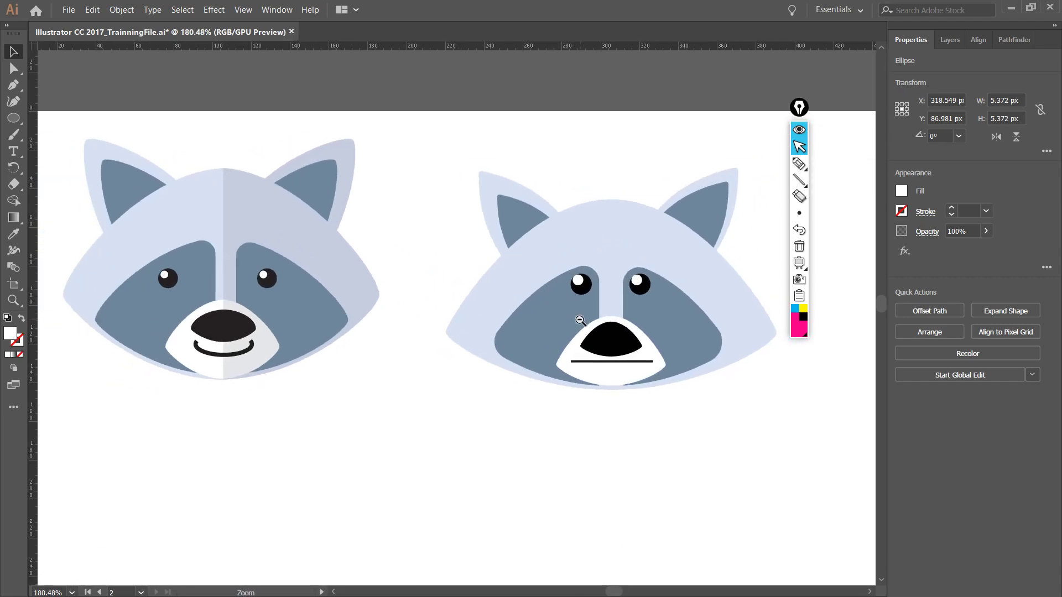
scroll(580, 321, "up", 1)
left_click_drag(520, 320, 543, 292)
scroll(593, 324, "up", 10)
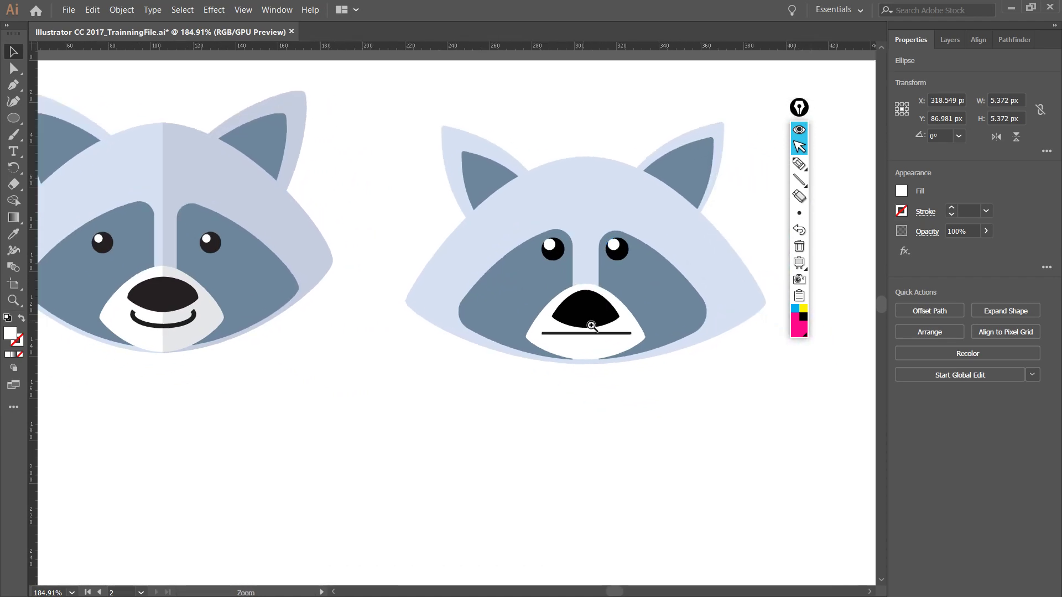
scroll(623, 383, "down", 2)
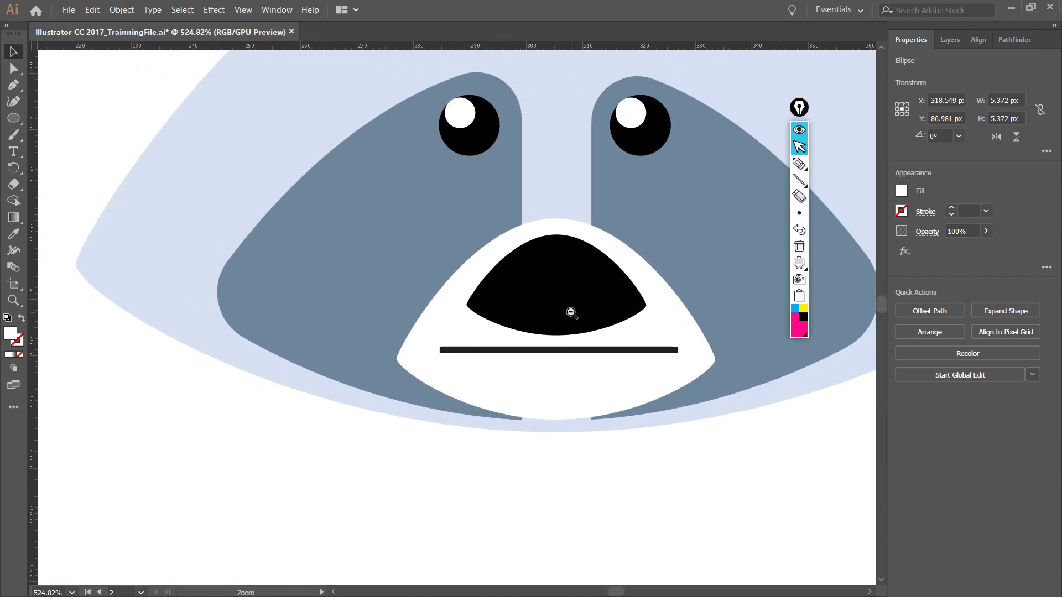
scroll(570, 308, "up", 3)
scroll(612, 330, "down", 2)
left_click_drag(618, 293, 568, 320)
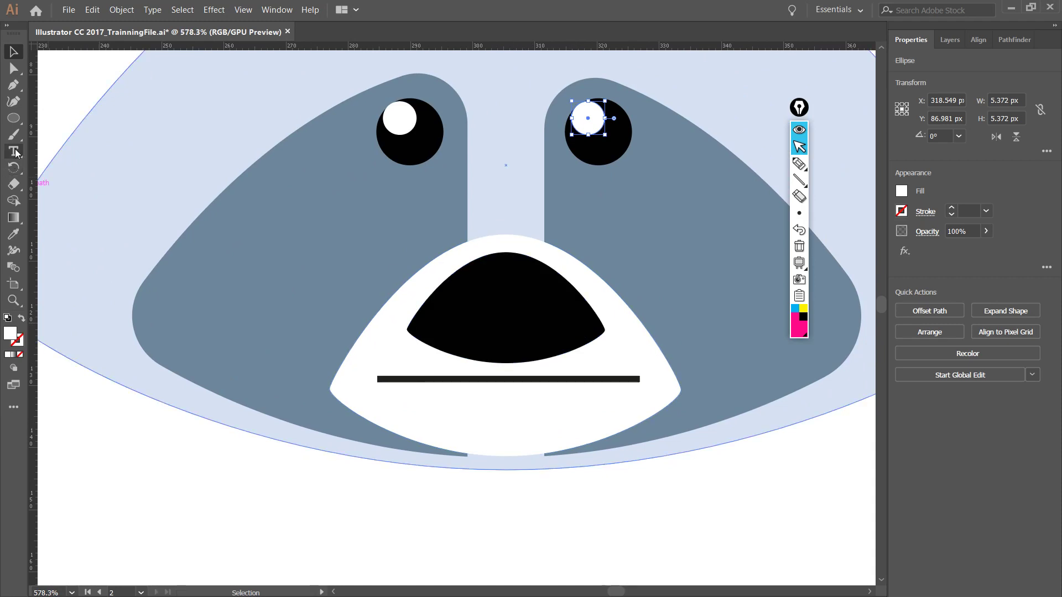
- Make the Add Anchor Point Tool available in the toolbar in place of the Pen Tool
left_click(15, 83)
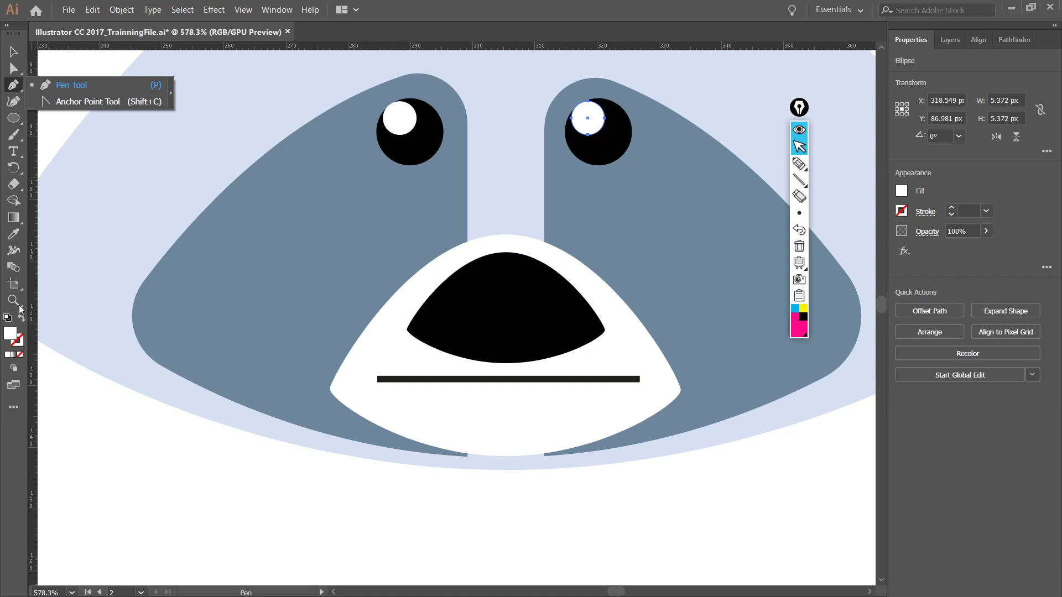
left_click(9, 88)
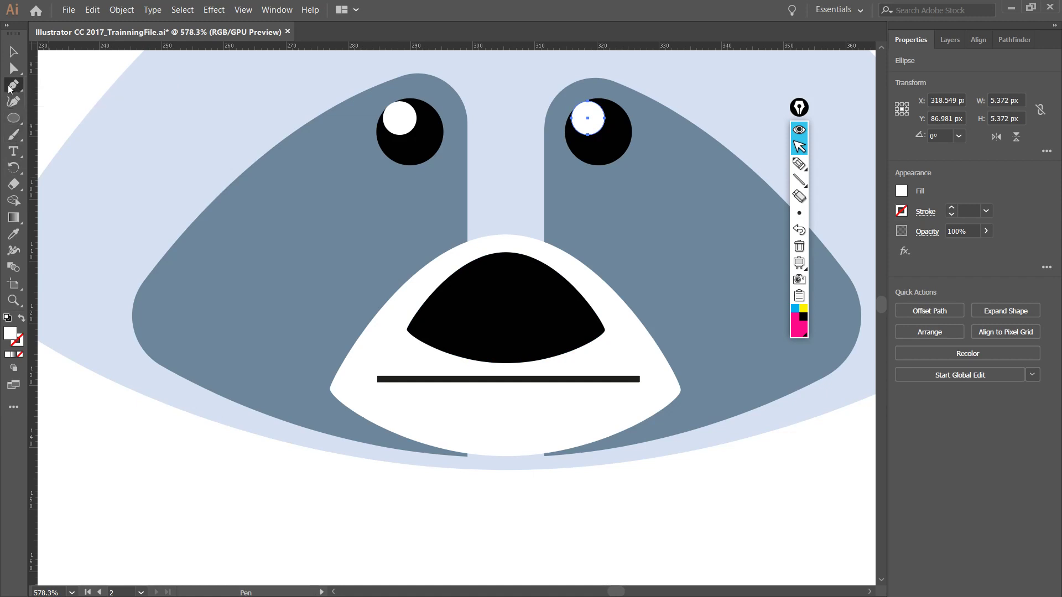
left_click(11, 409)
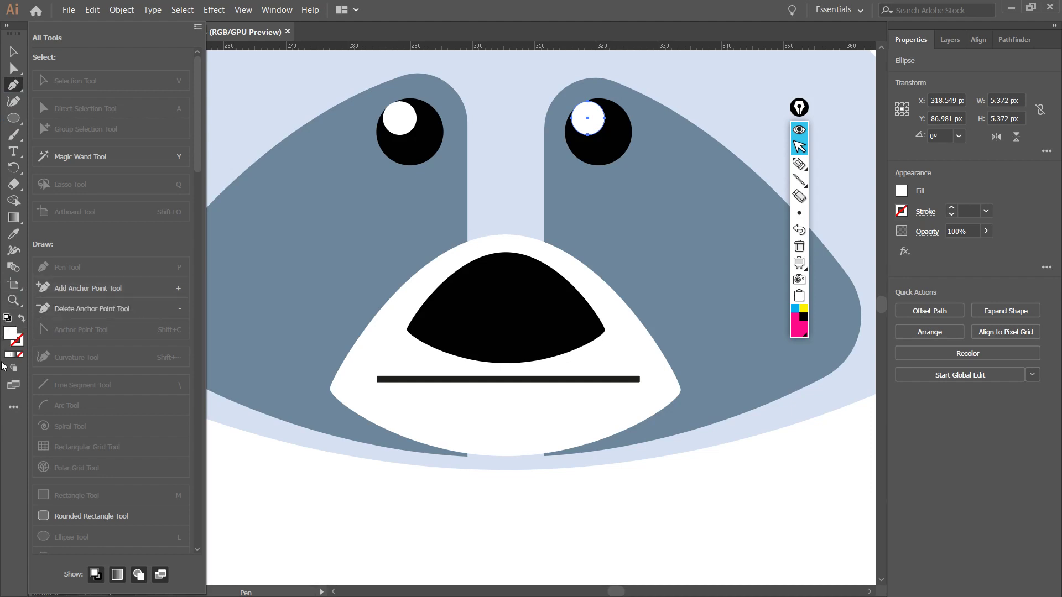
left_click(13, 412)
left_click(12, 412)
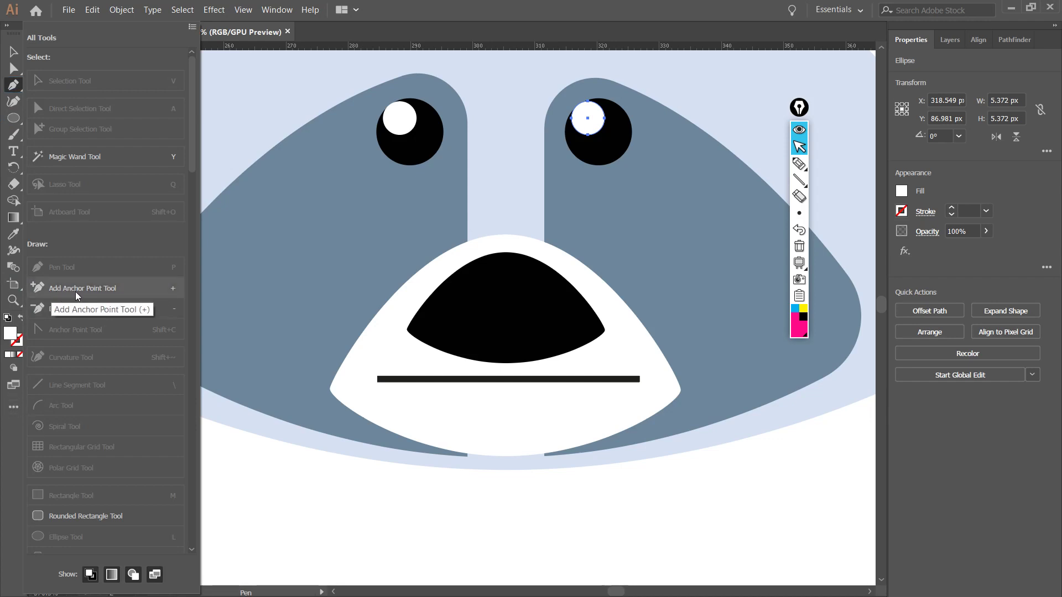
left_click_drag(78, 291, 16, 89)
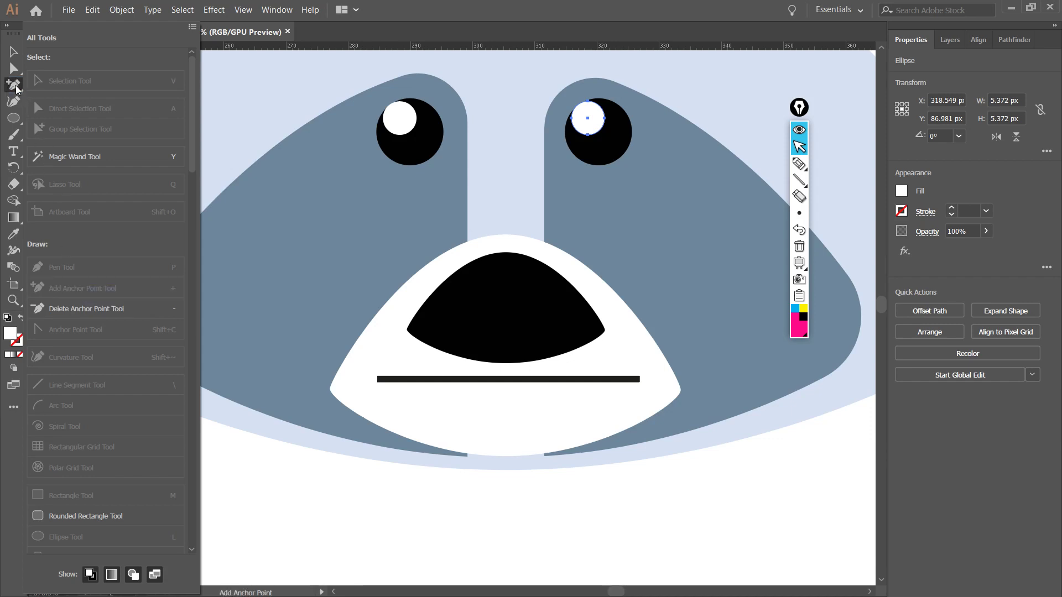
left_click(11, 455)
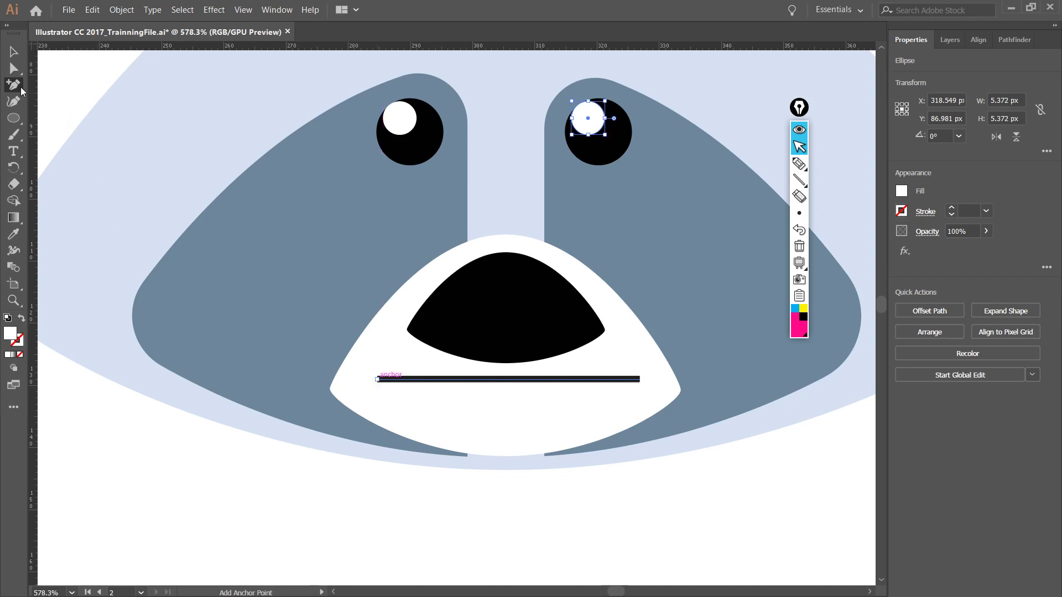
- Add an anchor point at the middle of the mouth line, aligned with the centre of the nose
left_click(10, 55)
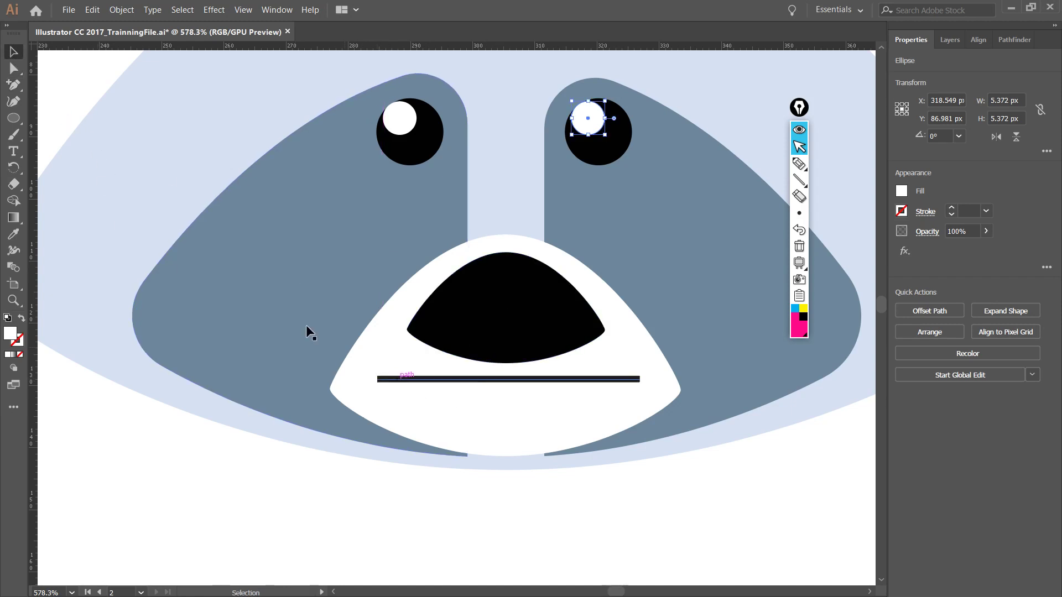
left_click(423, 381)
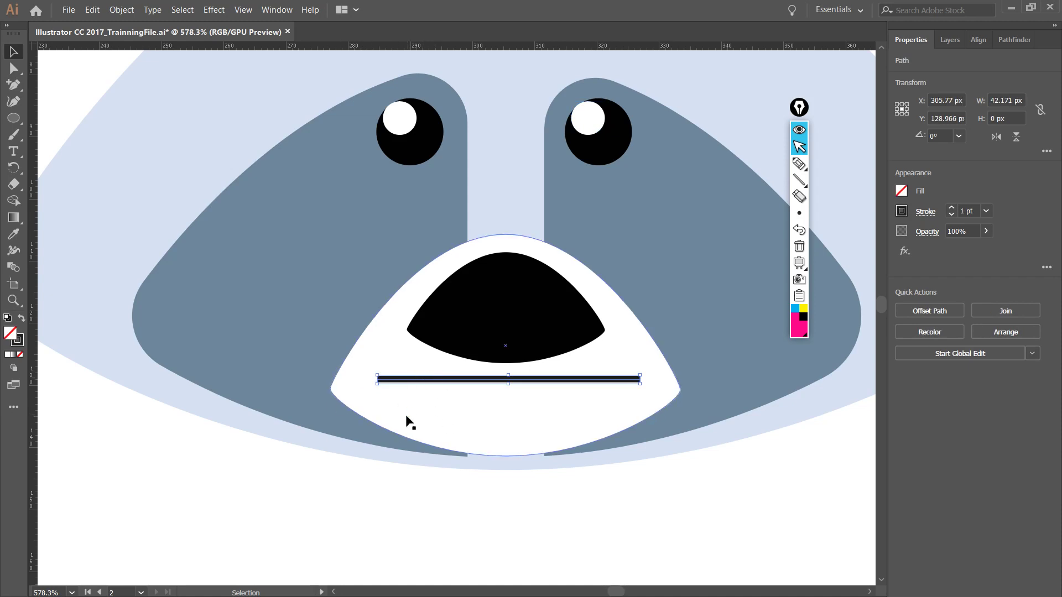
left_click(14, 68)
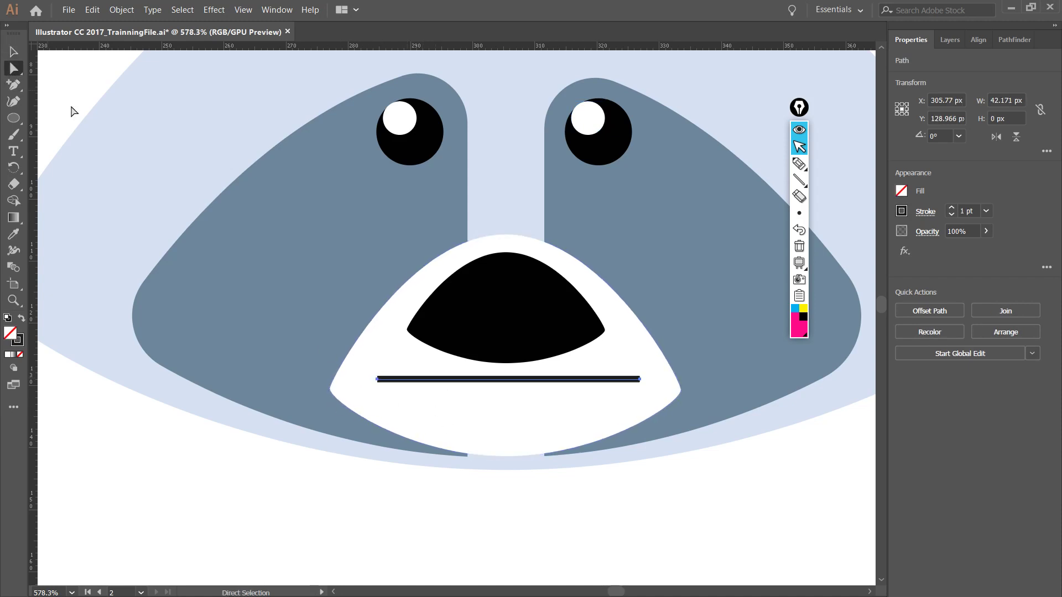
left_click(378, 380)
left_click(640, 380)
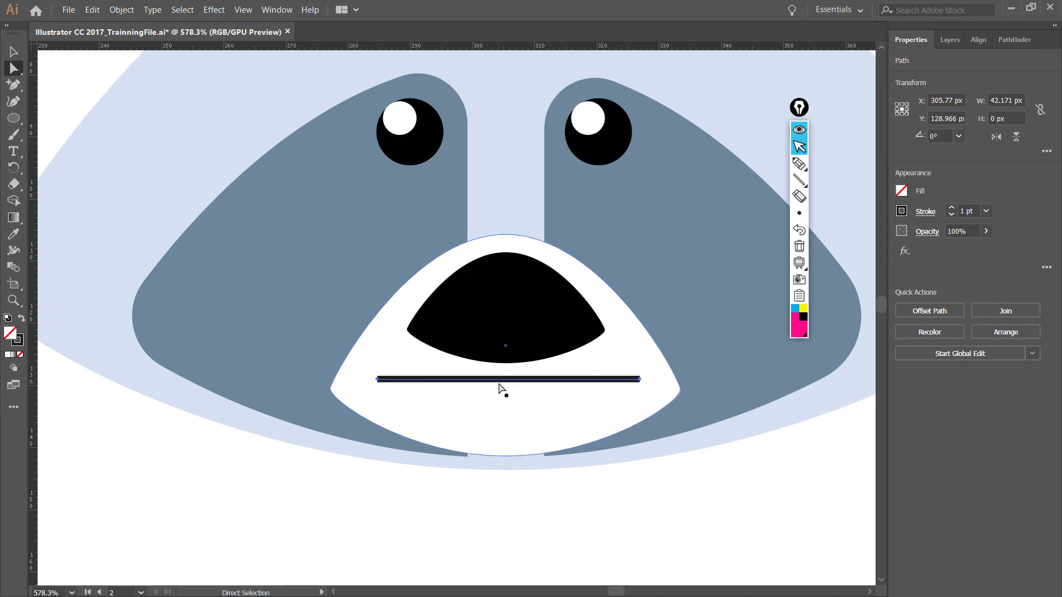
left_click(14, 85)
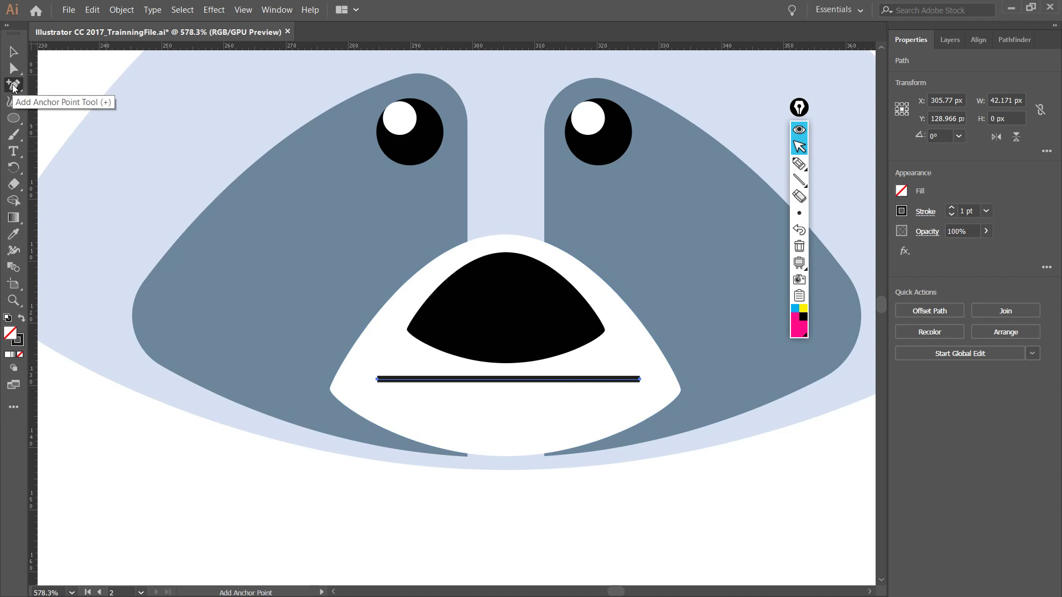
left_click(506, 380)
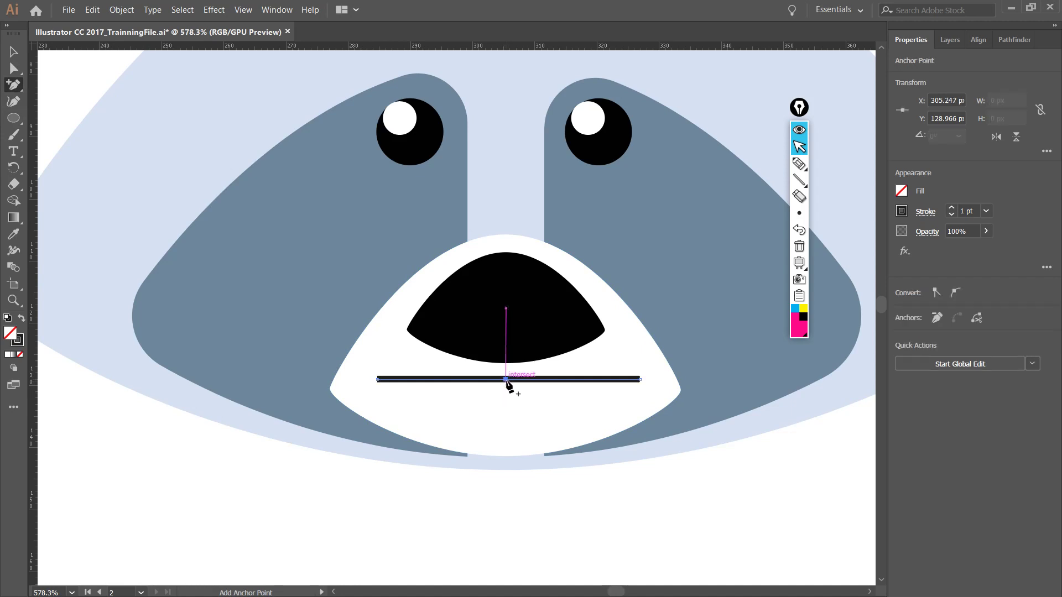
- Move the mouth line's middle anchor point down about 5 px, and try rounding its corner by about 21.3 px before undoing the rounding
left_click(10, 69)
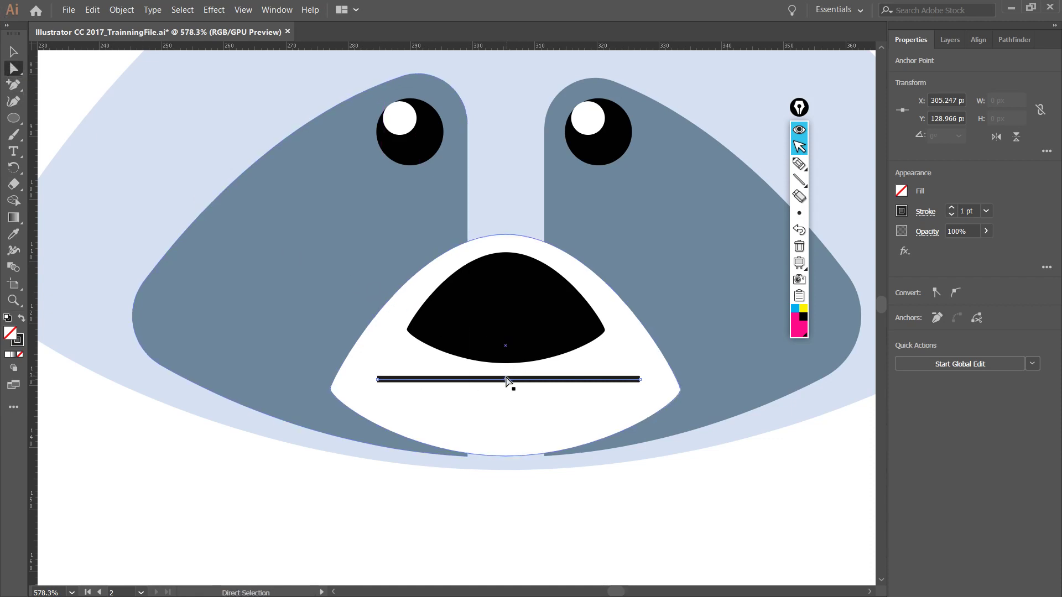
left_click_drag(506, 380, 503, 410)
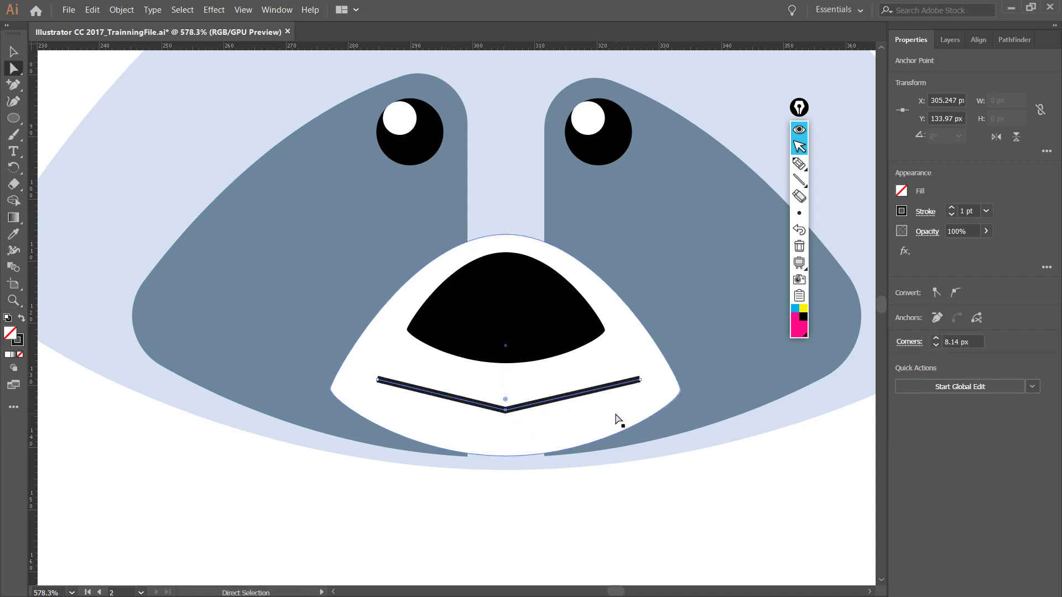
left_click_drag(675, 476, 540, 472)
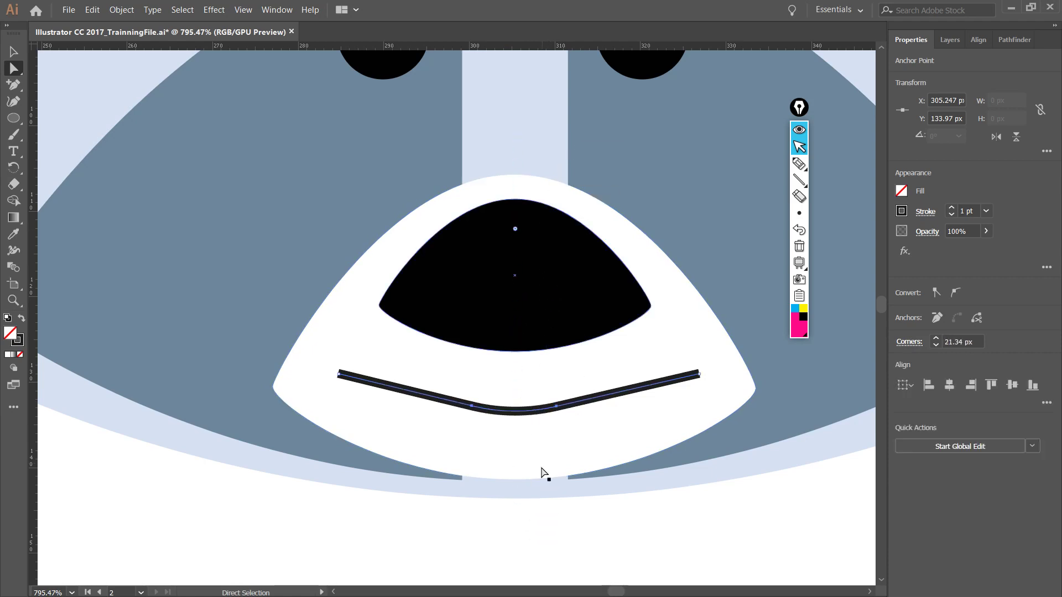
key("ctrl+z")
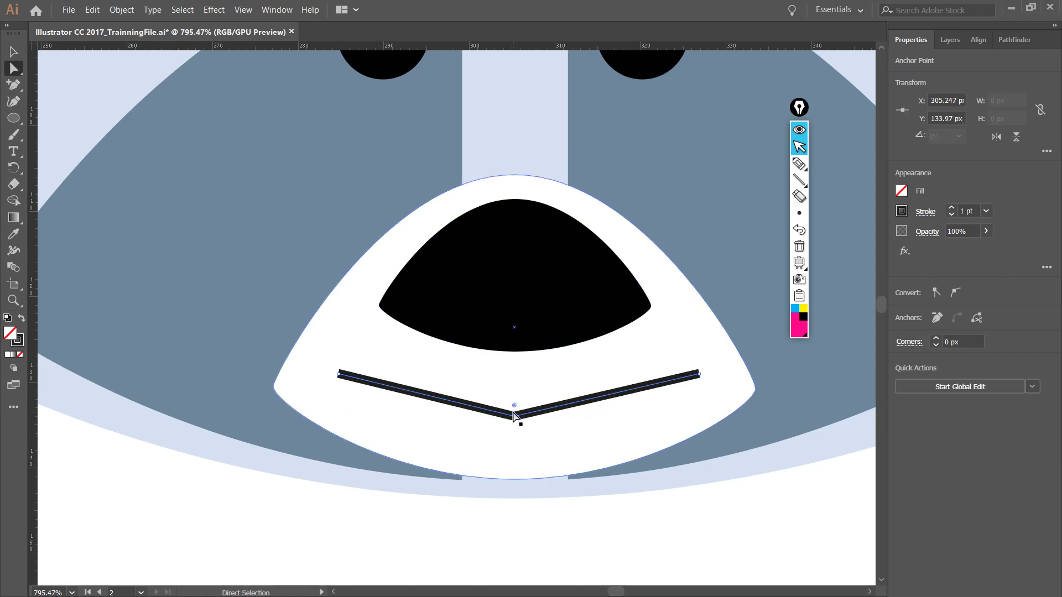
- Delete the middle anchor point from the V-shaped mouth line
key("p")
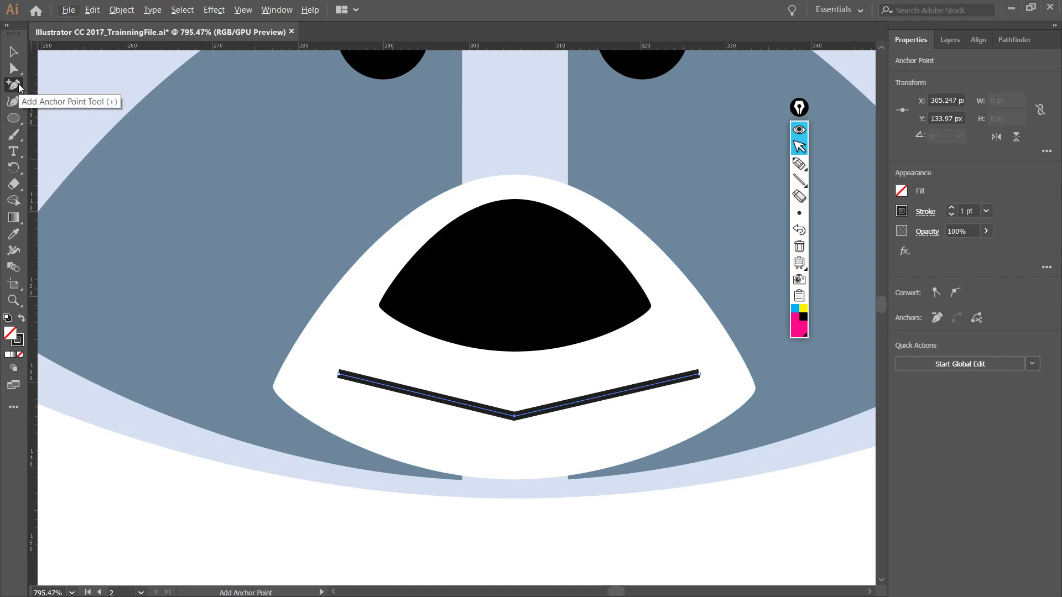
left_click(19, 86)
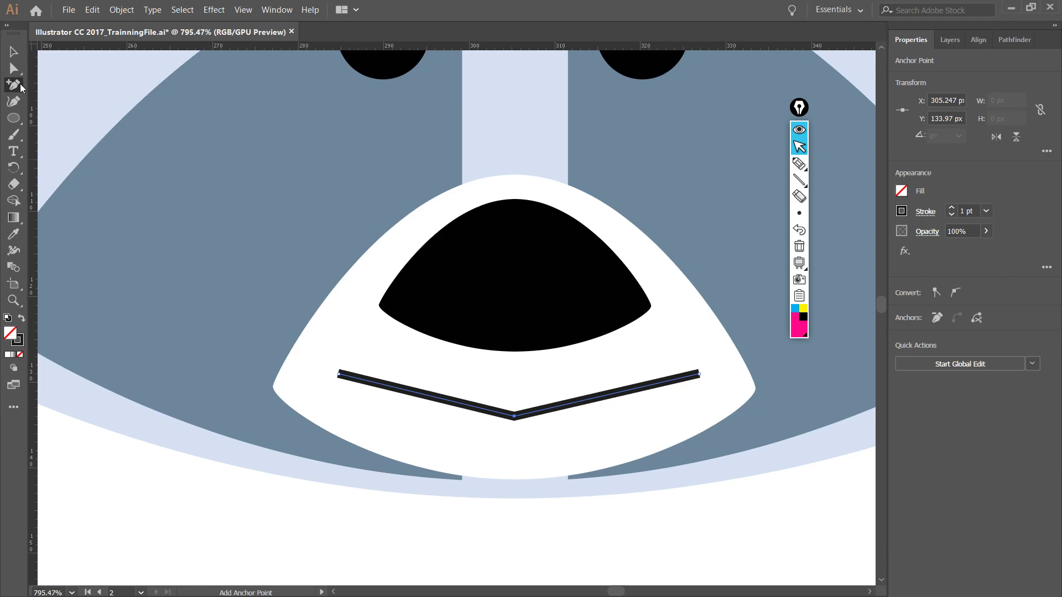
left_click(516, 419)
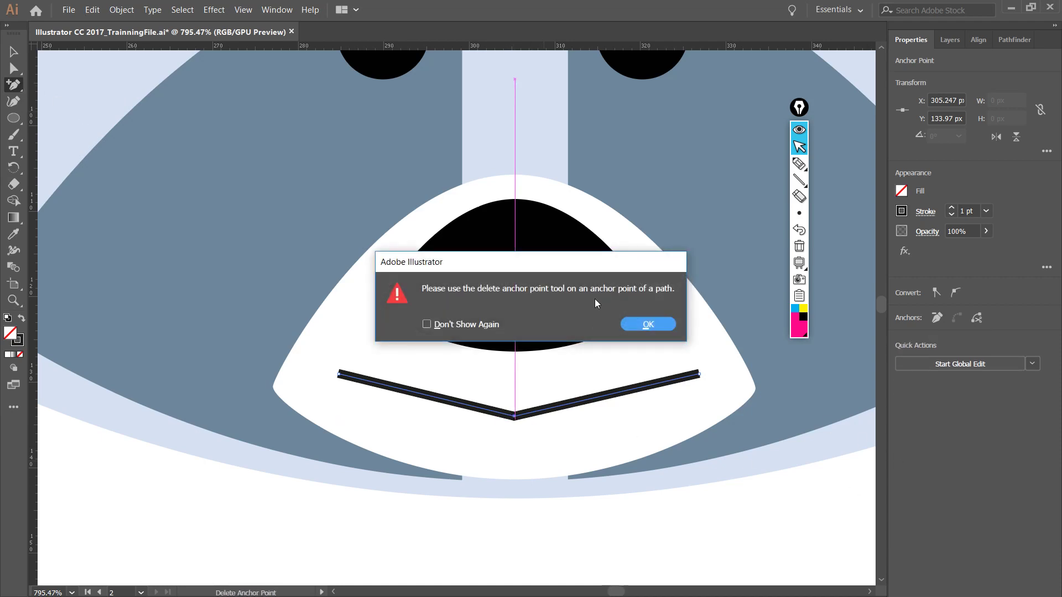
mouse_move(468, 272)
left_mouse_down()
mouse_move(434, 265)
mouse_move(466, 267)
left_mouse_up()
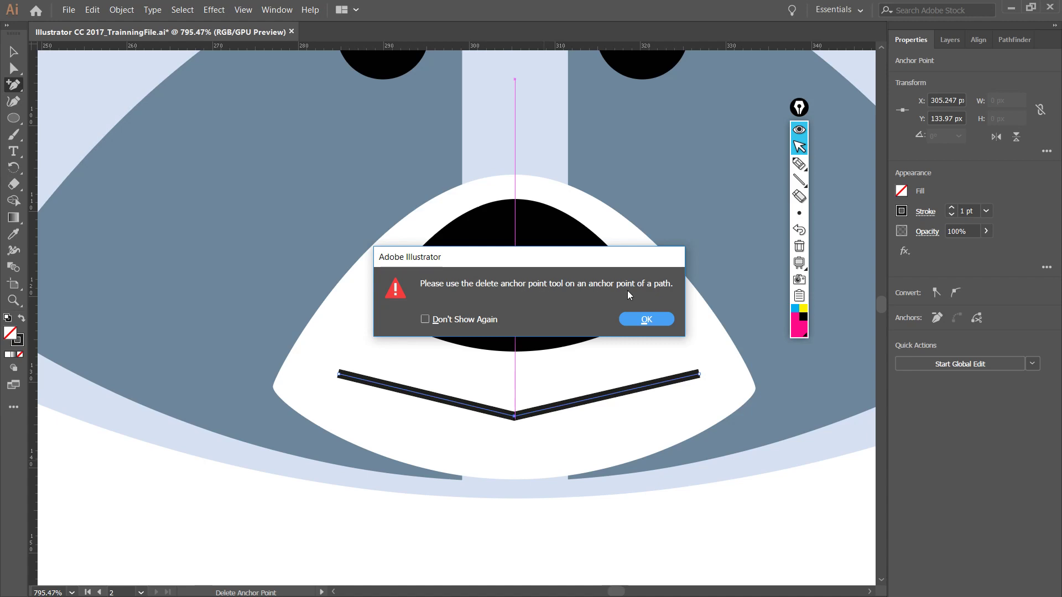
left_click(641, 319)
key("plus")
scroll(580, 444, "up", 2)
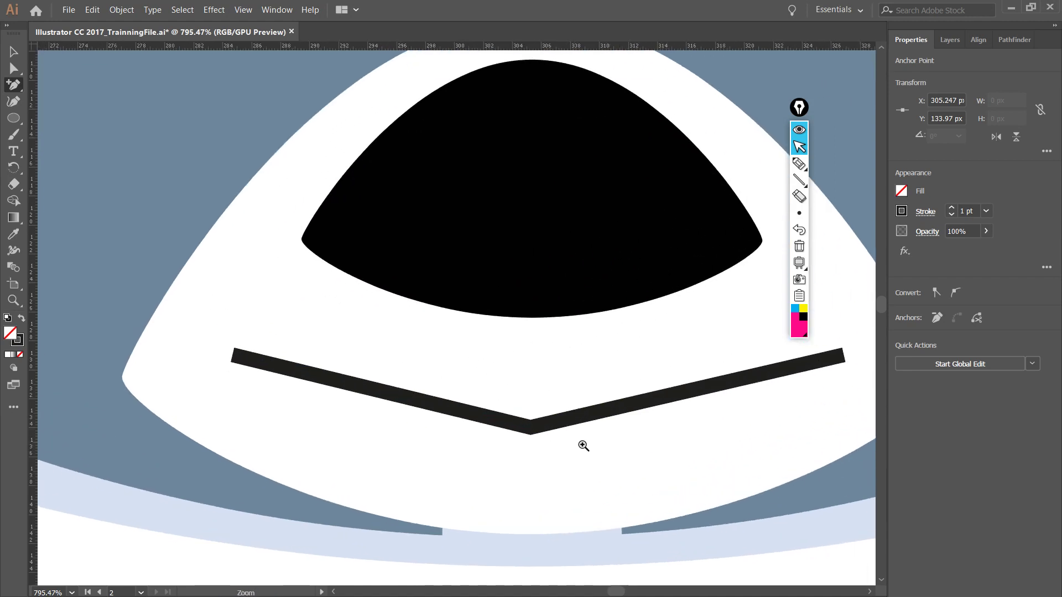
left_click(539, 434, "alt")
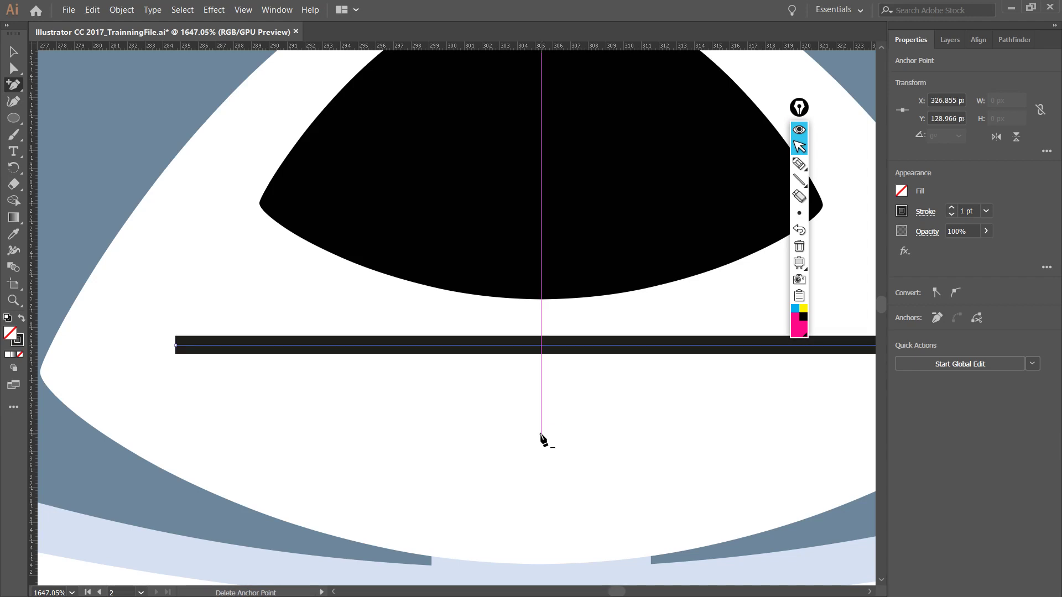
- Add a middle anchor point to the straight mouth line below the nose and pull it down about 5 px into a V
left_click_drag(573, 383, 528, 419)
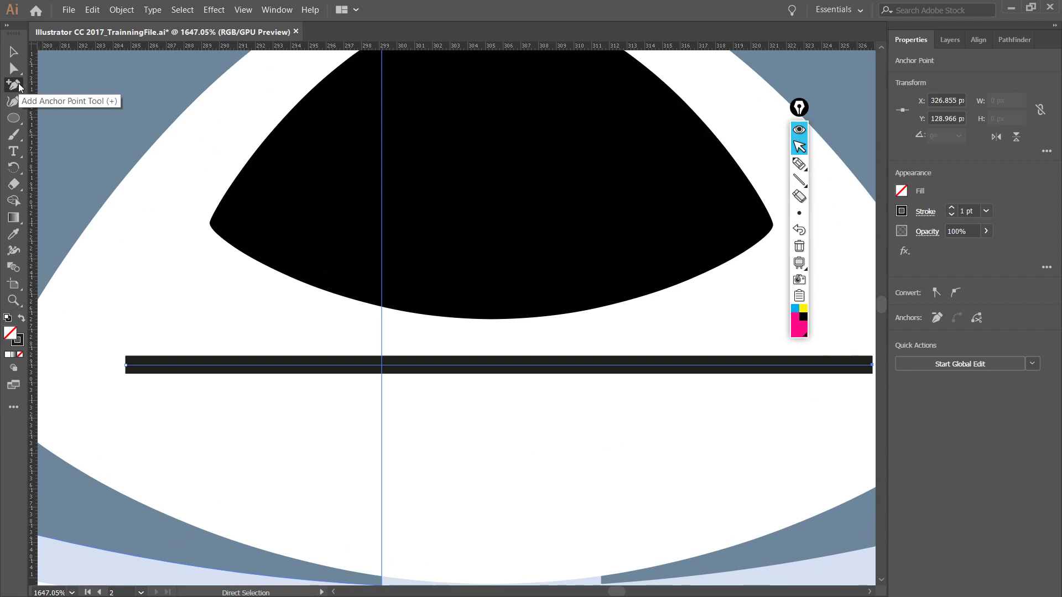
left_click(19, 86)
left_click_drag(489, 365, 489, 454)
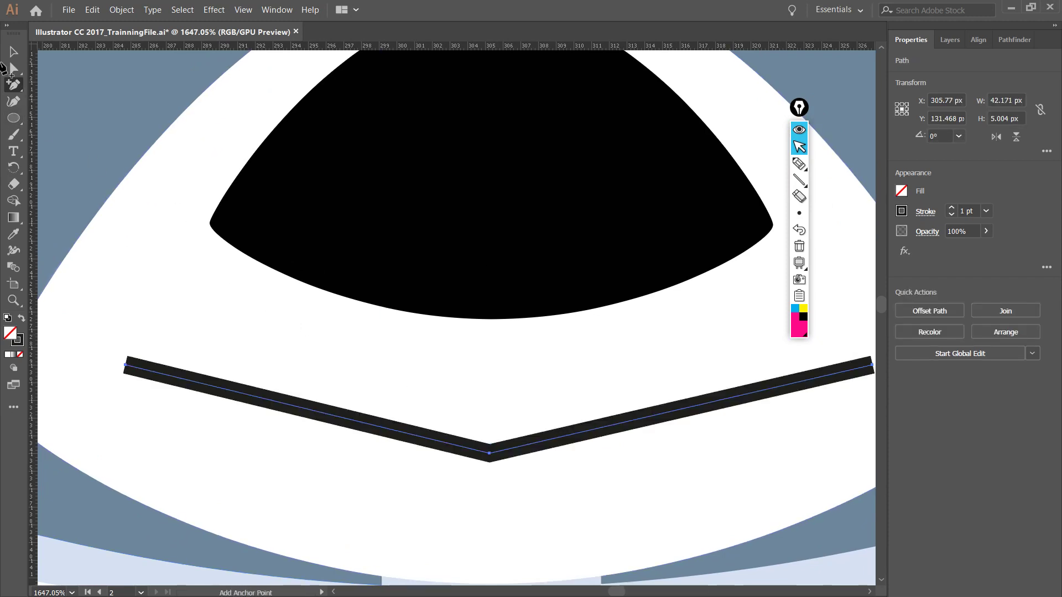
- Delete the middle anchor point of the V-shaped mouth line so the line is straight between its two end points
key("minus")
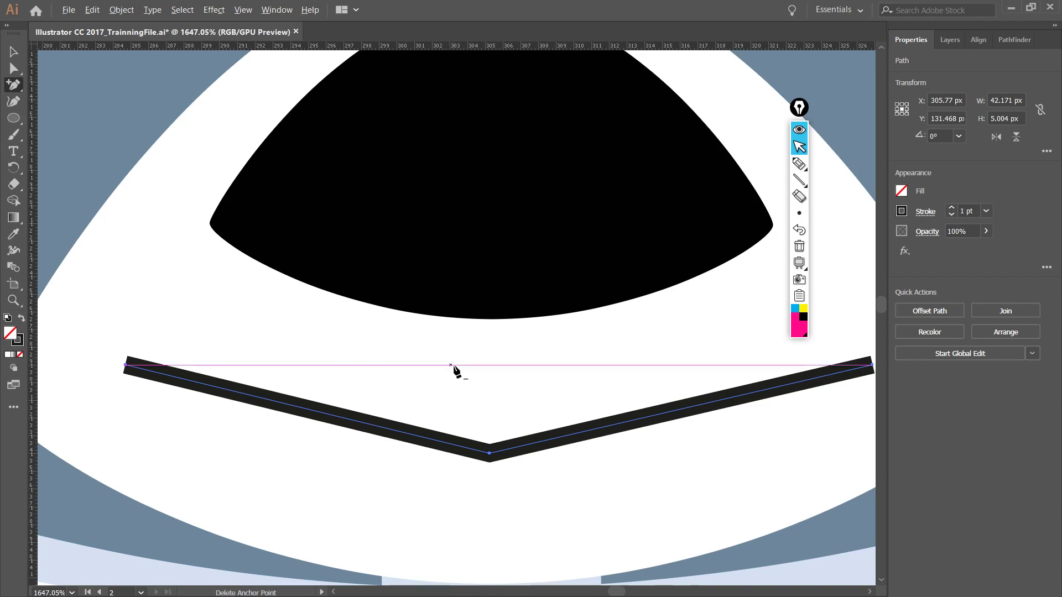
left_click(476, 373)
left_click_drag(508, 268, 493, 291)
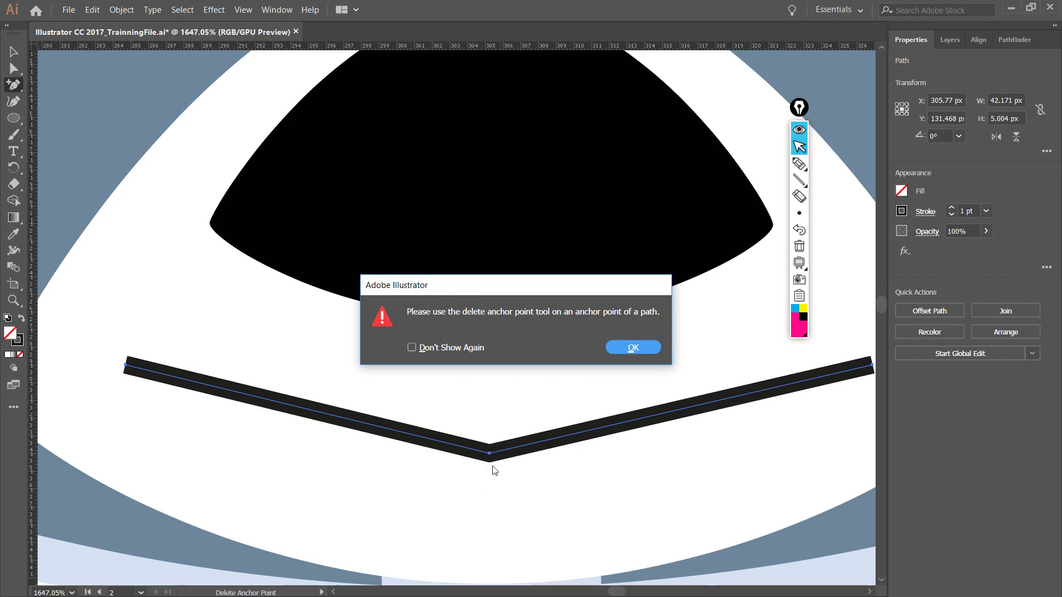
left_click(633, 348)
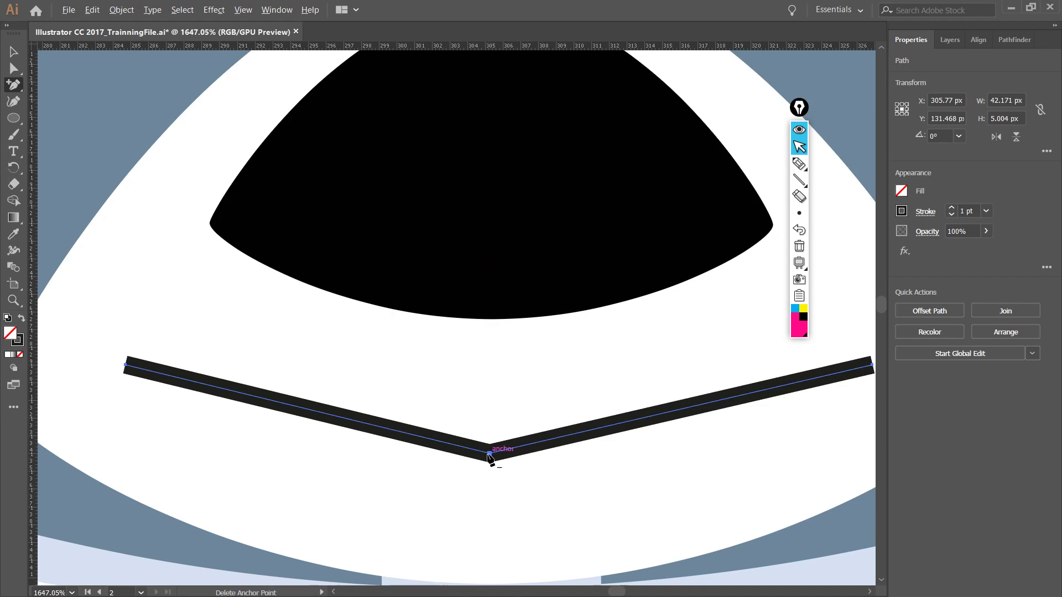
left_click(489, 455)
- Bend the straight mouth line at its middle with the Anchor Point tool into a smile about 5.4 px deep
left_click_drag(609, 441, 545, 476)
left_click_drag(557, 460, 490, 338)
left_click_drag(509, 384, 520, 382)
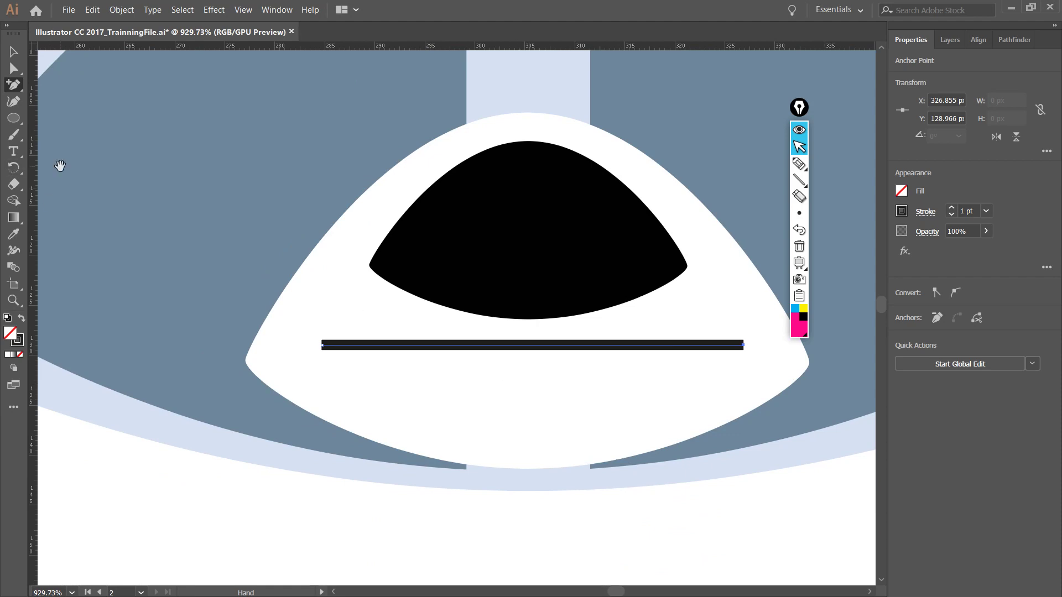
left_click(13, 85)
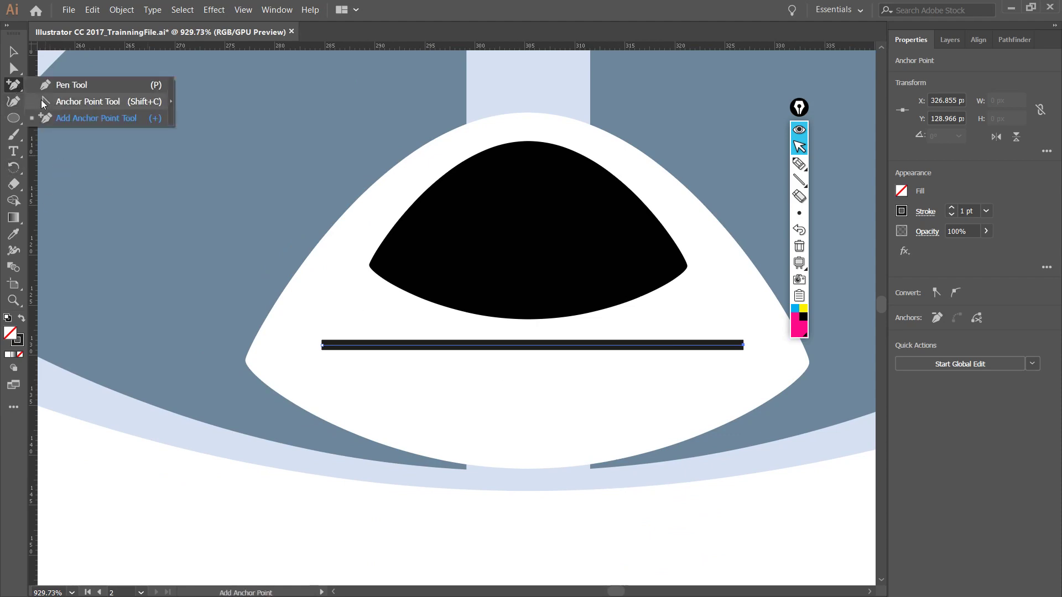
left_click(88, 102)
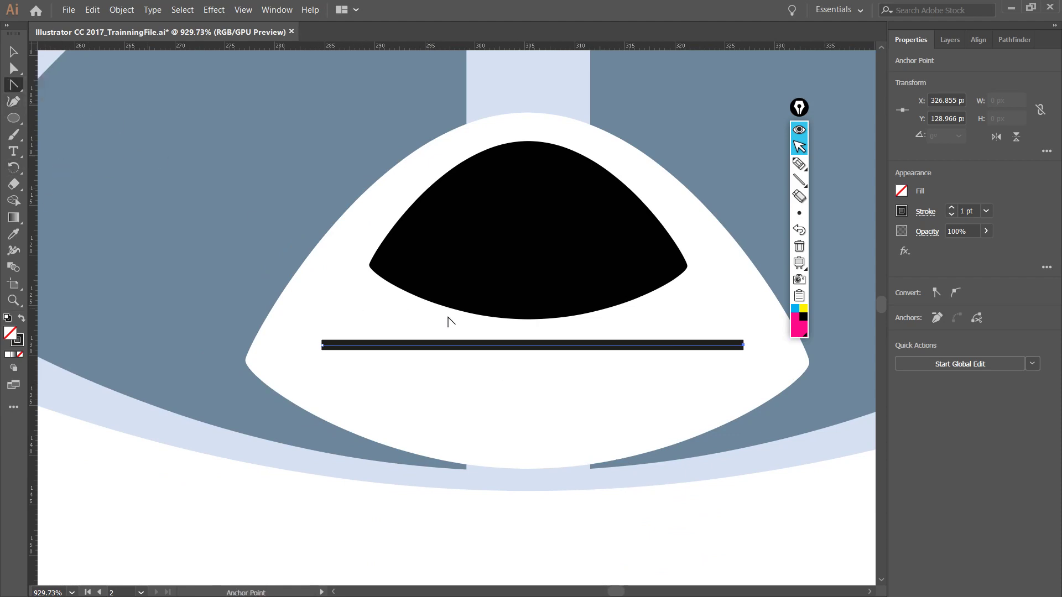
mouse_move(530, 349)
left_mouse_down()
mouse_move(526, 415)
mouse_move(524, 407)
left_mouse_up()
- Compare the rebuilt raccoon's curved mouth with the mouth of the reference raccoon head
key("ctrl+space")
left_click_drag(593, 420, 422, 326)
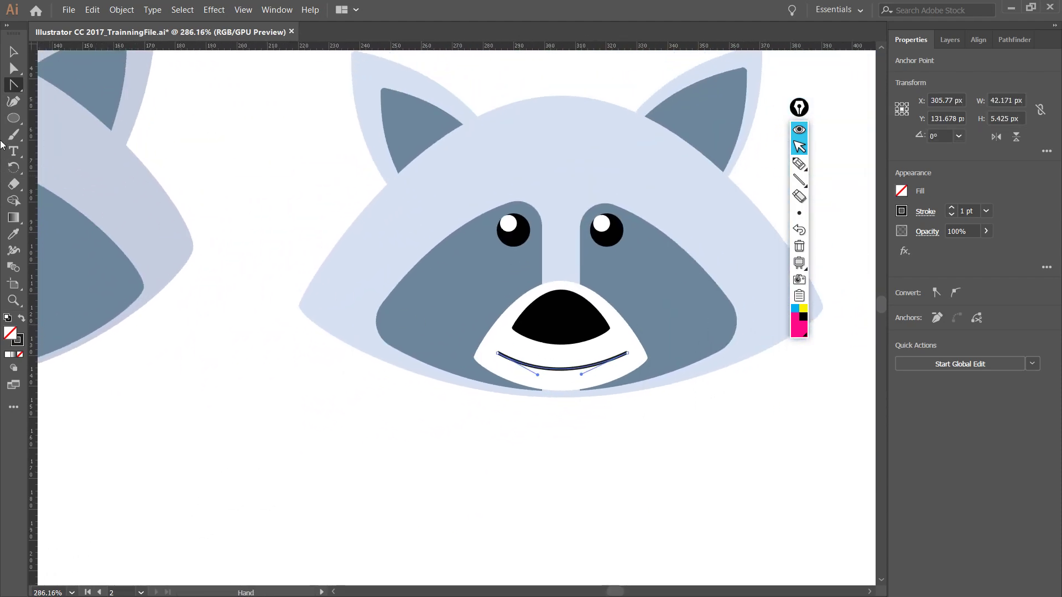
left_click(17, 87)
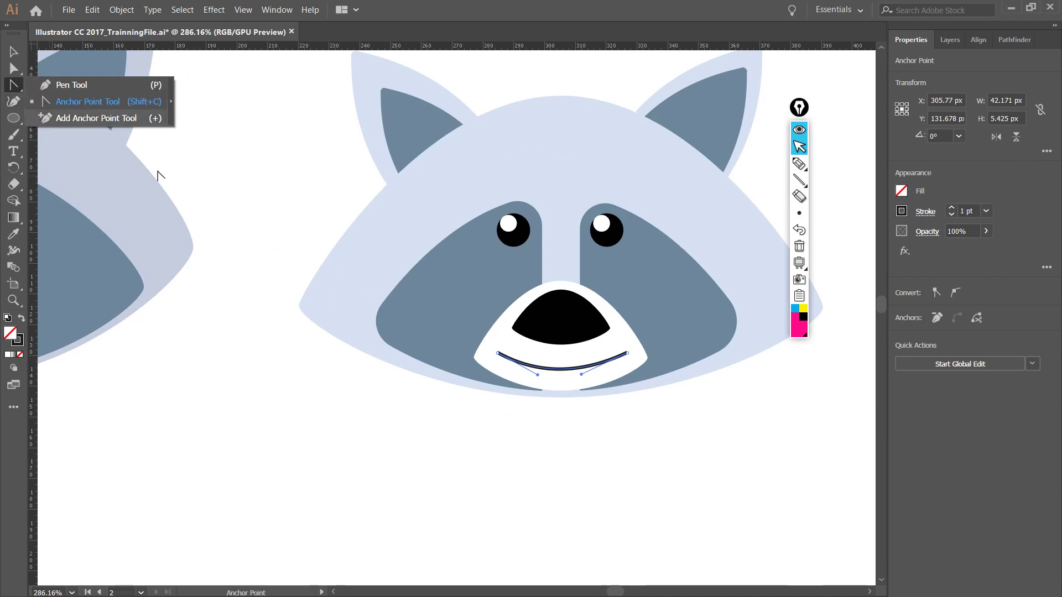
left_click(590, 4)
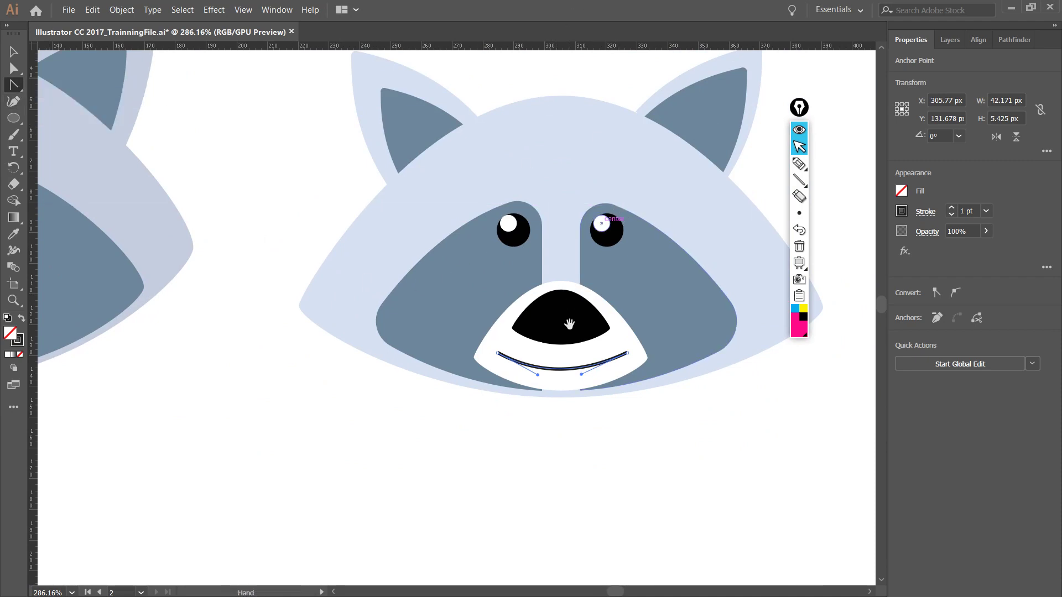
left_click_drag(569, 324, 508, 363)
left_click_drag(519, 399, 573, 348)
left_click_drag(529, 294, 646, 303)
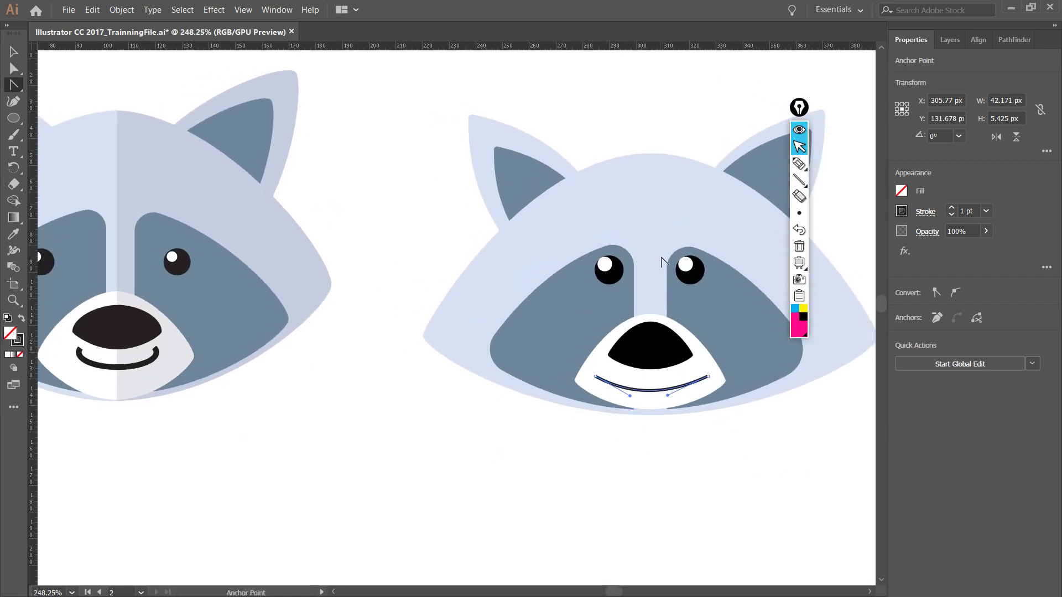
mouse_move(650, 296)
left_mouse_down()
mouse_move(598, 320)
mouse_move(591, 339)
left_mouse_up()
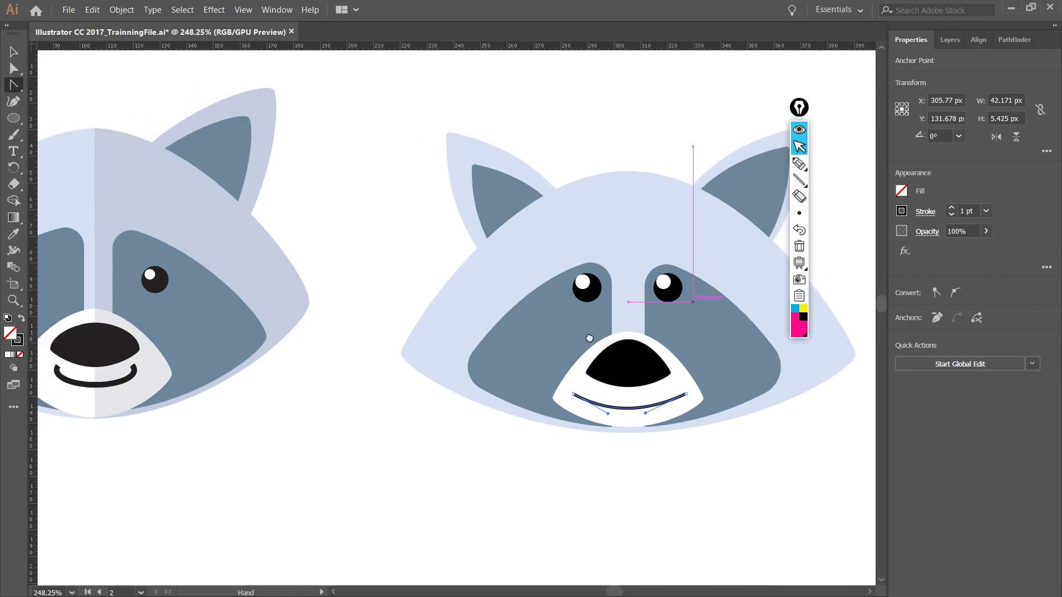
left_click_drag(434, 234, 356, 230)
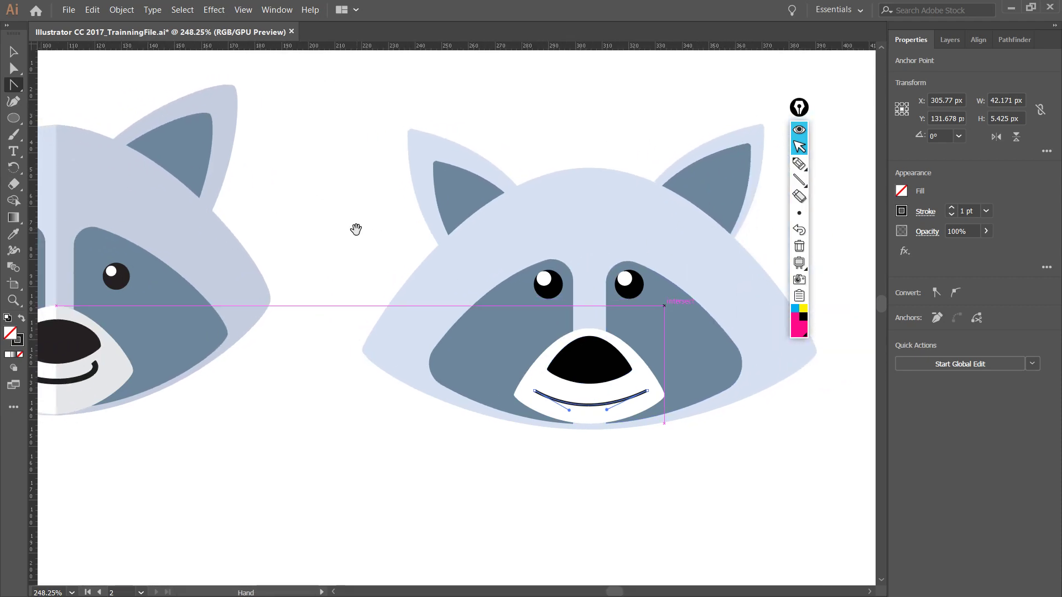
- Draw a vertical line about 151 px long through the centre of the head, extending past both ends, and remove its stroke
left_click(17, 123)
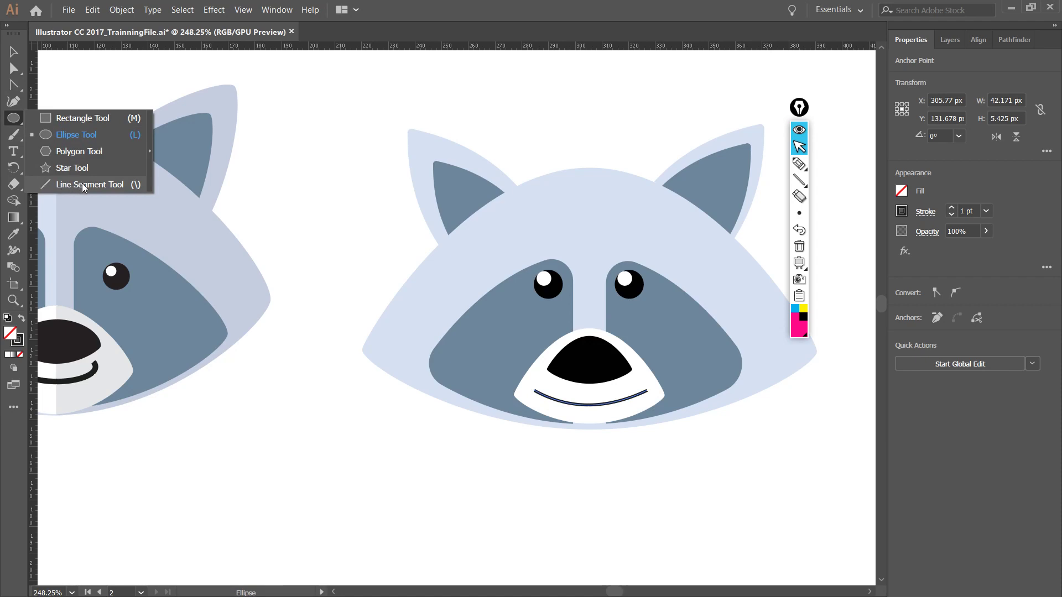
left_click(84, 185)
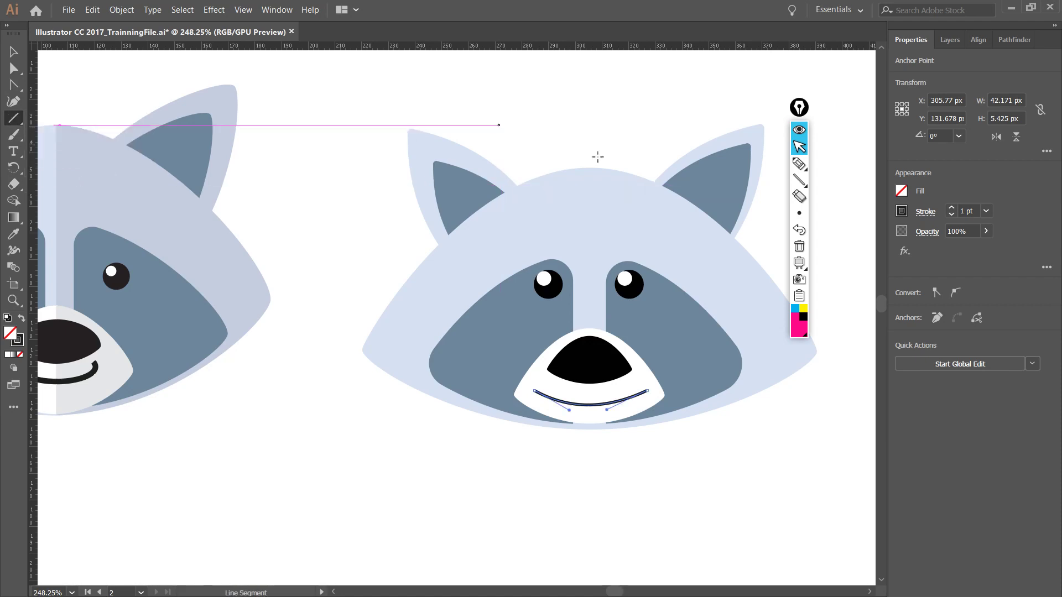
mouse_move(596, 110)
left_mouse_down()
mouse_move(590, 510)
mouse_move(562, 505)
mouse_move(591, 507)
left_mouse_up()
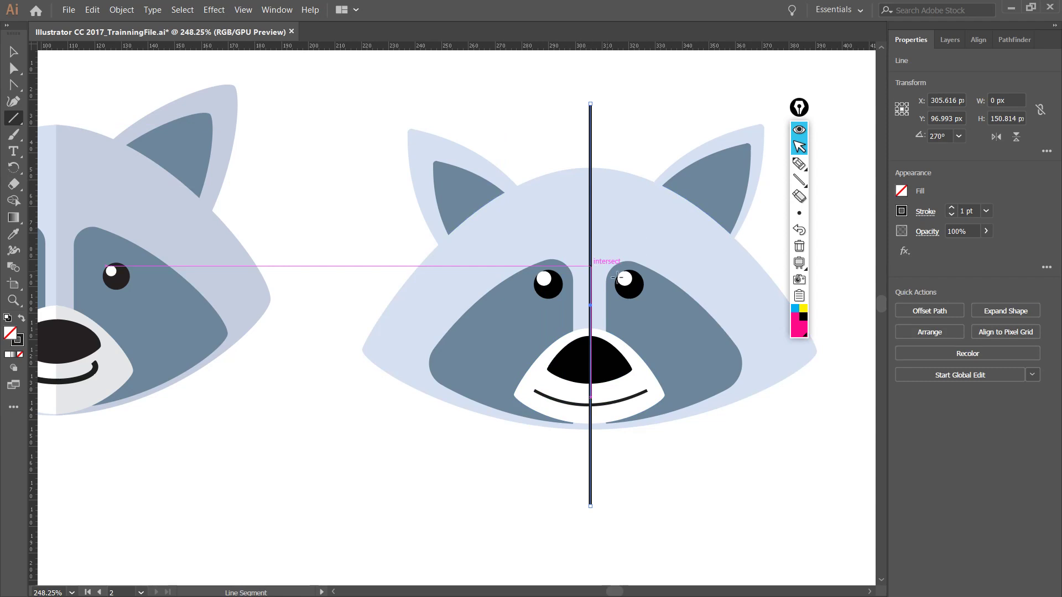
left_click(902, 212)
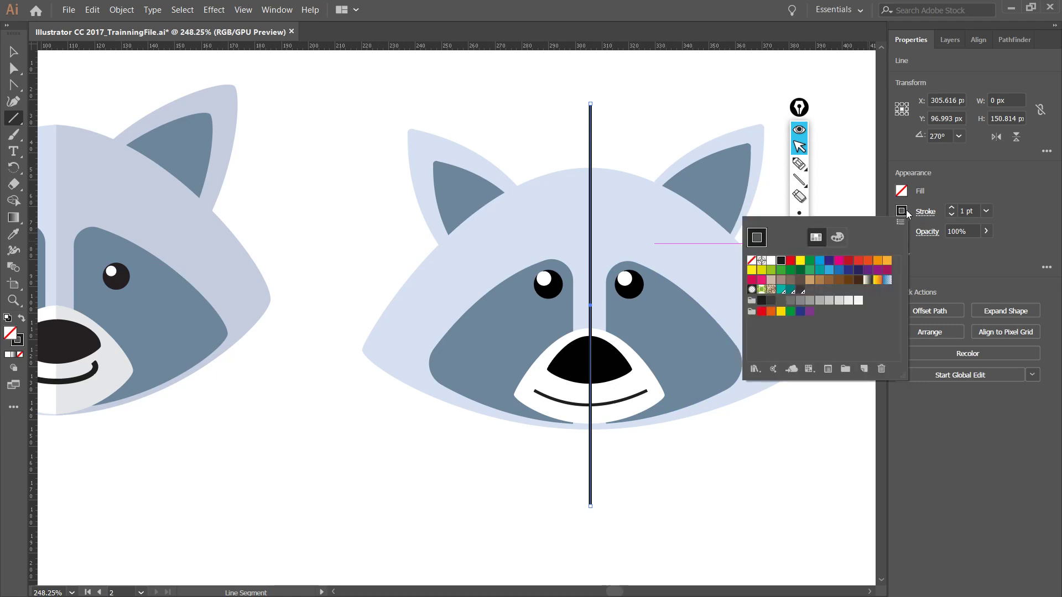
left_click(751, 262)
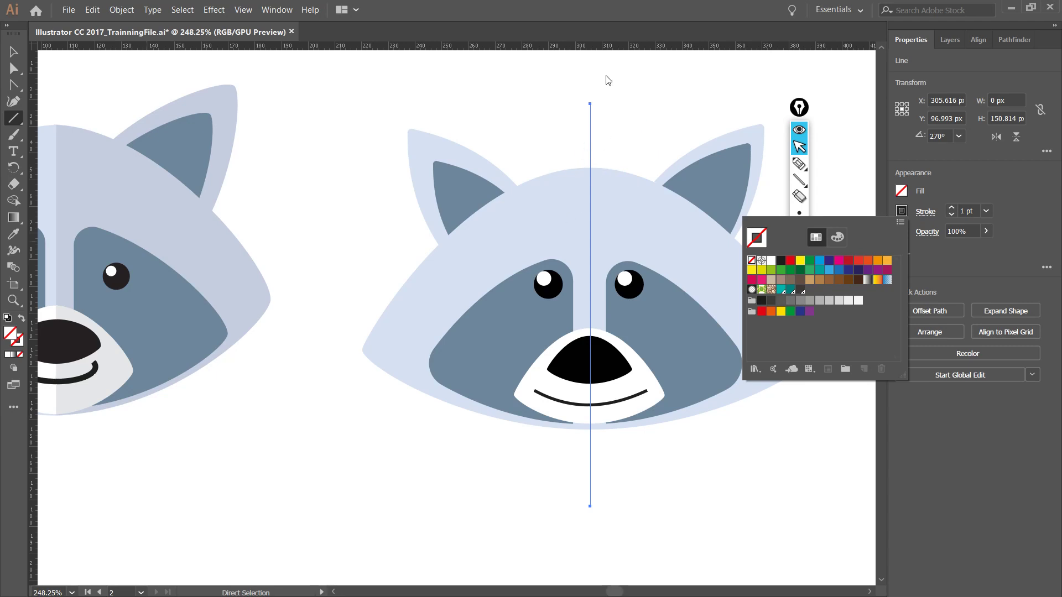
left_click(642, 494)
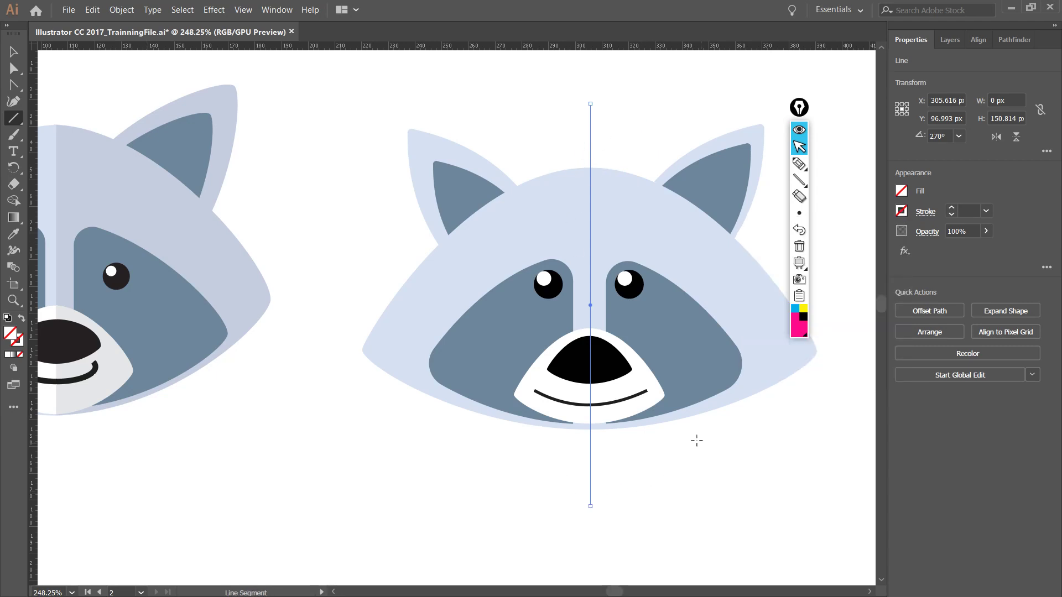
- Select the vertical centre line together with the light blue head shape and the white muzzle shape
key("v")
left_click(642, 132)
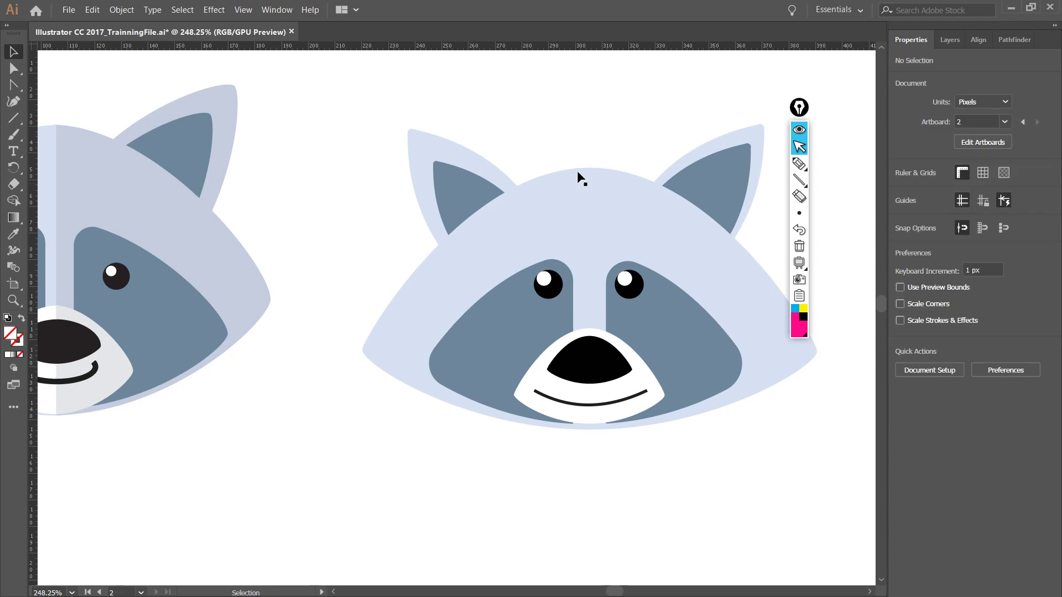
left_click(591, 125)
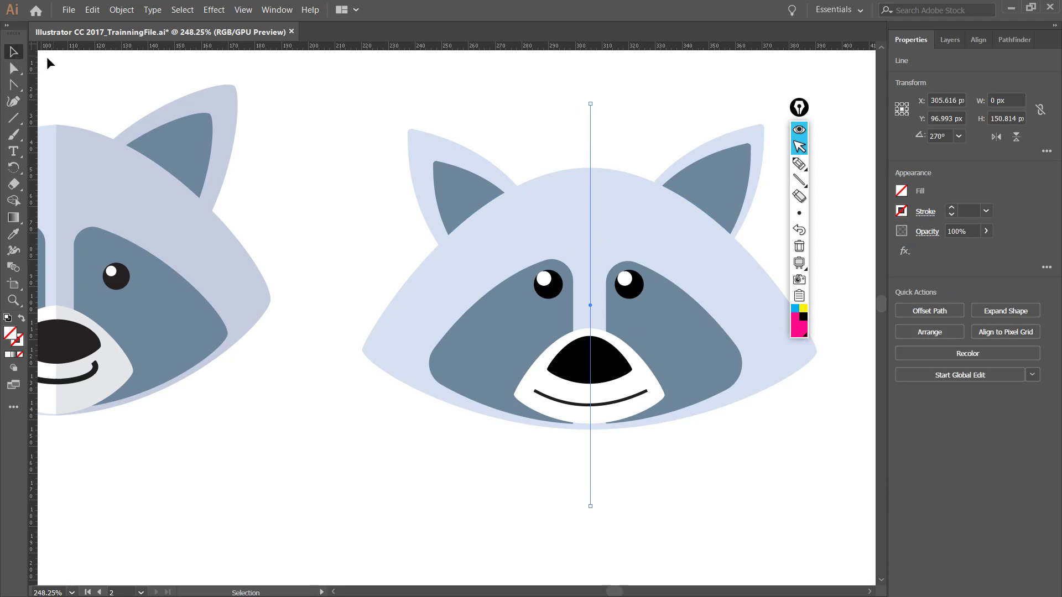
left_click_drag(389, 199, 424, 193)
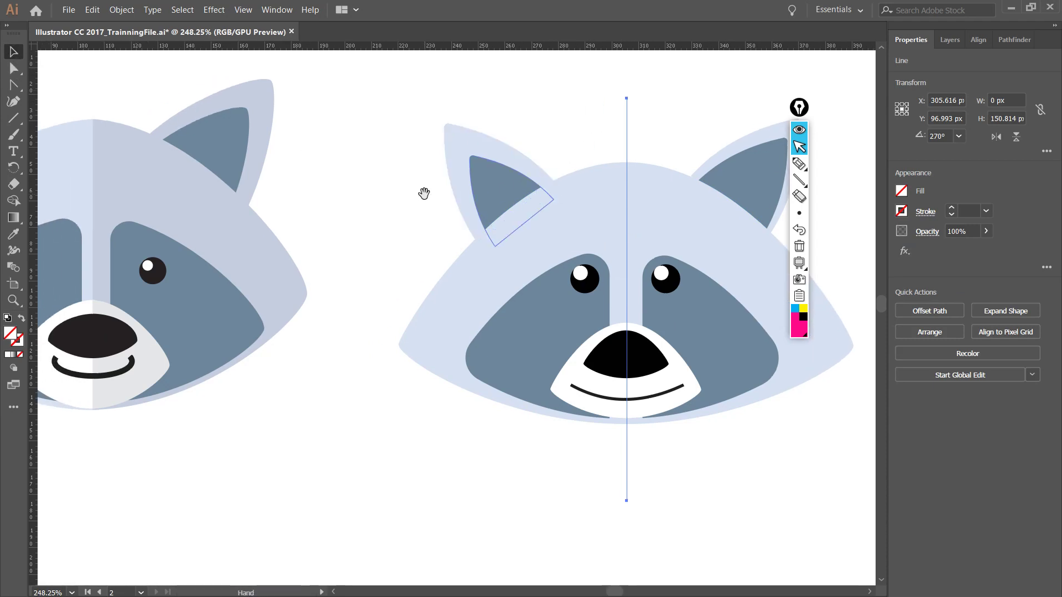
left_click(646, 209, "shift")
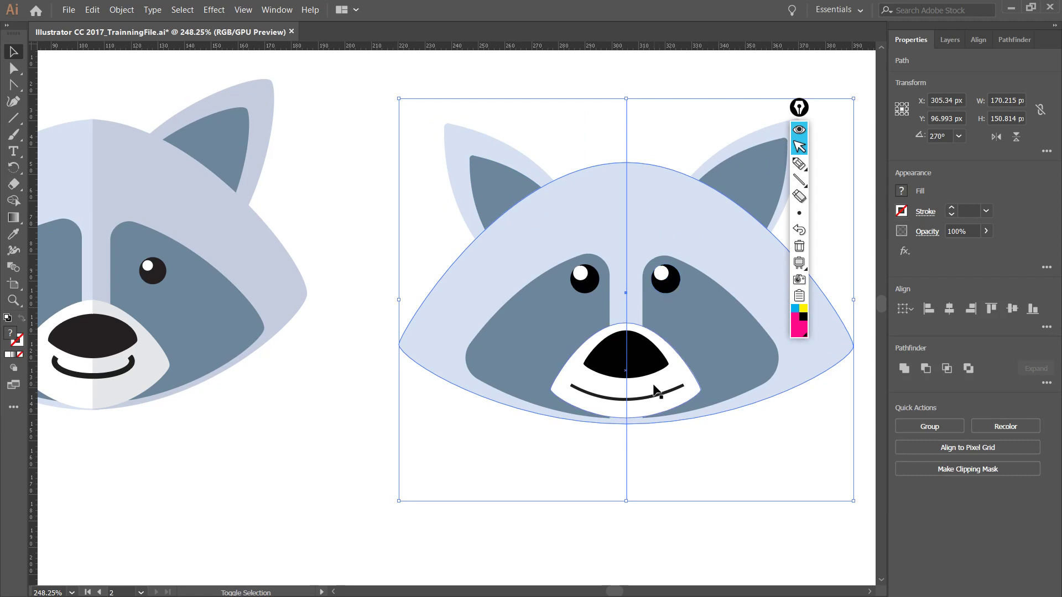
left_click_drag(661, 394, 698, 371)
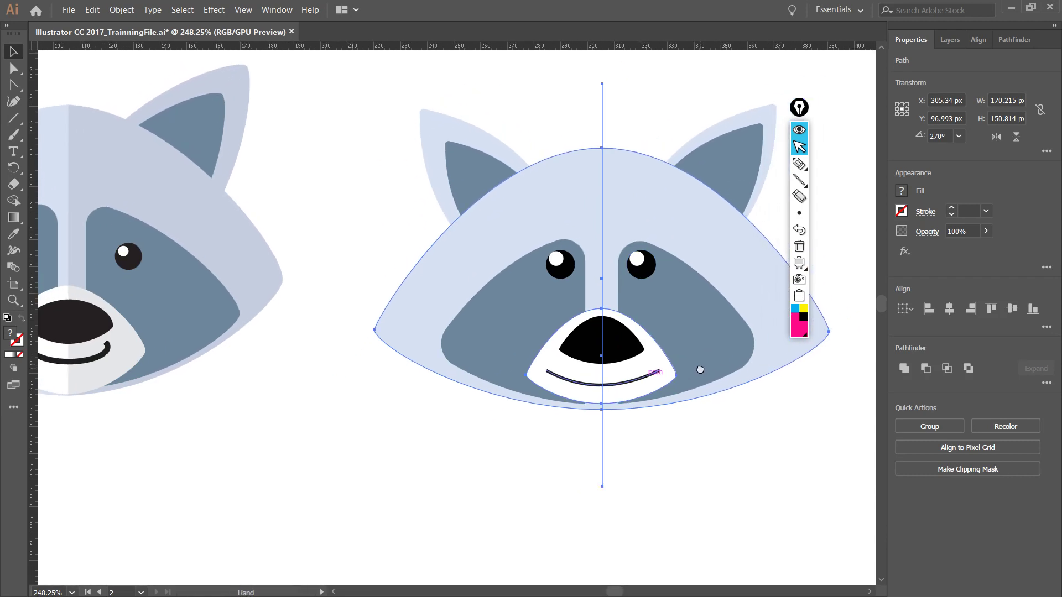
left_click(799, 164)
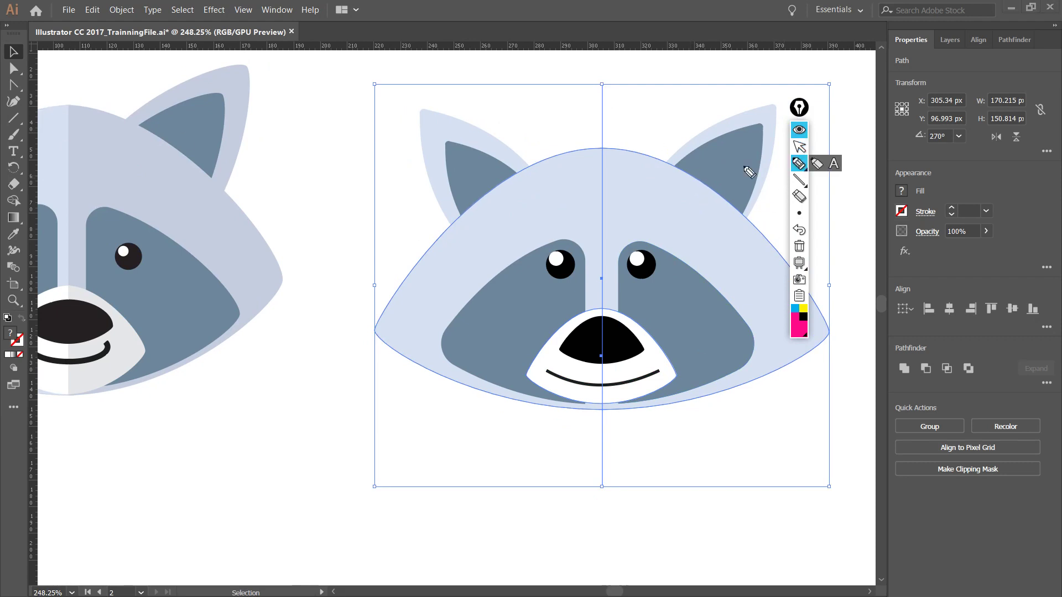
mouse_move(669, 104)
left_mouse_down()
mouse_move(602, 123)
mouse_move(608, 115)
mouse_move(636, 129)
left_mouse_up()
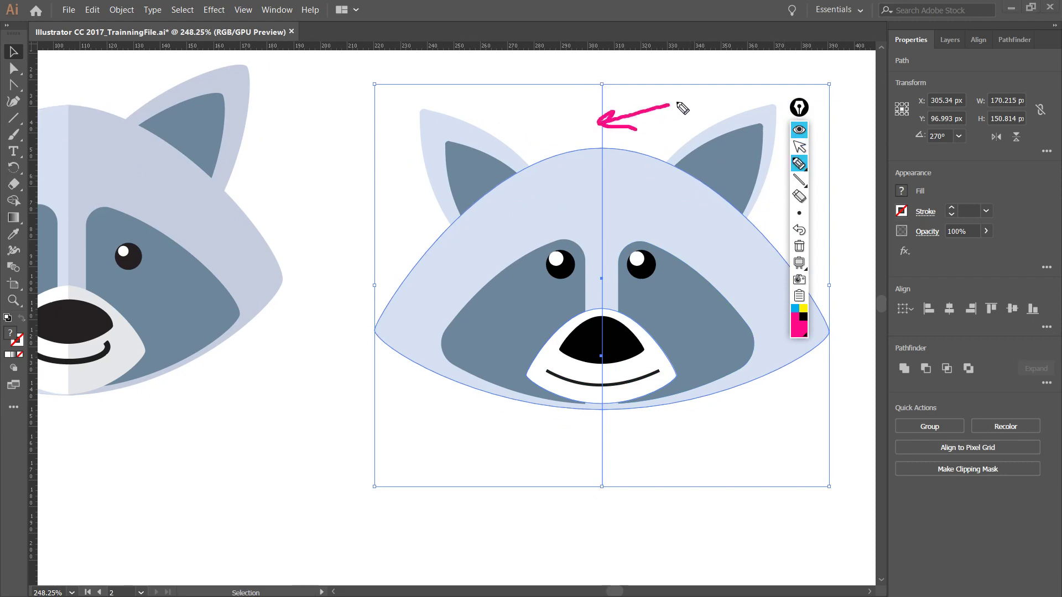
mouse_move(679, 87)
left_mouse_down()
mouse_move(677, 114)
mouse_move(733, 115)
left_mouse_up()
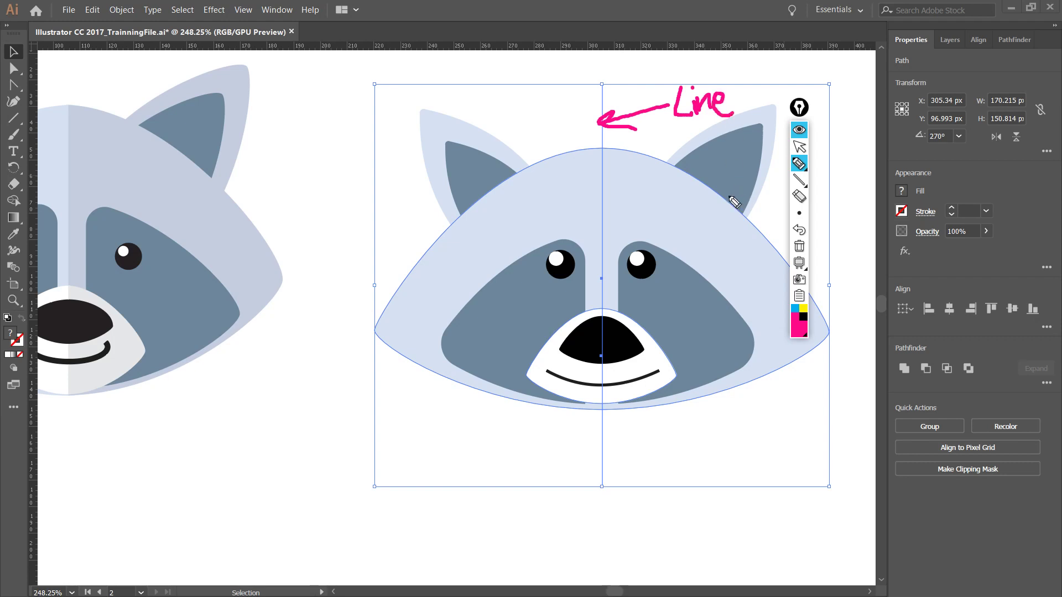
mouse_move(429, 177)
left_mouse_down()
mouse_move(509, 219)
mouse_move(523, 170)
left_mouse_up()
left_click_drag(508, 218, 476, 229)
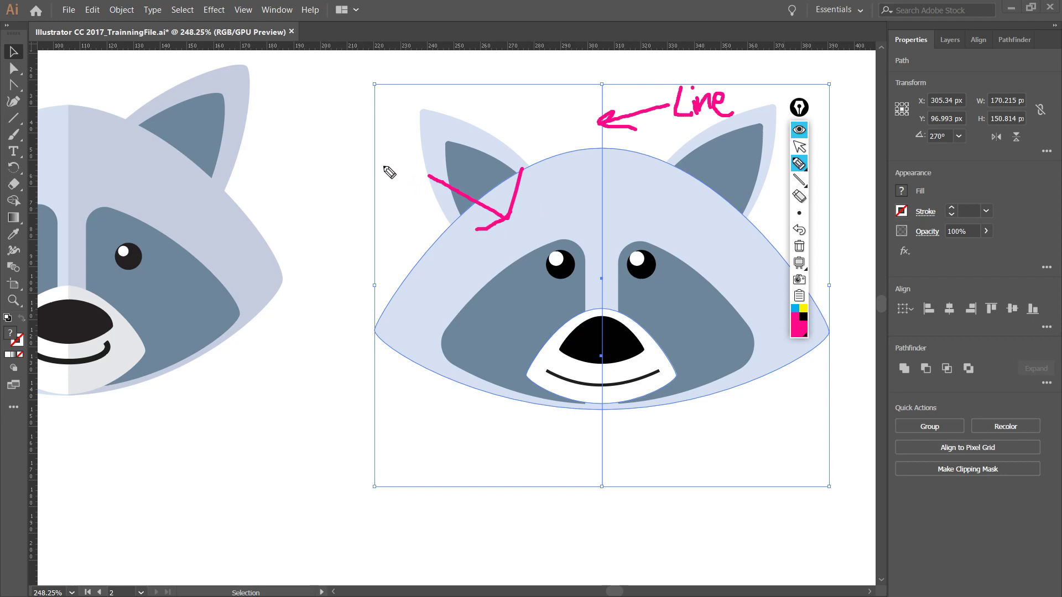
mouse_move(701, 341)
left_mouse_down()
mouse_move(657, 355)
mouse_move(663, 331)
mouse_move(647, 361)
left_mouse_up()
mouse_move(648, 360)
left_mouse_down()
mouse_move(663, 330)
mouse_move(680, 368)
left_mouse_up()
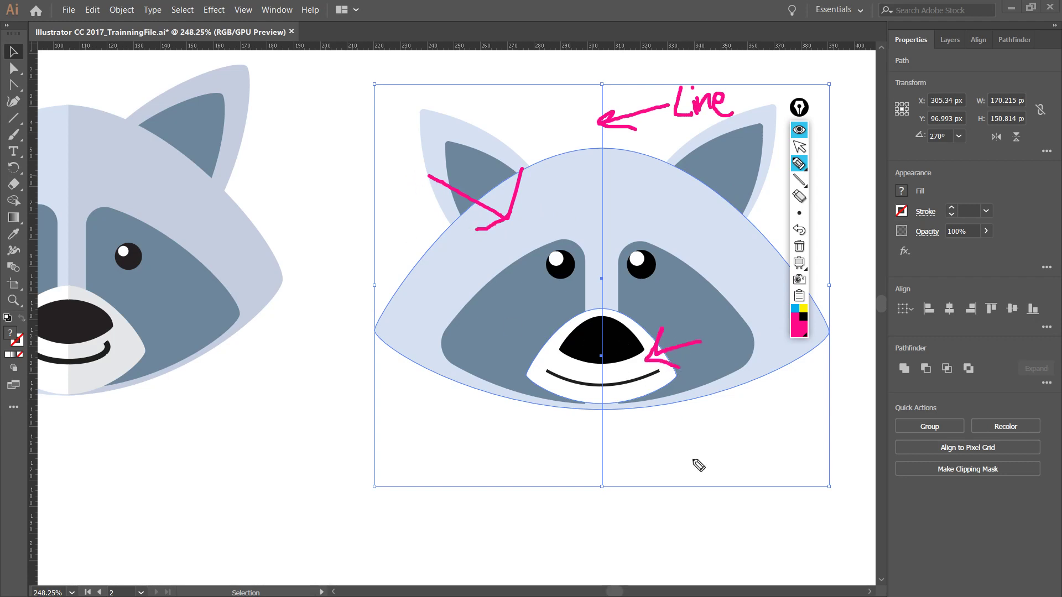
left_click_drag(388, 155, 424, 175)
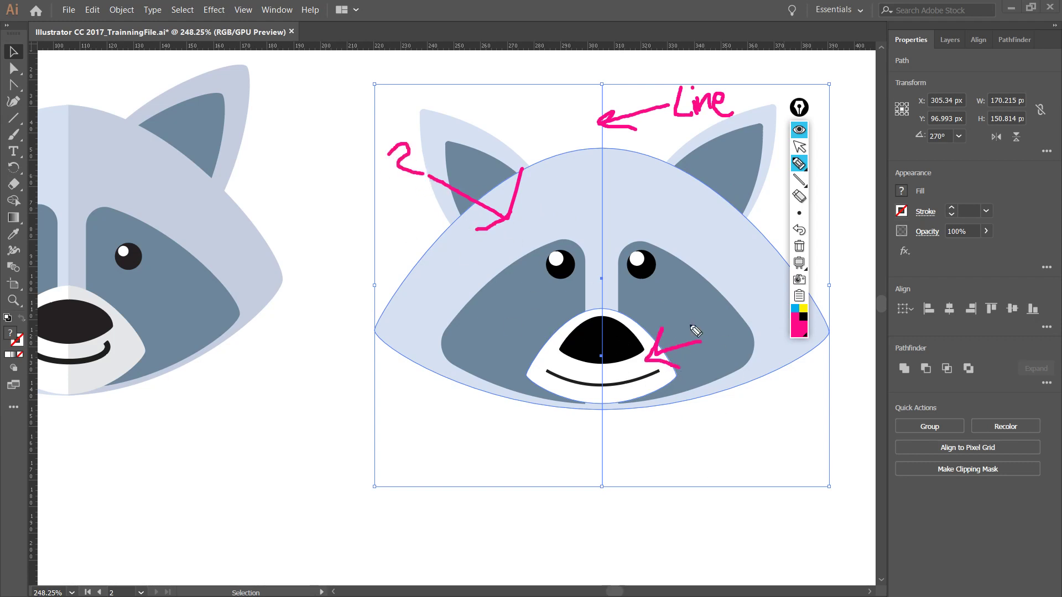
left_click_drag(711, 333, 699, 368)
left_click(799, 246)
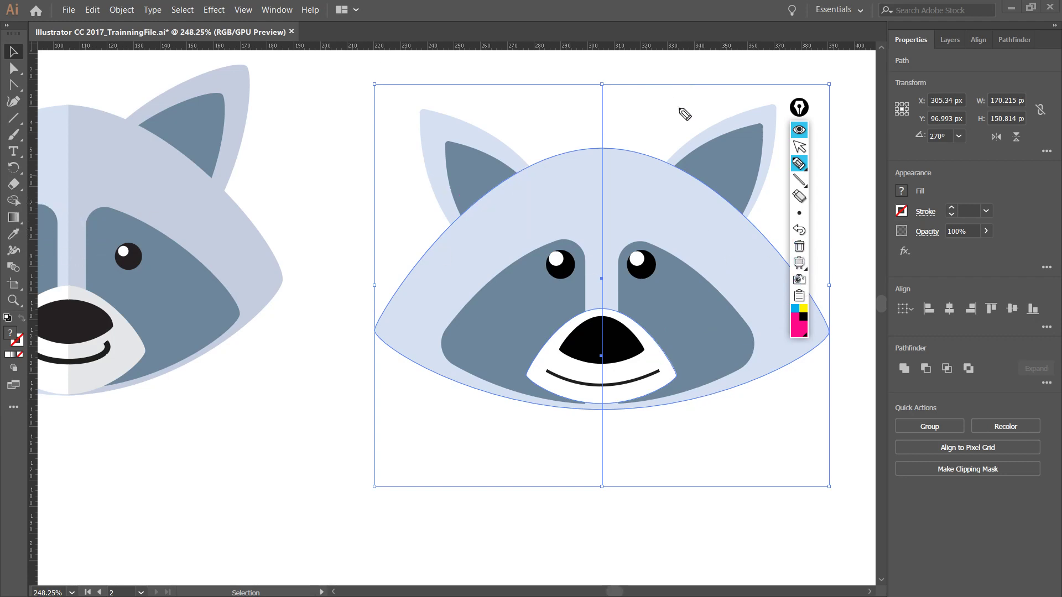
left_click(799, 146)
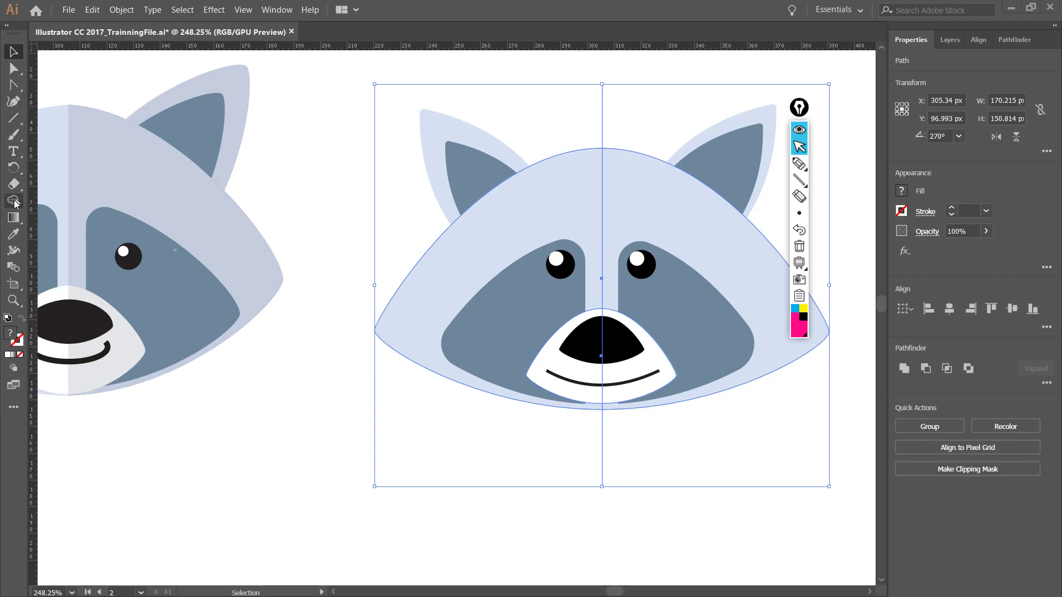
- Remove the parts of the centre line that stick out above and below the head with the Shape Builder tool
left_click(15, 203)
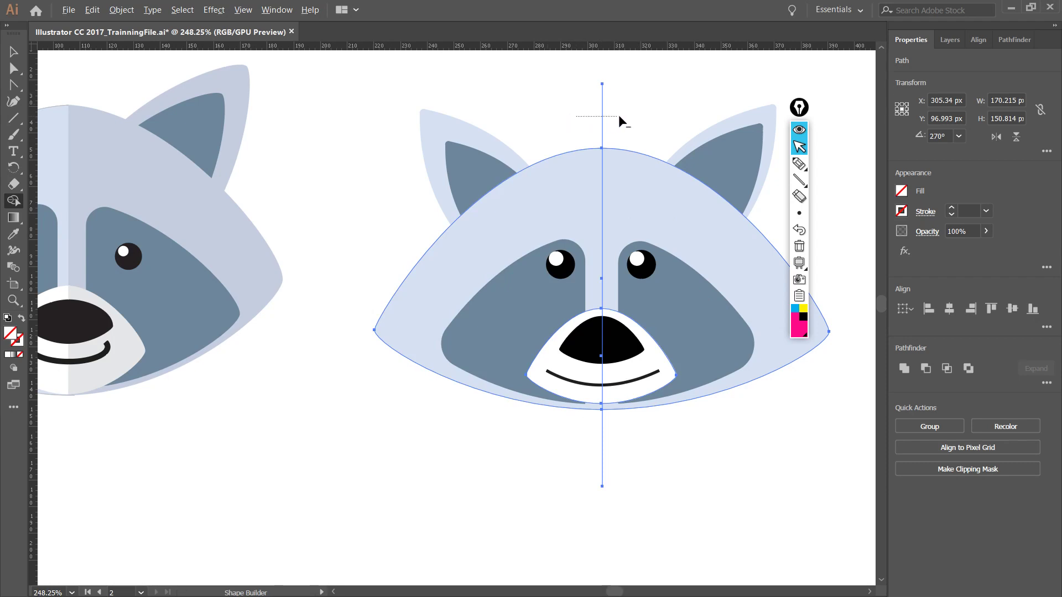
left_click_drag(618, 117, 632, 118)
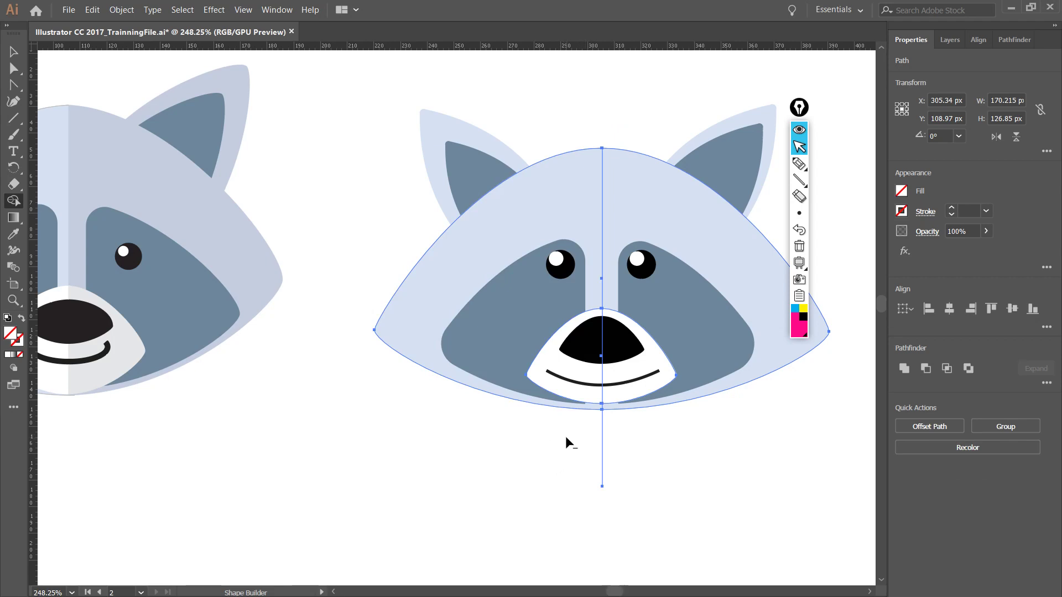
left_click_drag(636, 438, 636, 439)
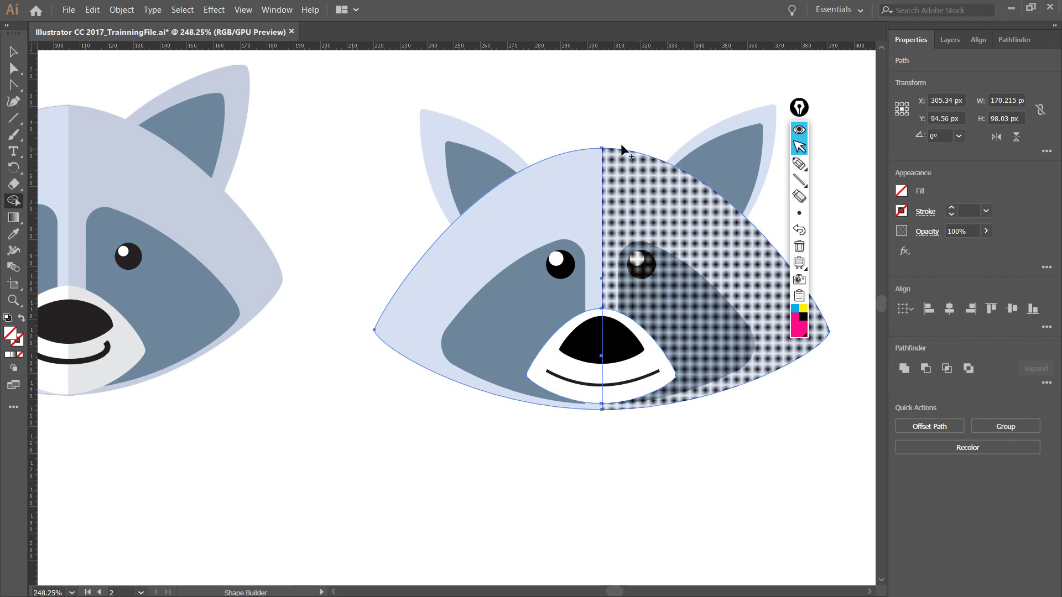
key("space")
left_click_drag(673, 241, 593, 239)
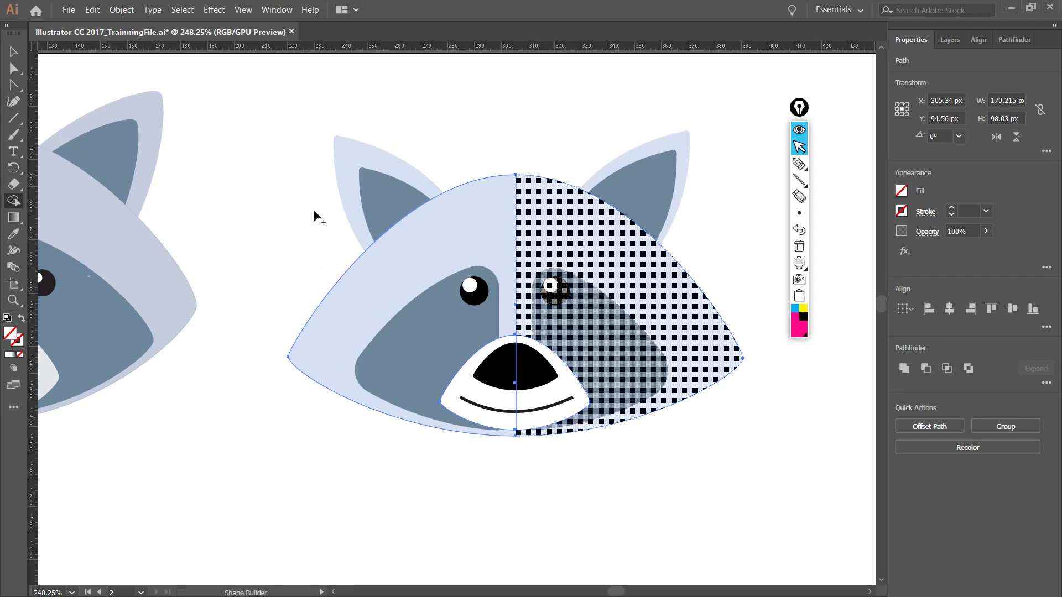
- Try to fill the right half of the head with the shaded light colour sampled from the reference raccoon
left_click(566, 234)
key("ctrl+z")
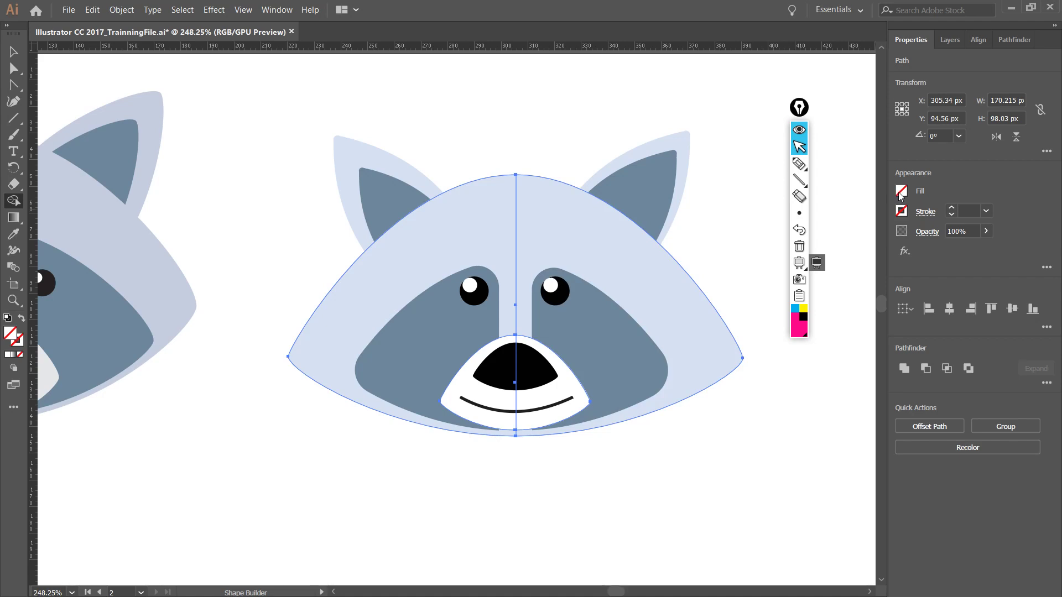
left_click(13, 235)
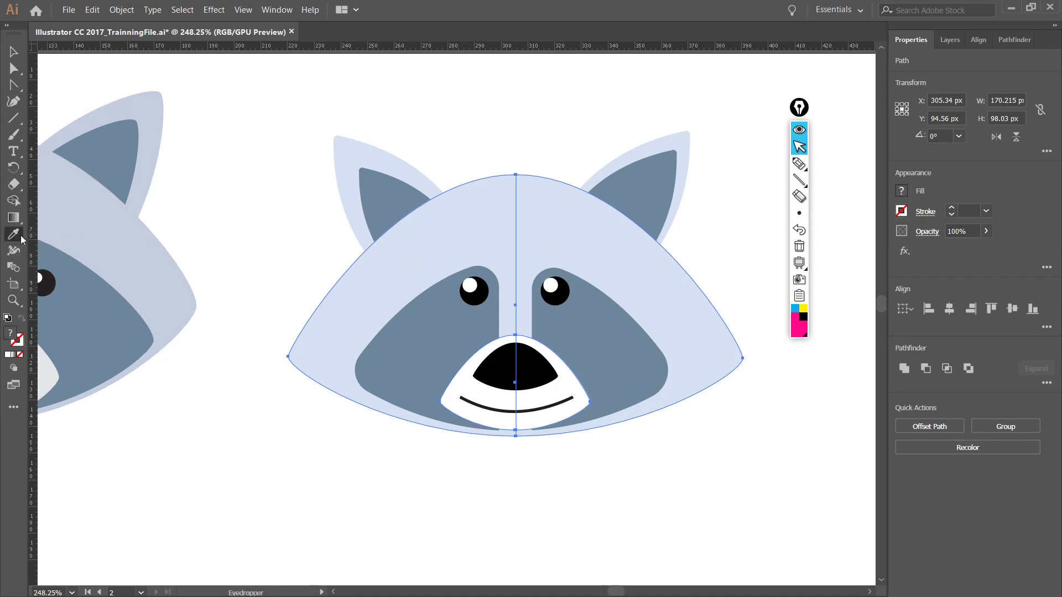
left_click(123, 221)
left_click(123, 229)
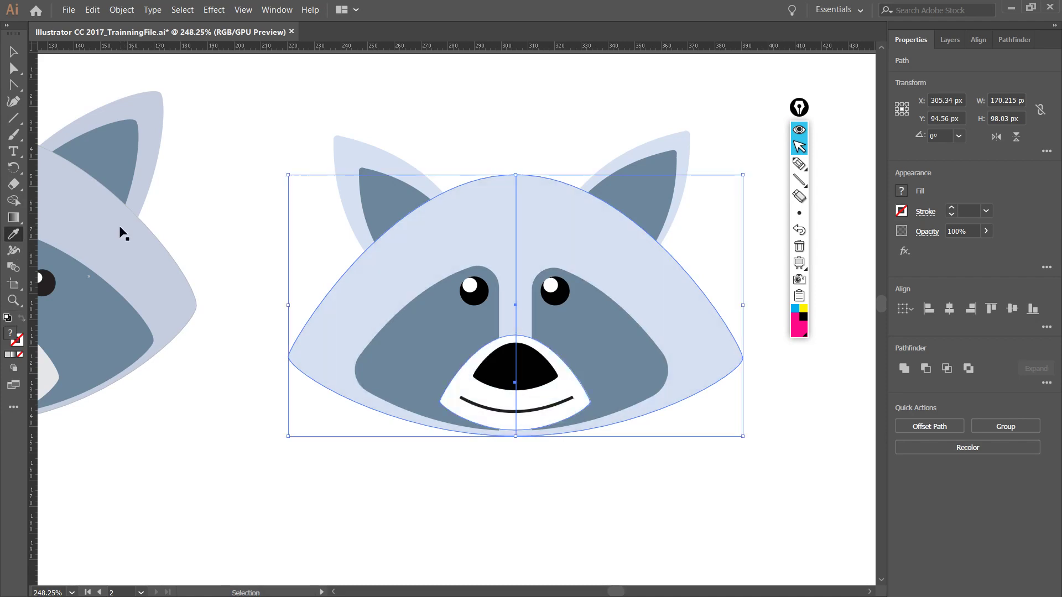
left_click(901, 191)
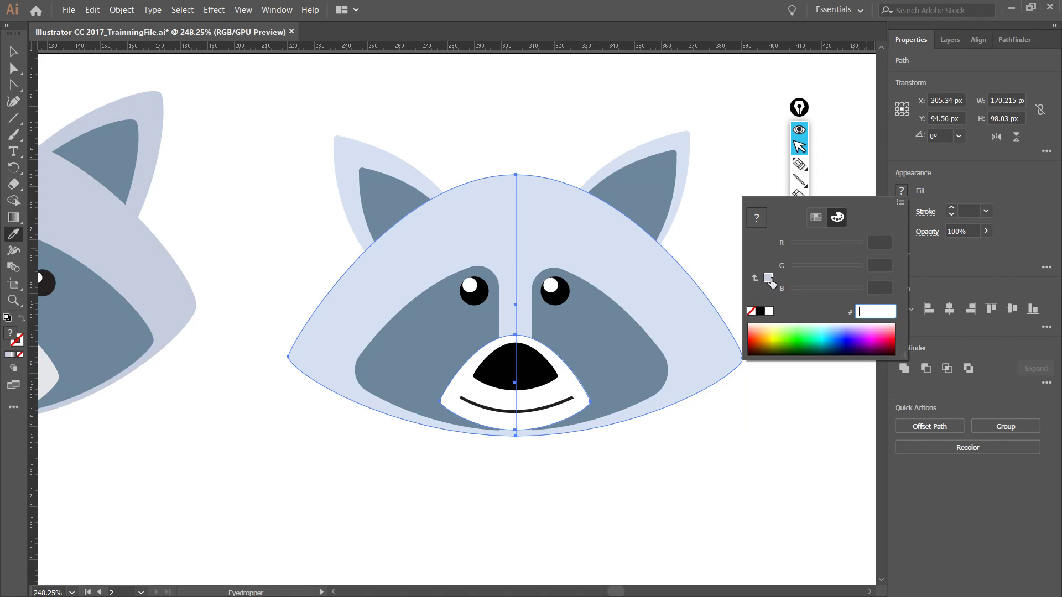
left_click(943, 179)
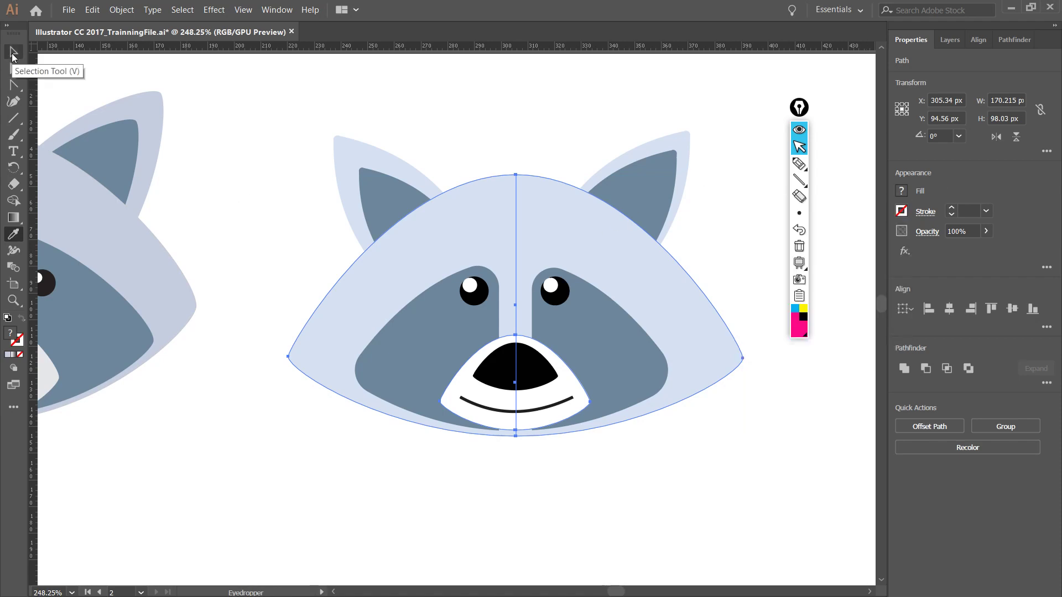
- Undo the removal of the centre line's lower end, restoring the selection of the line, head and muzzle
mouse_move(309, 171)
left_mouse_down()
mouse_move(334, 171)
mouse_move(316, 190)
left_mouse_up()
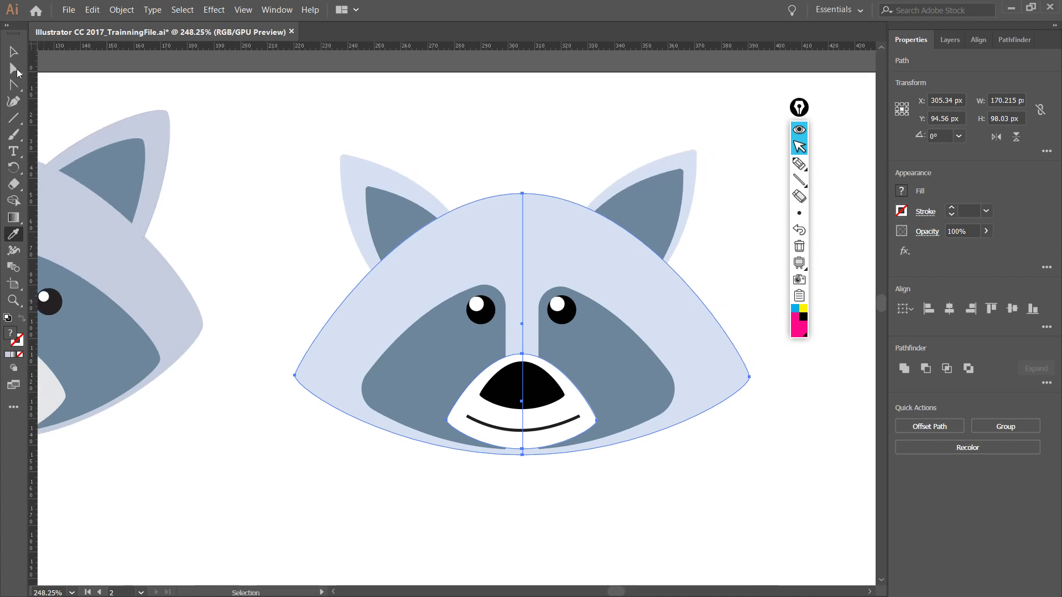
left_click(13, 53)
left_click(13, 54)
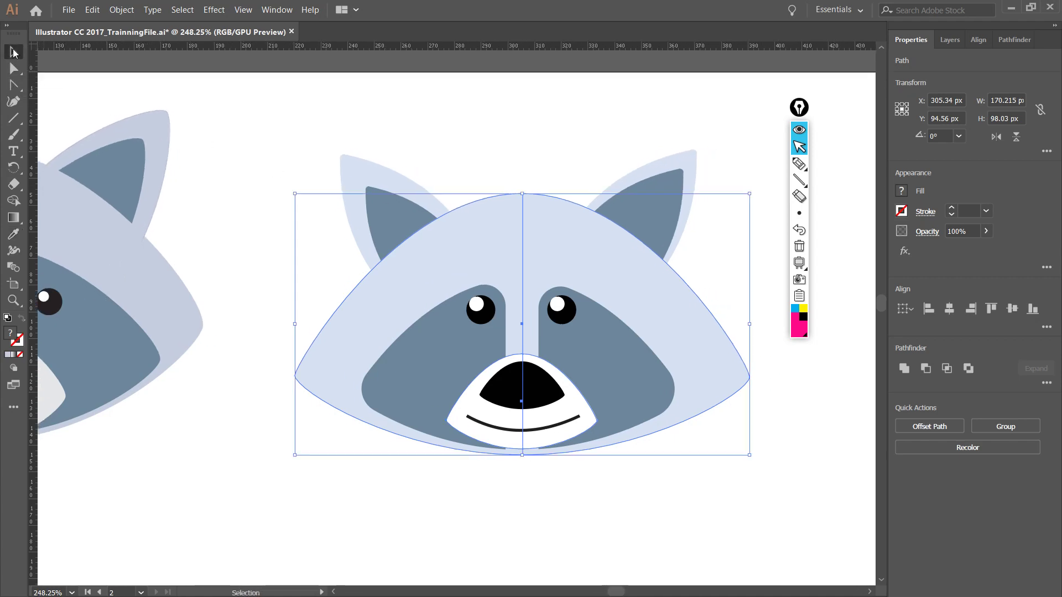
left_click(249, 144)
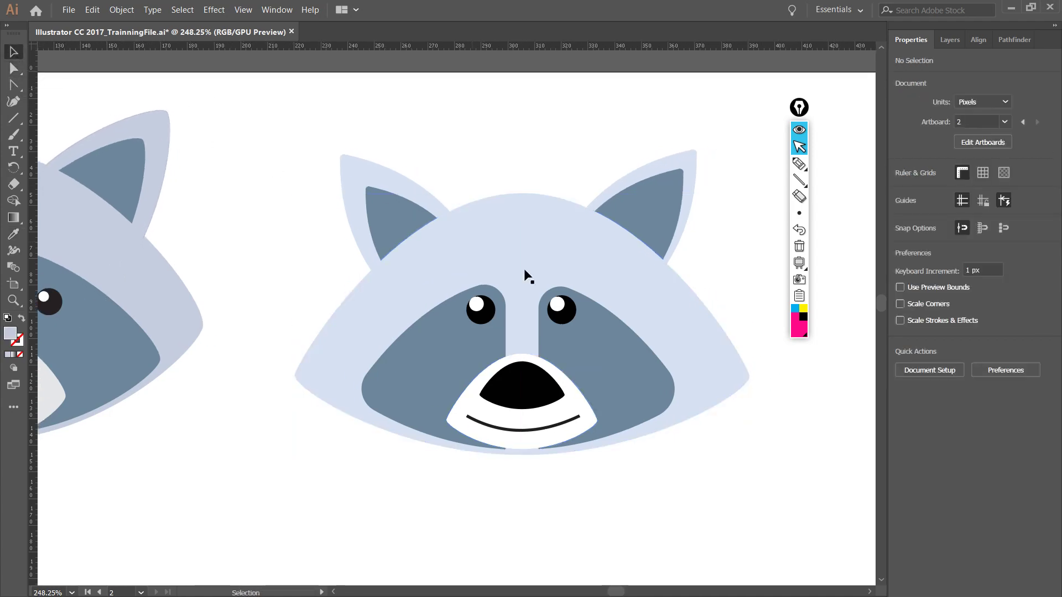
left_click(577, 265)
left_click(13, 70)
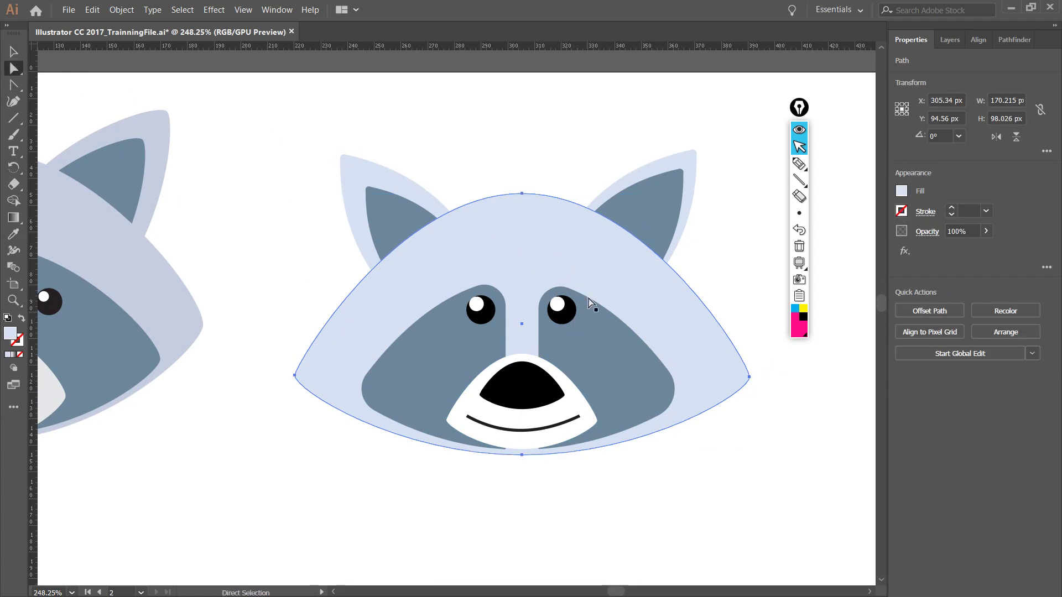
key("ctrl+z")
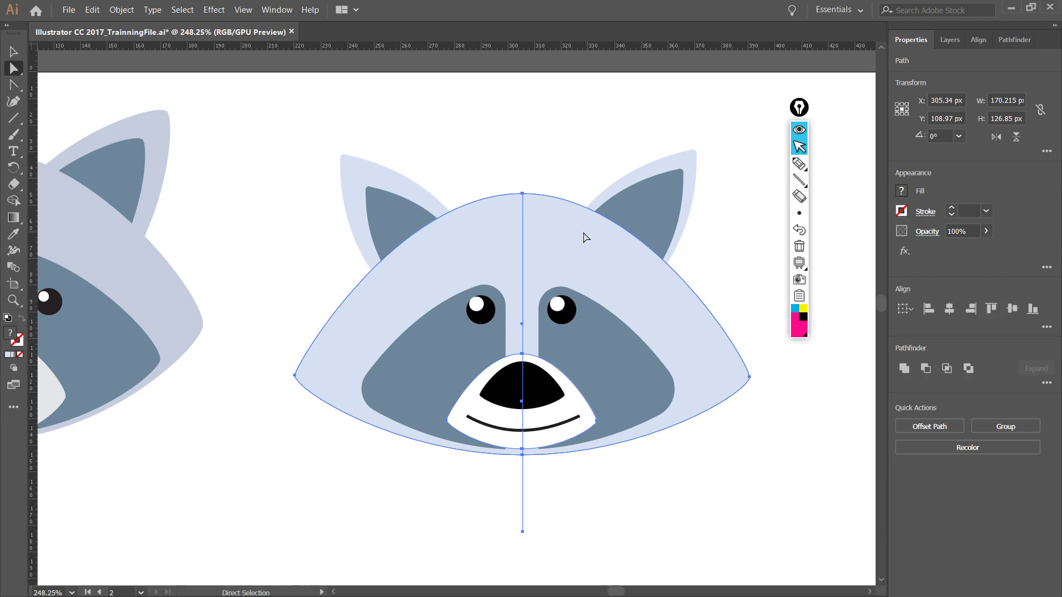
- Split off the right half of the head with the Shape Builder tool, filling it with A0E0F2
left_click(901, 192)
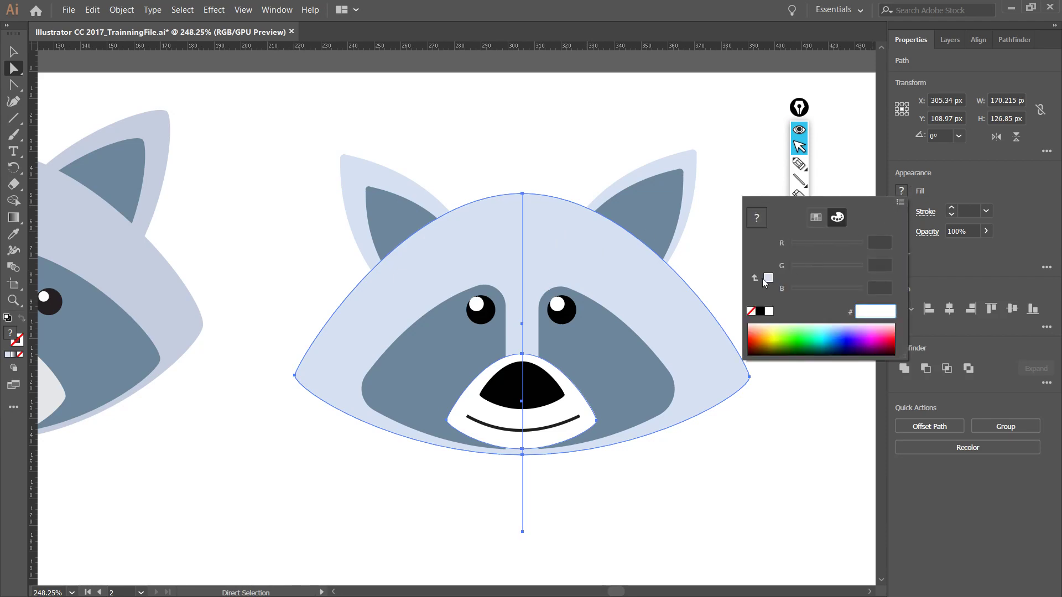
left_click(97, 271)
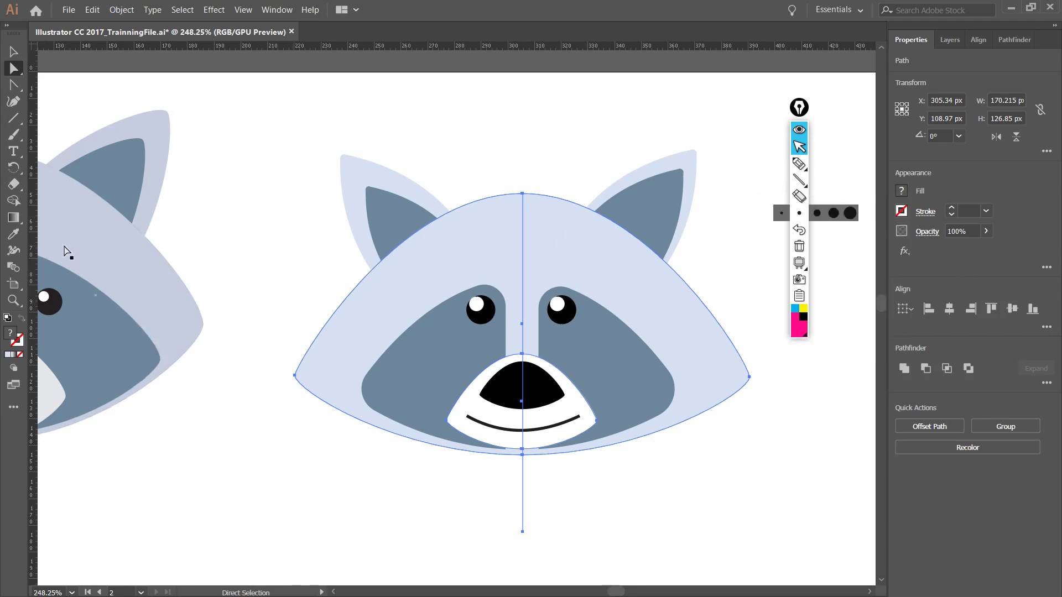
left_click_drag(286, 293, 383, 292)
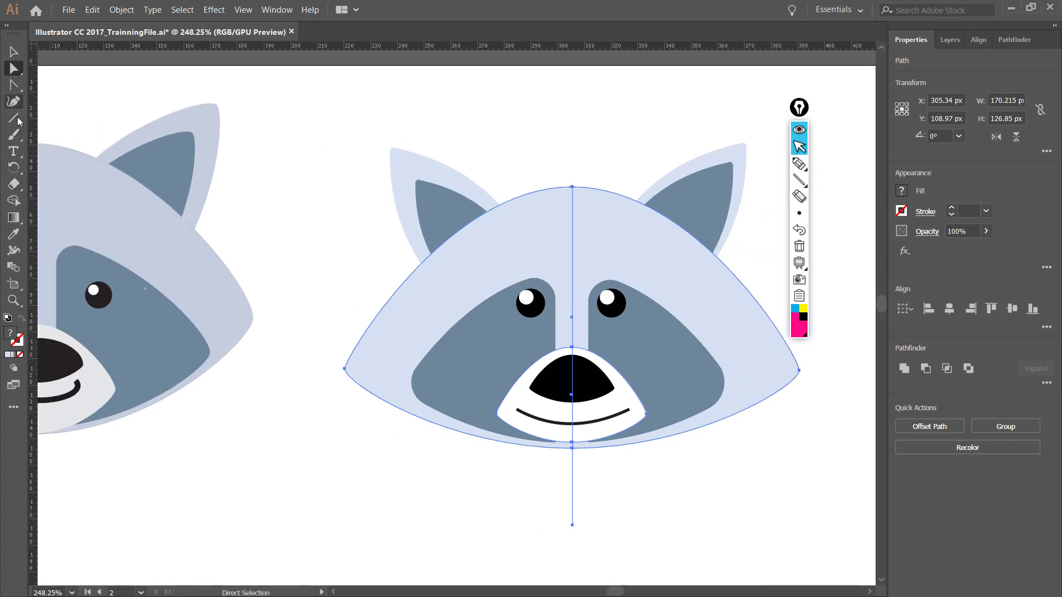
left_click(12, 203)
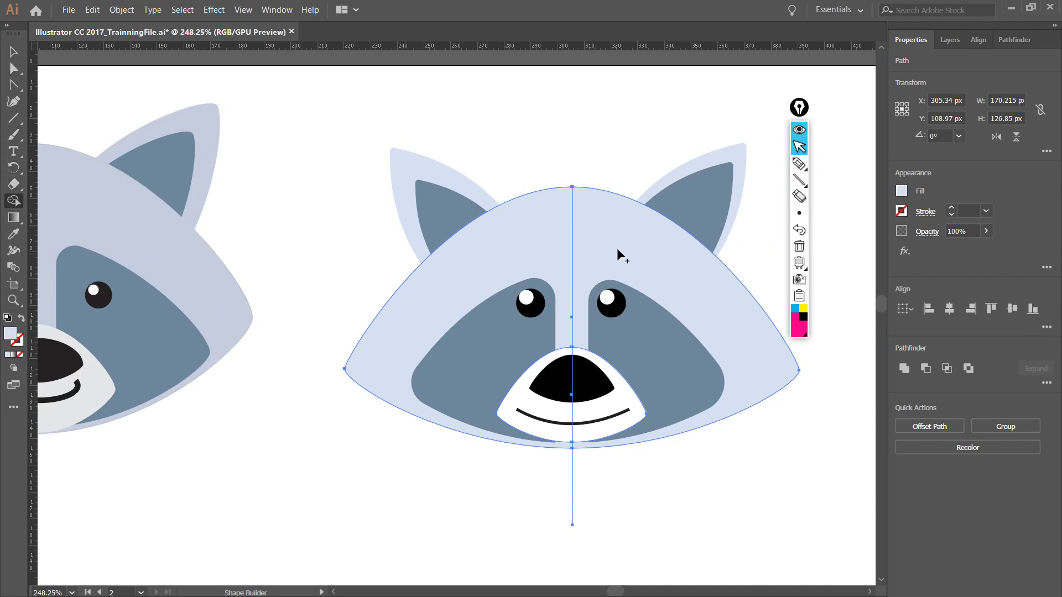
left_click(902, 191)
left_click_drag(849, 249, 836, 248)
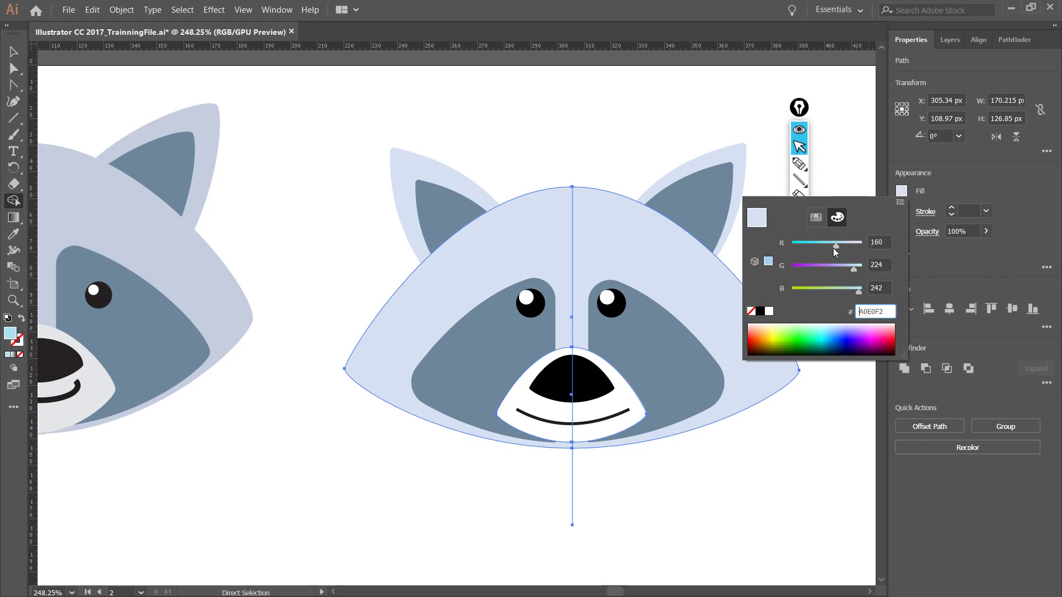
left_click(659, 257)
left_click(669, 277)
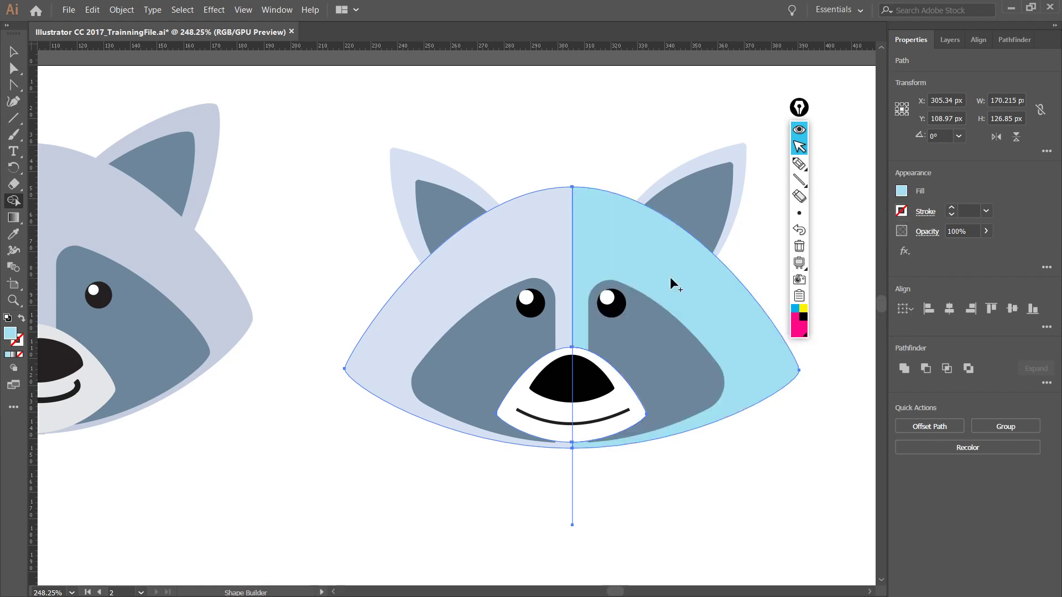
- Change the fill to CEE0F2 and apply it to the right half of the head with the Shape Builder tool
left_click(900, 192)
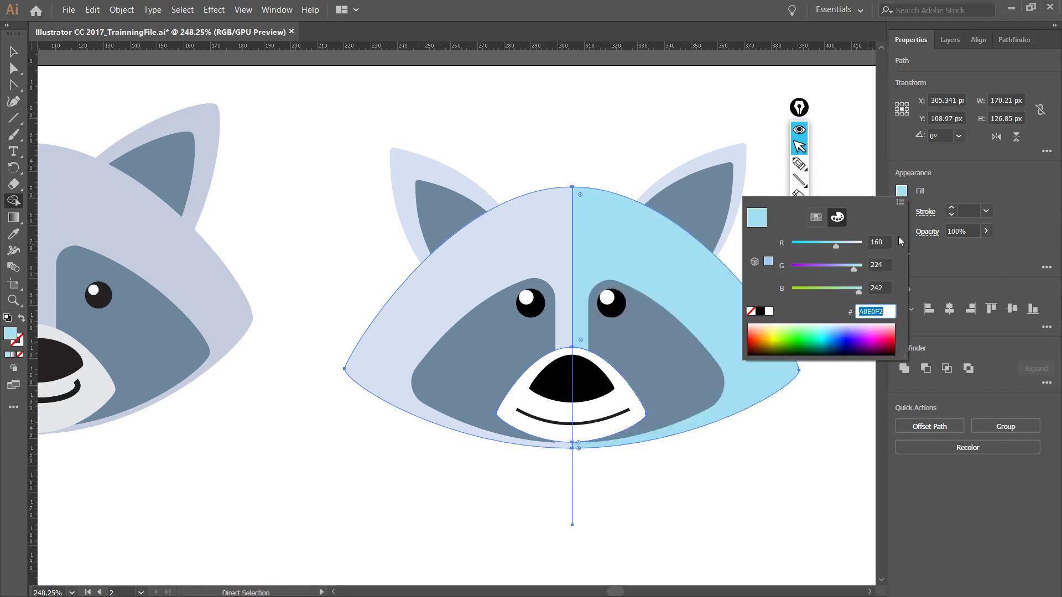
left_click_drag(838, 249, 849, 249)
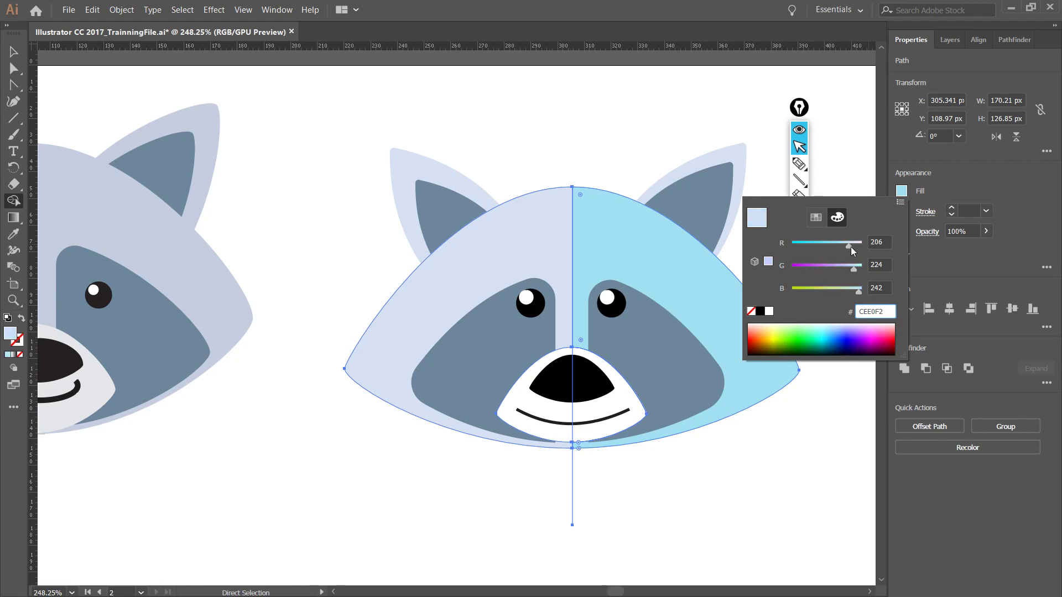
left_click(652, 245)
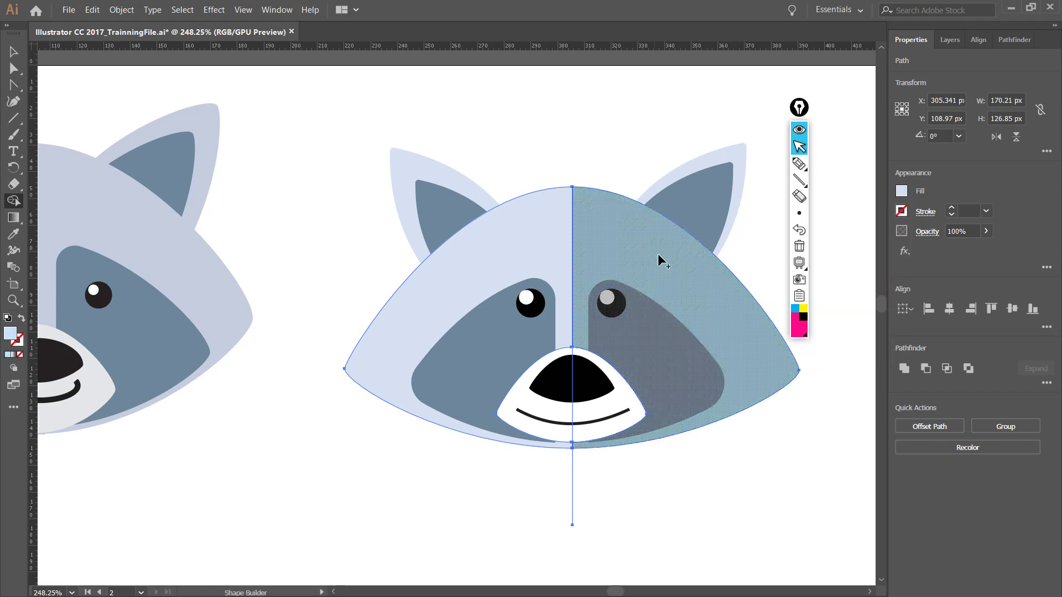
left_click(659, 255)
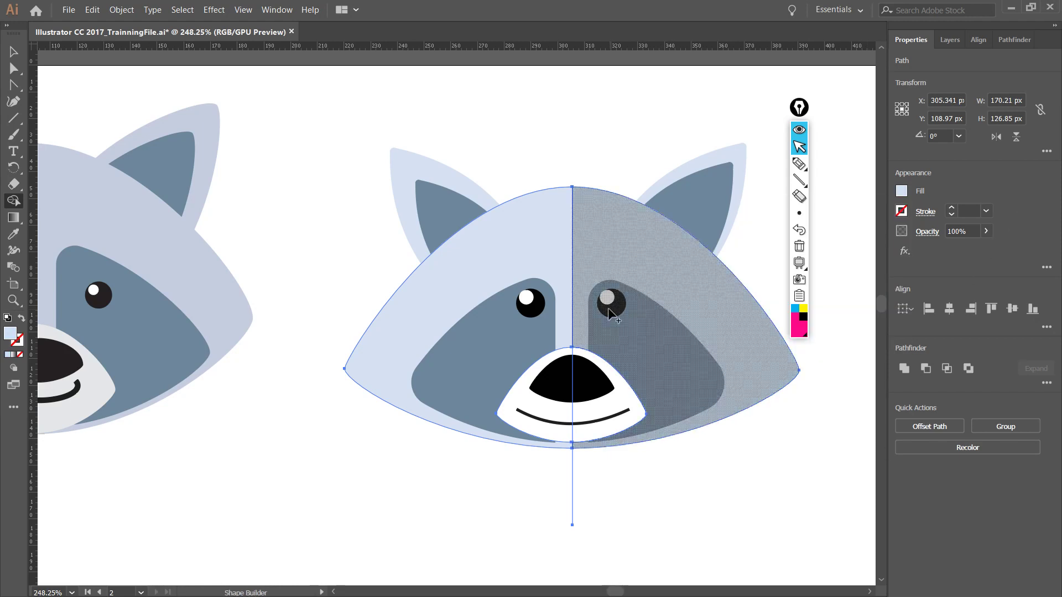
- Change the fill to E3E0C5 and apply it to the right half of the head with the Shape Builder tool
key("ctrl")
left_click(902, 192)
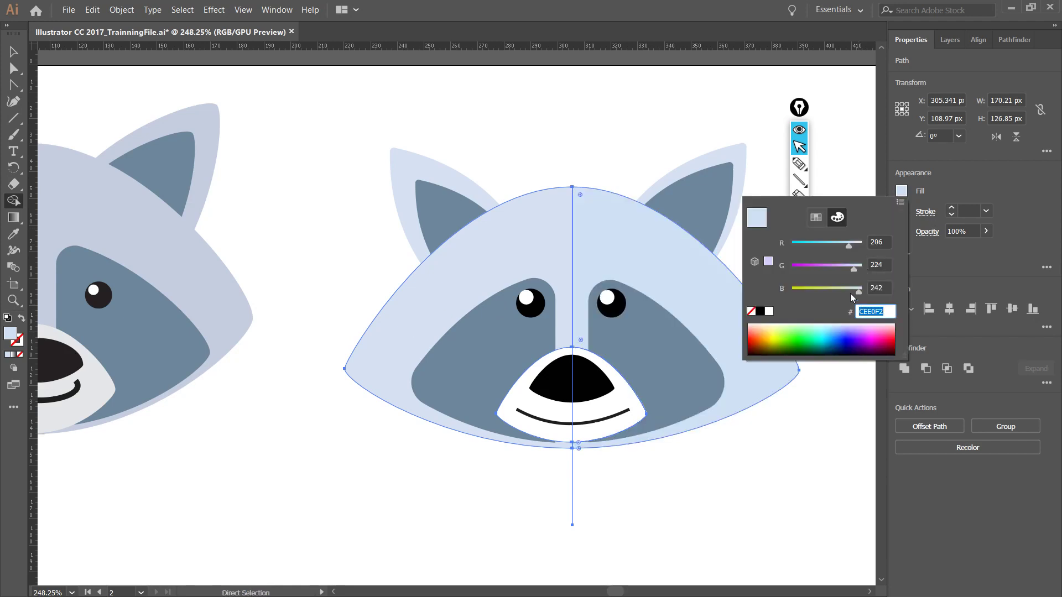
left_click(822, 217)
left_click(832, 218)
mouse_move(847, 247)
left_mouse_down()
mouse_move(831, 245)
mouse_move(863, 245)
mouse_move(846, 252)
left_mouse_up()
left_click_drag(849, 289, 852, 246)
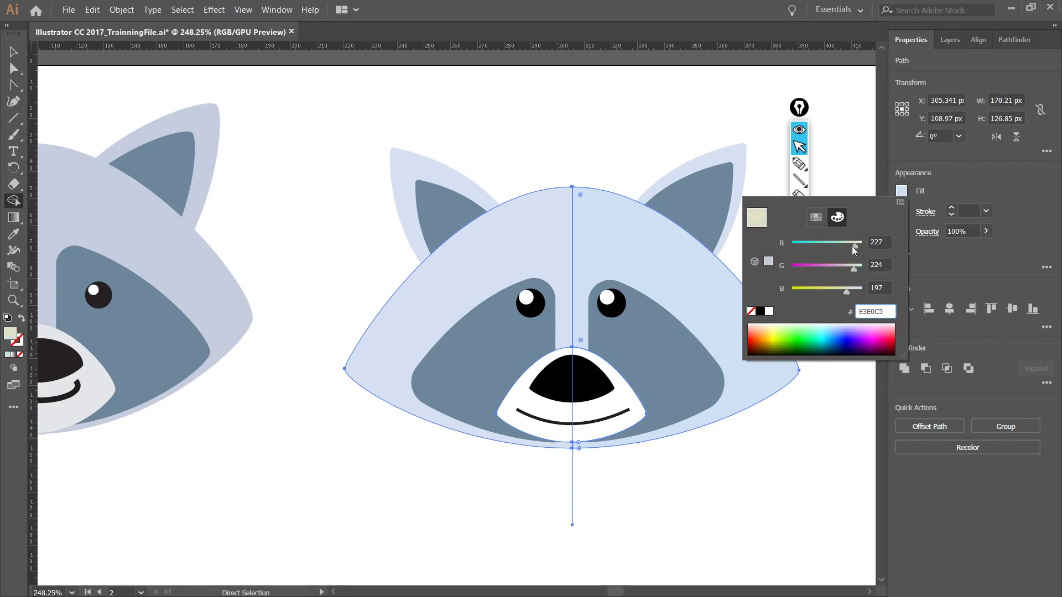
left_click(668, 275)
left_click(685, 285)
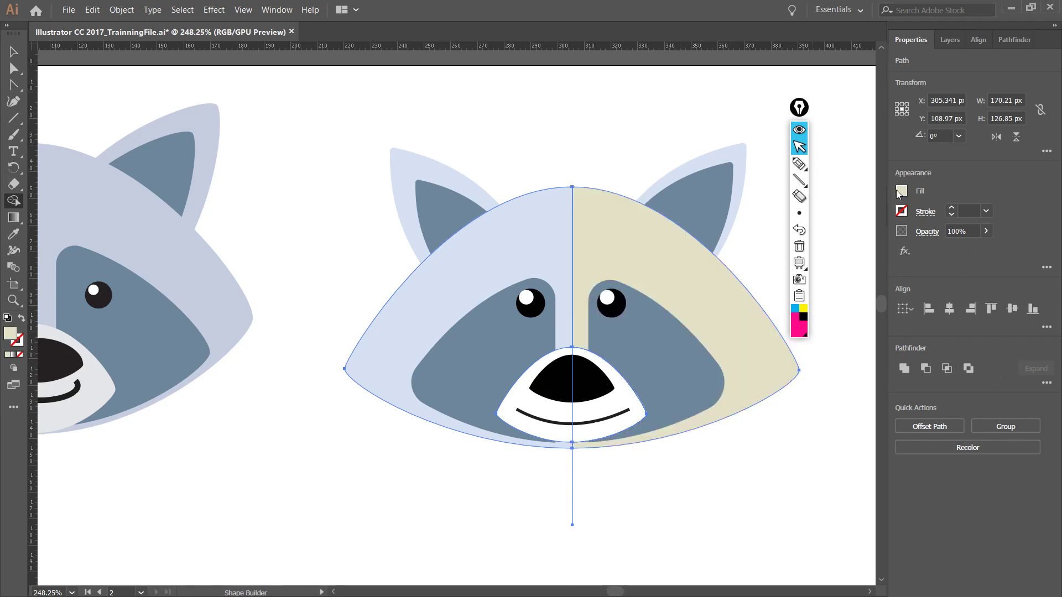
- Adjust the Shape Builder fill colour to DBE0C5 for the right half of the head
left_click(901, 193)
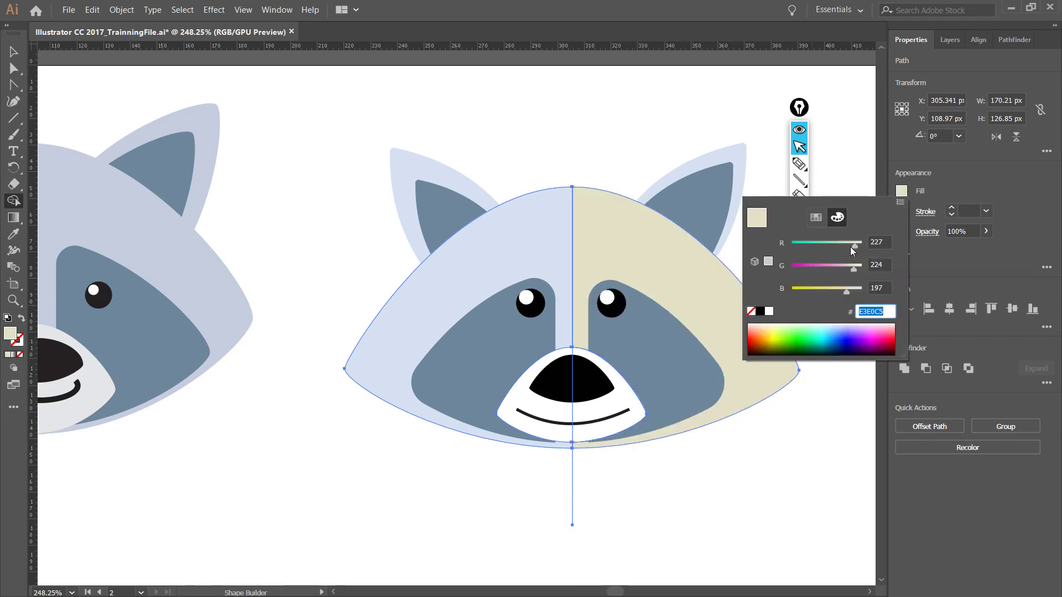
left_click_drag(851, 247, 855, 244)
left_click(774, 450)
left_click(902, 191)
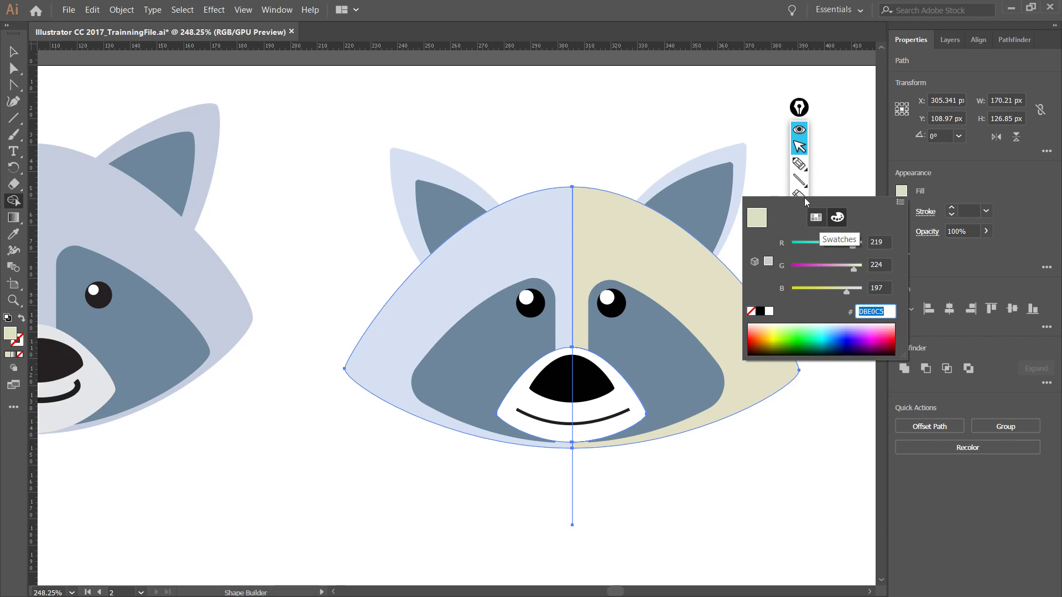
left_click(632, 127)
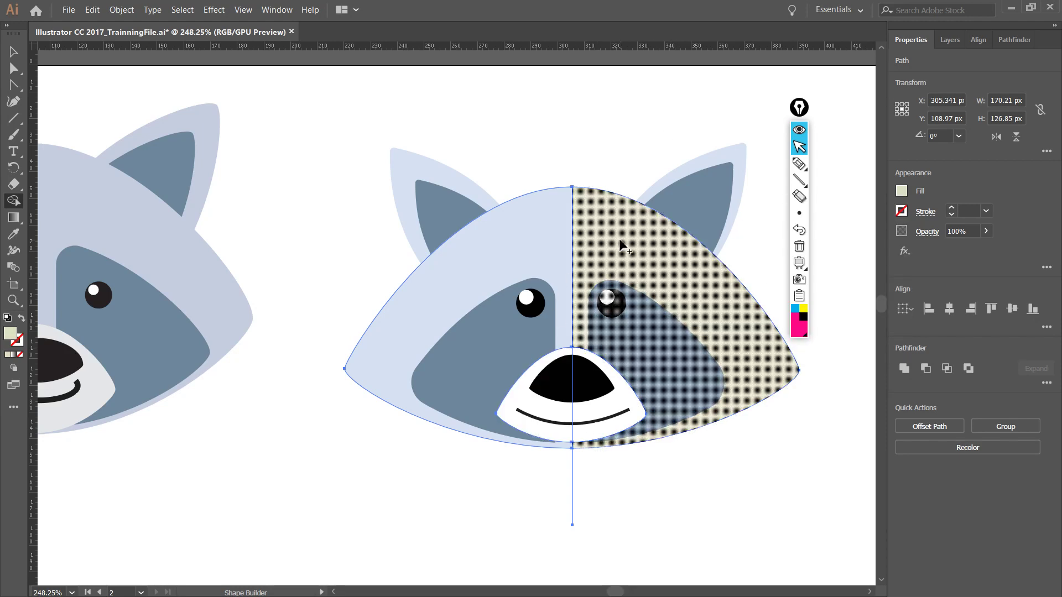
key("a")
left_click(901, 192)
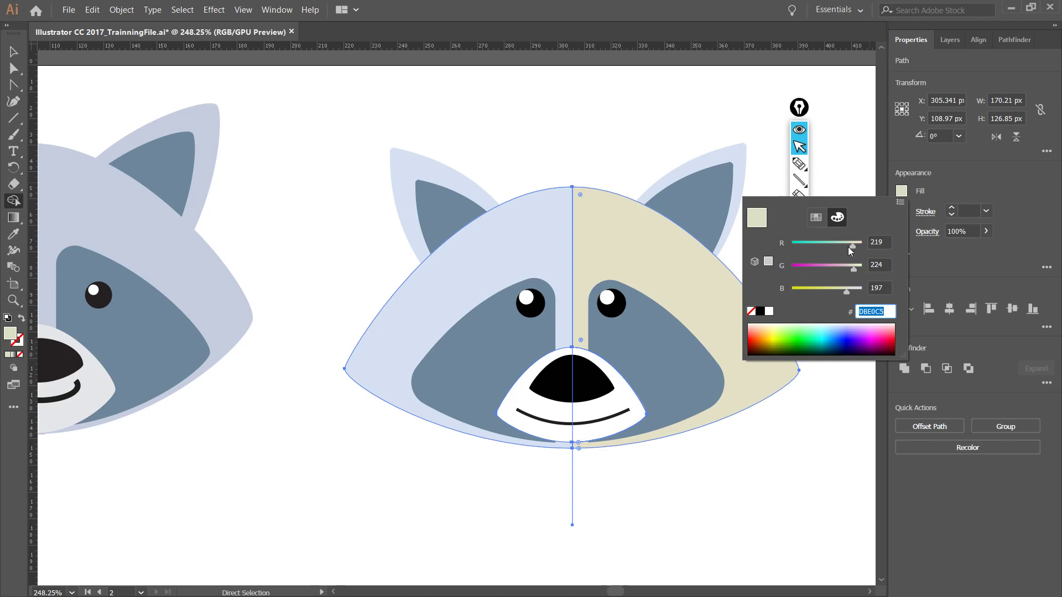
- Recolour the selected head and muzzle shapes with the shaded light colour sampled from the reference raccoon's head
left_click(15, 235)
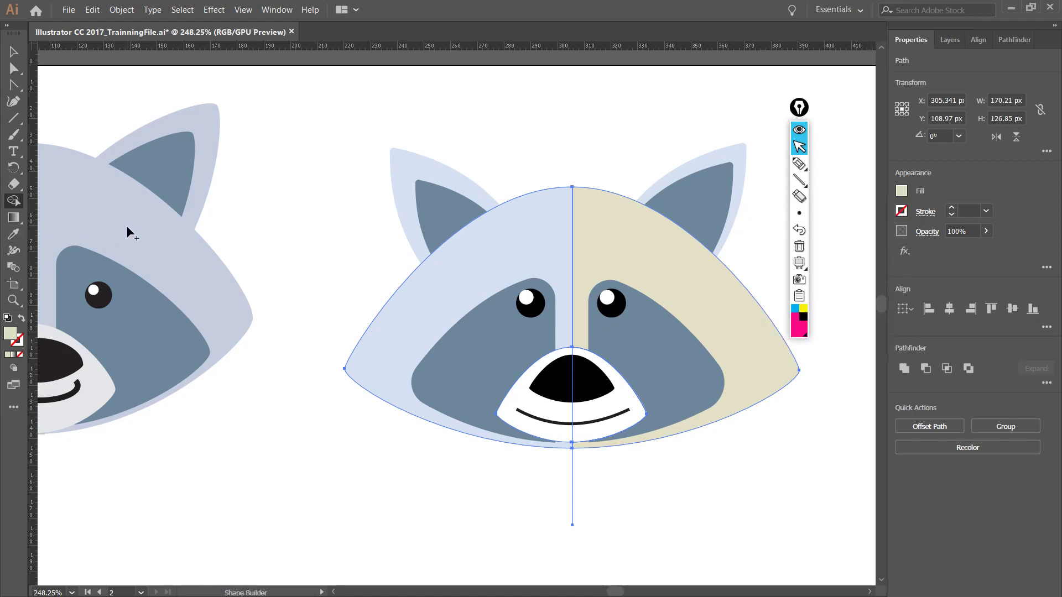
key("i")
left_click(153, 223)
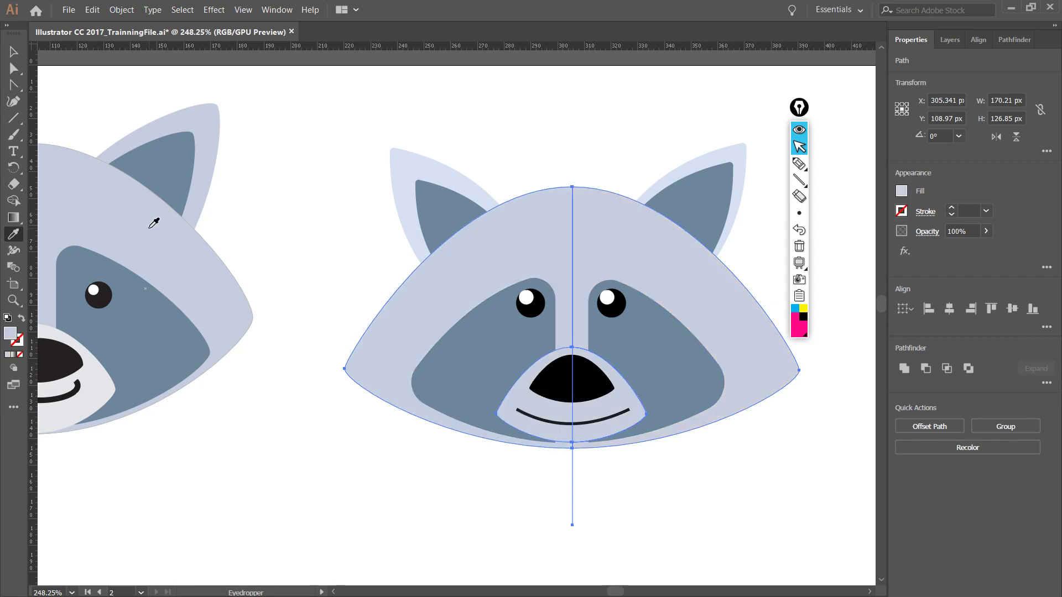
- Deselect everything and select the two halves of the head in turn to examine the split along the centre line
left_click_drag(306, 249, 333, 244)
left_click_drag(464, 277, 442, 257)
scroll(441, 258, "down", 3)
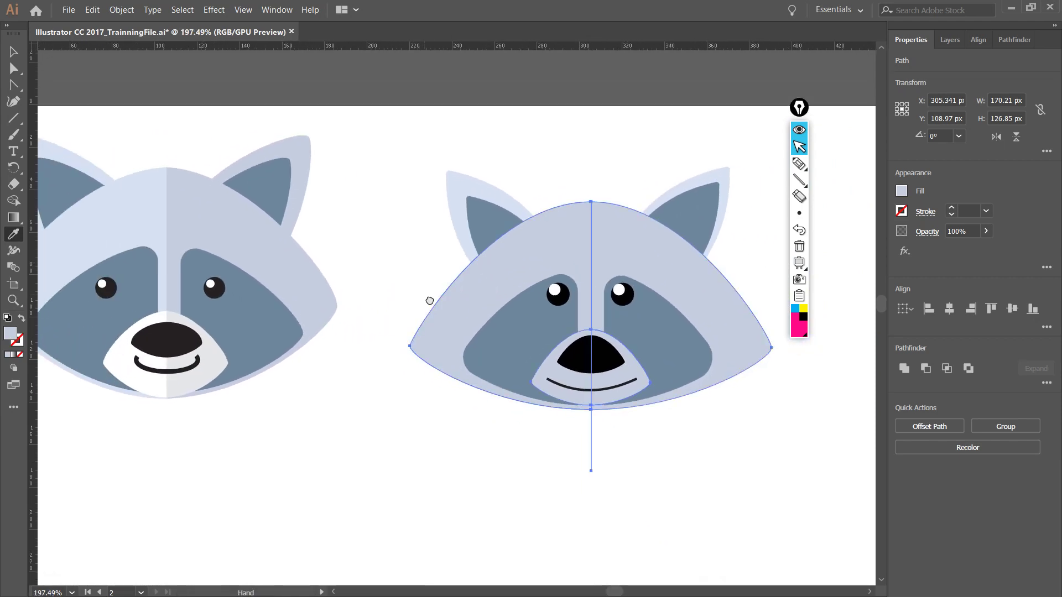
key("v")
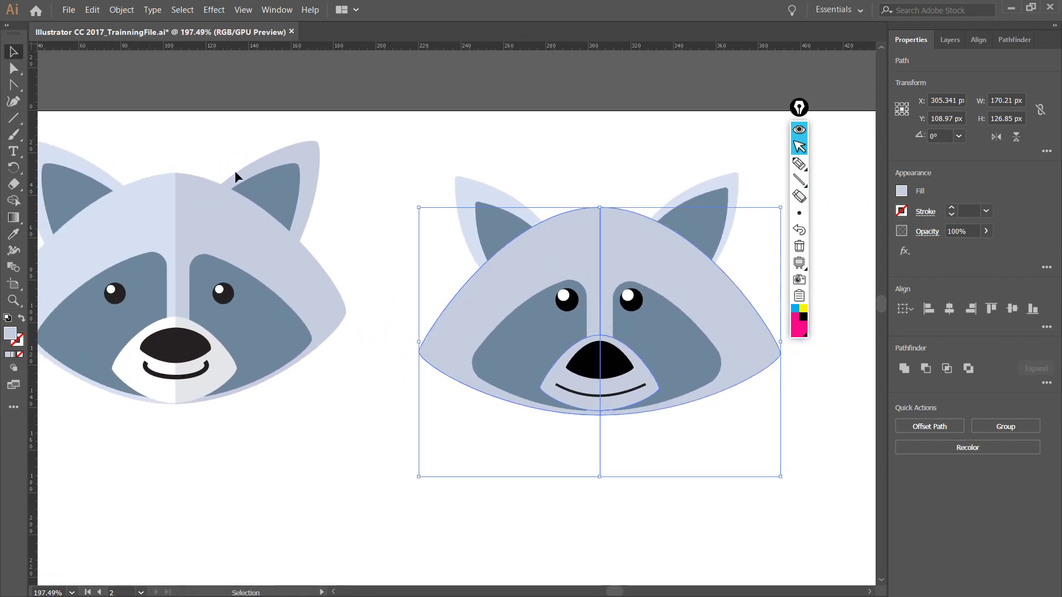
left_click(409, 201)
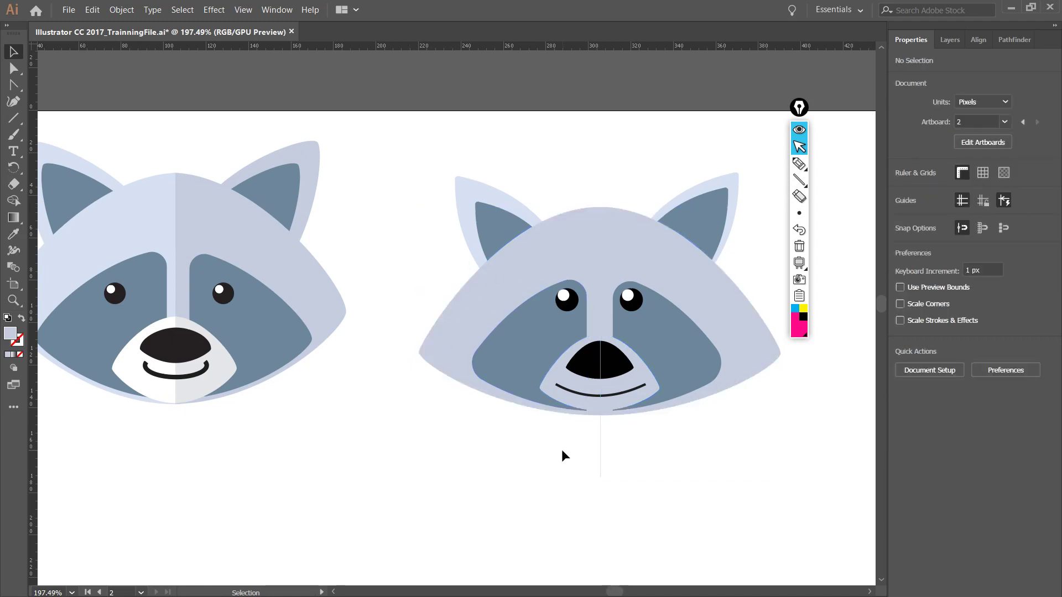
left_click(474, 314)
left_click(679, 301)
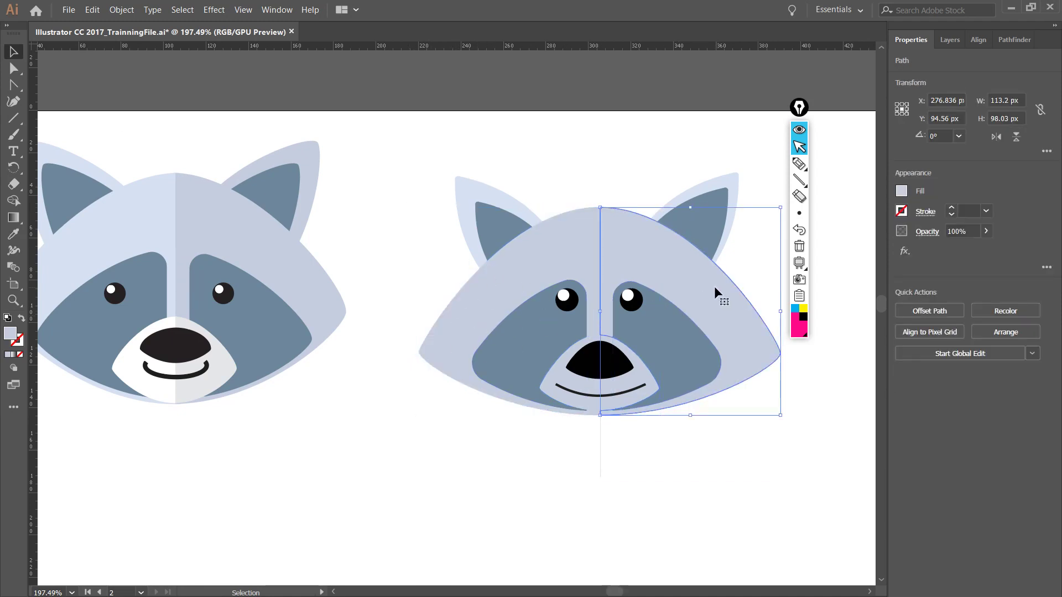
left_click(497, 294)
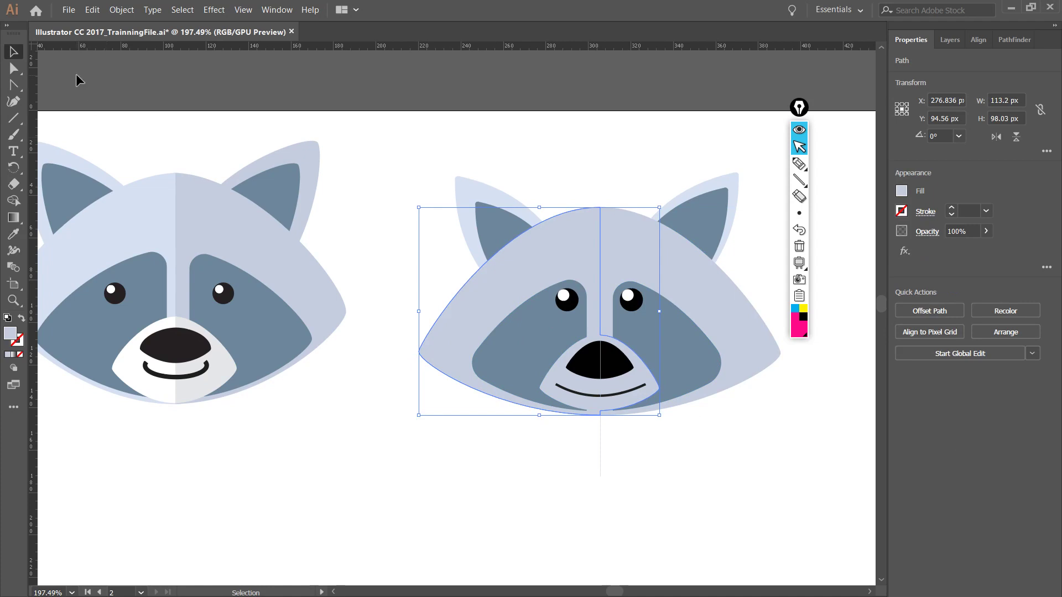
key("a")
key("v")
left_click(662, 306)
left_click(483, 293)
left_click(699, 297)
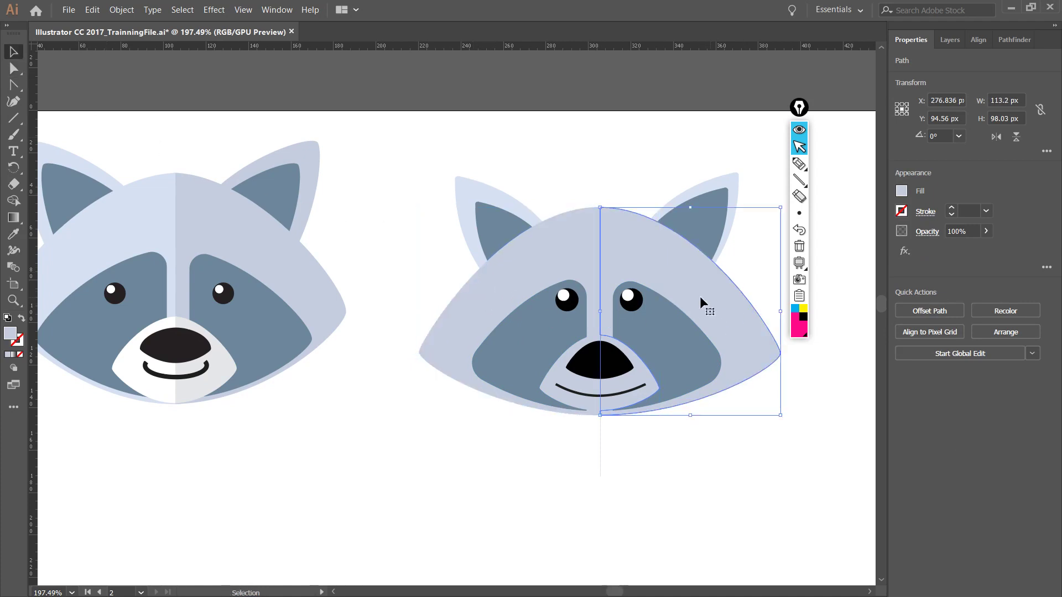
left_click(498, 295)
left_click(683, 299)
left_click(520, 290)
left_click(710, 285)
left_click(499, 291)
left_click(433, 428)
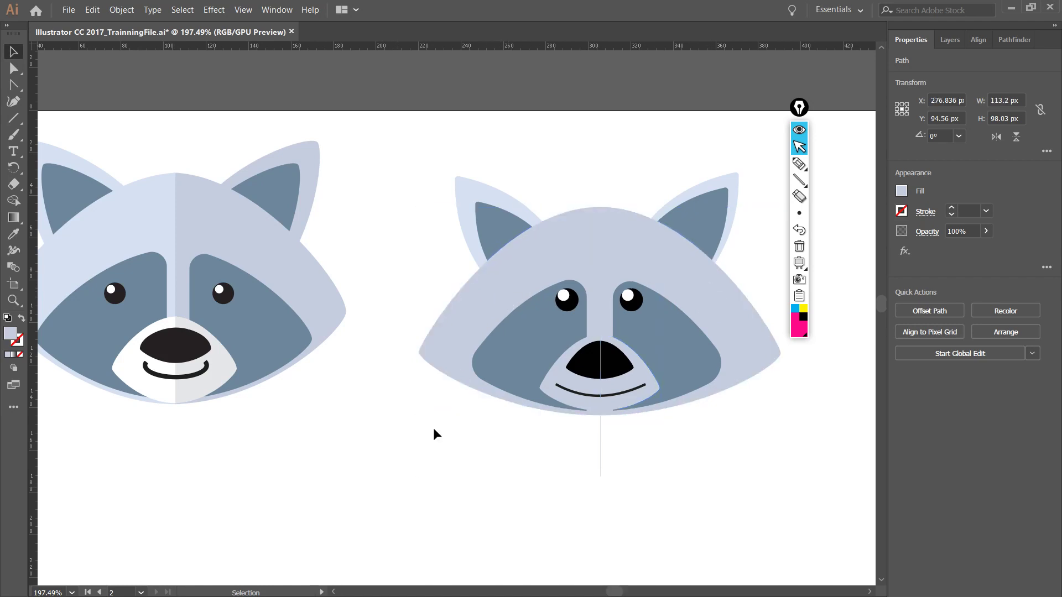
- Recolour the left half of the head with the lighter blue sampled from the left half of the reference raccoon's head
left_click(479, 316)
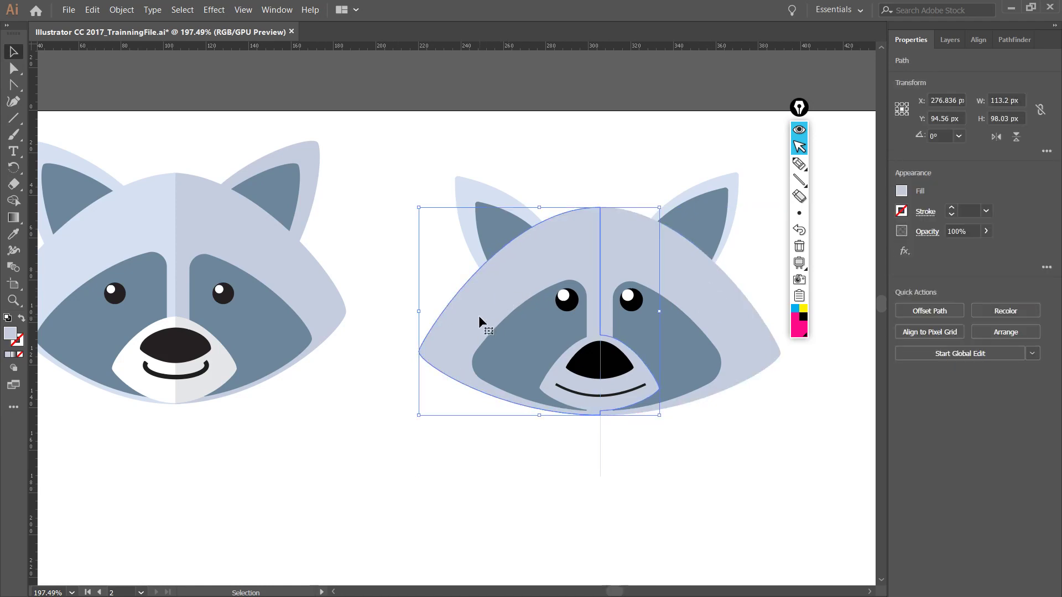
left_click(13, 234)
left_click(145, 211)
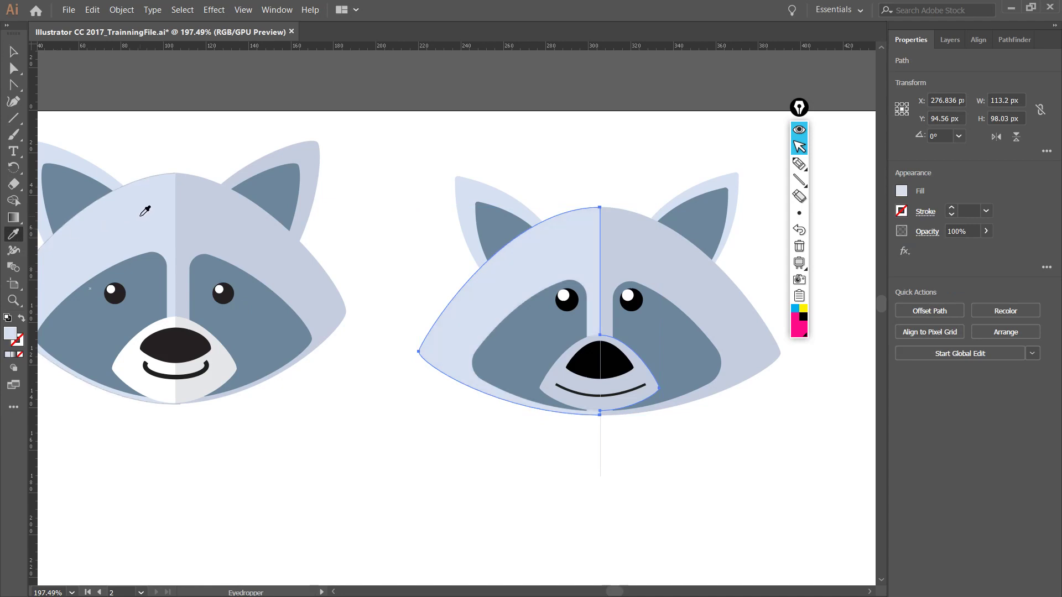
key("v")
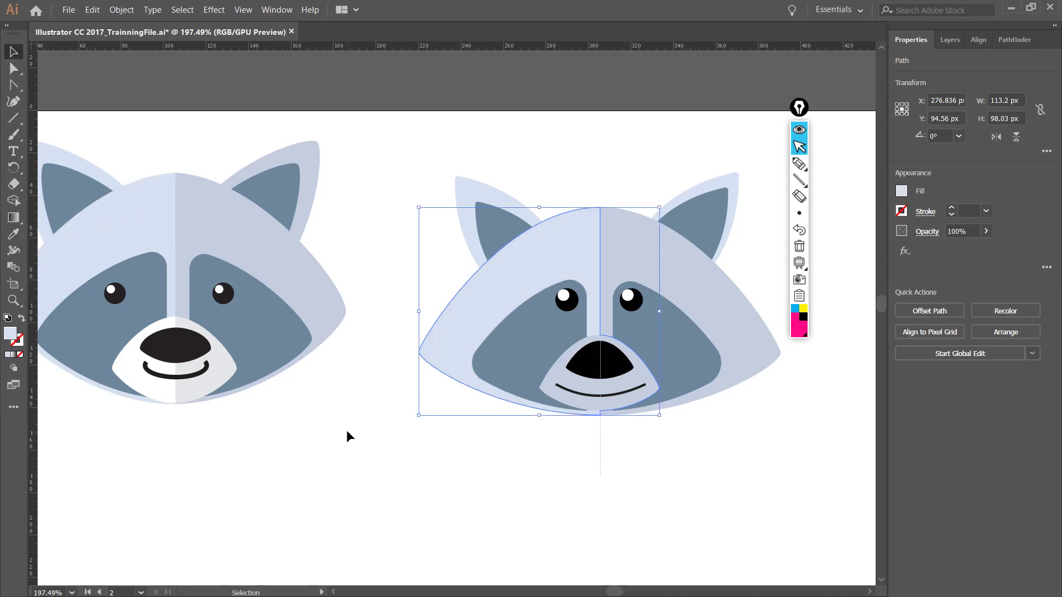
left_click(349, 430)
- Change the fill of the muzzle shape to white
left_click_drag(606, 392, 622, 387)
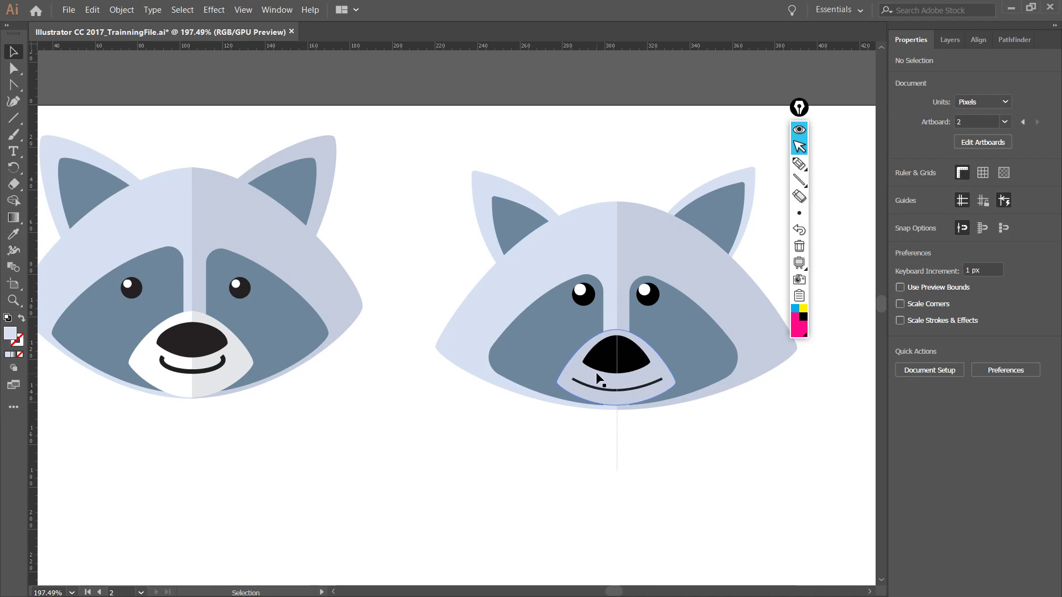
left_click(573, 361)
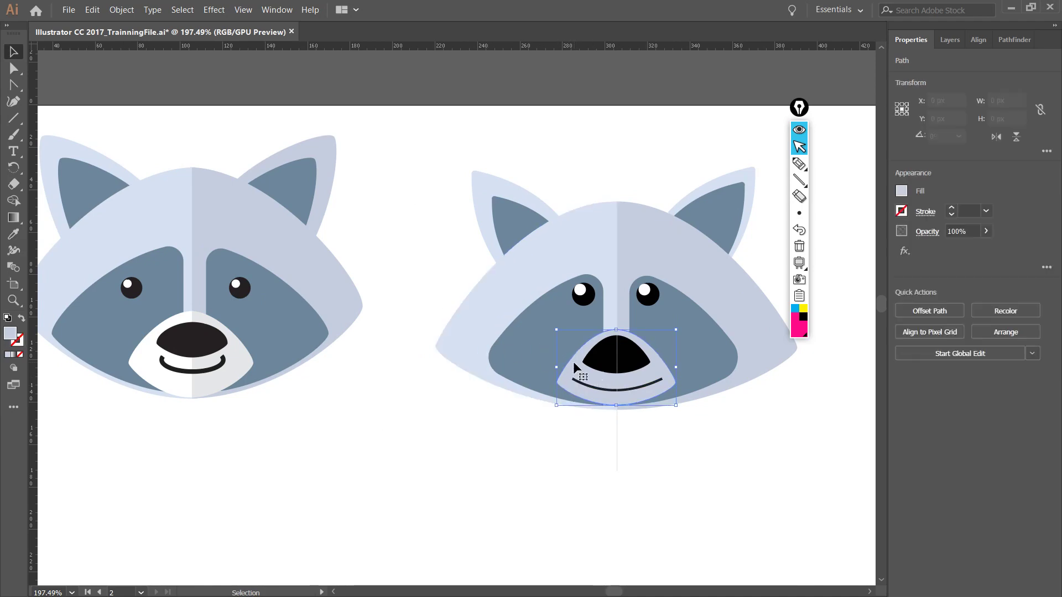
left_click_drag(551, 382, 610, 408)
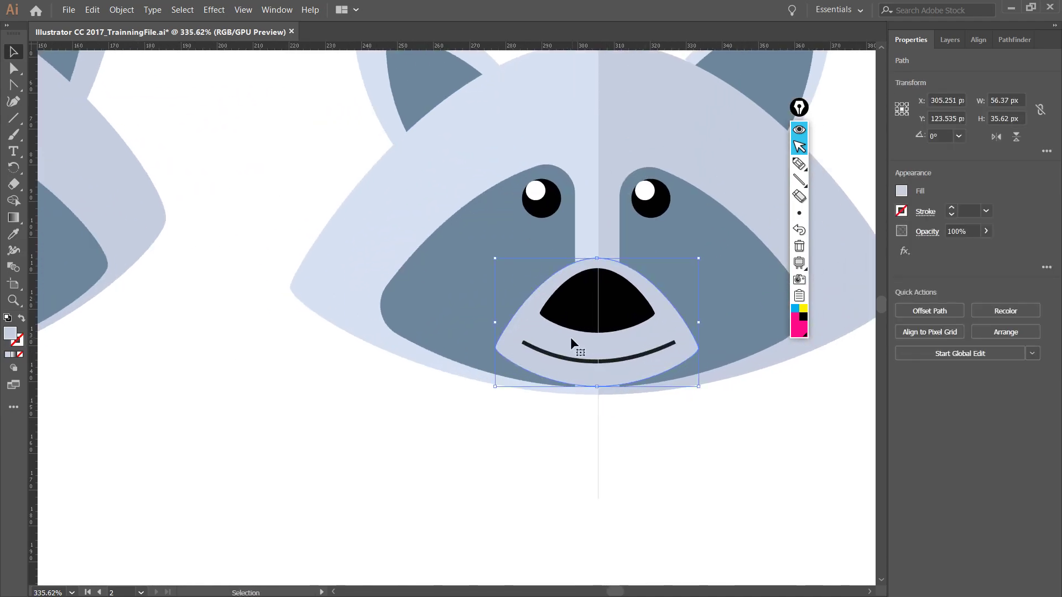
key("a")
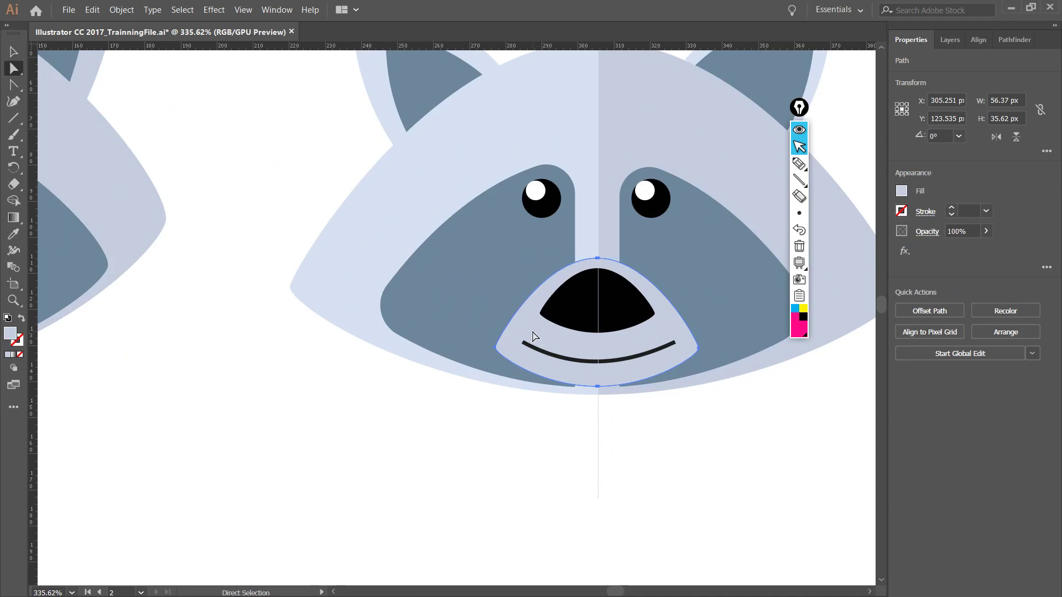
left_click_drag(541, 335, 472, 372)
key("ctrl+z")
left_click(902, 191)
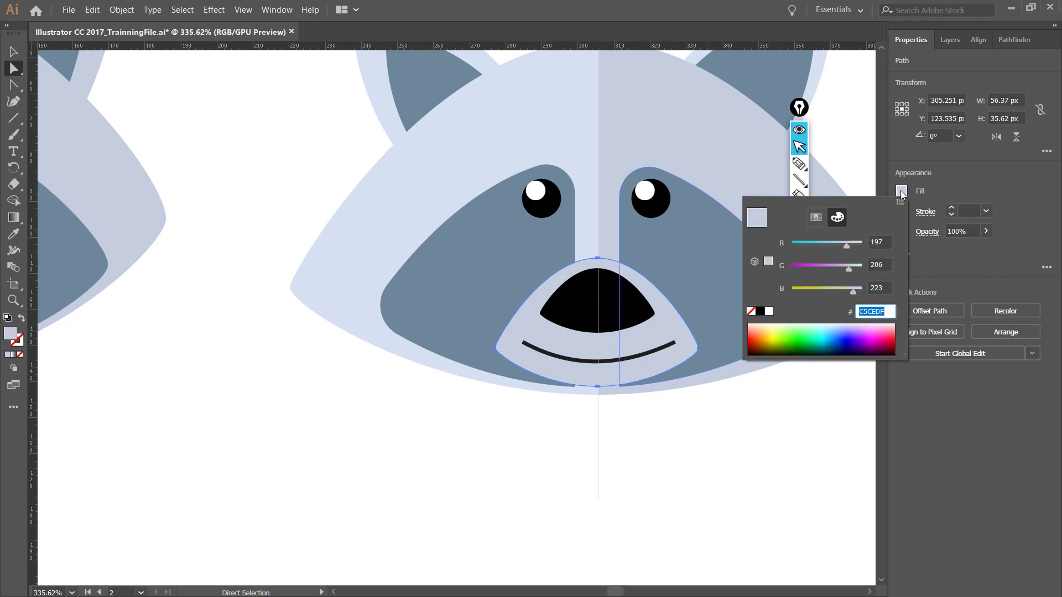
left_click(769, 312)
key("Escape")
key("v")
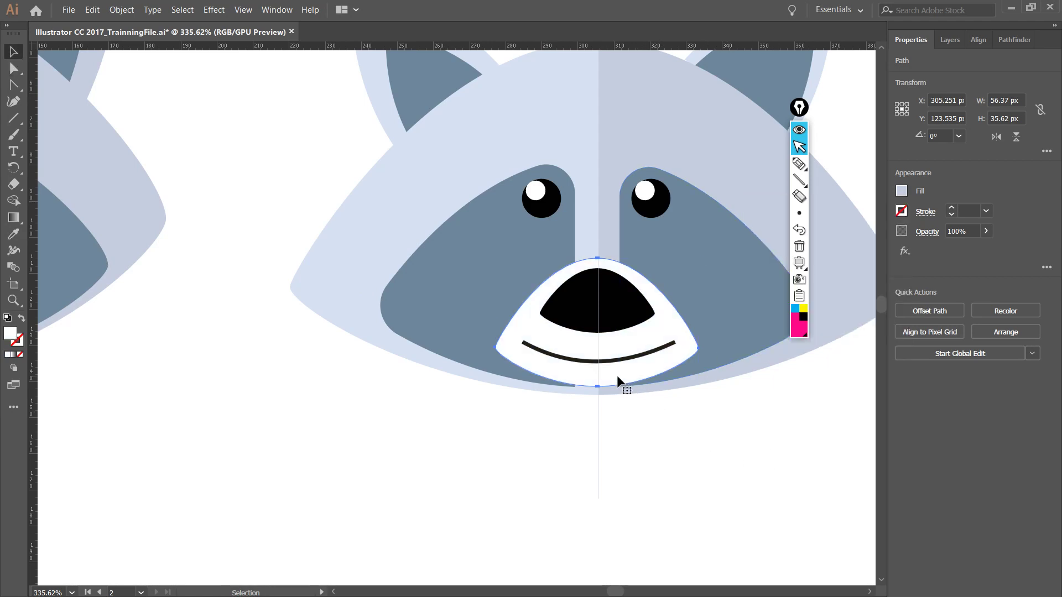
- Isolate the muzzle path and step back one level to its layer, doing this twice
left_click_drag(641, 377, 609, 398)
double_click(626, 361)
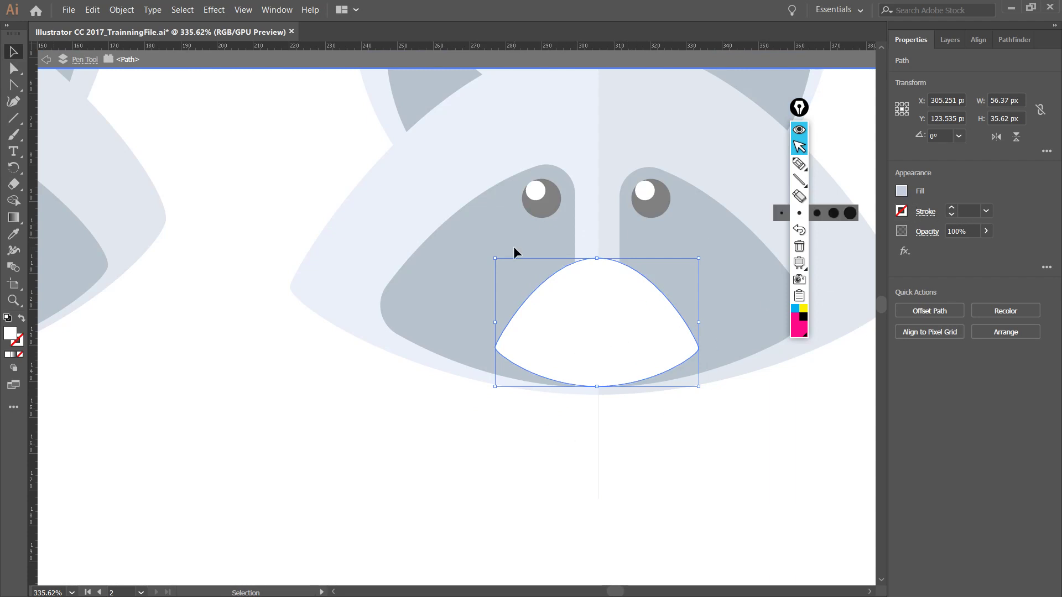
left_click(47, 59)
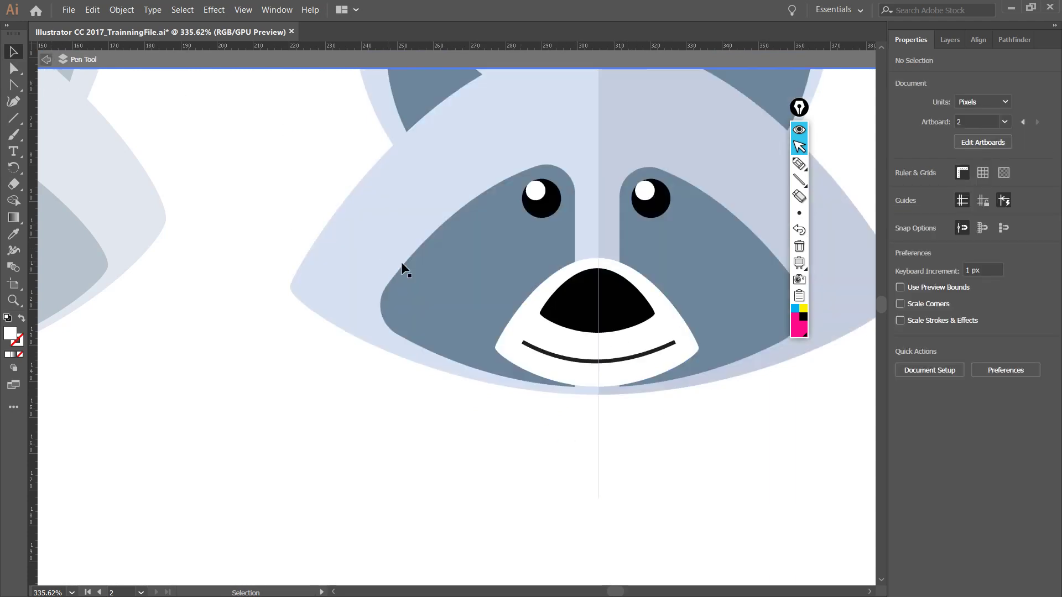
double_click(530, 324)
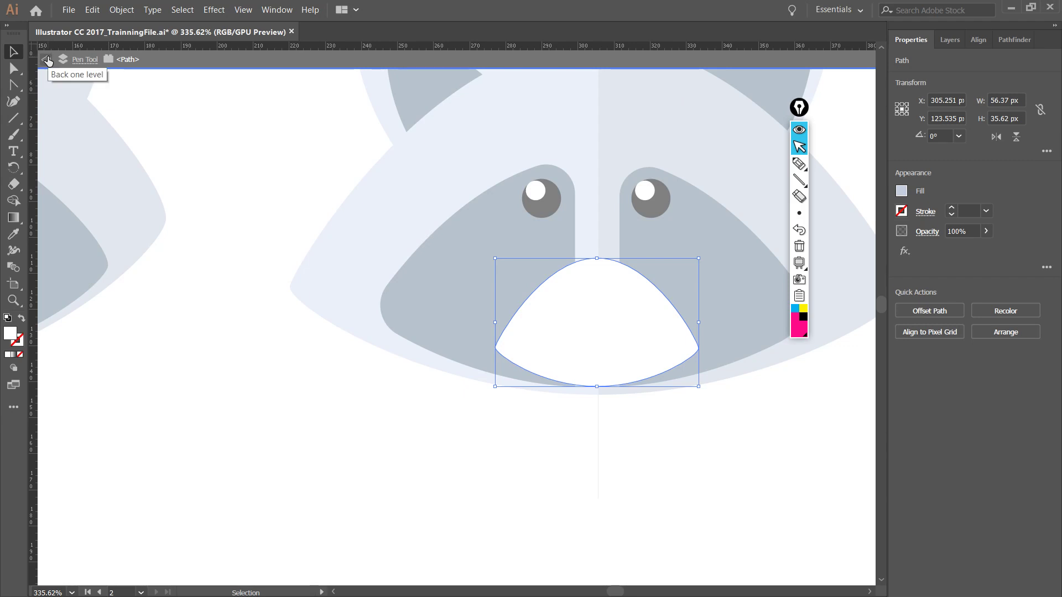
left_click(46, 59)
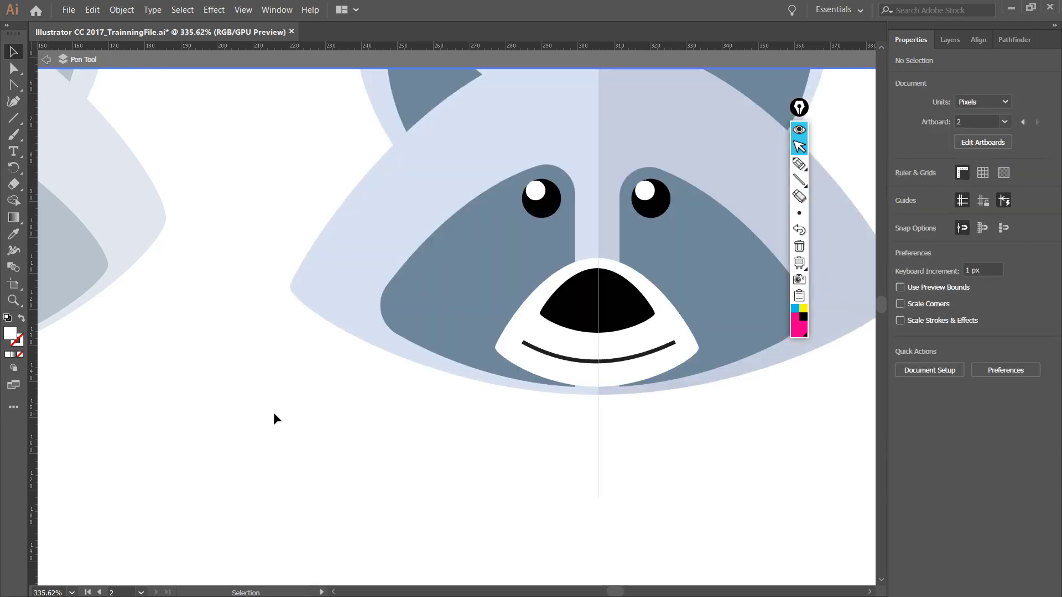
- Delete the leftover piece of the centre line hanging below the raccoon's chin
left_click_drag(581, 442, 421, 363)
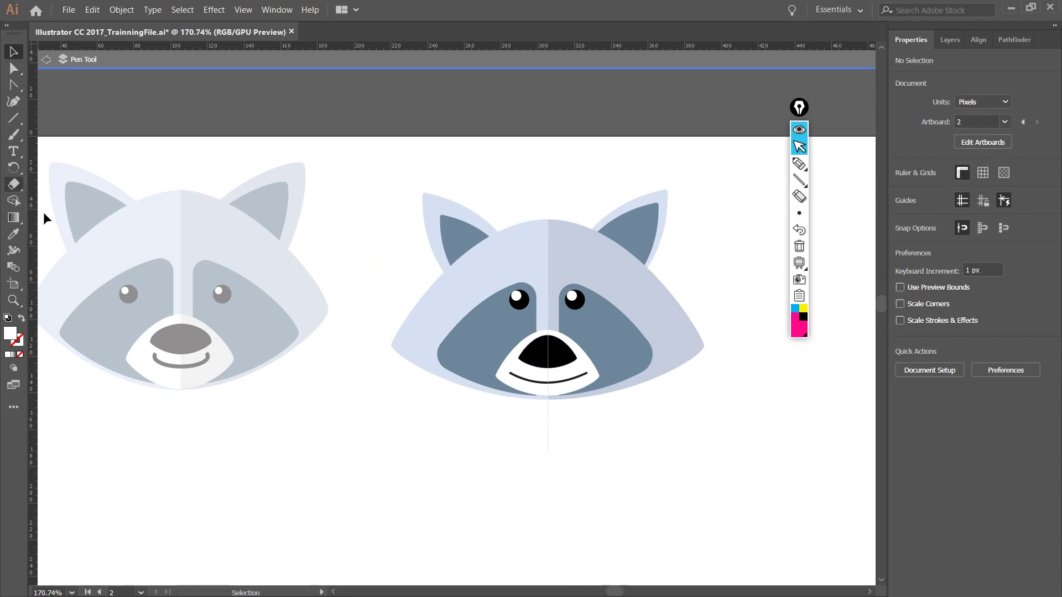
left_click(547, 420)
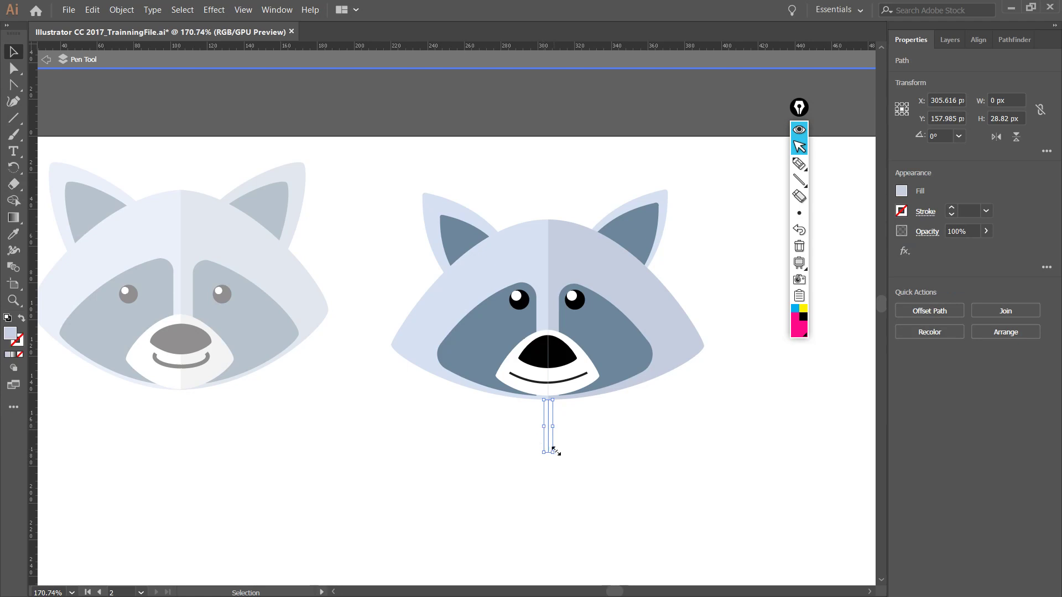
left_click(577, 460)
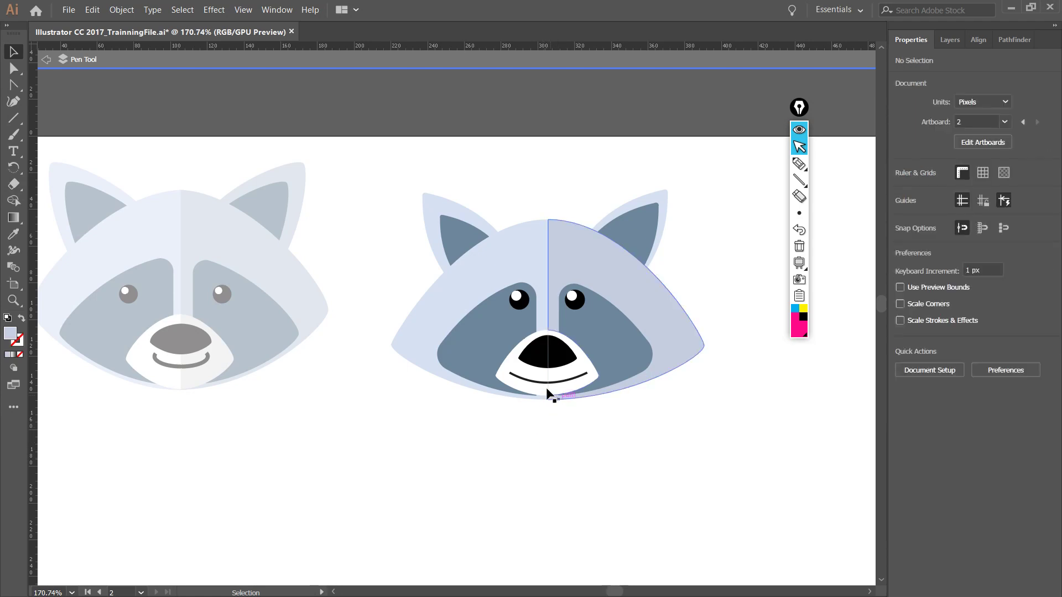
- Split the muzzle along its centre line with the Shape Builder tool, giving the right half the darker shaded colour
scroll(549, 364, "up", 5)
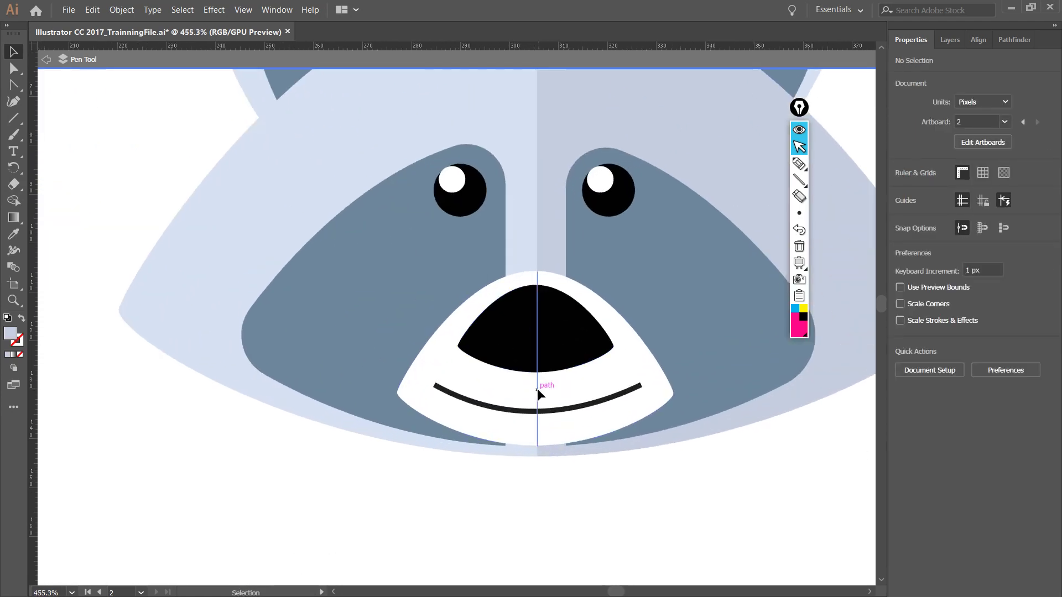
left_click(542, 396)
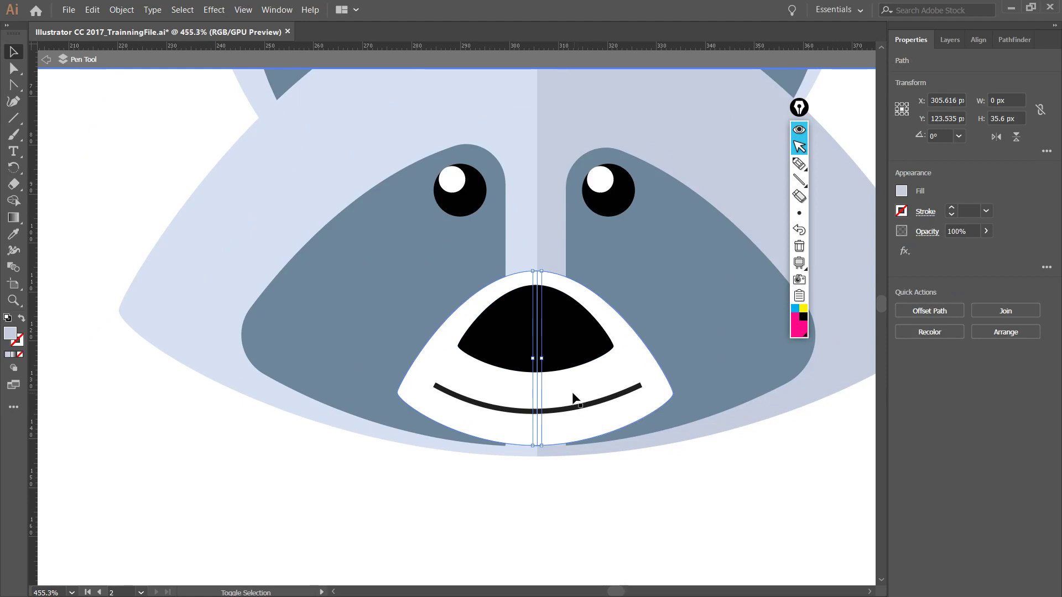
left_click(566, 392, "shift")
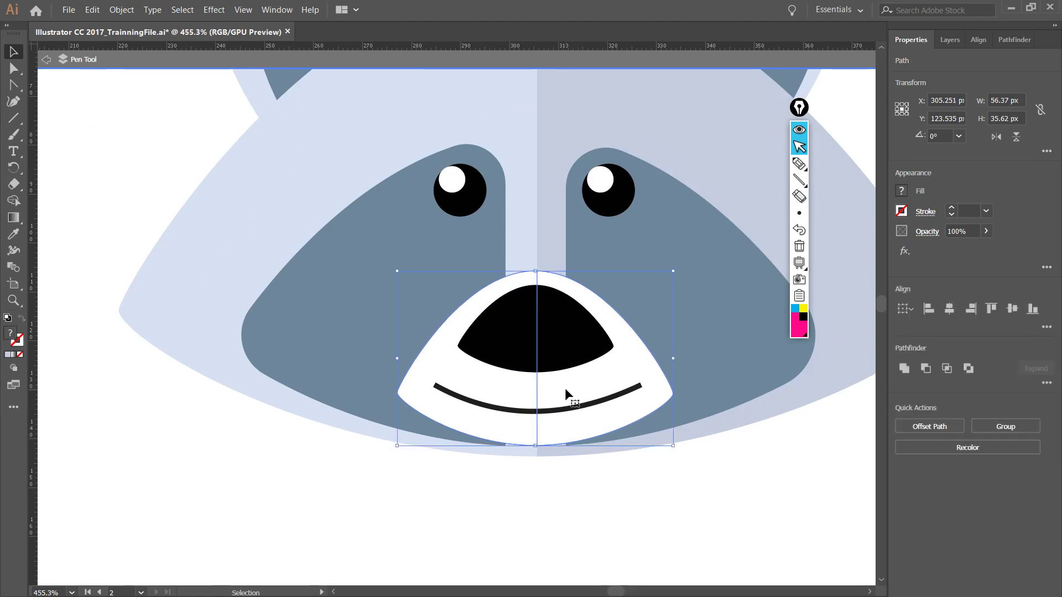
left_click(19, 202)
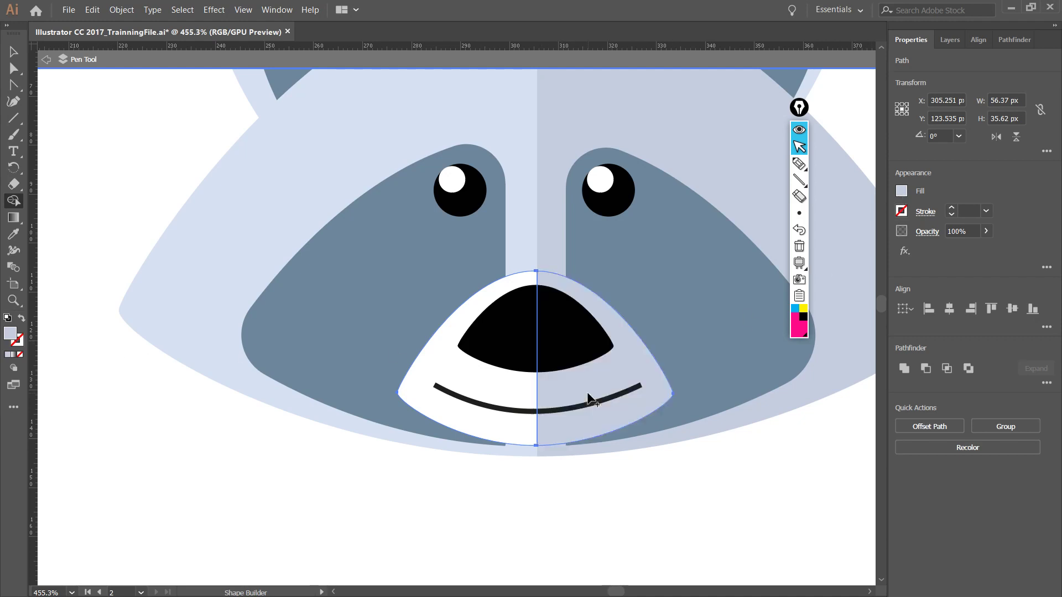
left_click(13, 53)
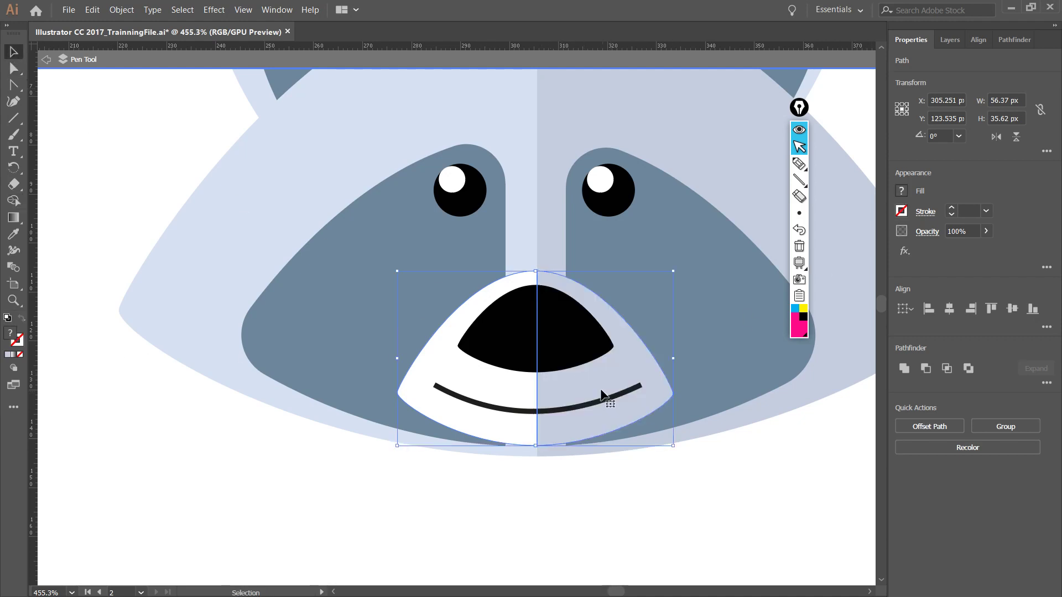
left_click(605, 447)
- Exit isolation mode and recolour the muzzle's right half with the light grey sampled from the shaded side of the reference muzzle
left_click(583, 368)
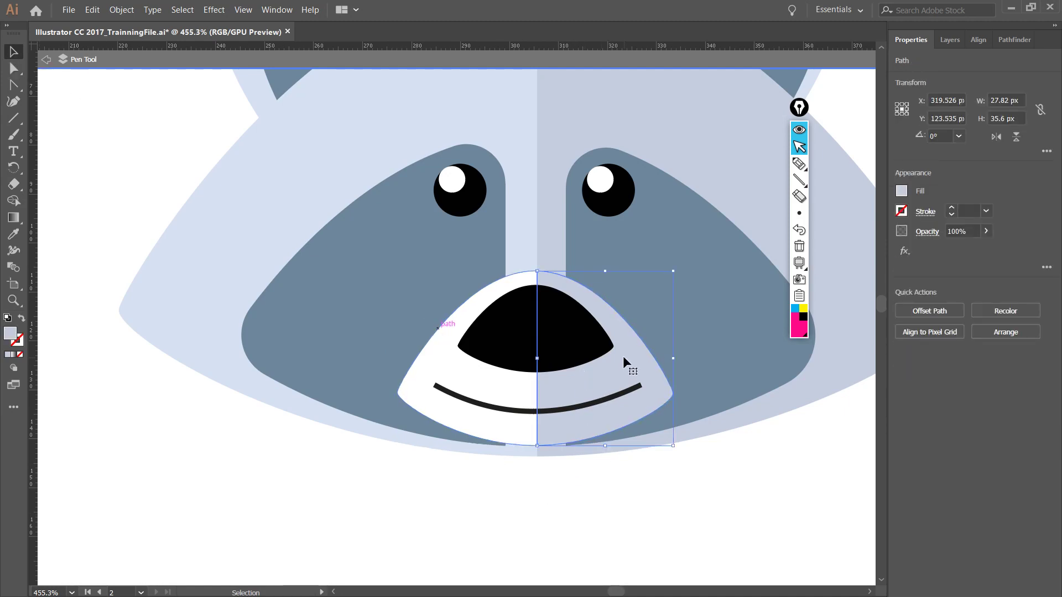
left_click(384, 534)
left_click(583, 390)
left_click_drag(628, 482, 550, 434)
left_click_drag(548, 435, 534, 410)
left_click(15, 233)
left_click_drag(229, 419, 325, 398)
left_click(82, 336)
key("ctrl+z")
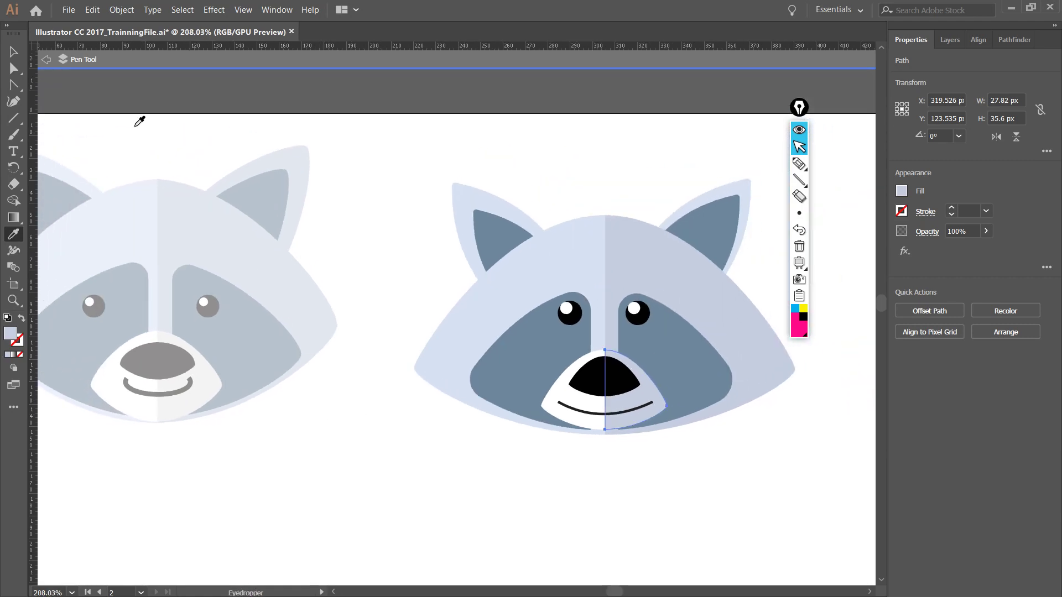
left_click(45, 59)
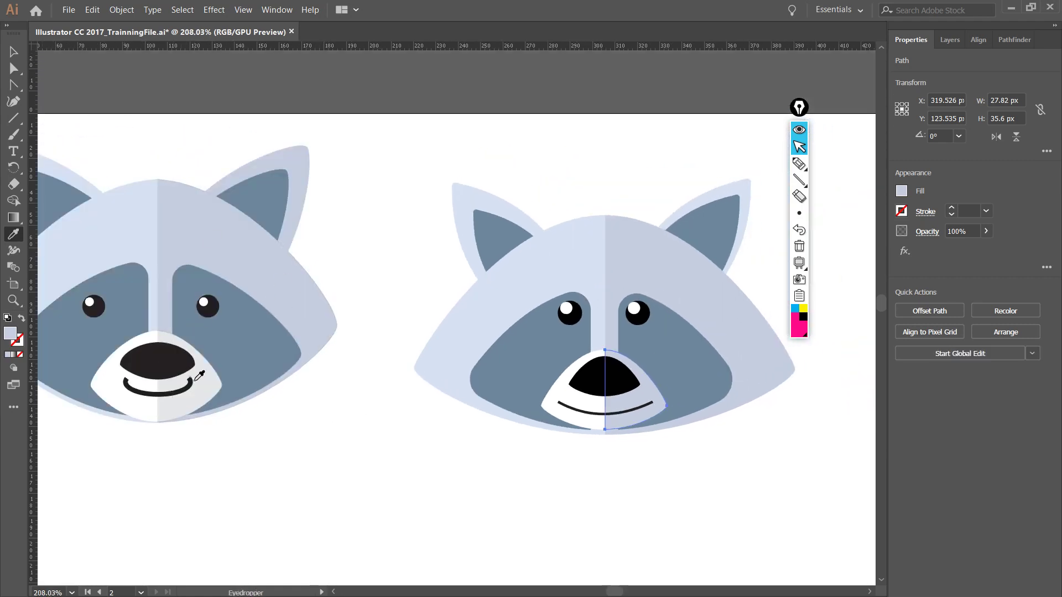
left_click(203, 375)
key("v")
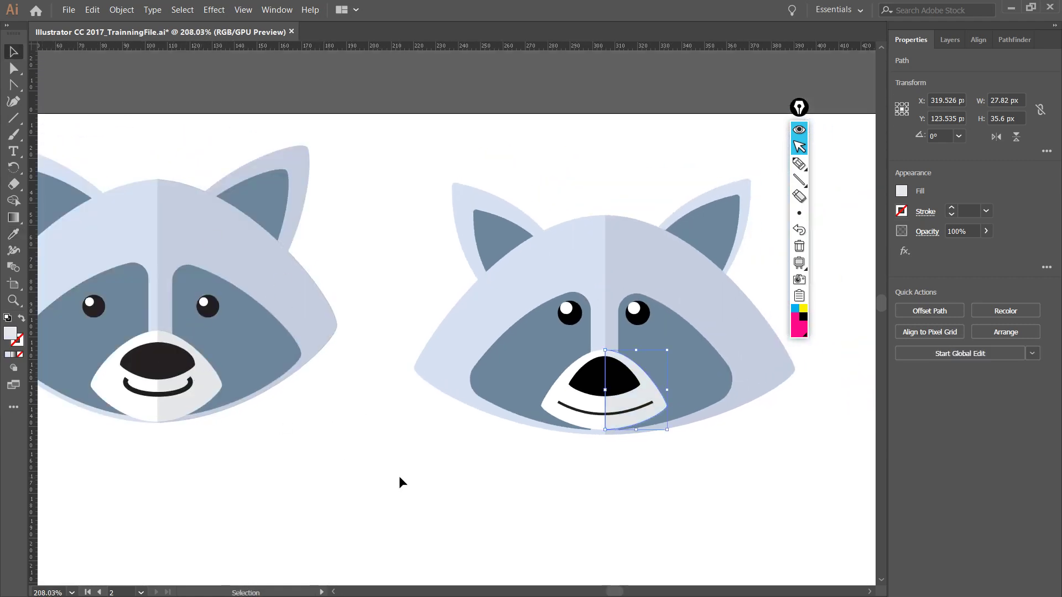
left_click(400, 476)
- Compare the recoloured head and muzzle with the reference raccoon, examining the muzzle and nose closely
left_click_drag(502, 460, 444, 442)
left_click_drag(502, 468, 531, 463)
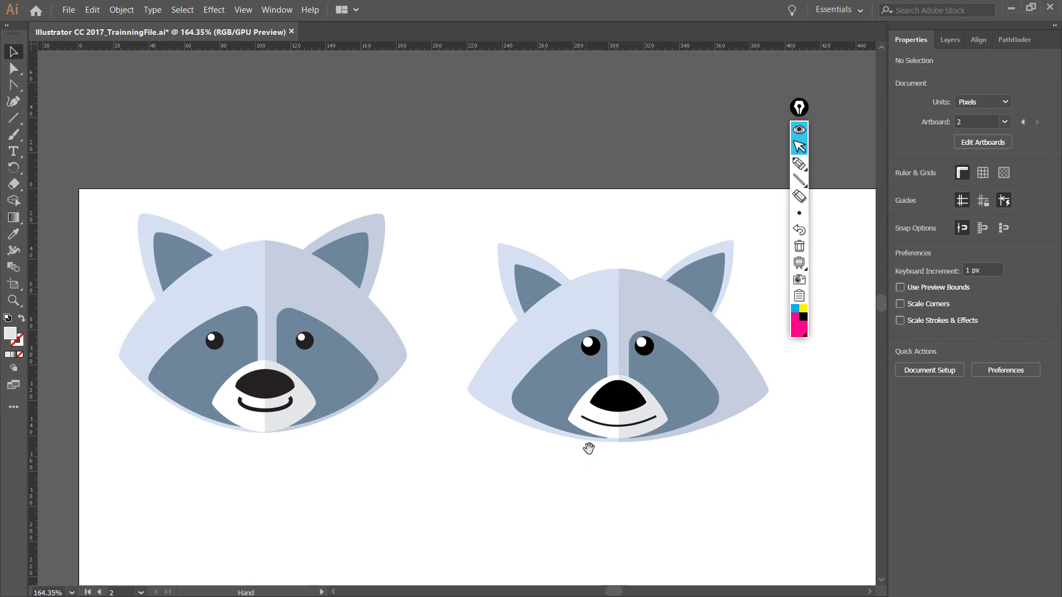
scroll(506, 332, "up", 3)
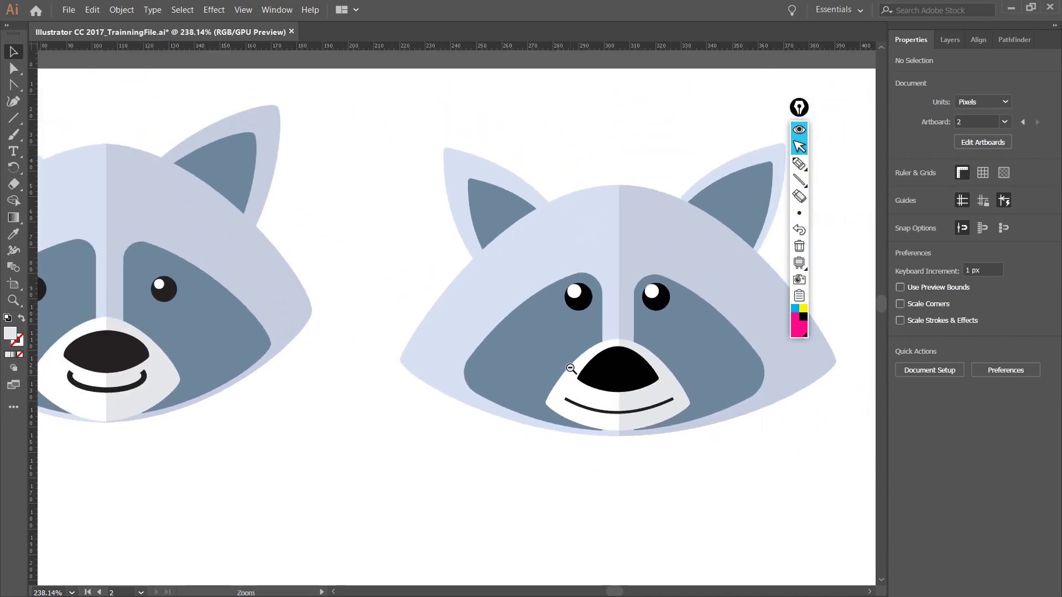
left_click_drag(571, 369, 477, 383)
left_click_drag(537, 404, 487, 375)
scroll(501, 374, "up", 2)
left_click_drag(551, 363, 457, 331)
scroll(470, 337, "down", 1)
scroll(478, 335, "up", 2)
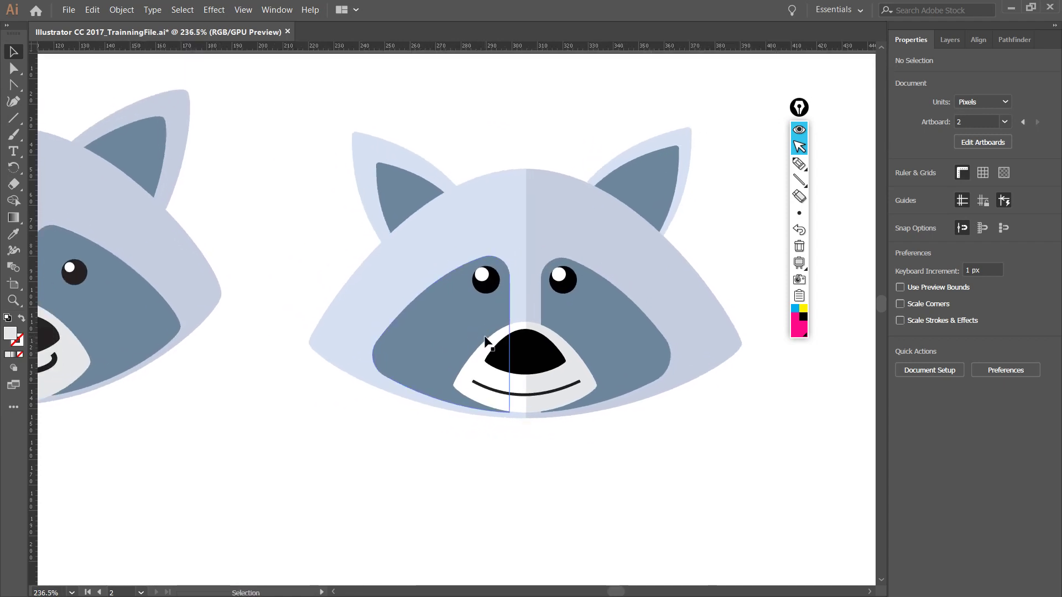
left_click_drag(484, 336, 465, 336)
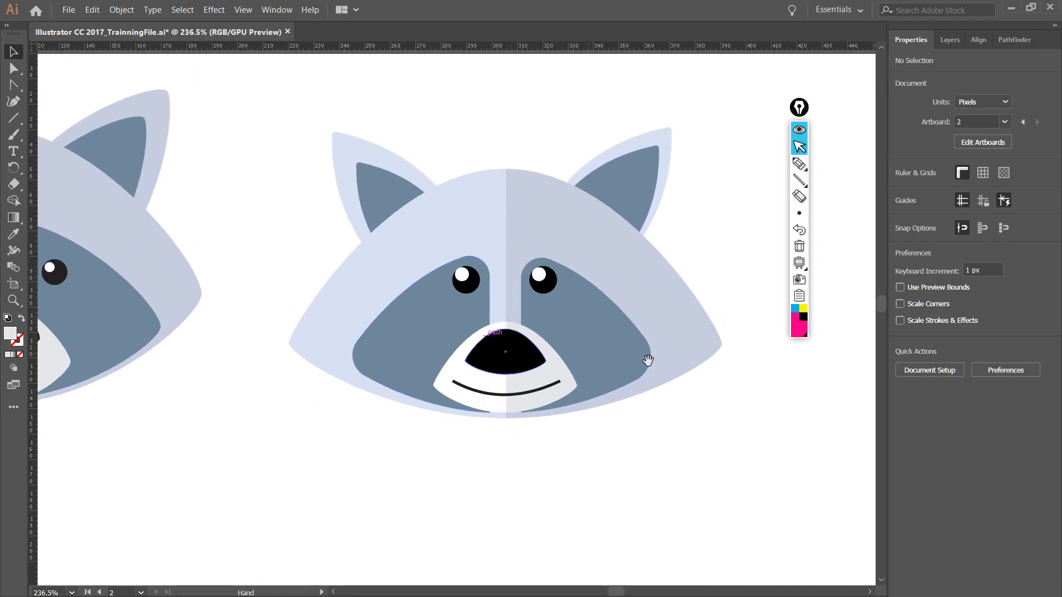